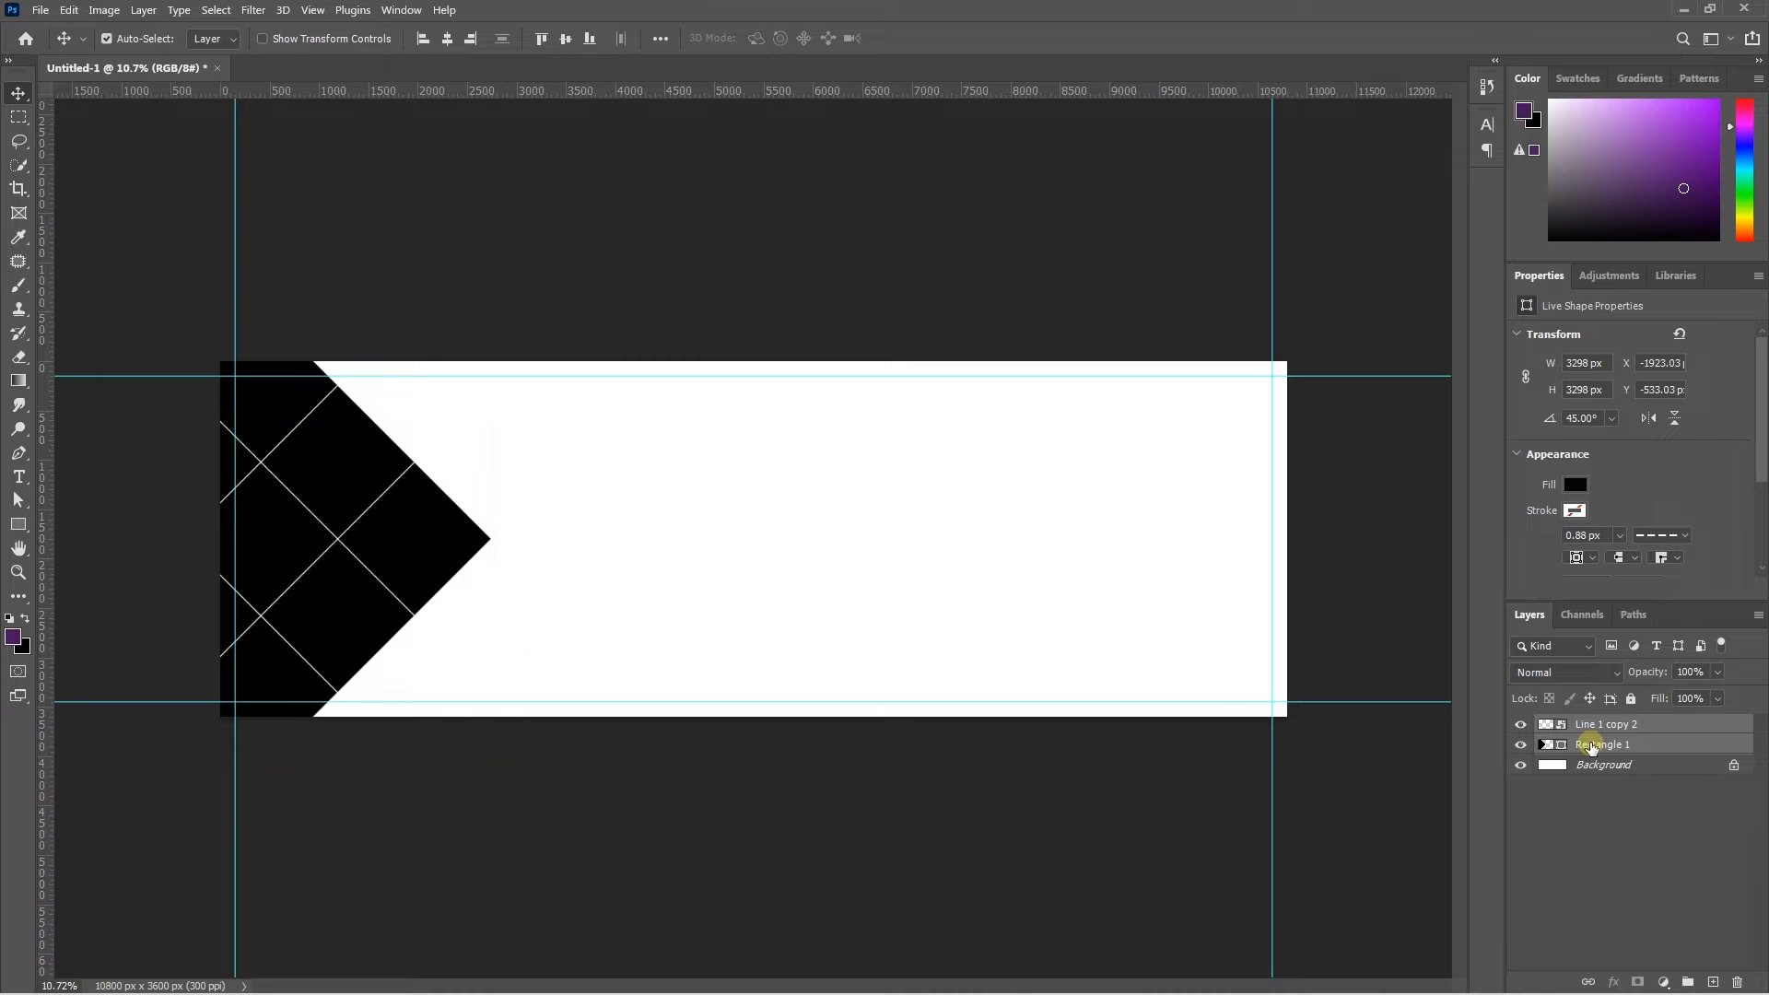
Enlarge the black diamond and its white grid lines together about their centre until the rectangle measures about 5006 px per side.
key(ctrl+t)
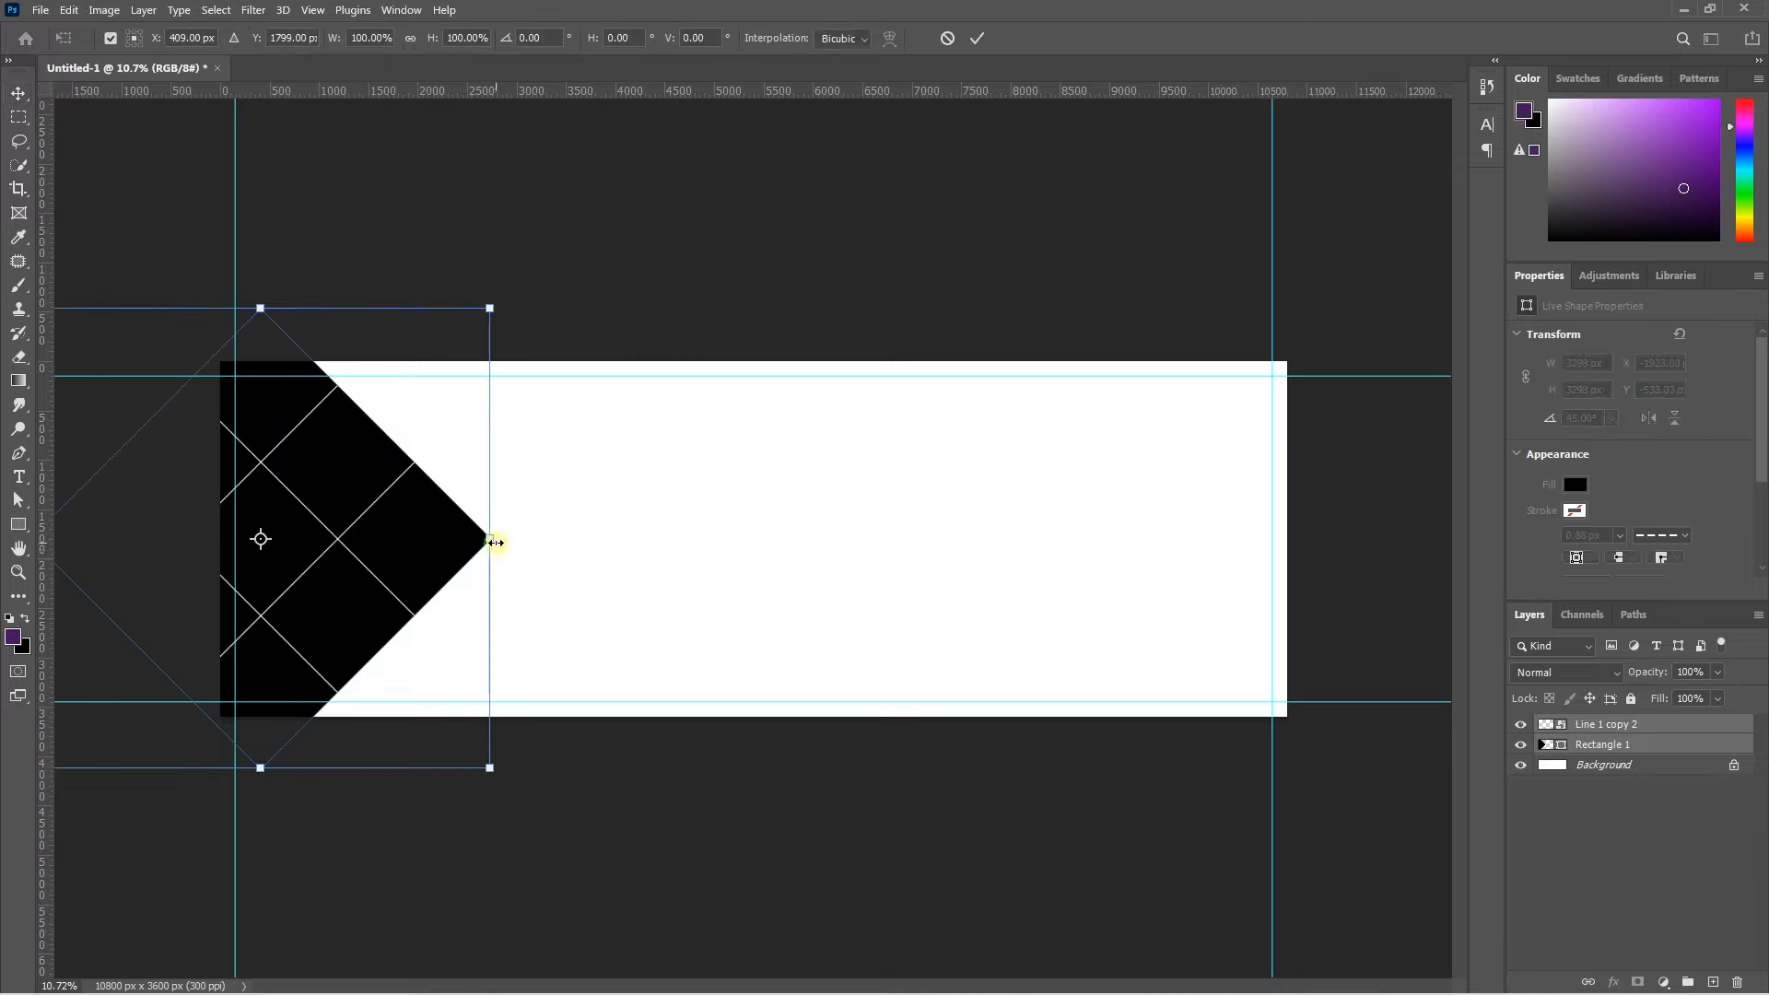
drag(495, 543, 642, 574)
key(Return)
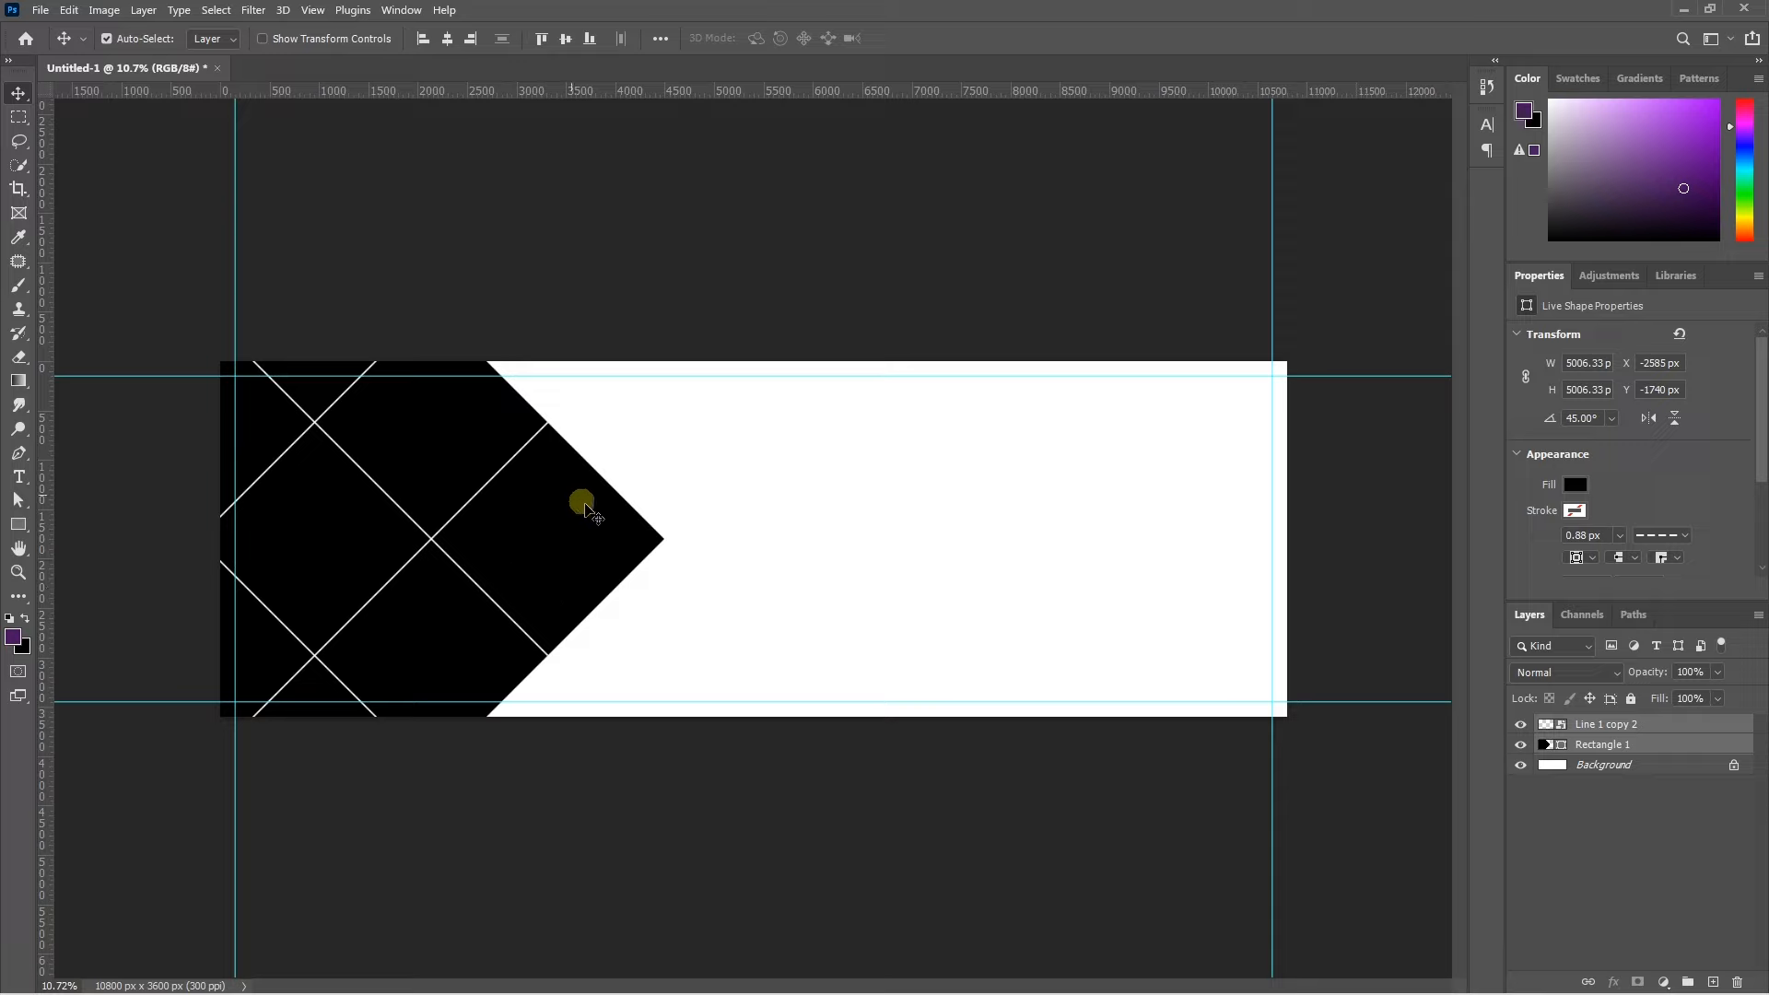
Place the photo pexels-spora-weddings-16046041 above Rectangle 1 at the canvas's left edge and clip it to the rectangle.
click(1600, 745)
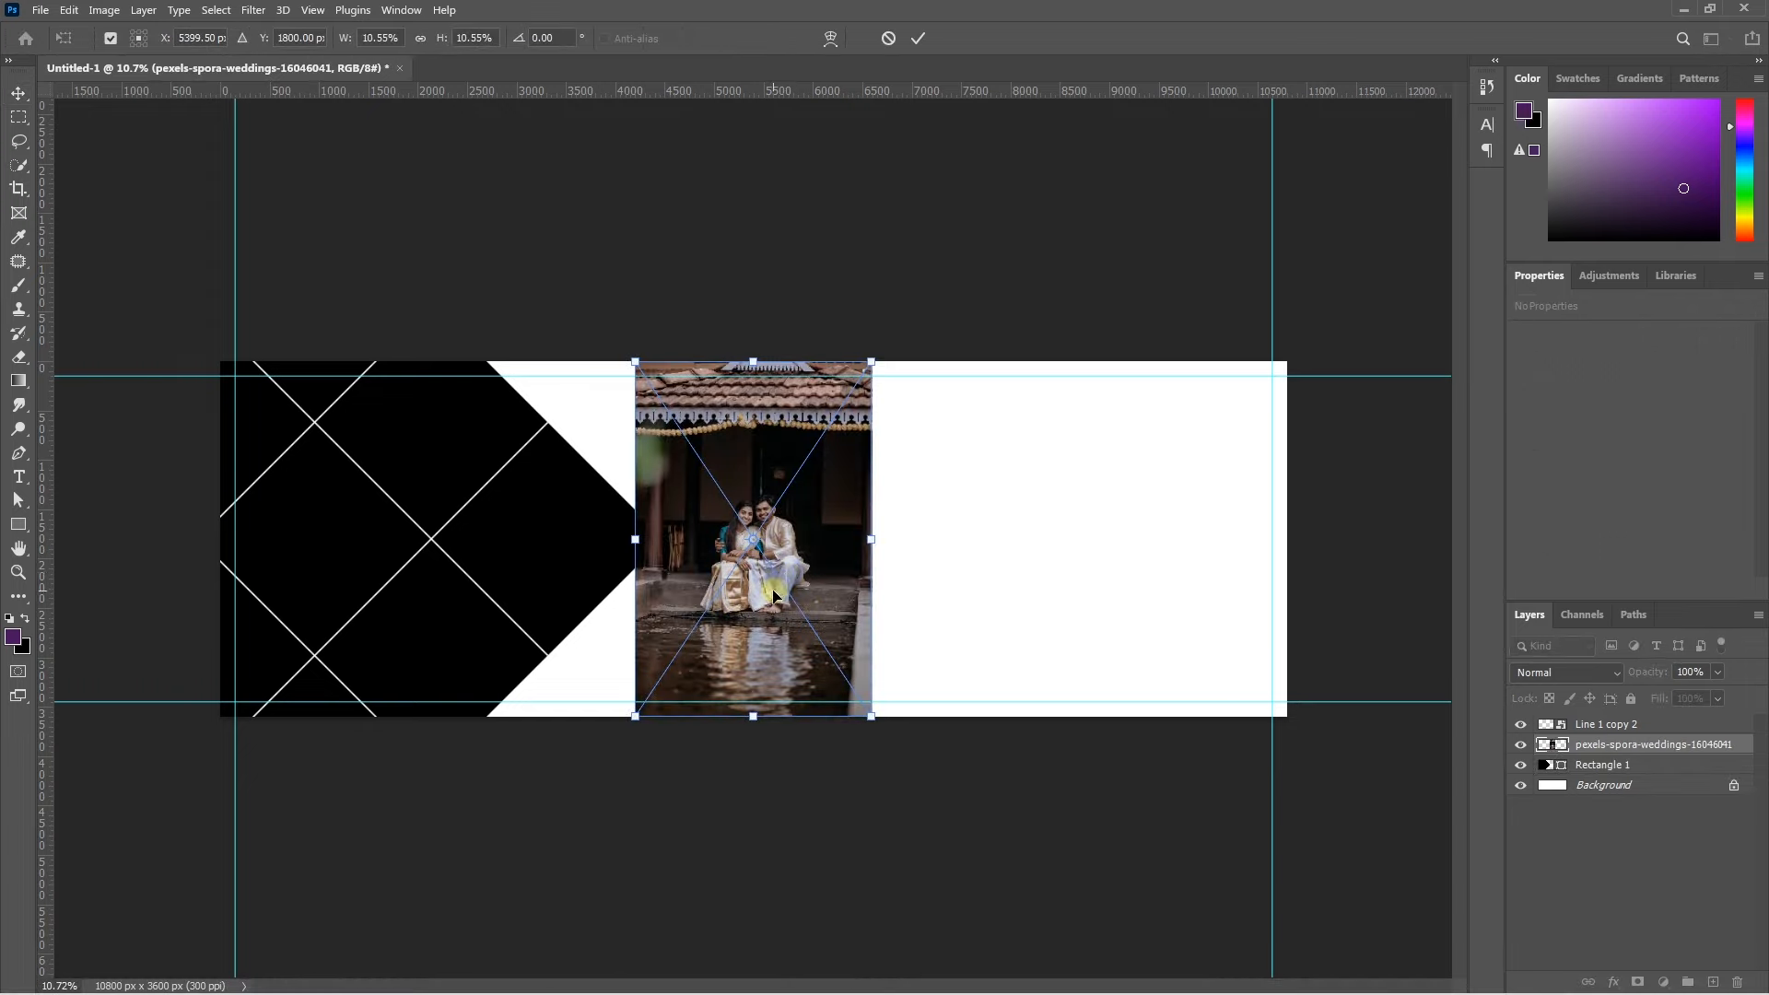
drag(797, 595, 381, 591)
key(Return)
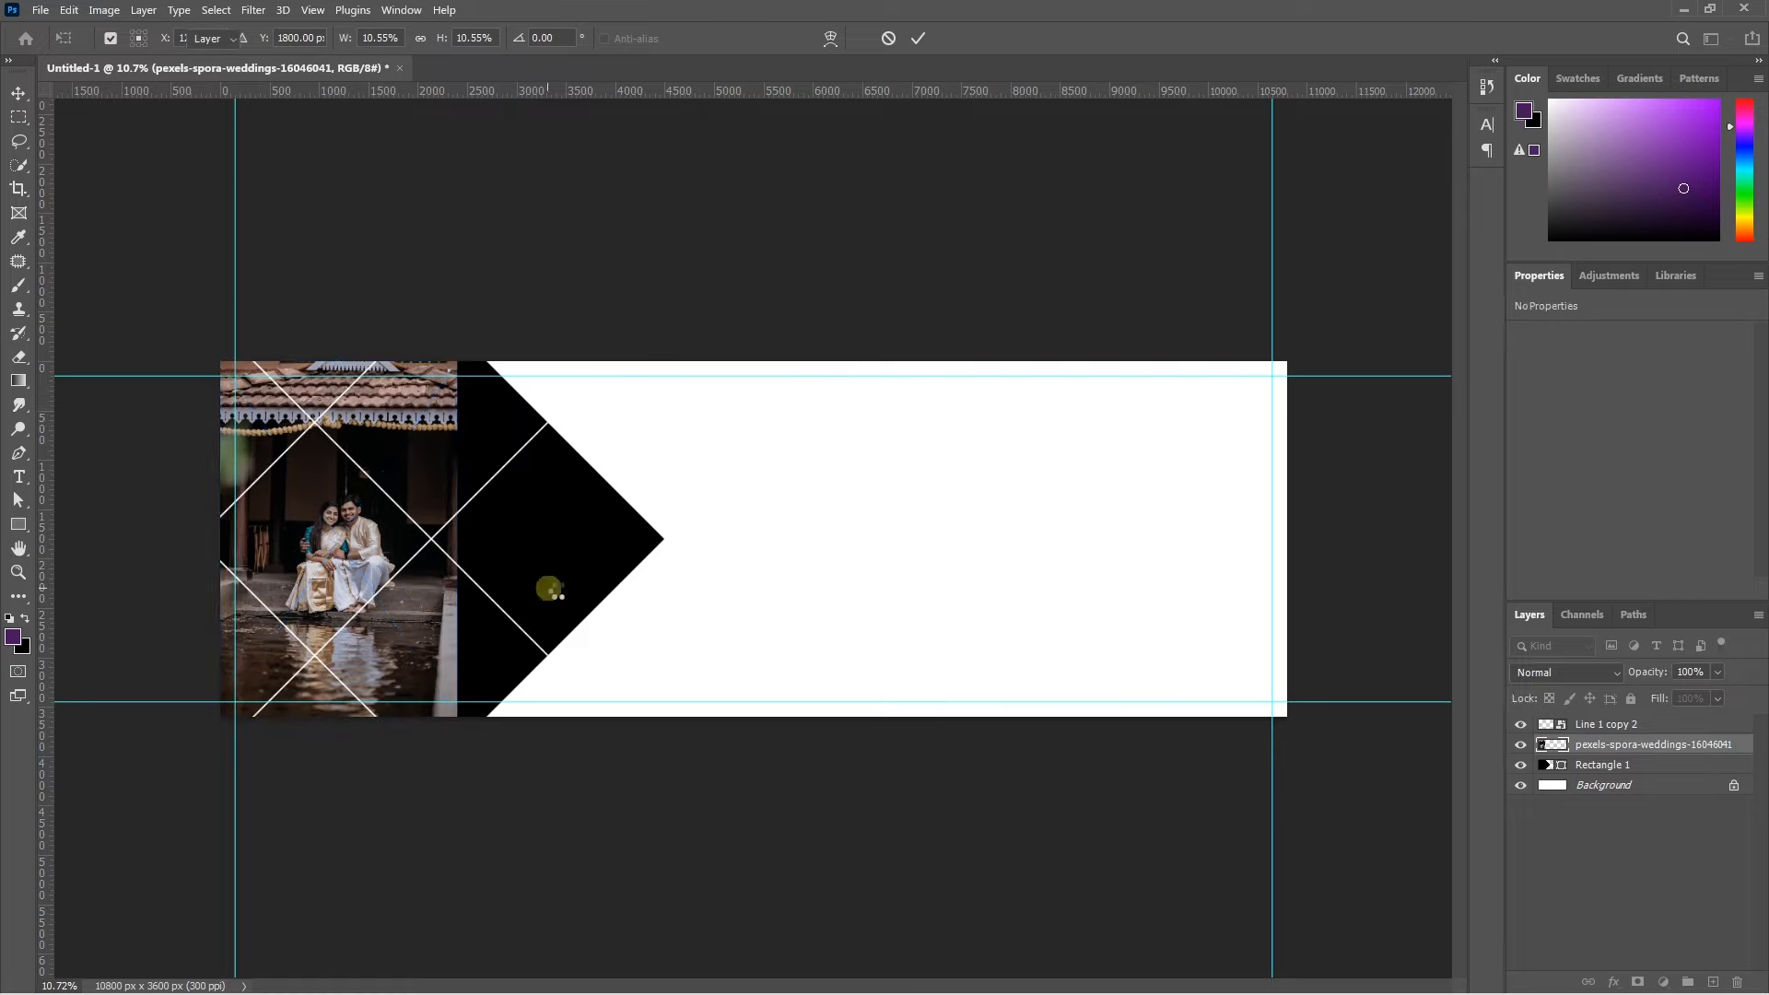
right_click(1609, 753)
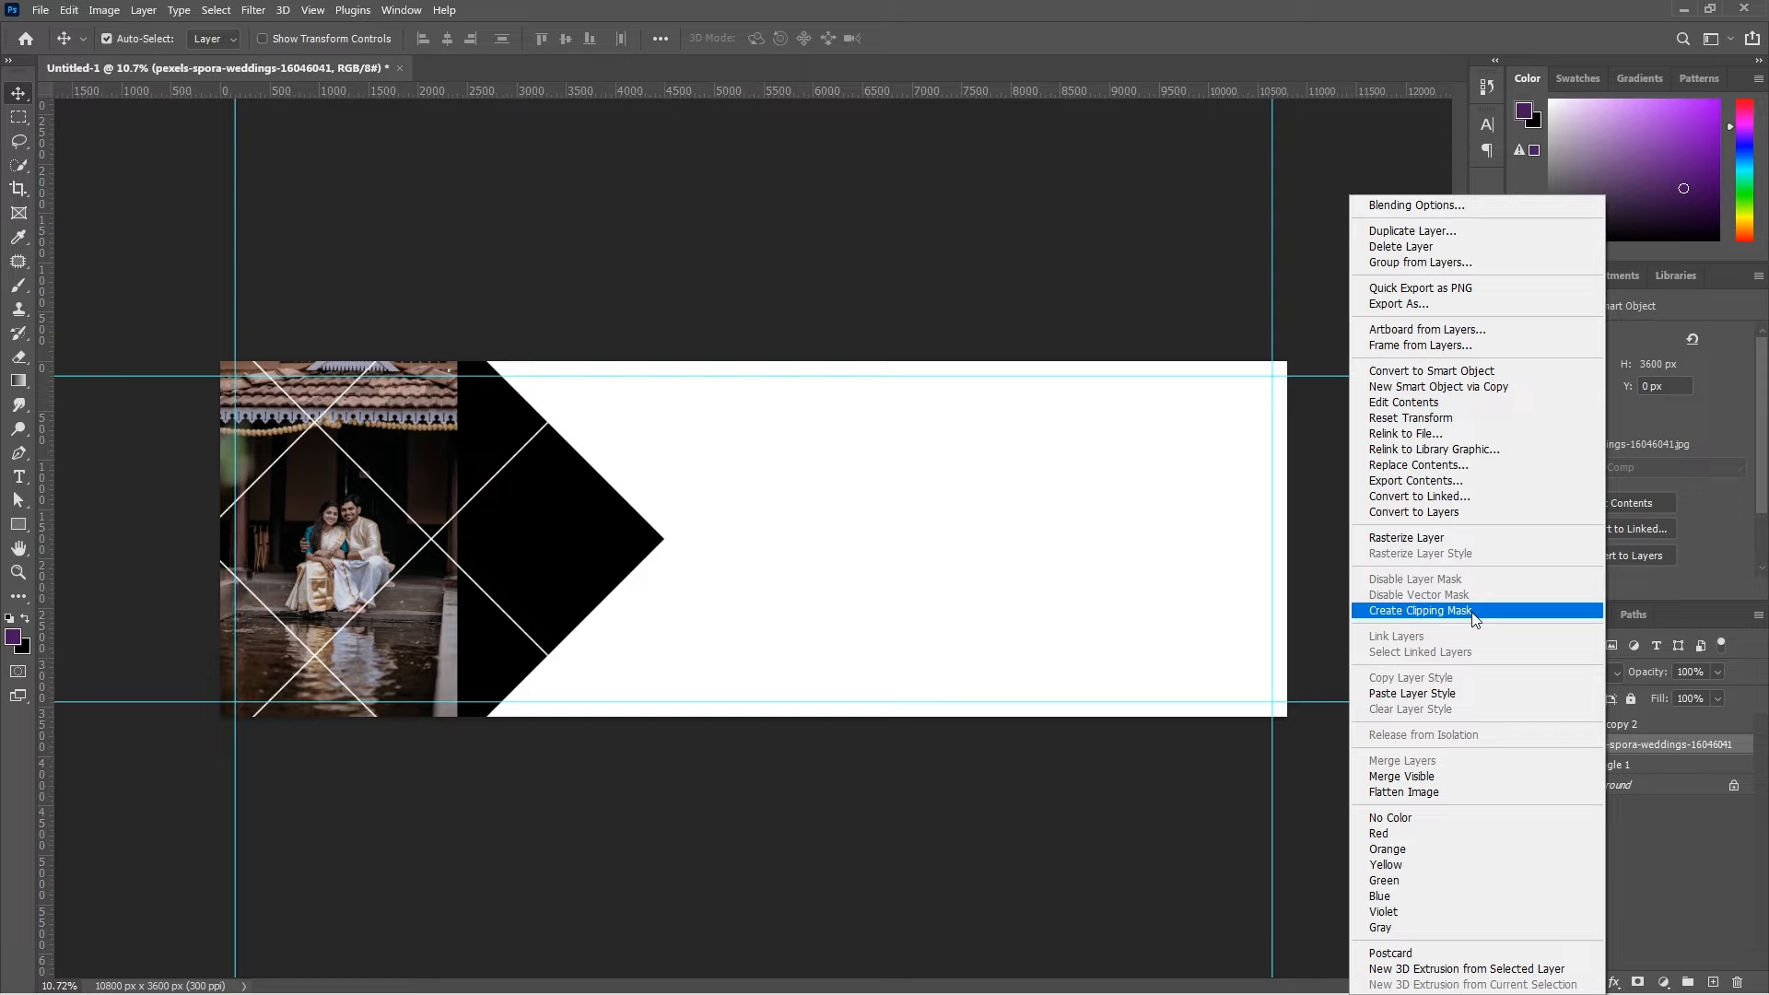
click(1489, 611)
Scale the clipped photo to about 22.5% and position it so the couple sits within the visible part of the diamond.
mouse_move(410, 614)
mouse_down()
mouse_move(737, 599)
mouse_move(387, 553)
mouse_move(258, 792)
mouse_move(710, 623)
mouse_move(252, 568)
mouse_move(568, 730)
mouse_move(552, 651)
mouse_move(405, 598)
mouse_up()
key(ctrl+t)
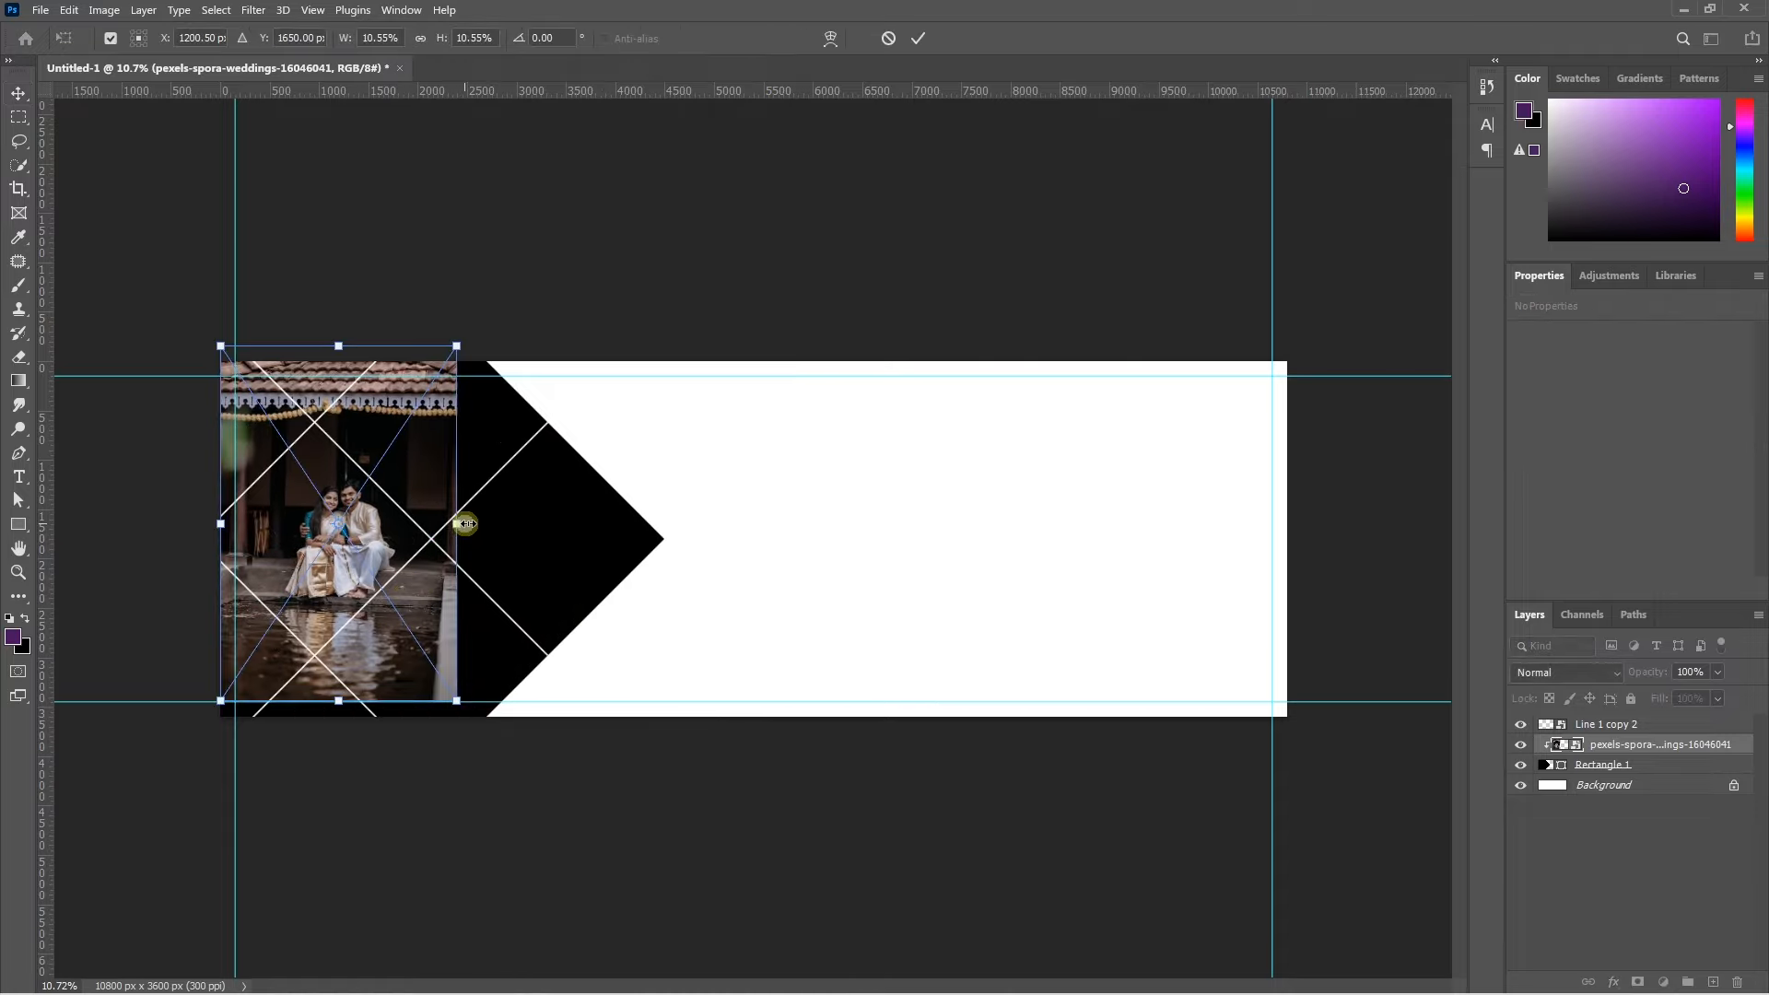
drag(476, 525, 728, 525)
drag(557, 569, 520, 559)
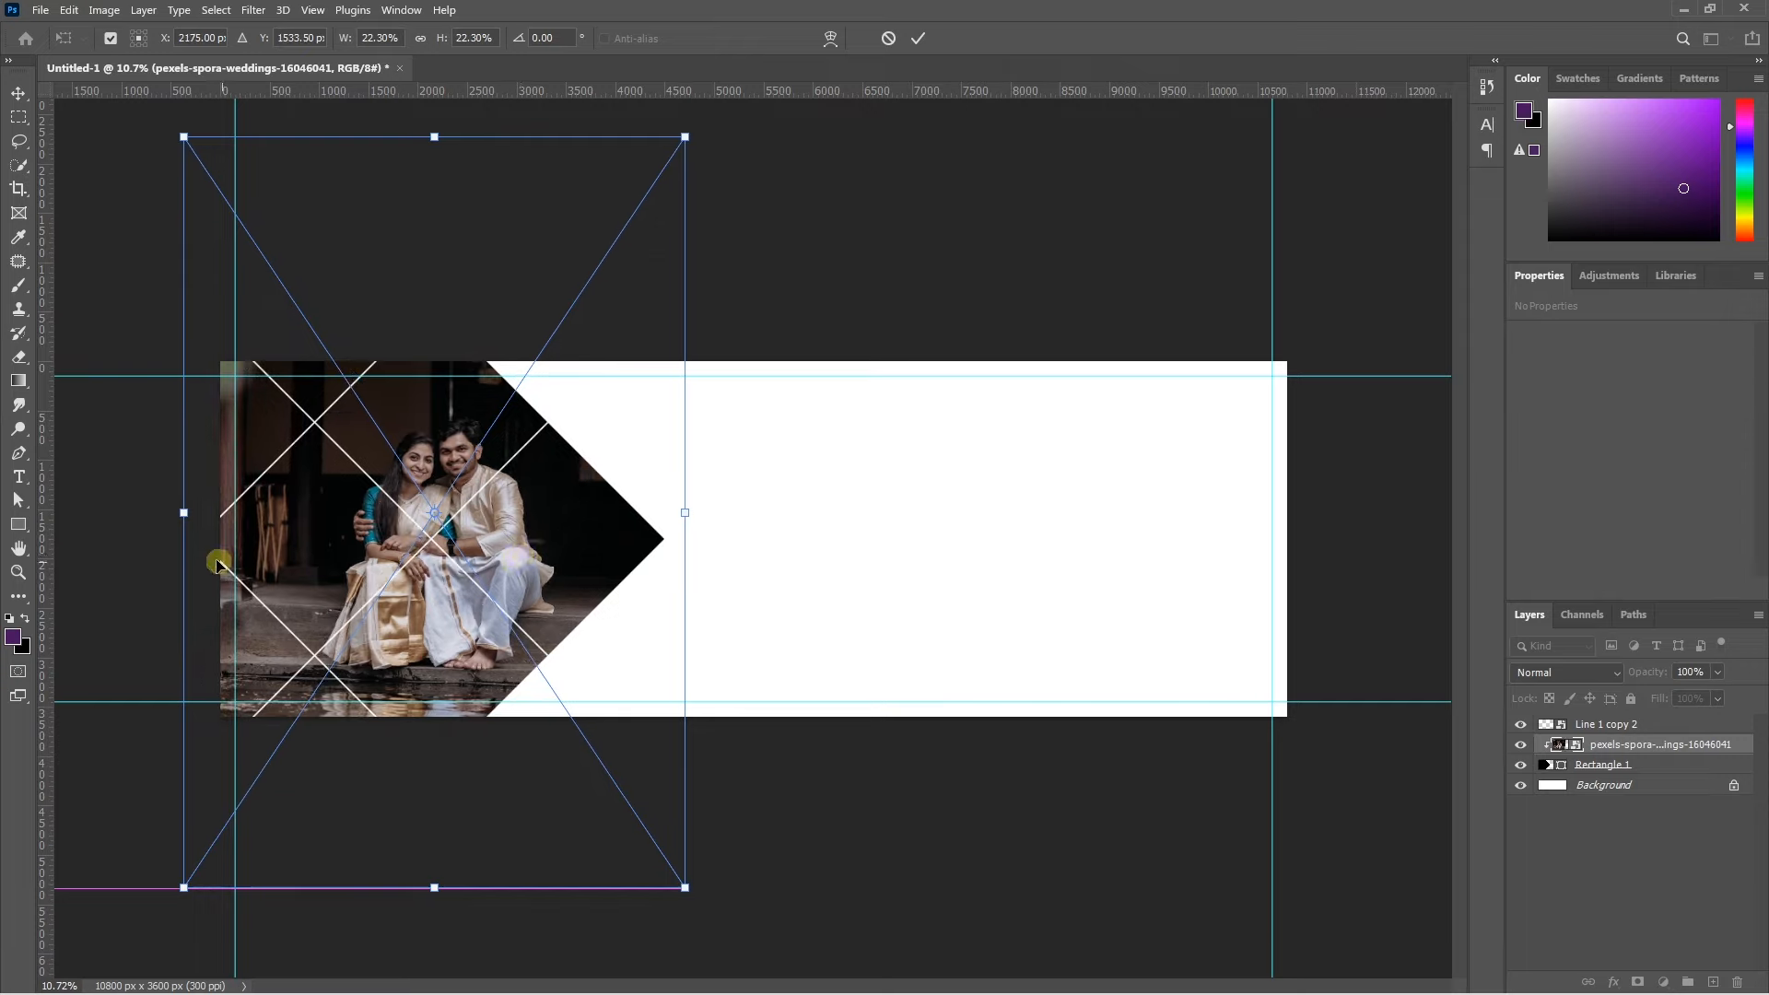
drag(190, 523, 195, 522)
drag(467, 624, 396, 625)
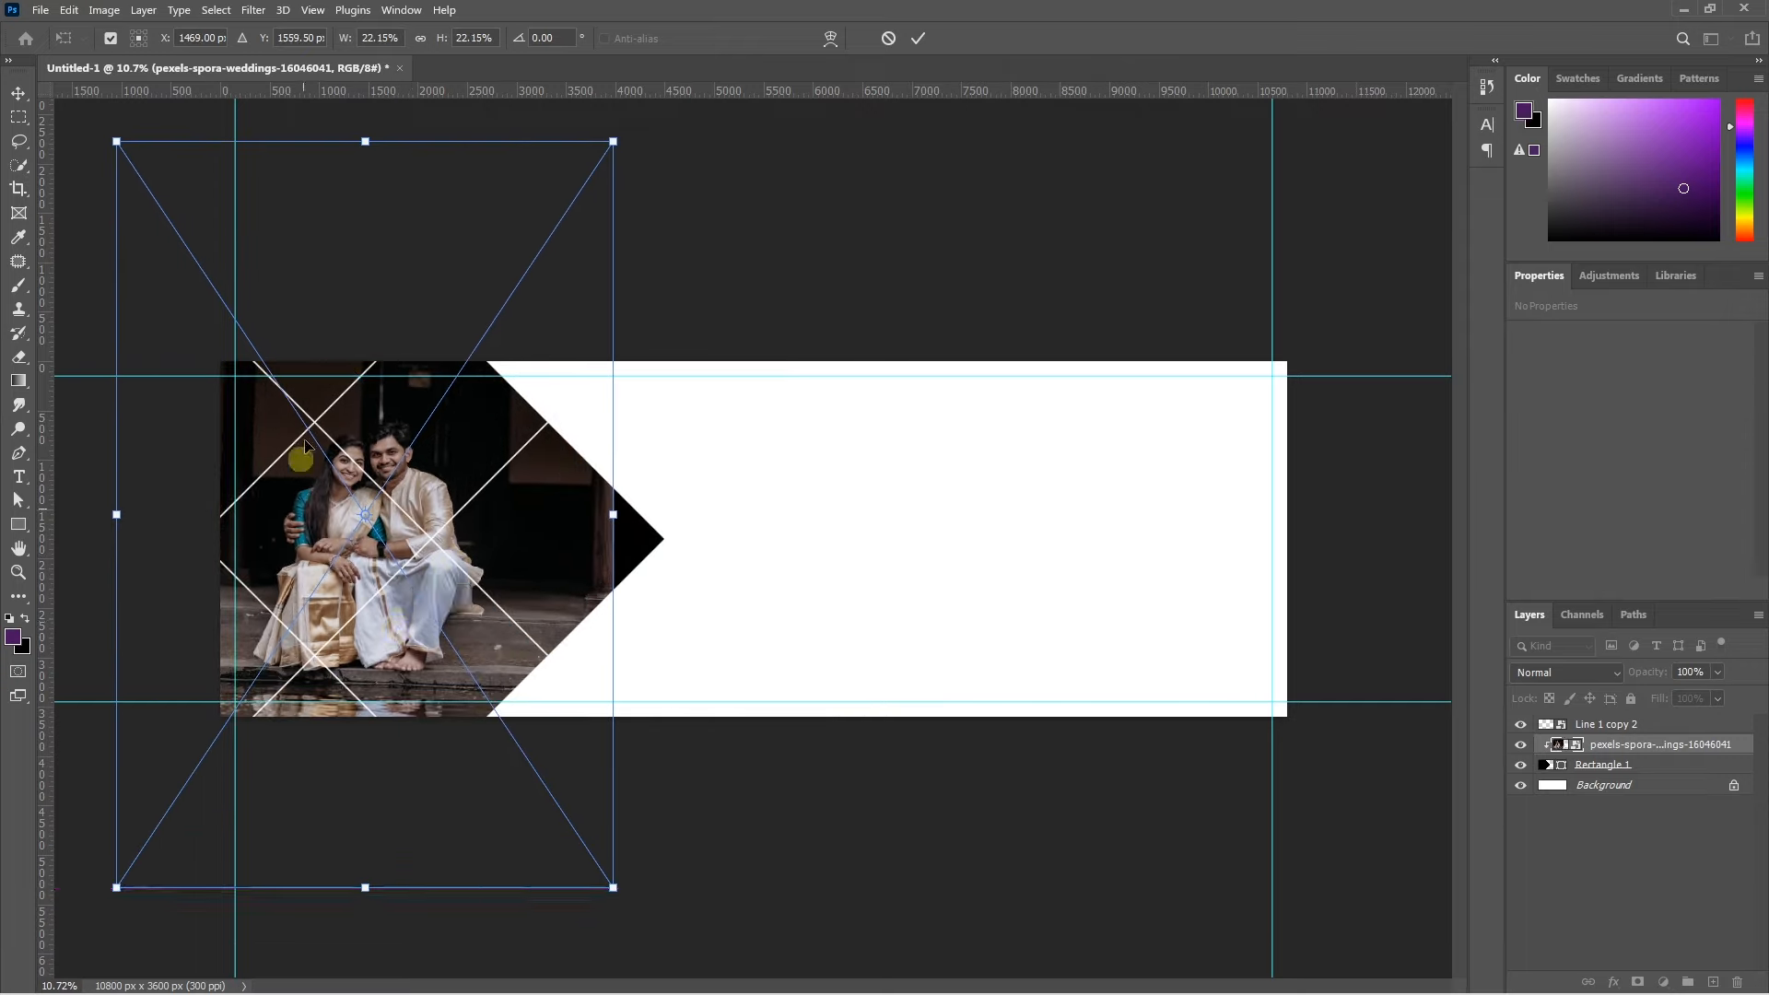
drag(414, 525, 464, 495)
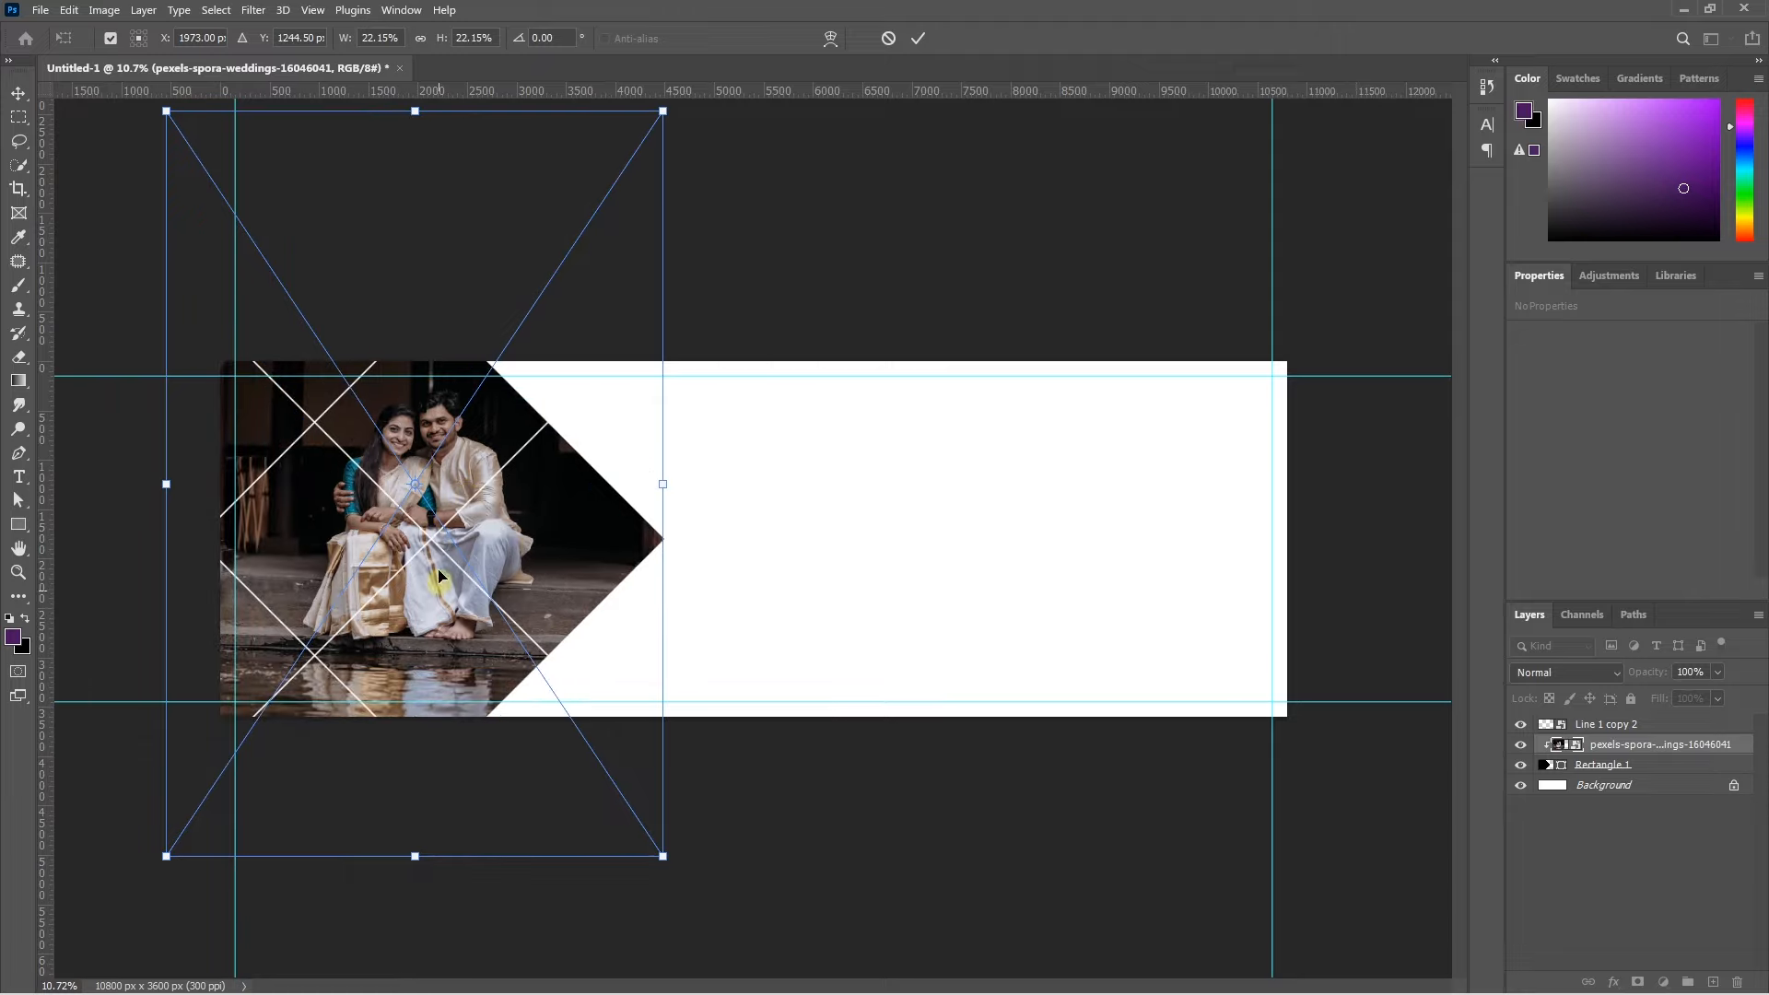
scroll(378, 420, up, 5)
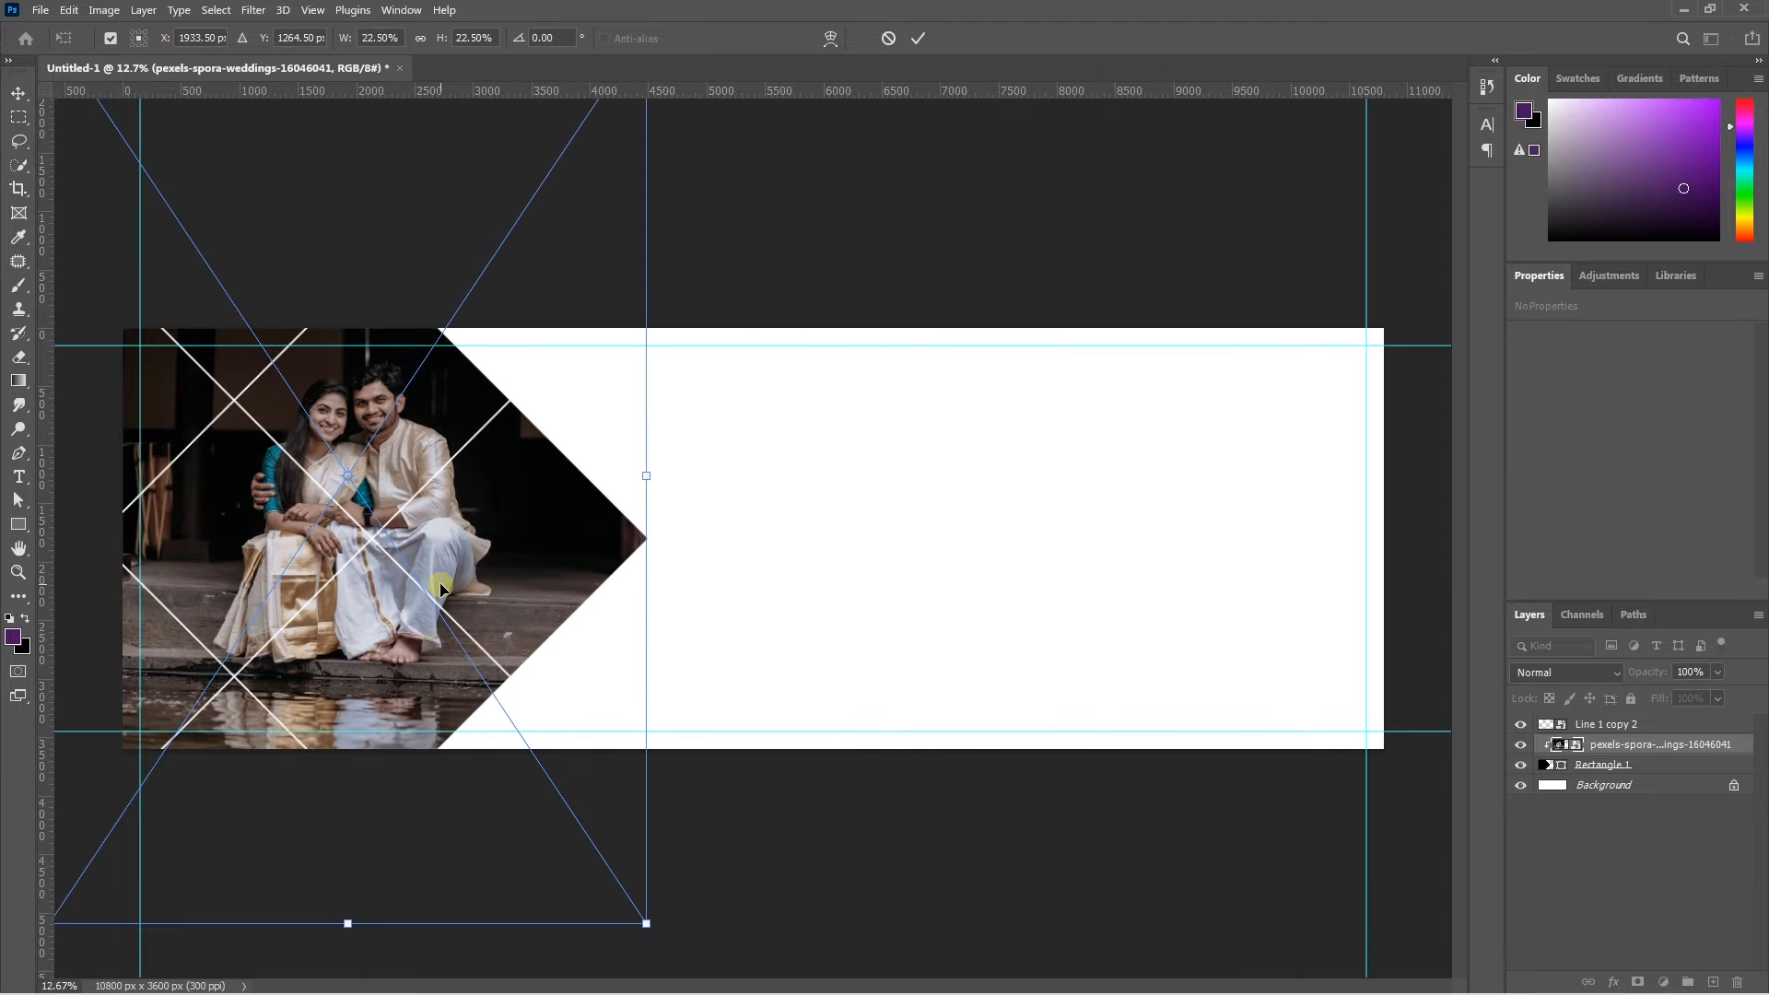
key(Return)
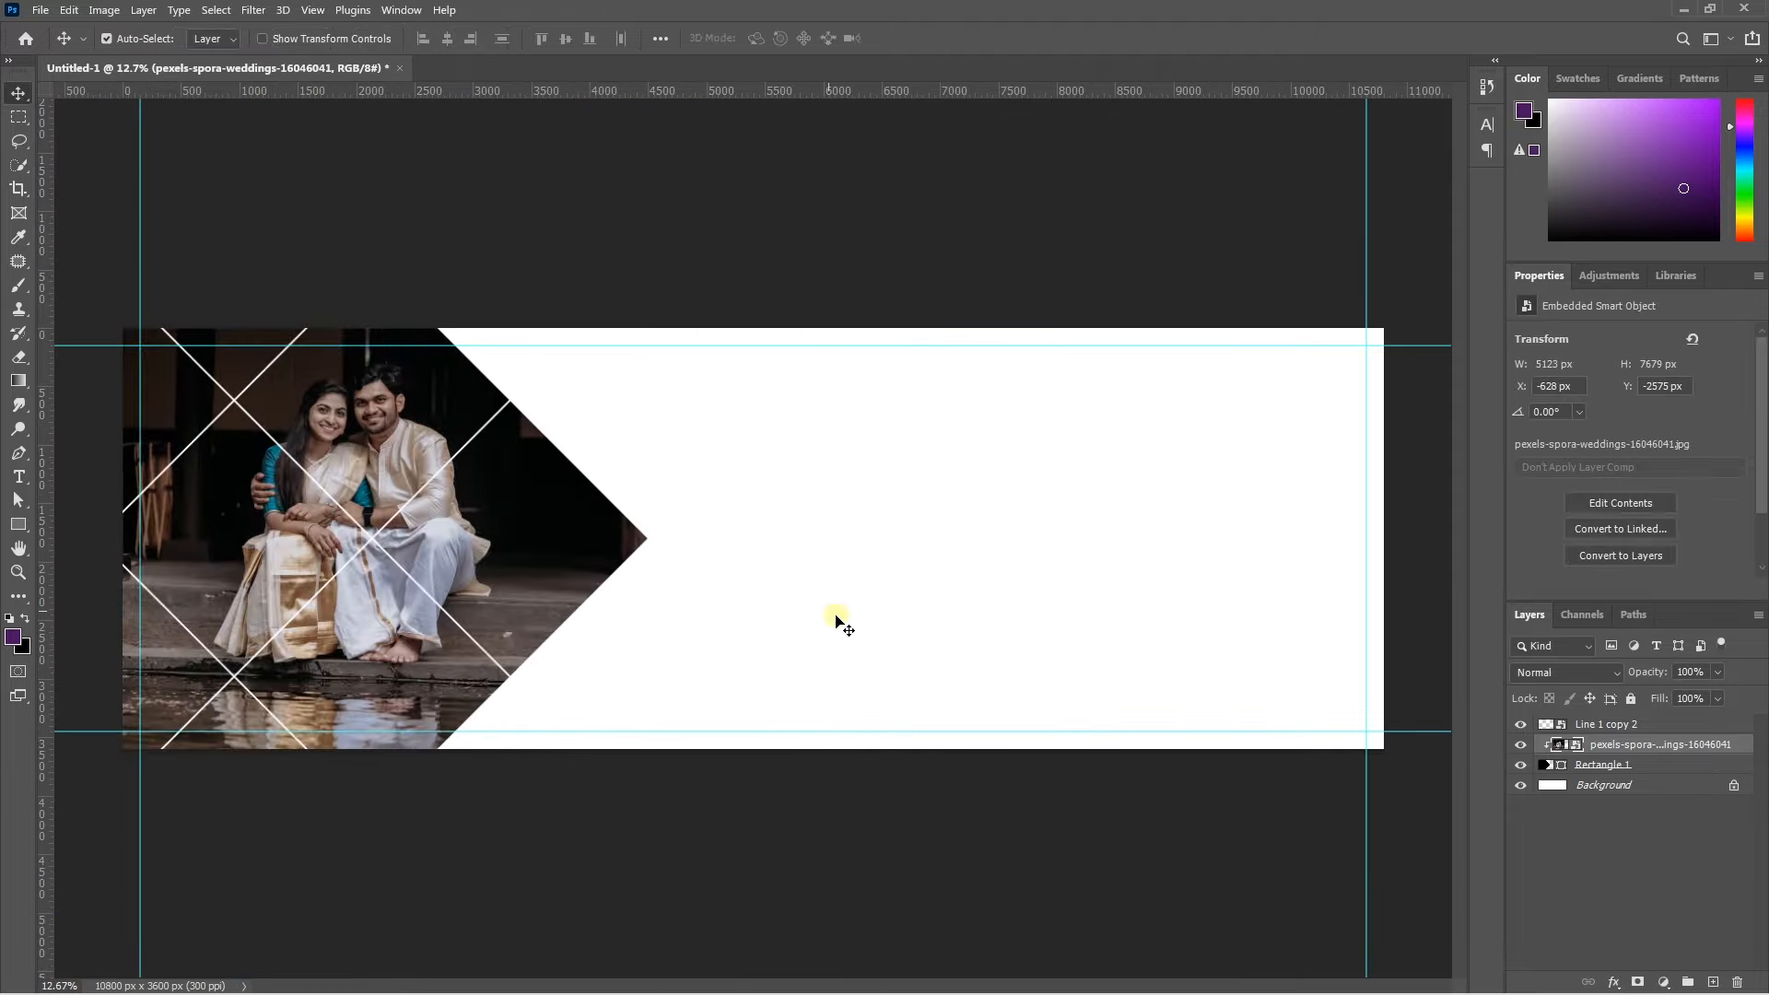
Place Image (154) and enlarge it to span the full canvas width, about 10800 × 7200 px.
mouse_move(849, 978)
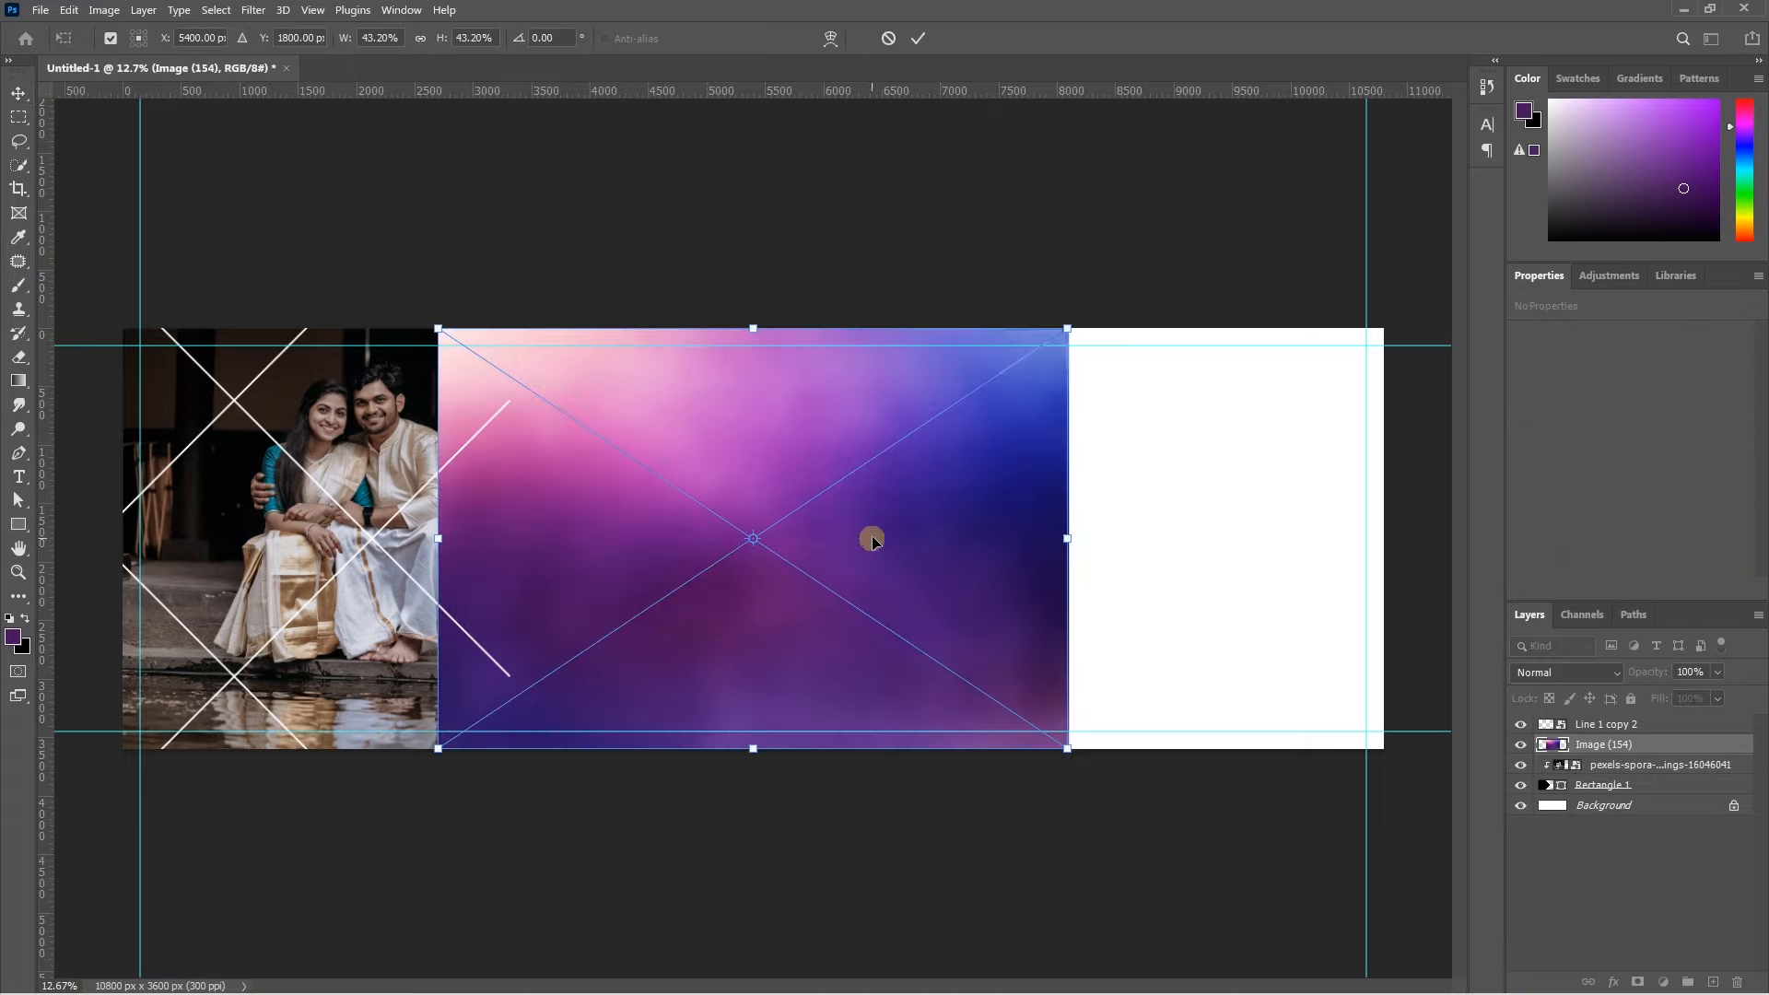
drag(879, 535, 1210, 536)
drag(753, 538, 138, 542)
key(Return)
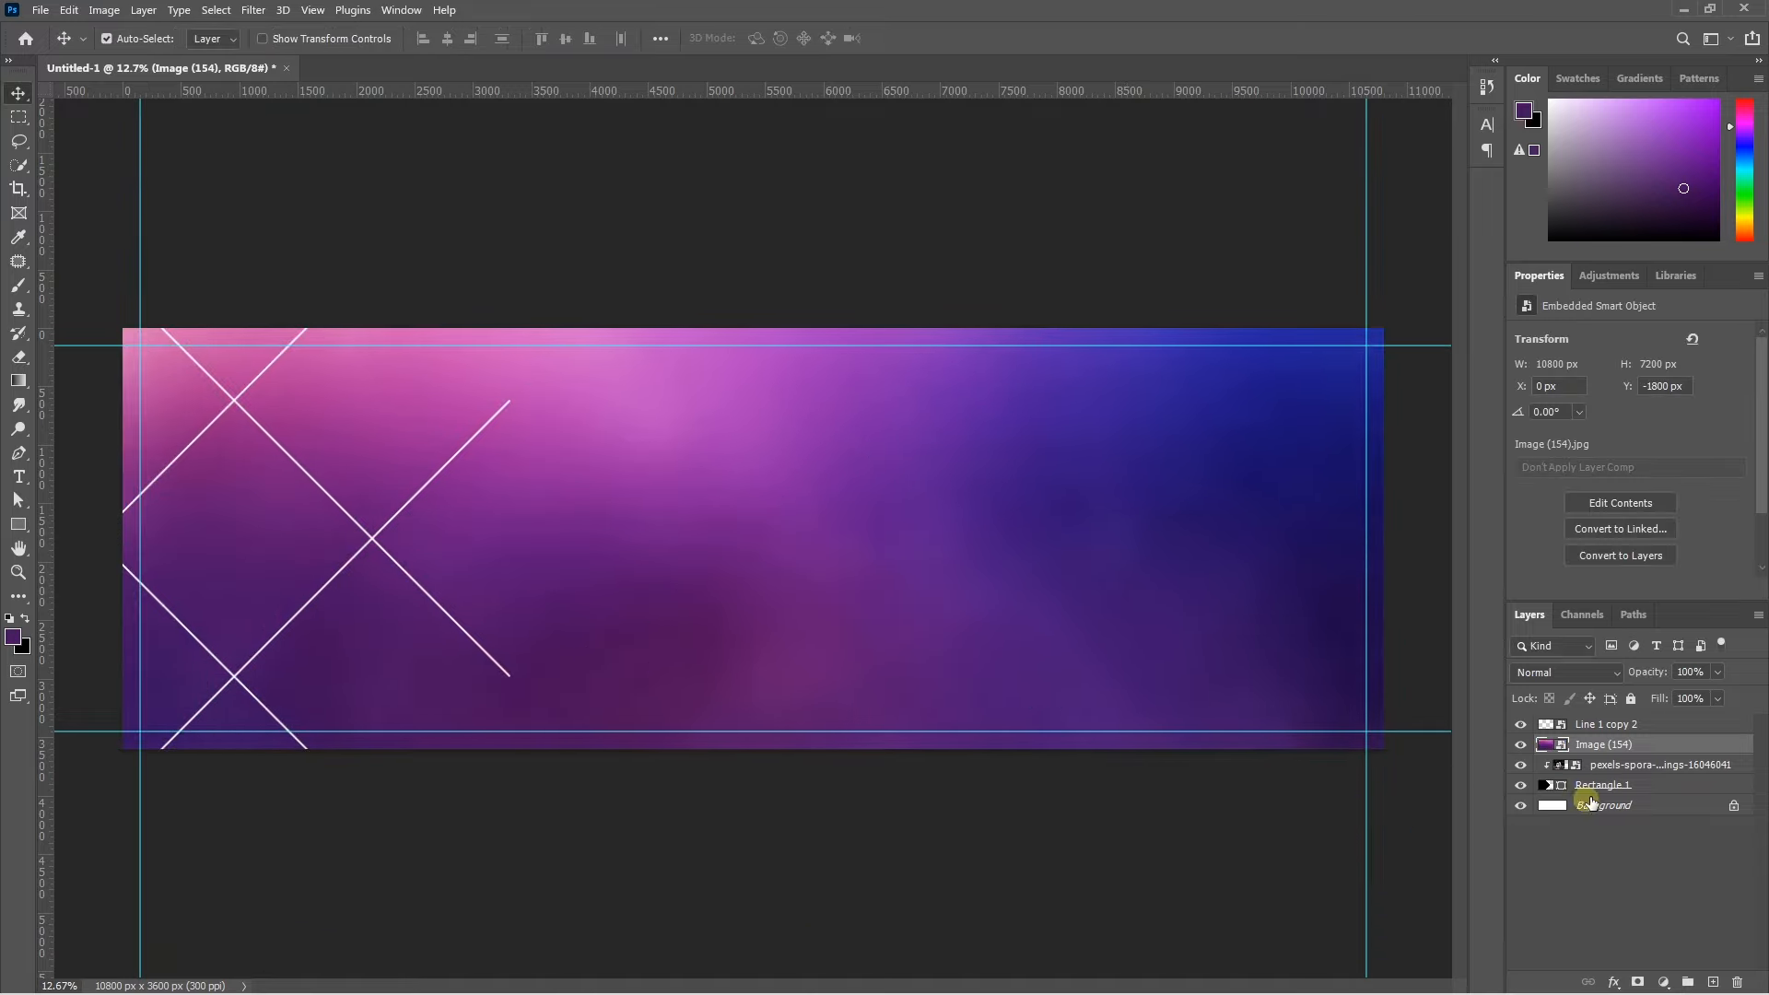
Move Image (154) beneath Rectangle 1 in the layer order and delete the Background layer.
drag(1600, 749, 1613, 799)
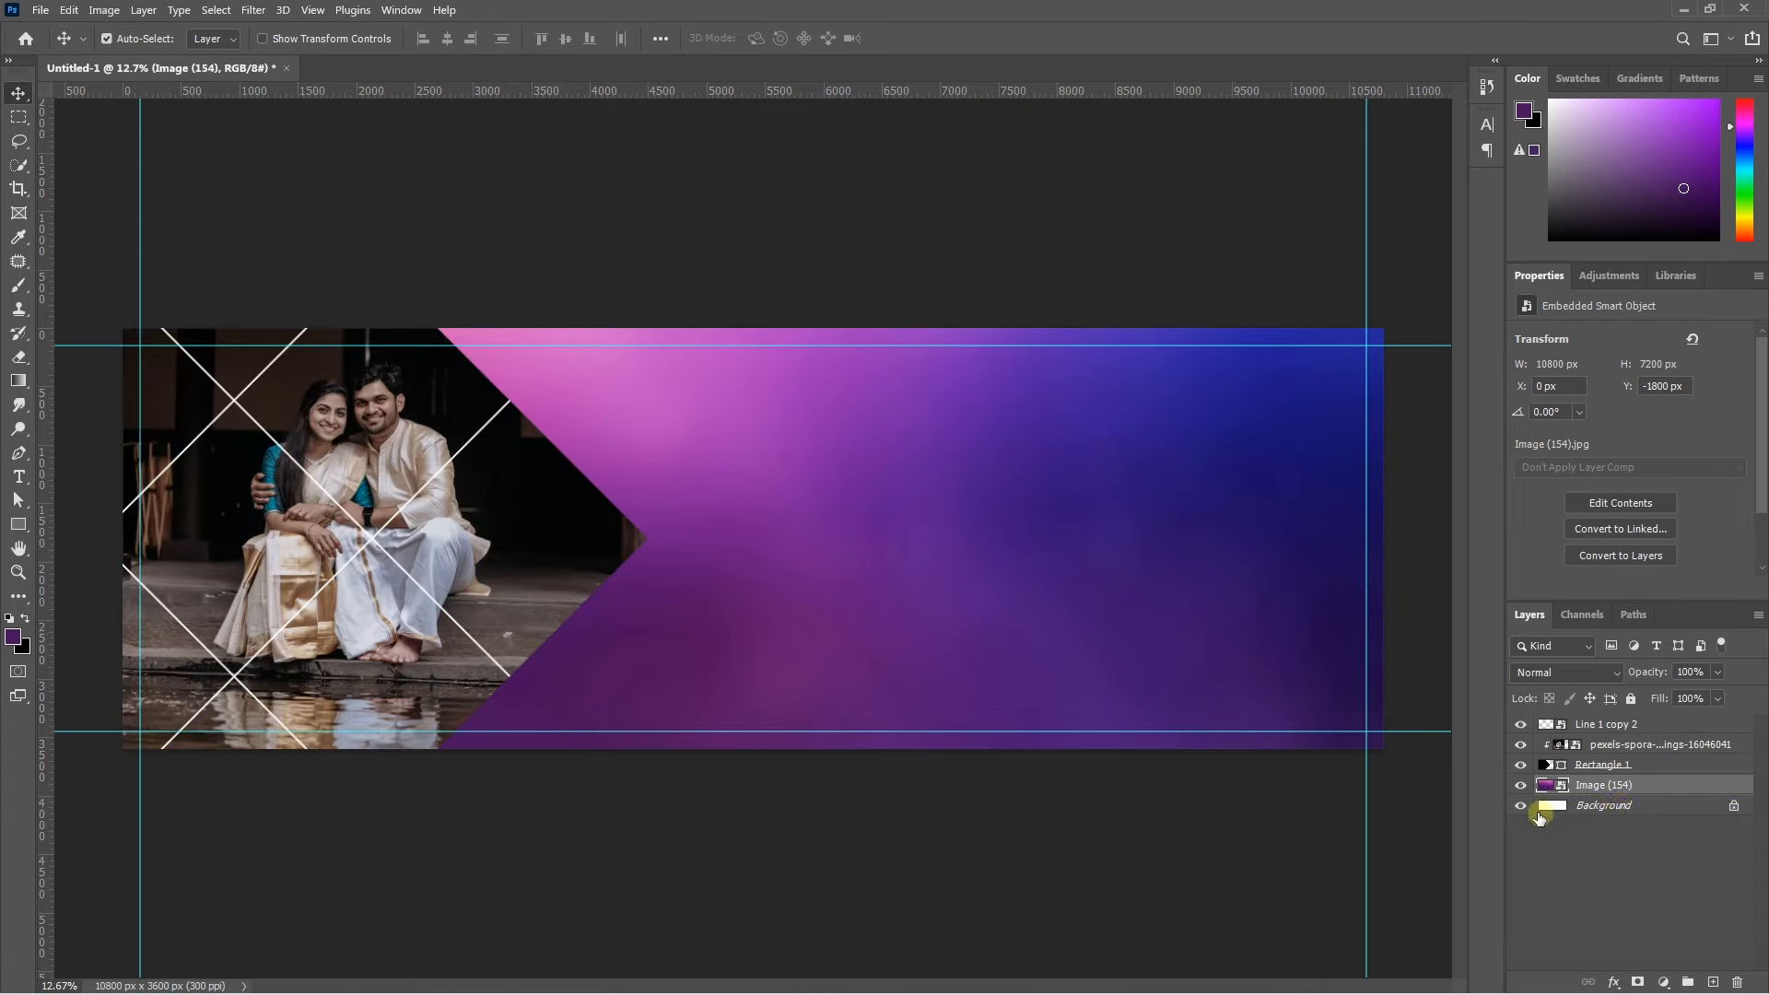
drag(1604, 808, 1737, 982)
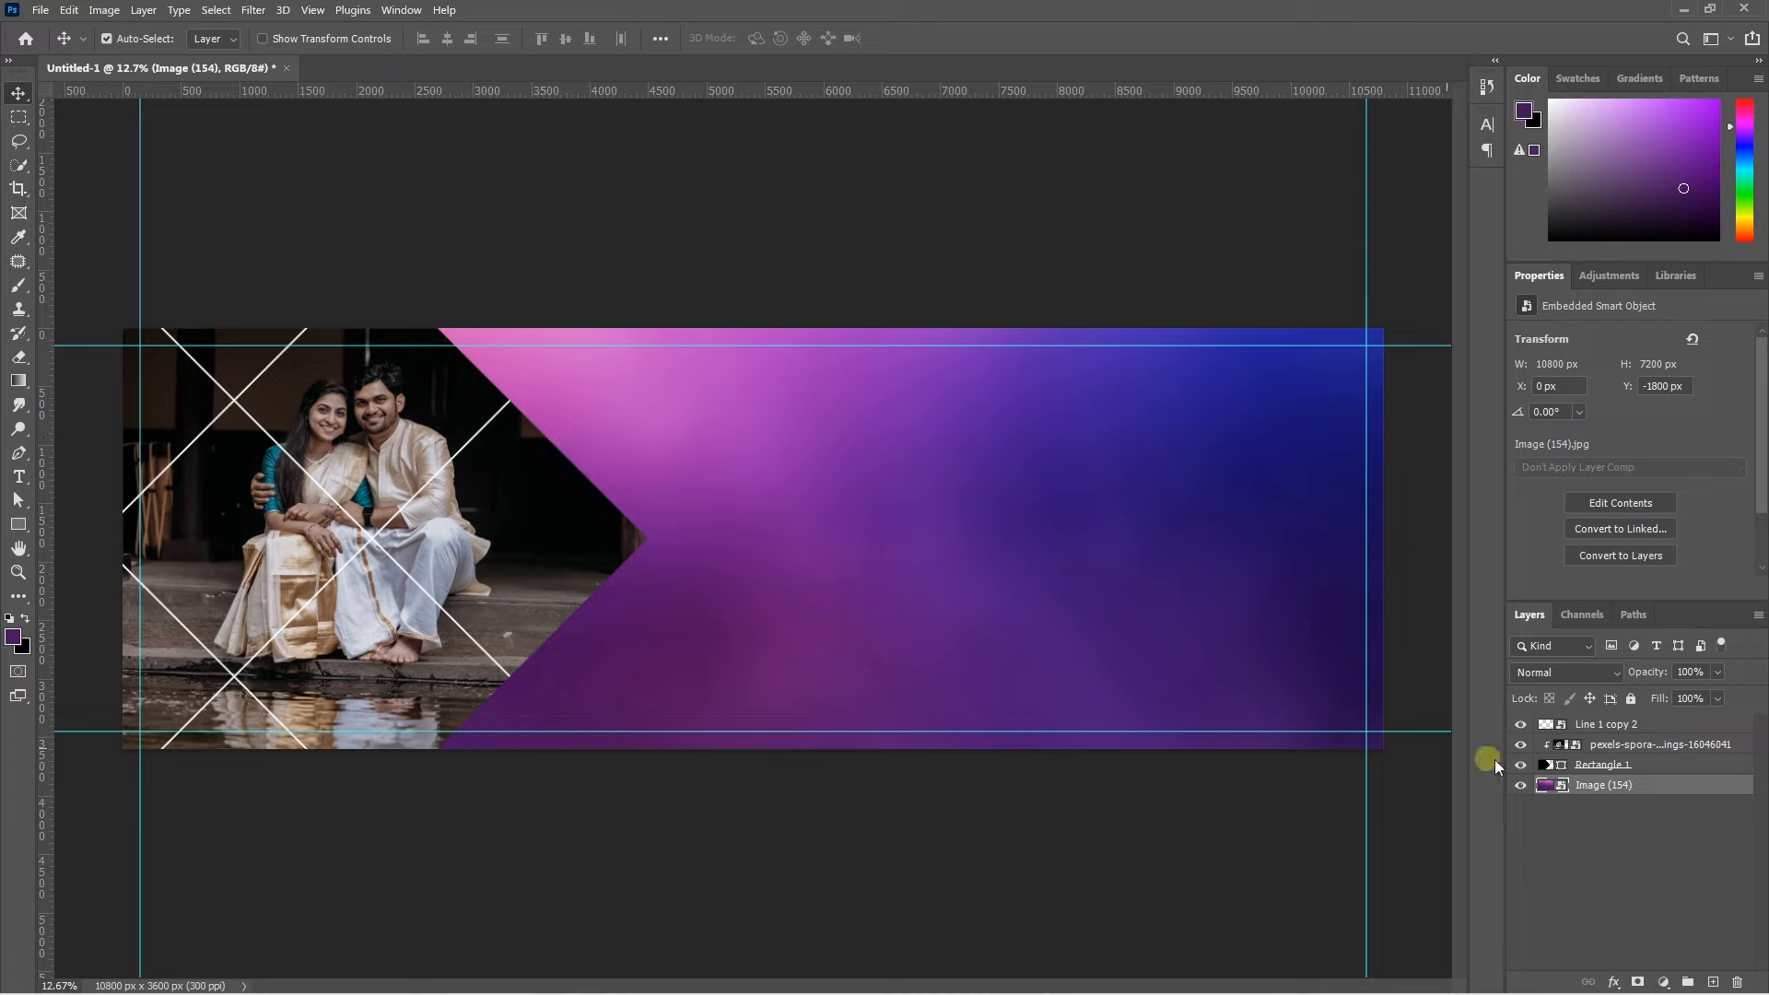
Duplicate Rectangle 1 and nudge the lower original to the right, to an X position of about -2405 px.
click(1602, 766)
key(ctrl+j)
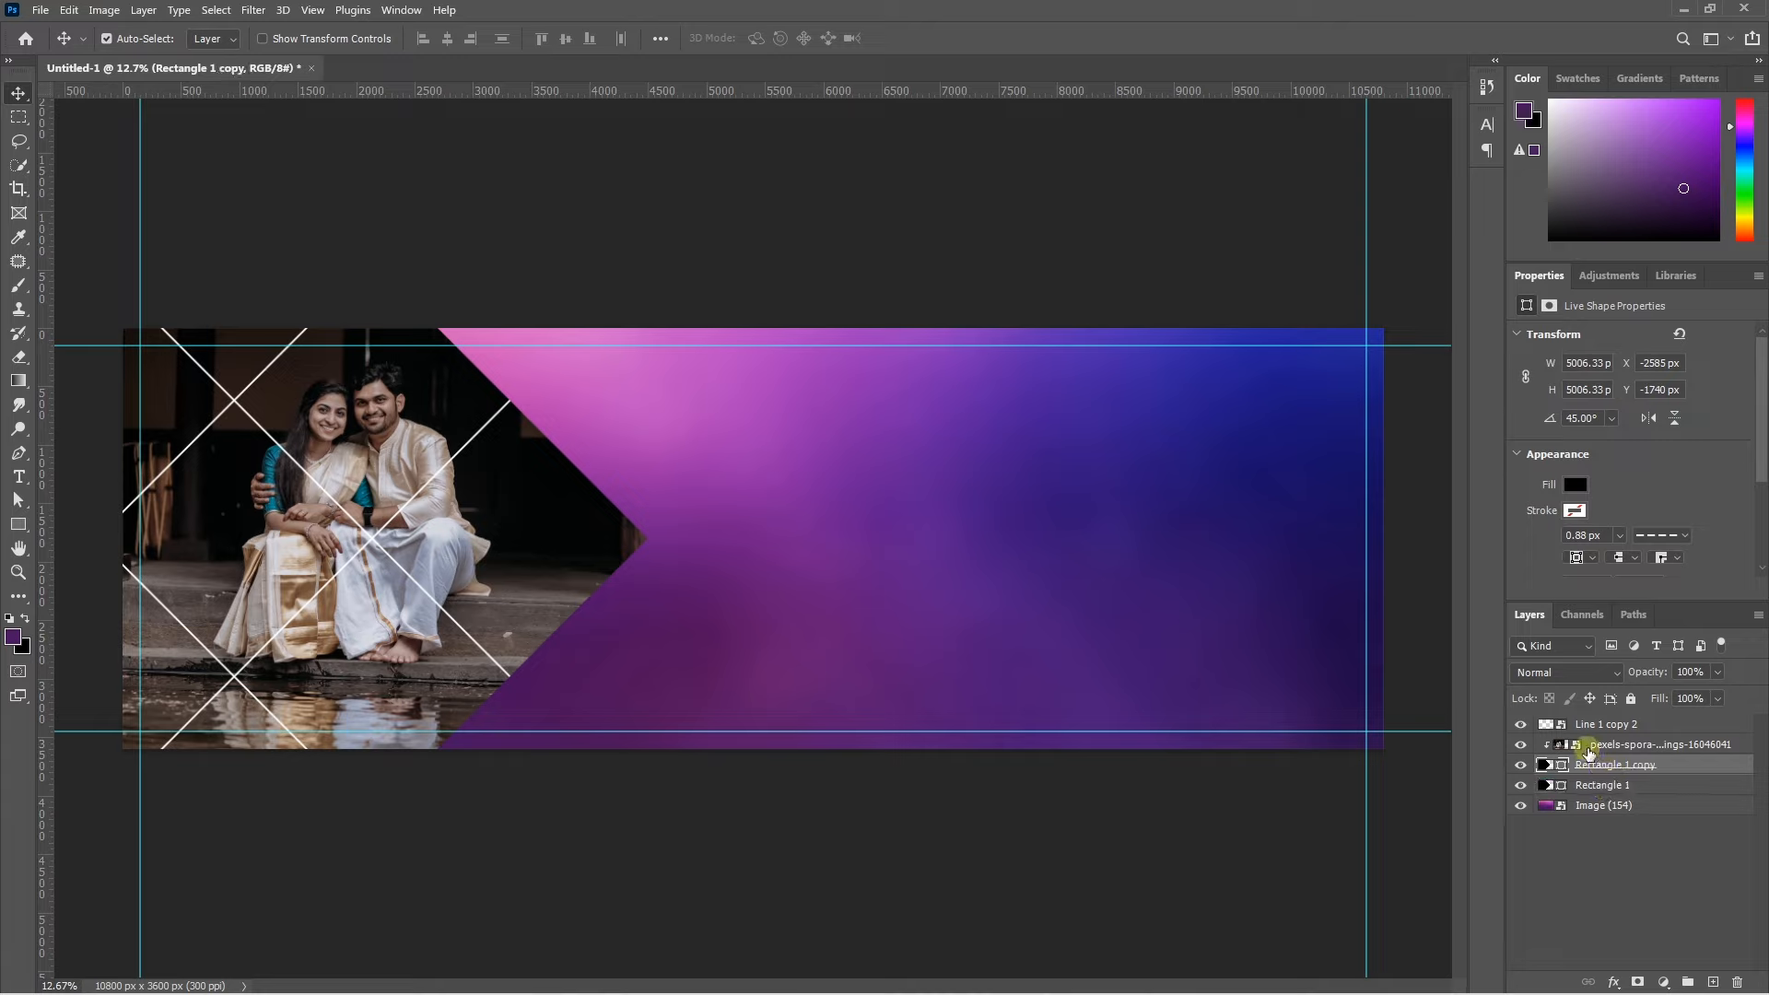
click(1586, 786)
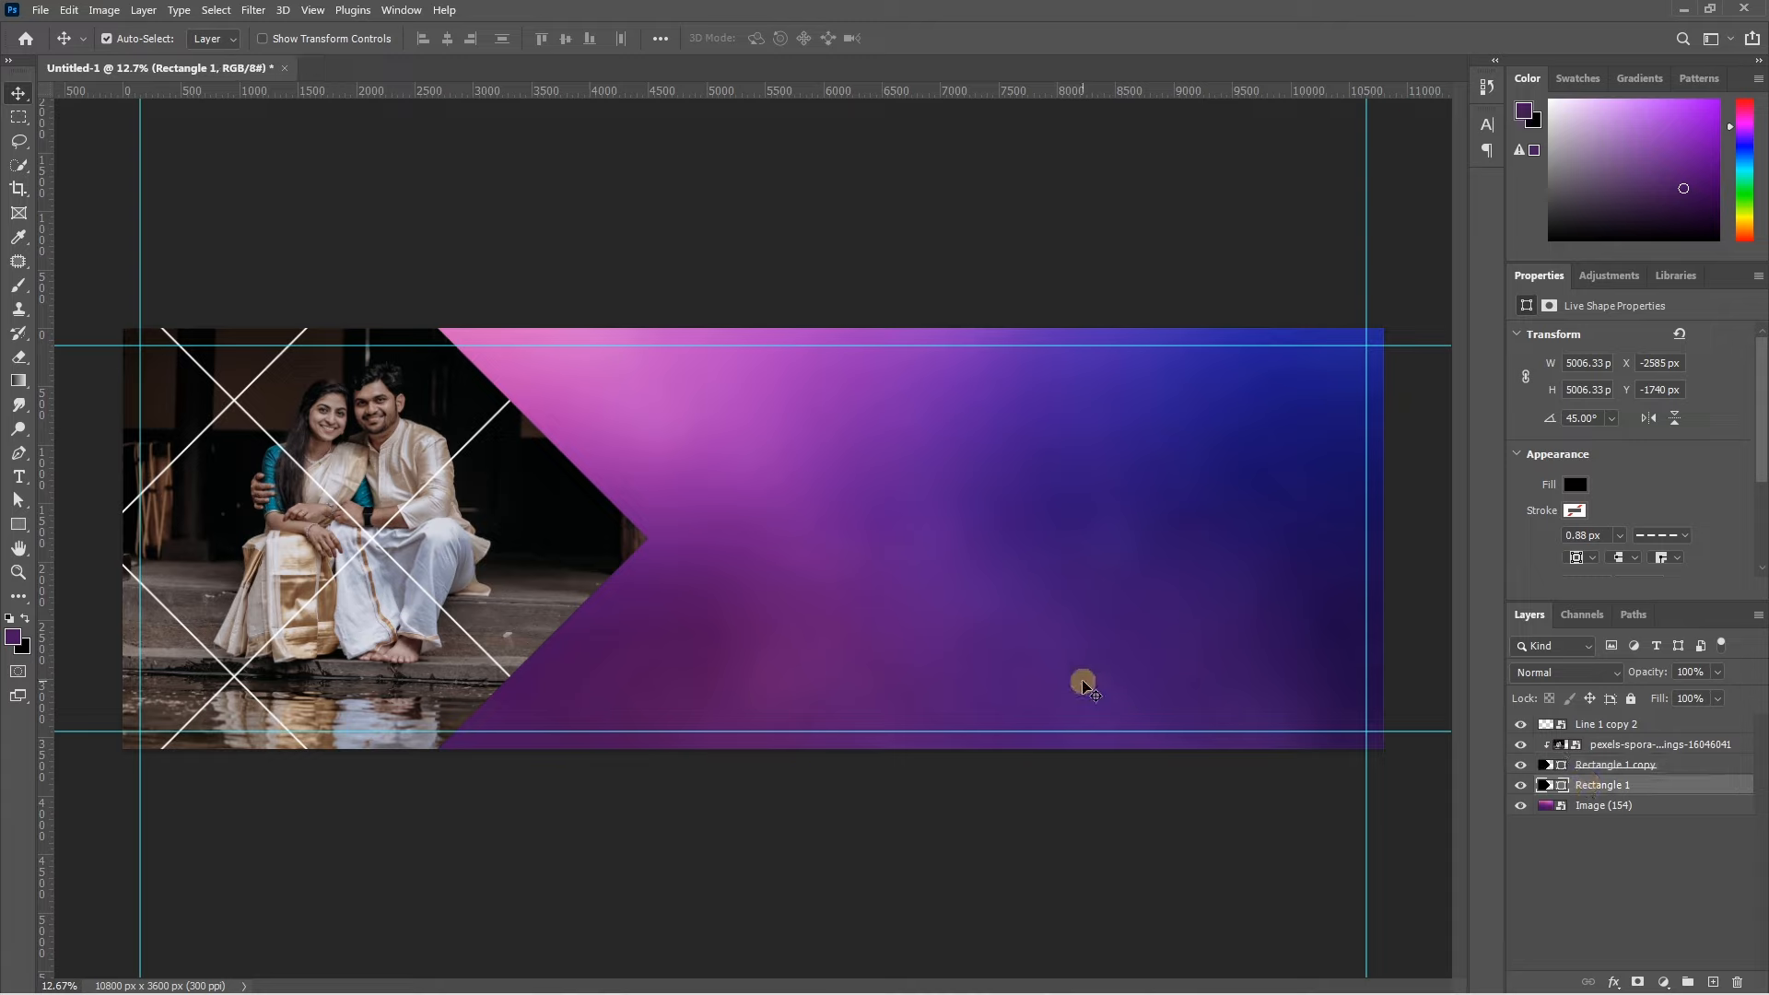
key(shift+Right)
key(shift+Right)
key(shift+Right)
key(shift+Right)
key(shift+Right)
key(shift+Right)
key(shift+Right)
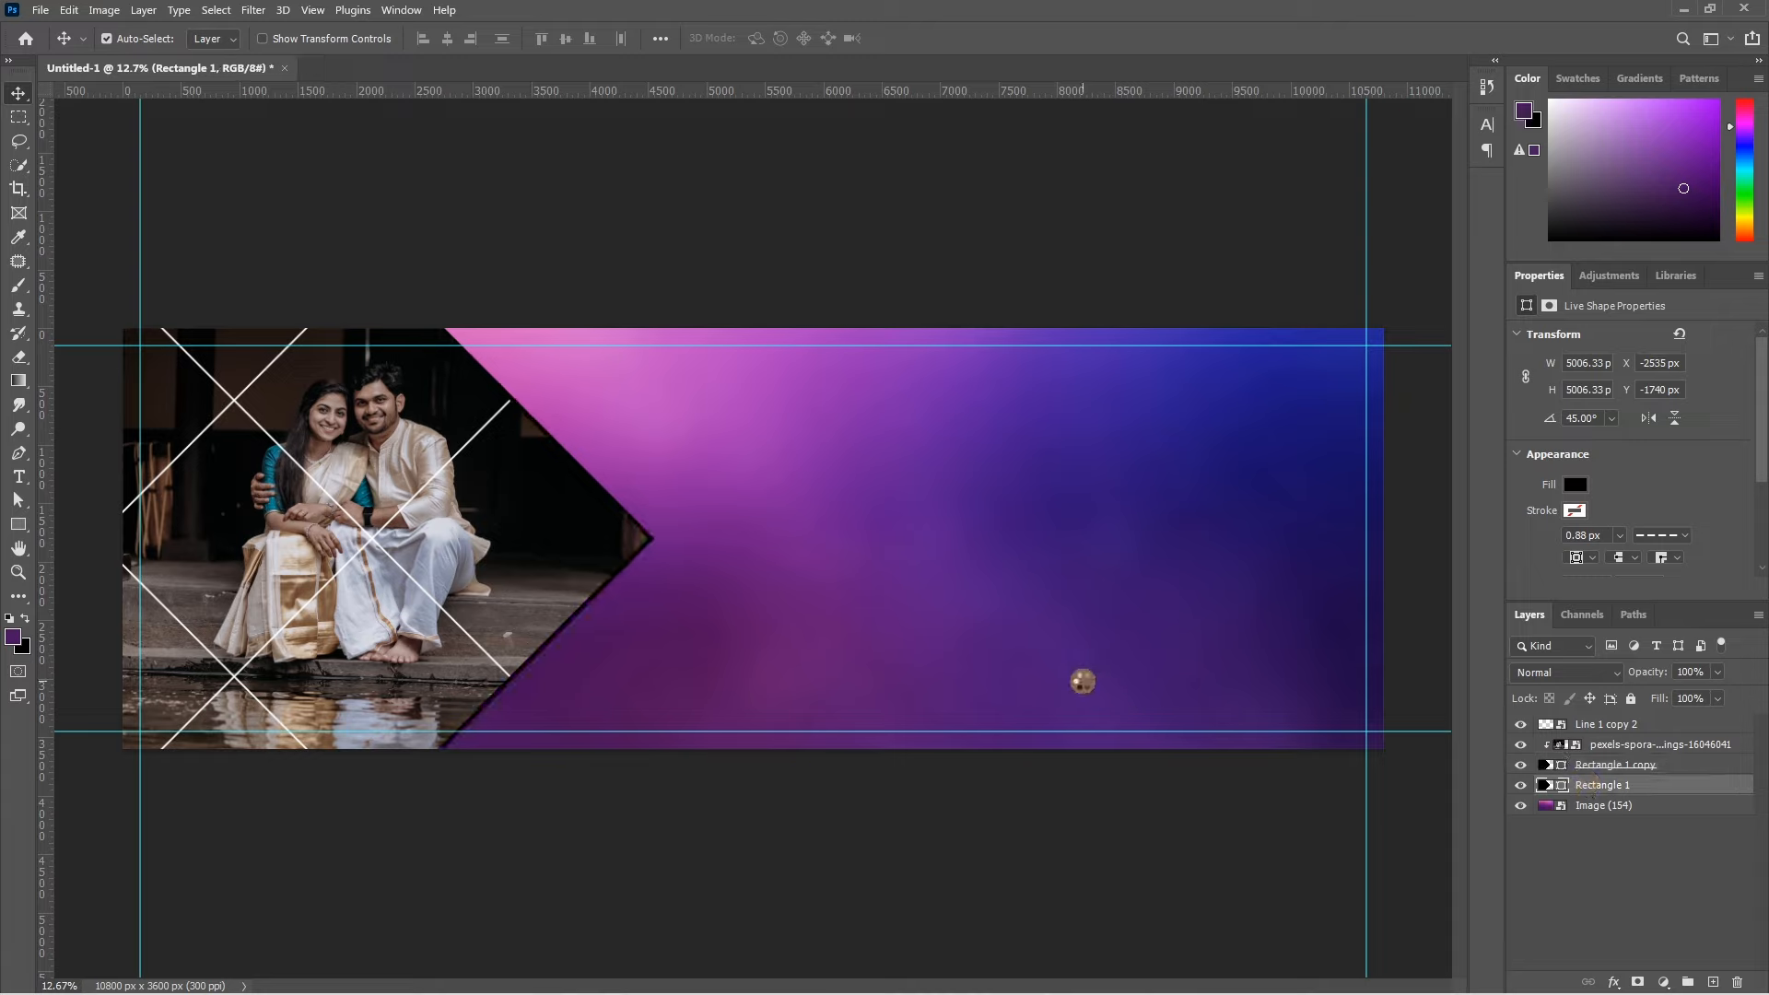
key(shift+Right)
key(shift+Right)
key(shift+Right)
key(shift+Right)
key(shift+Right)
key(shift+Right)
key(shift+Right)
key(shift+Right)
key(shift+Right)
key(shift+Left)
key(shift+Left)
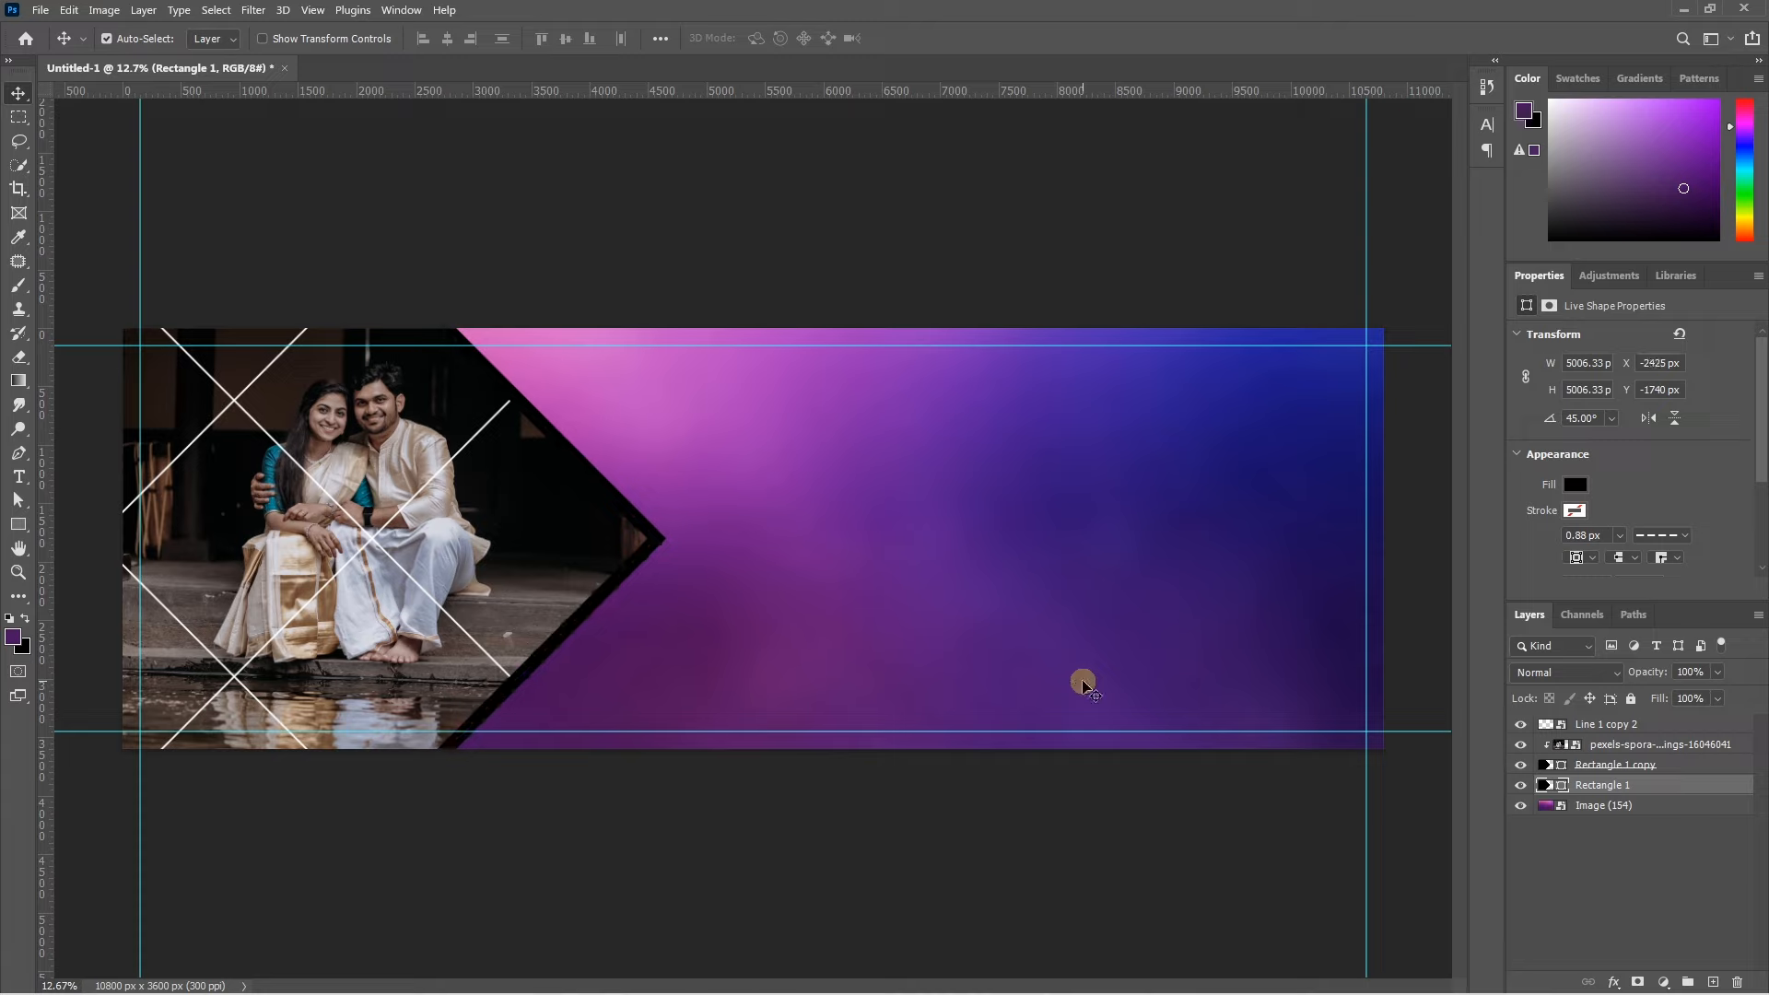
key(shift+Right)
key(shift+Right)
key(shift+Right)
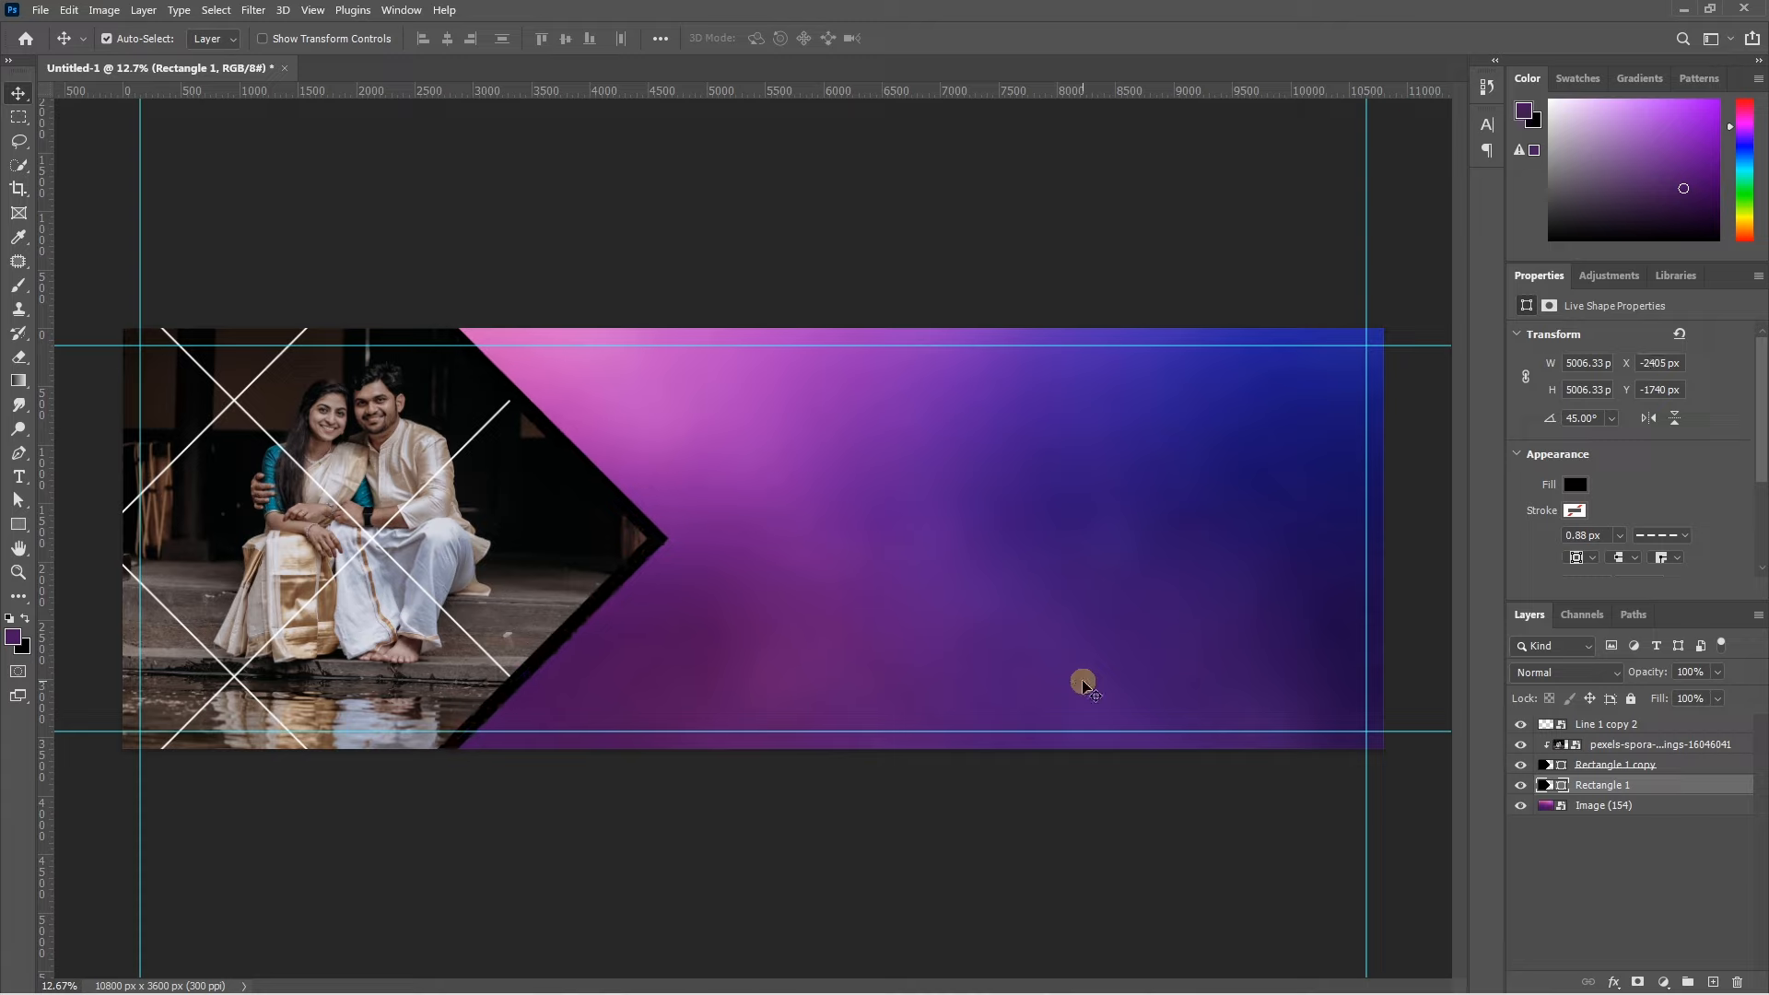
Fill the lower rectangle with white and nudge it back left to an X position of about -2455 px.
click(1575, 485)
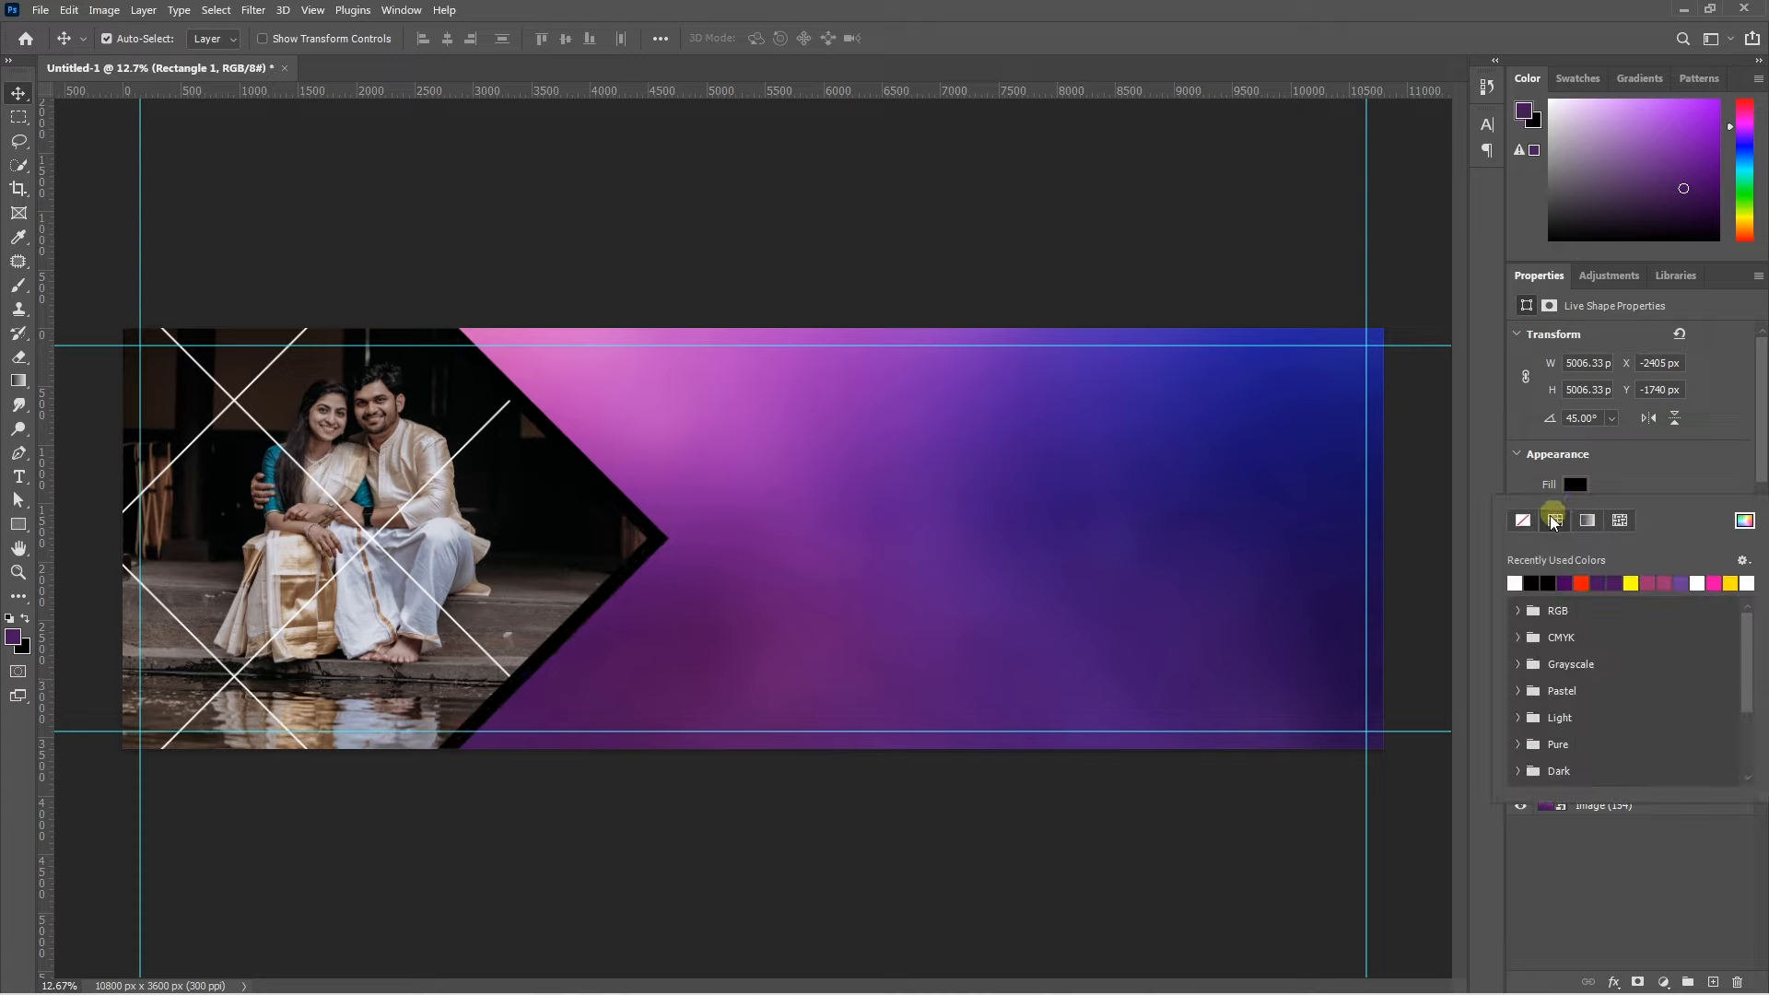
click(1518, 584)
click(1440, 617)
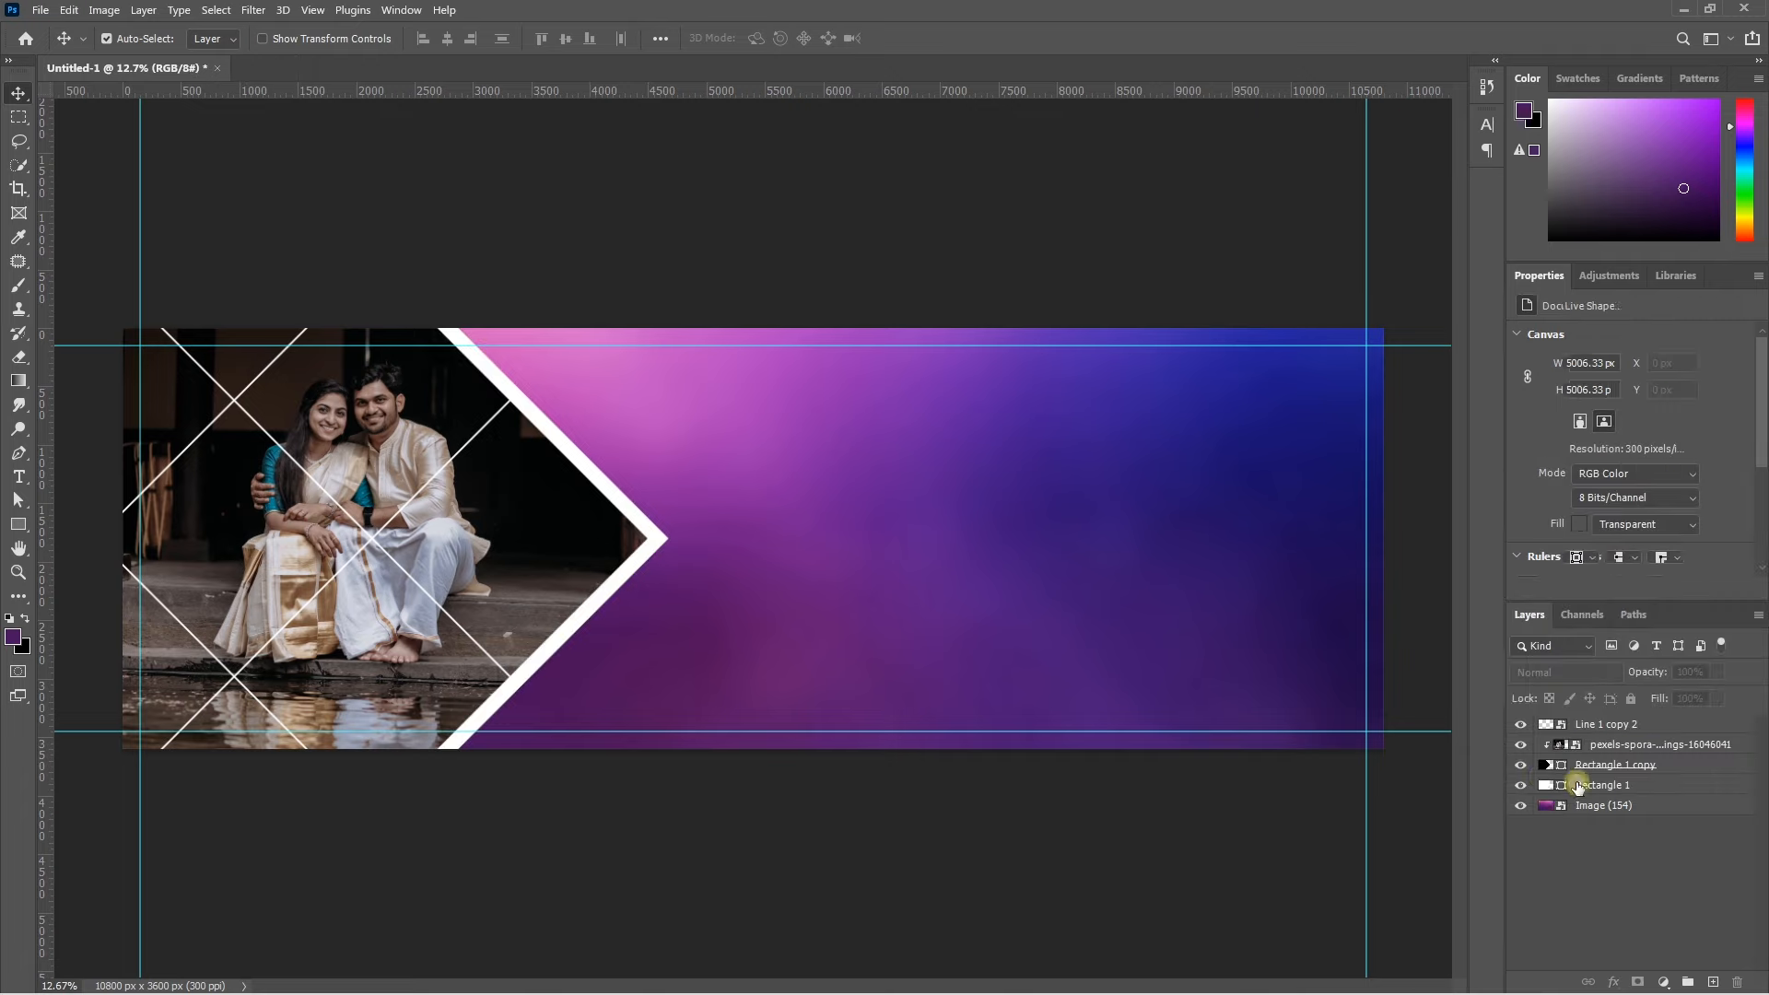
click(1577, 784)
key(shift+Left)
key(shift+Left)
key(shift+Left)
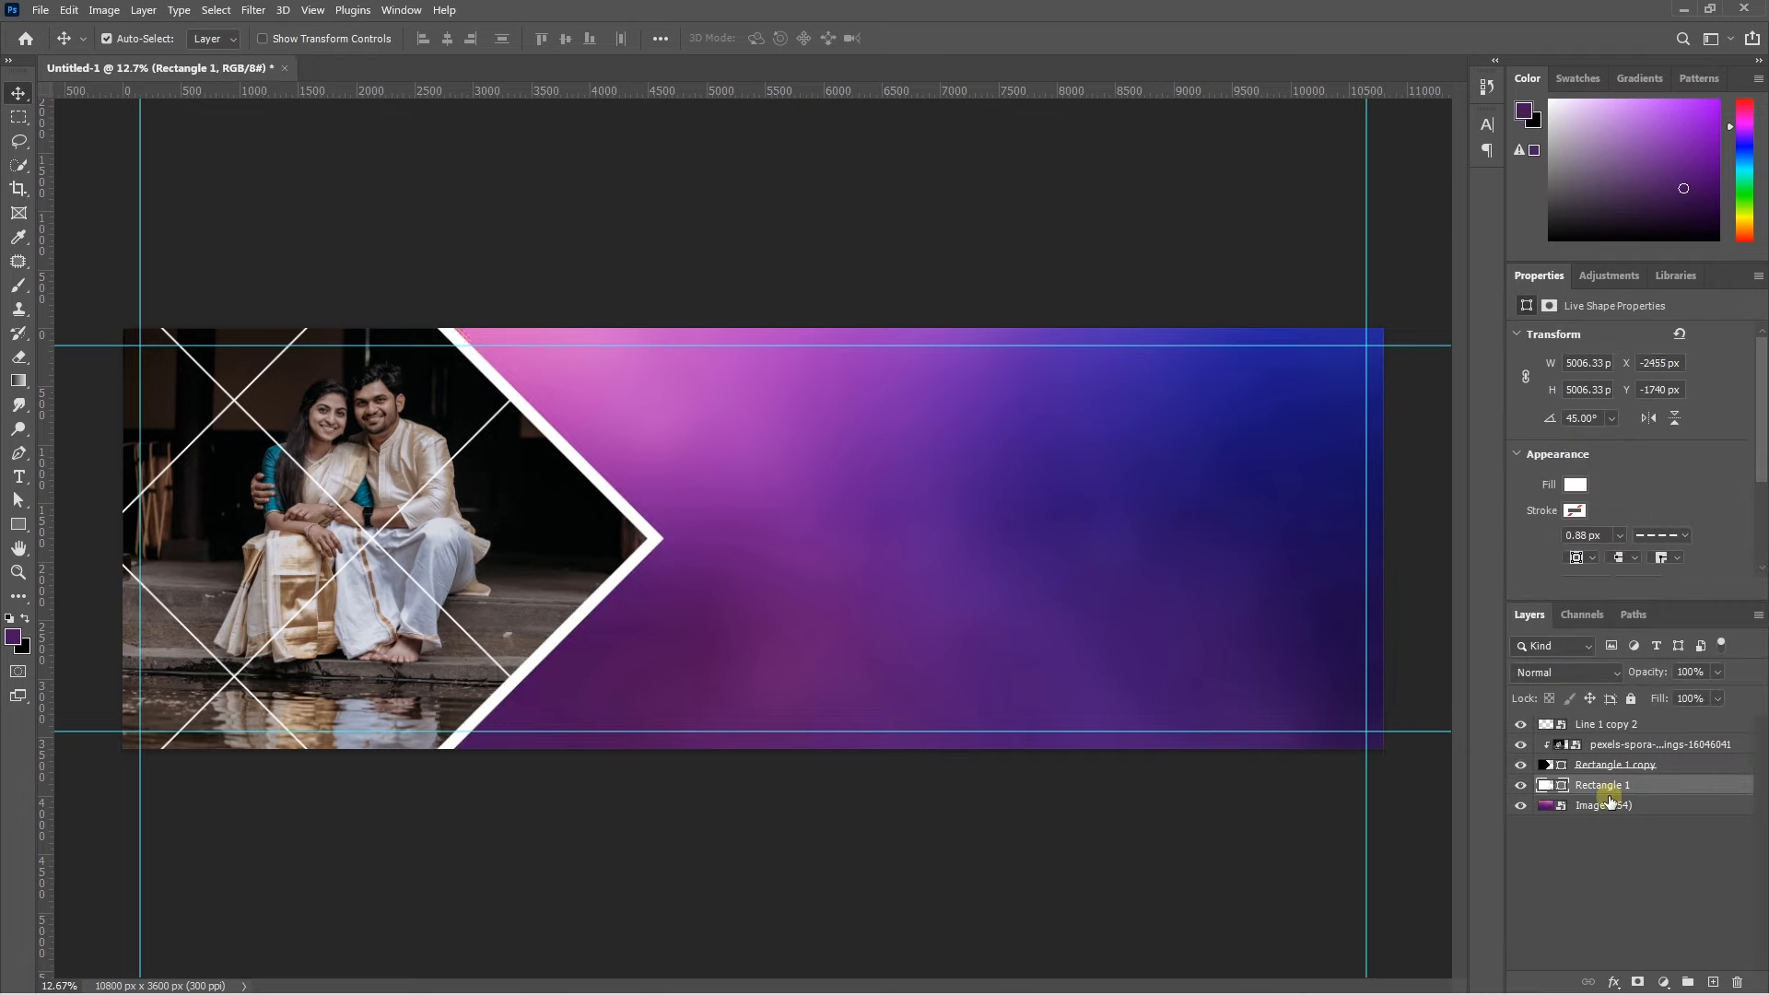
click(819, 861)
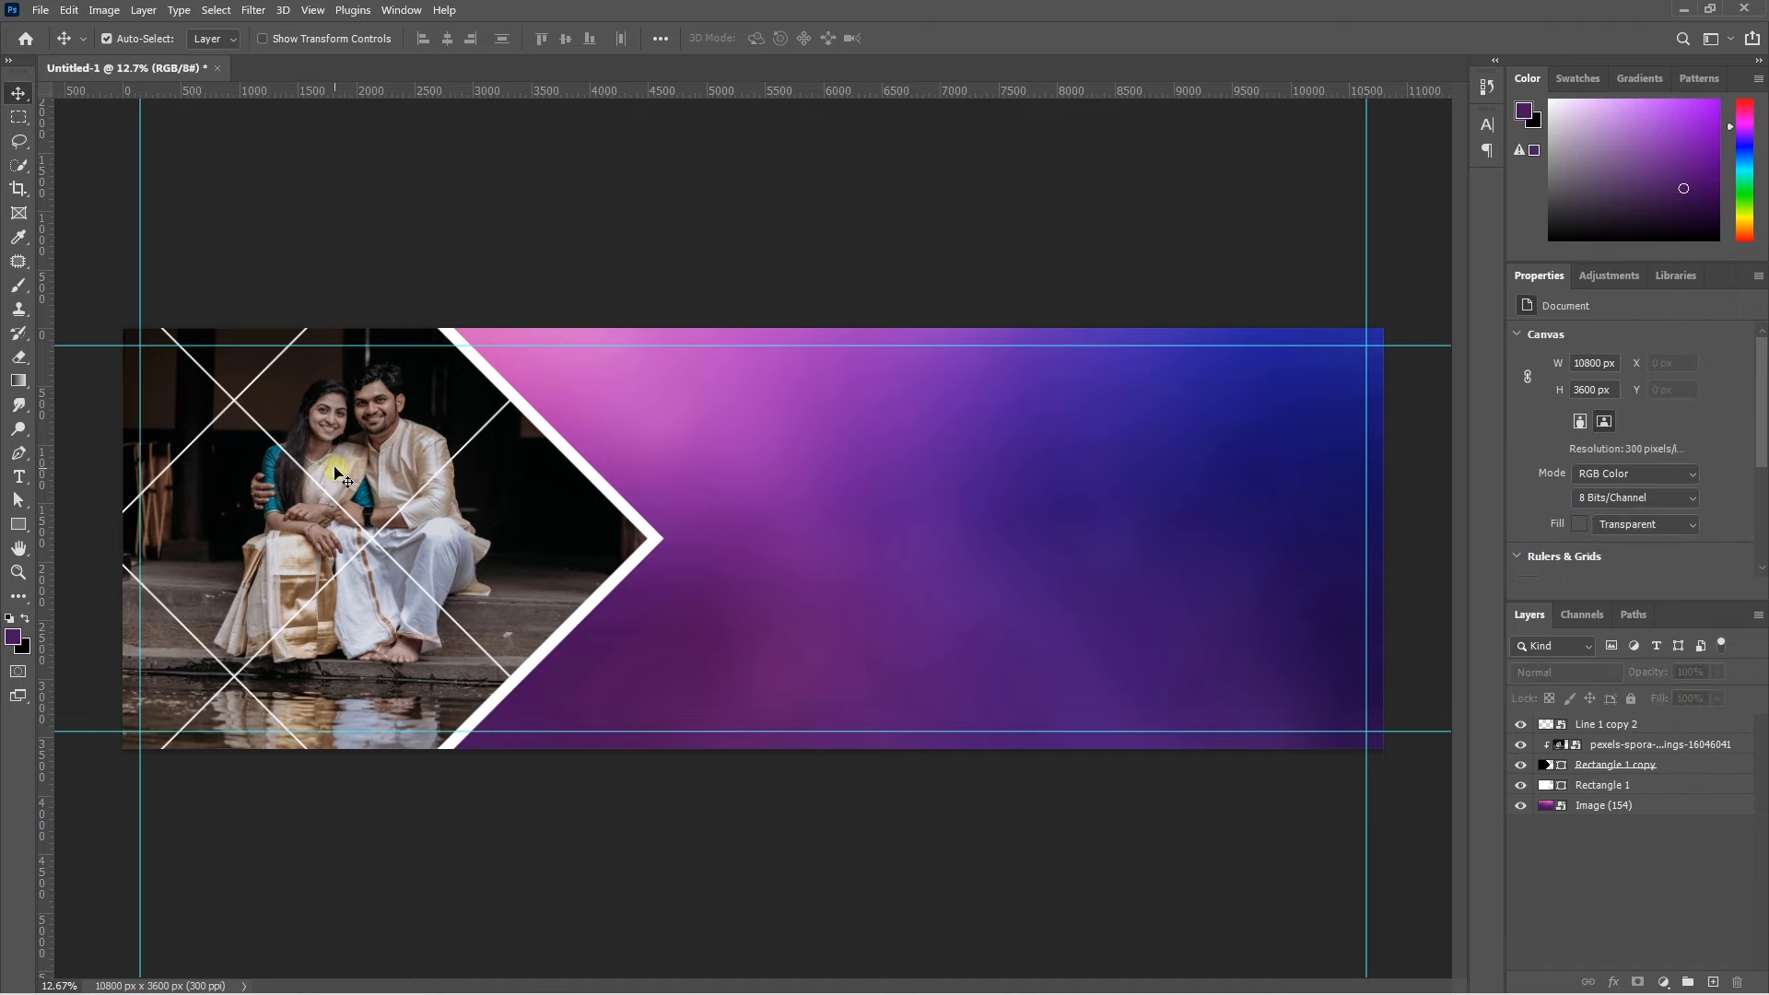
Add a new empty layer directly above the couple photo and clip it to the diamond along with the photo.
key(ctrl)
scroll(124, 445, up, 4)
click(1613, 747)
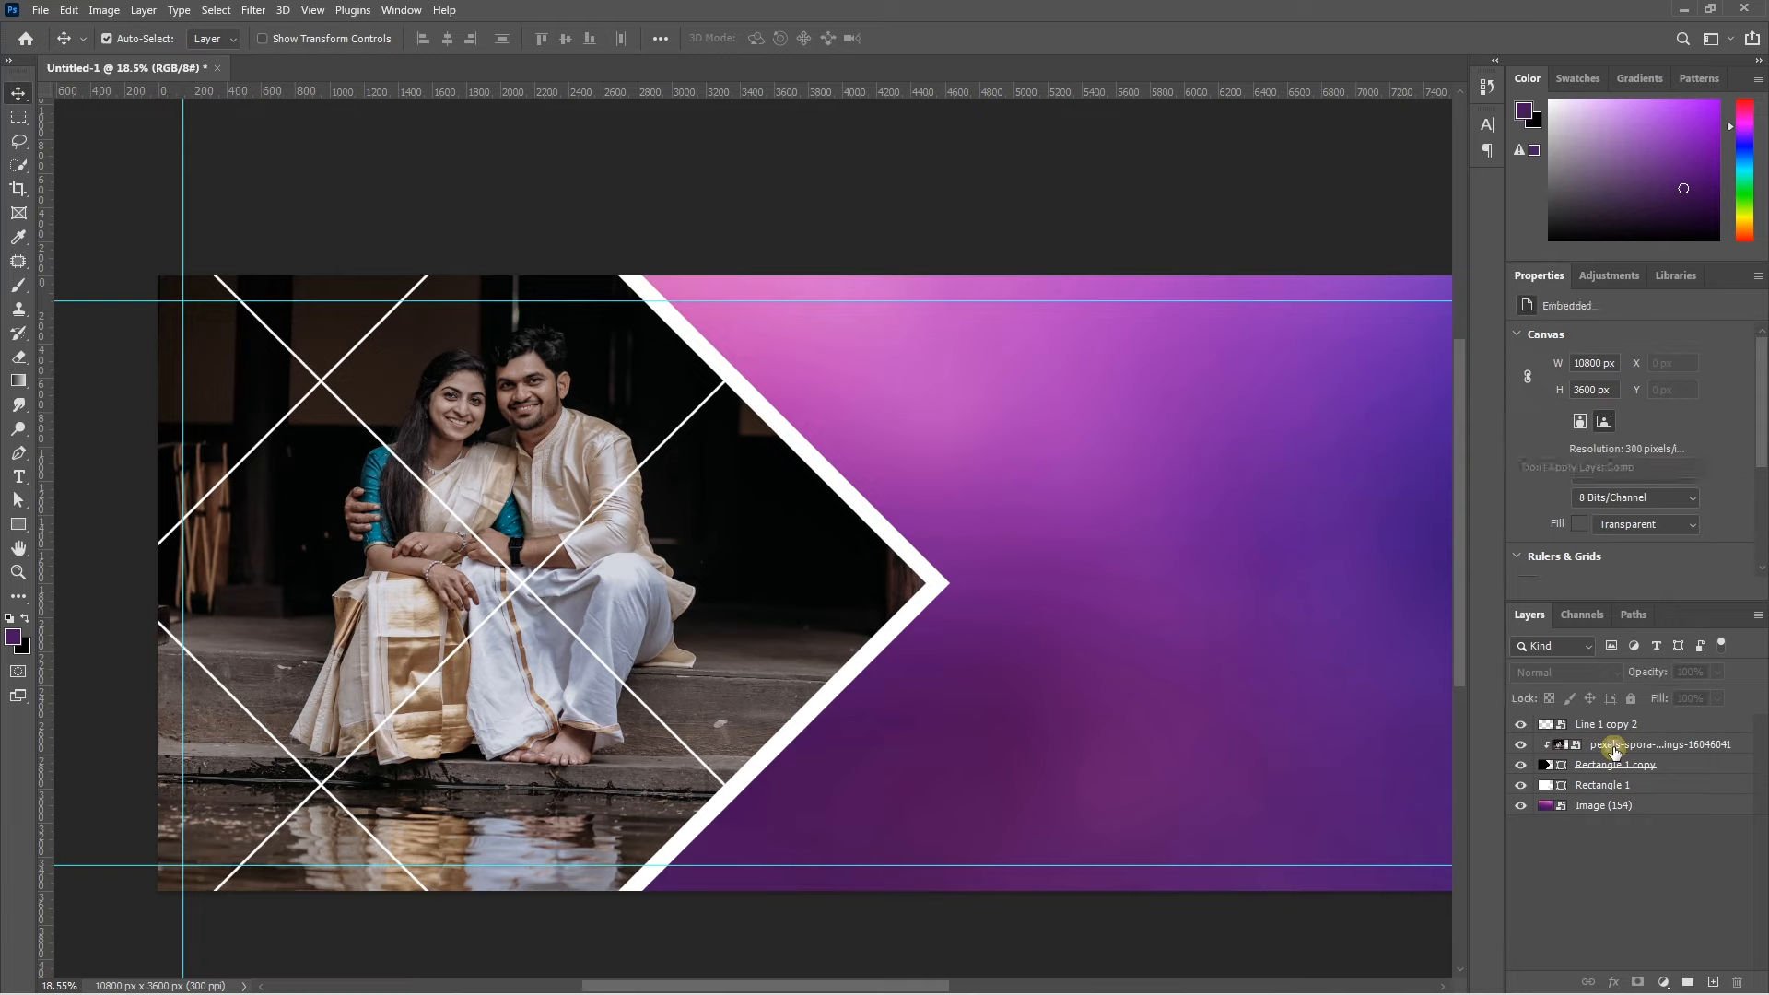
click(1712, 981)
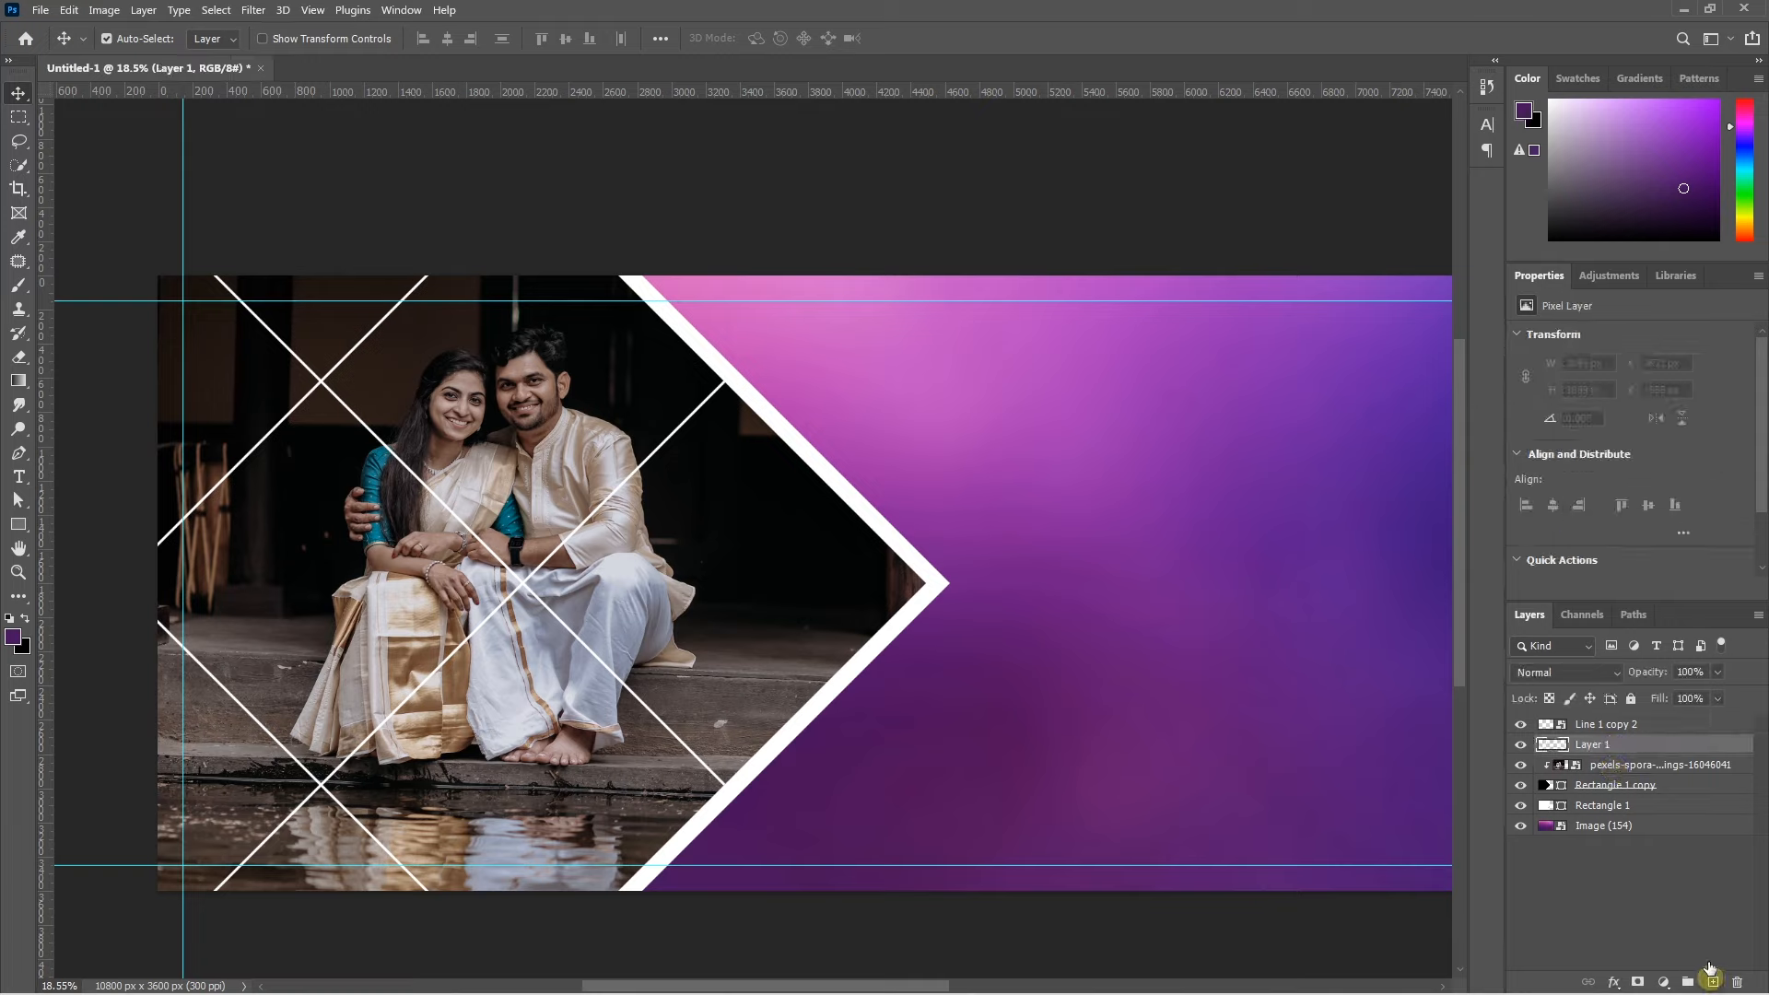
drag(1604, 765, 1595, 750)
alt+click(1596, 751)
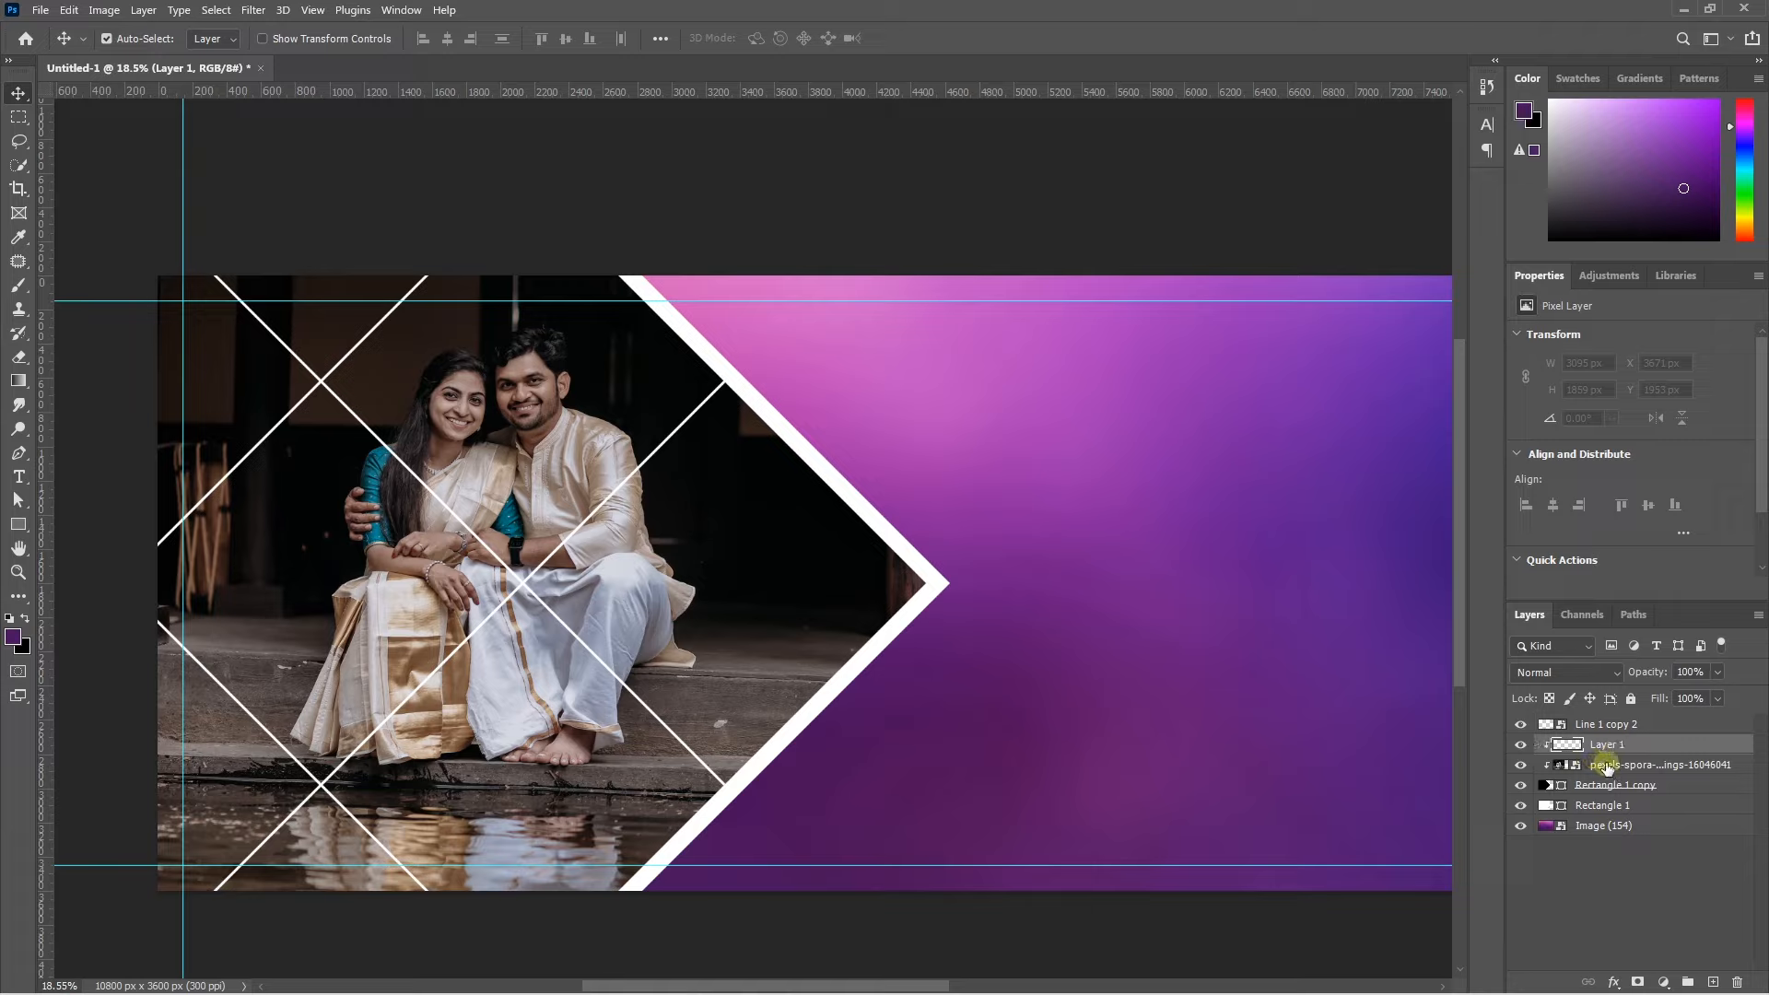
Paint black around the couple on the clipped layer with a soft 1500 px brush to darken the photo's edges.
key(b)
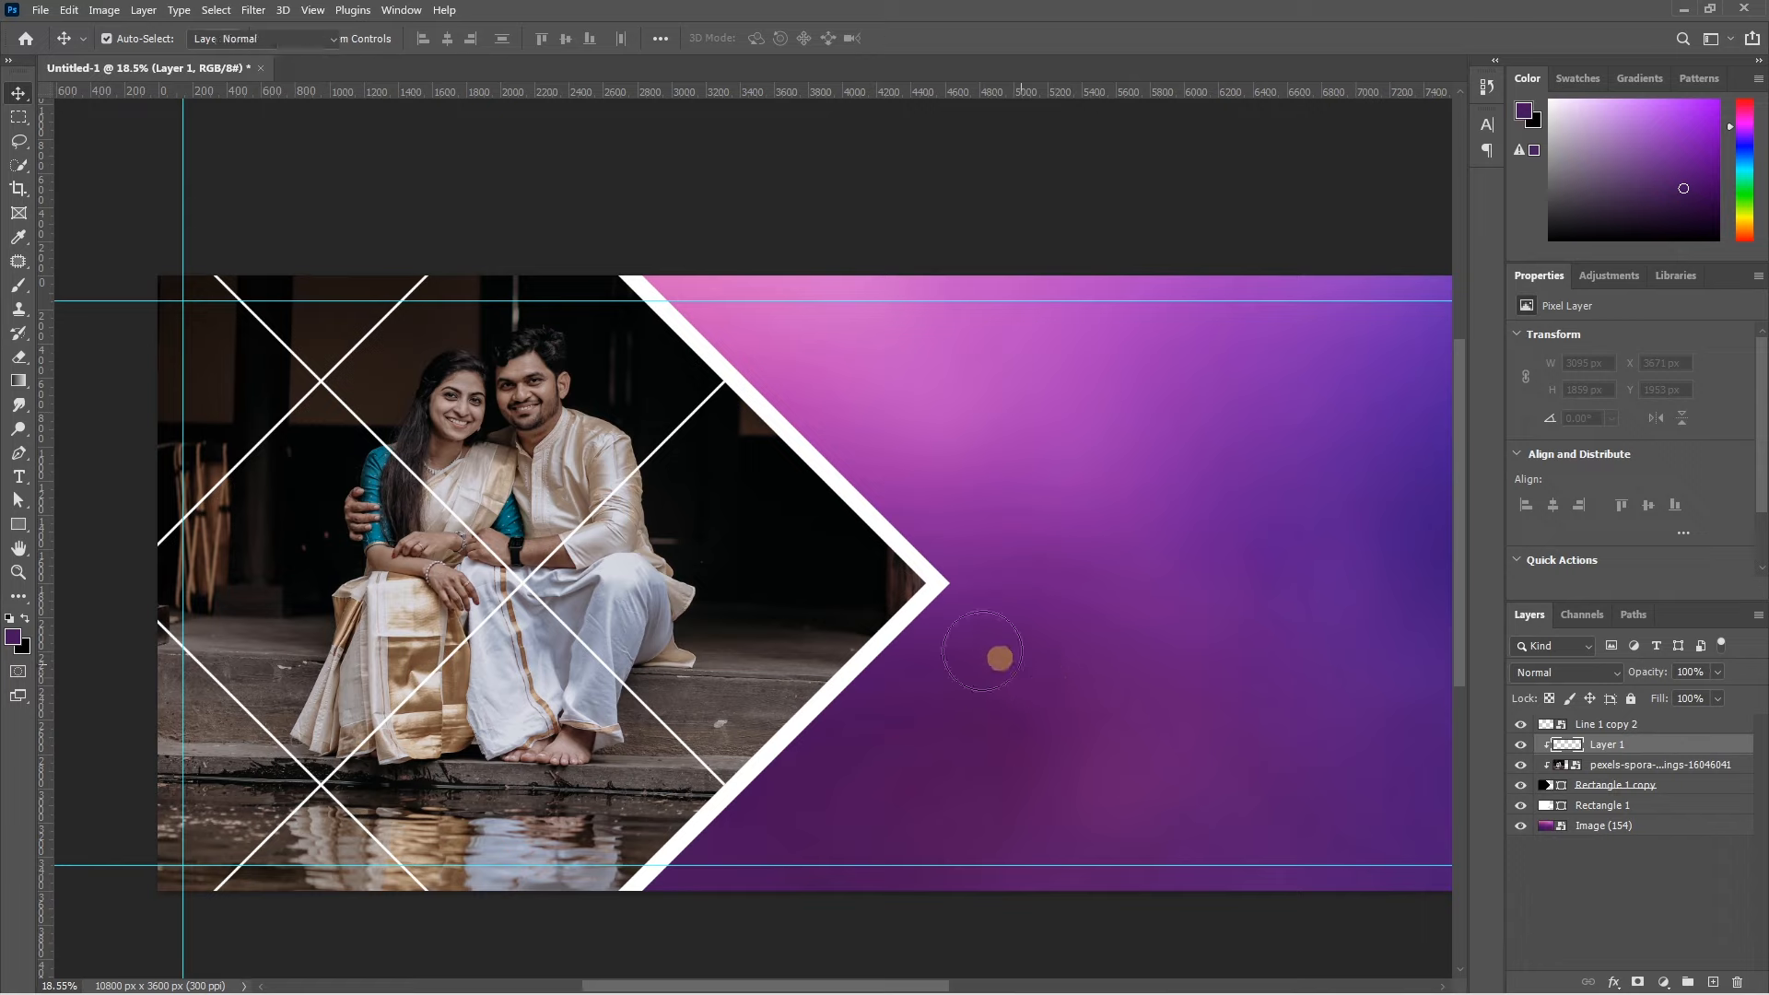
click(25, 618)
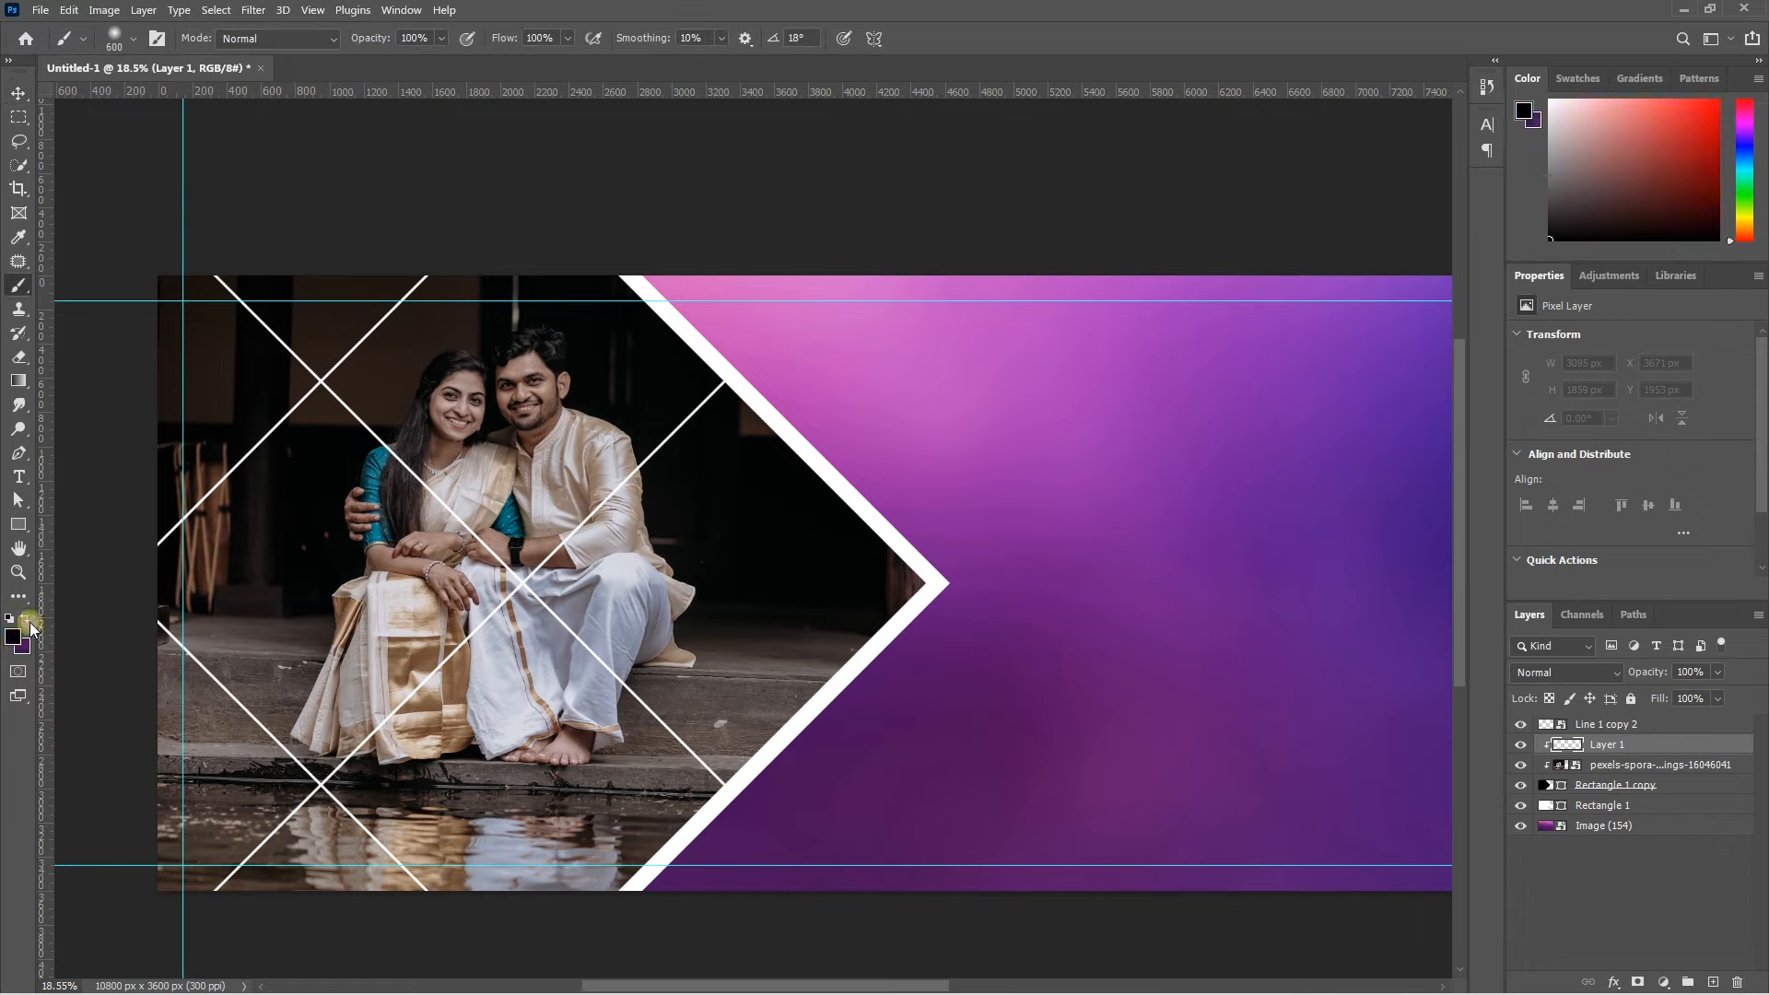
key(bracketright)
key(bracketright)
key(bracketright)
key(bracketright)
key(bracketright)
key(bracketright)
key(bracketright)
key(bracketright)
key(bracketright)
mouse_move(175, 384)
mouse_down()
mouse_move(183, 869)
mouse_move(557, 967)
mouse_up()
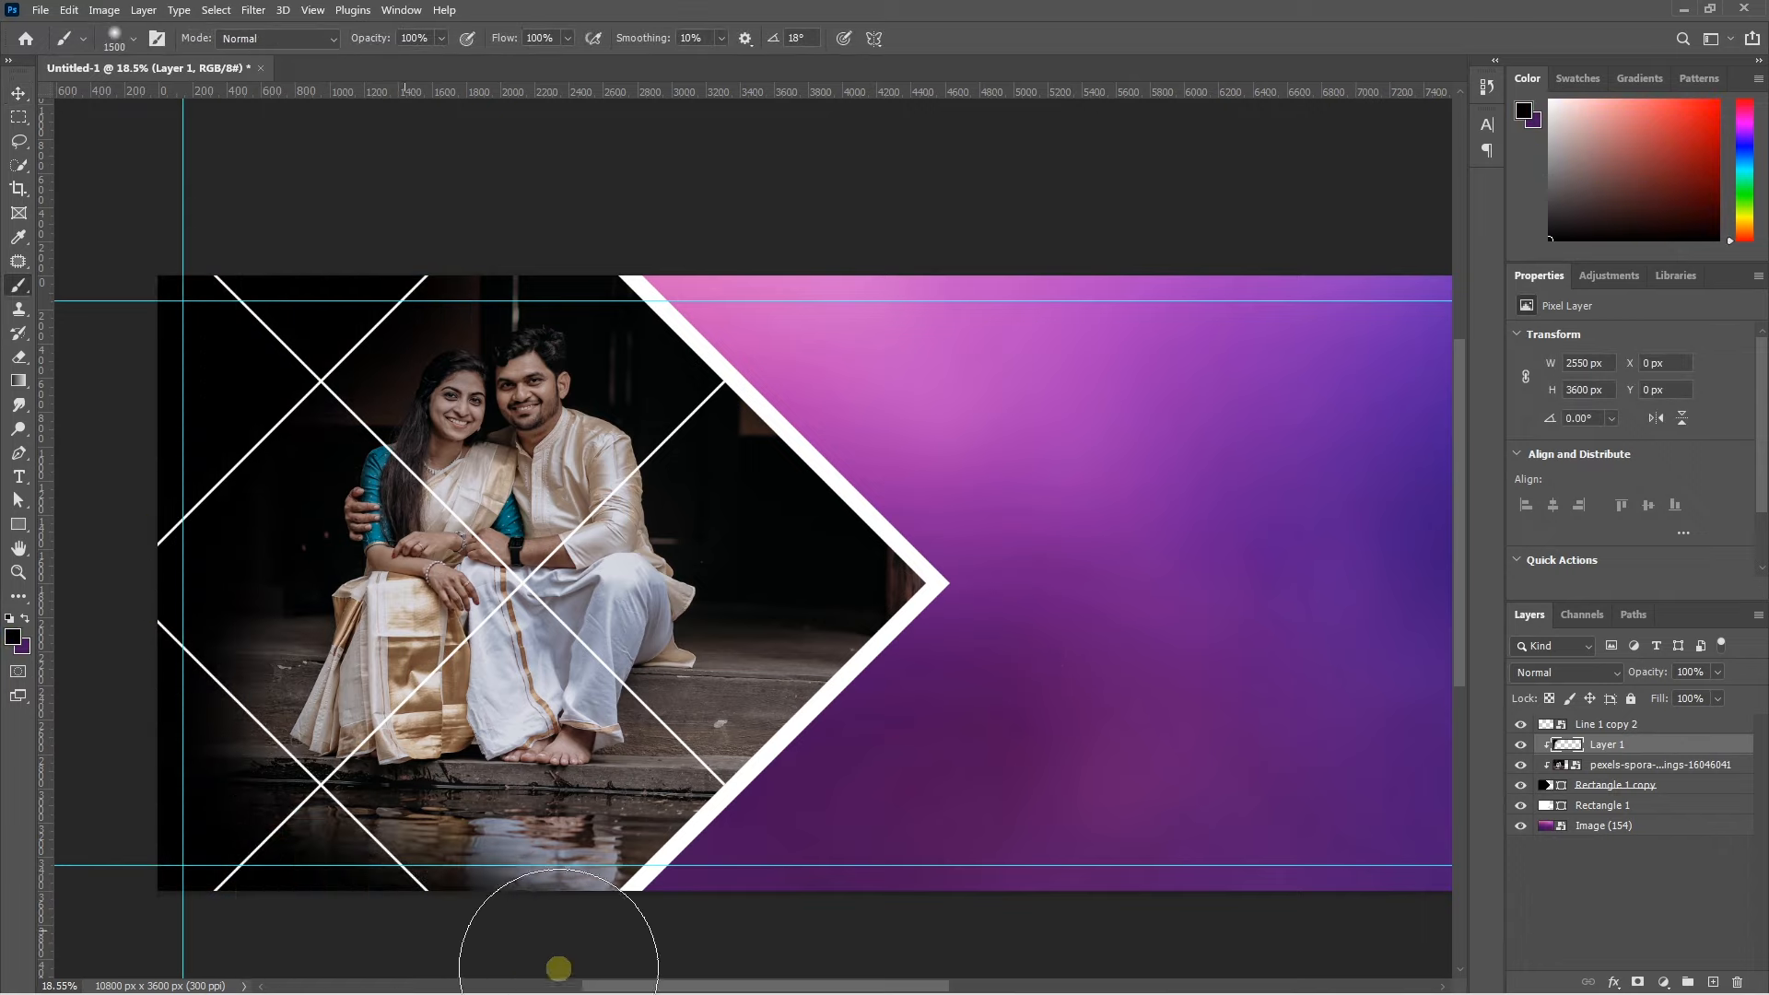
drag(185, 767, 203, 745)
mouse_move(394, 299)
mouse_down()
mouse_move(809, 433)
mouse_move(375, 947)
mouse_up()
Set the painted layer's blend mode to Soft Light and hide the layer to compare the photo without the darkening.
click(1566, 671)
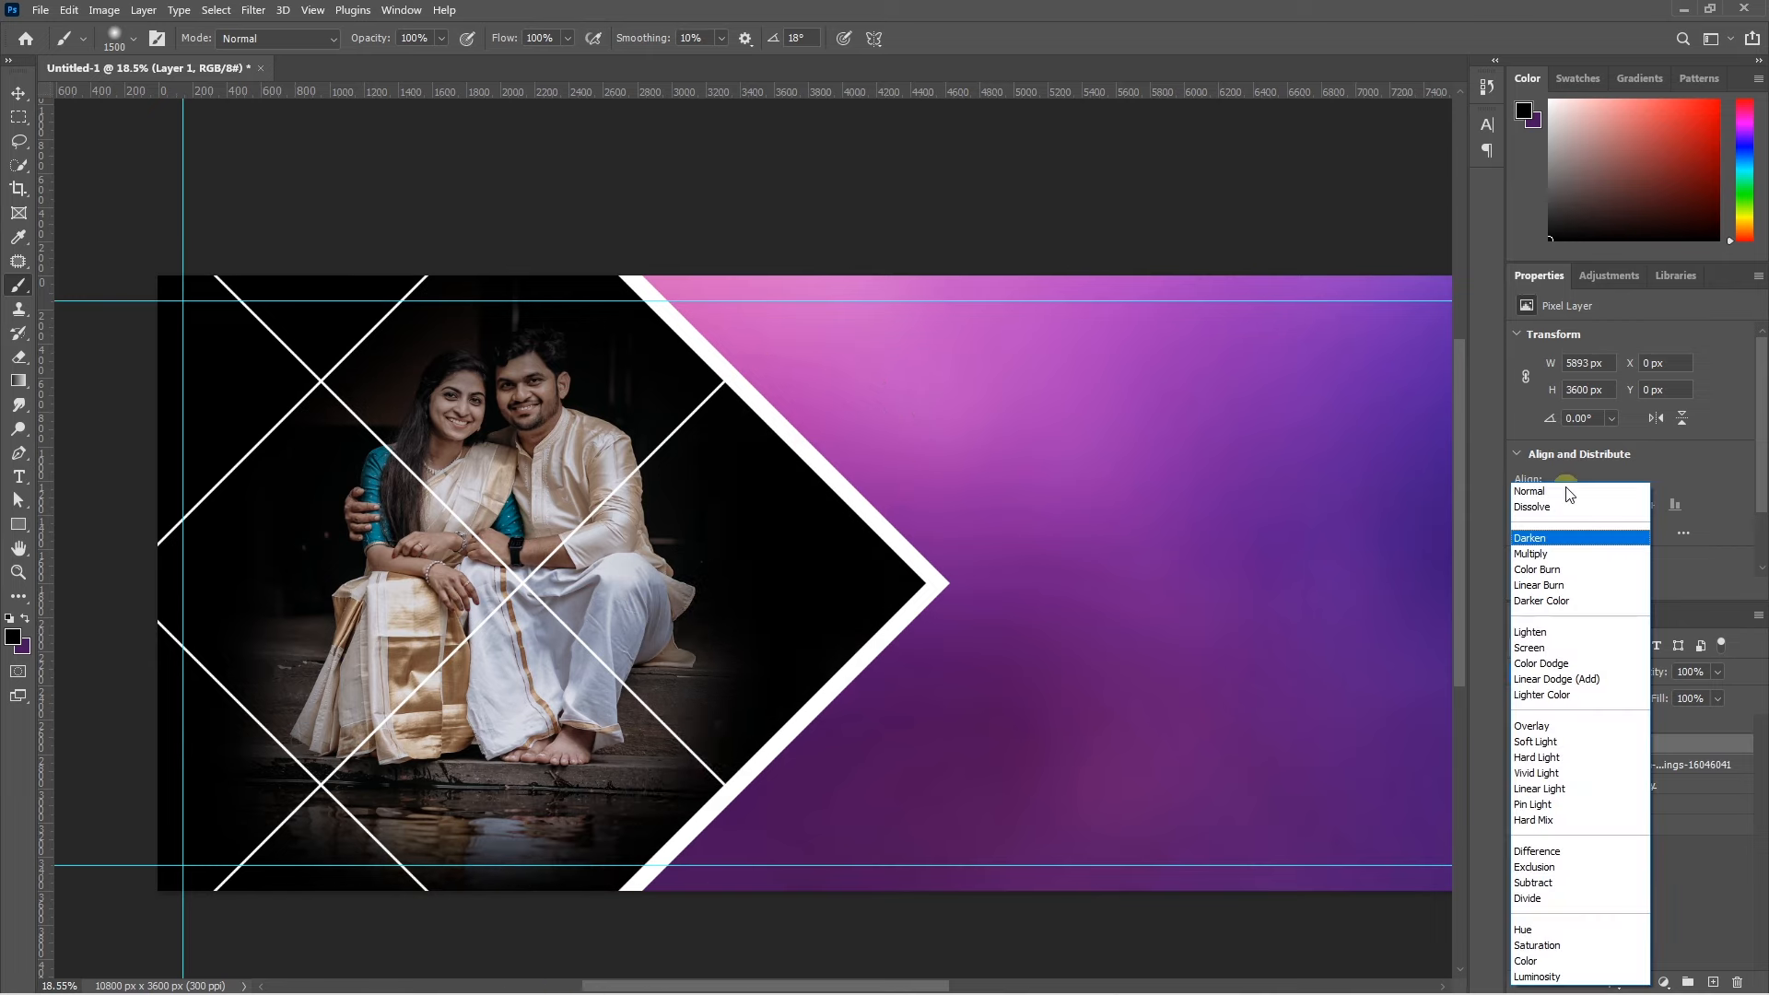
click(1563, 494)
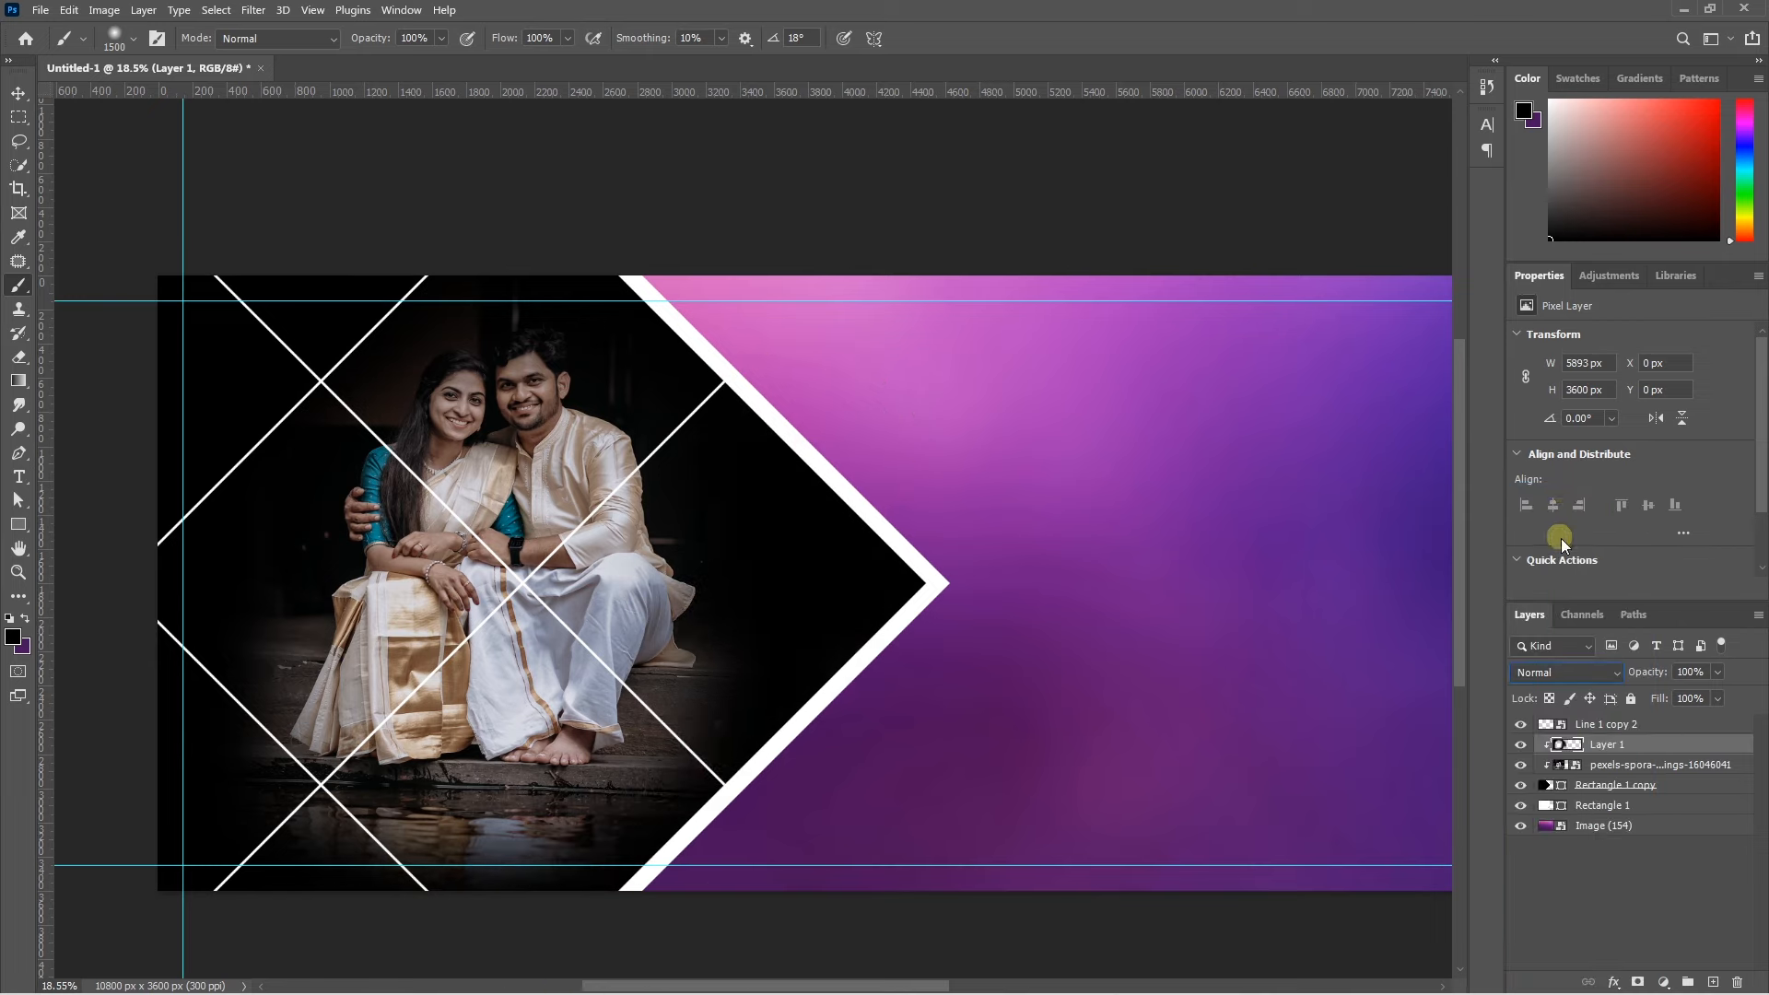
click(1554, 675)
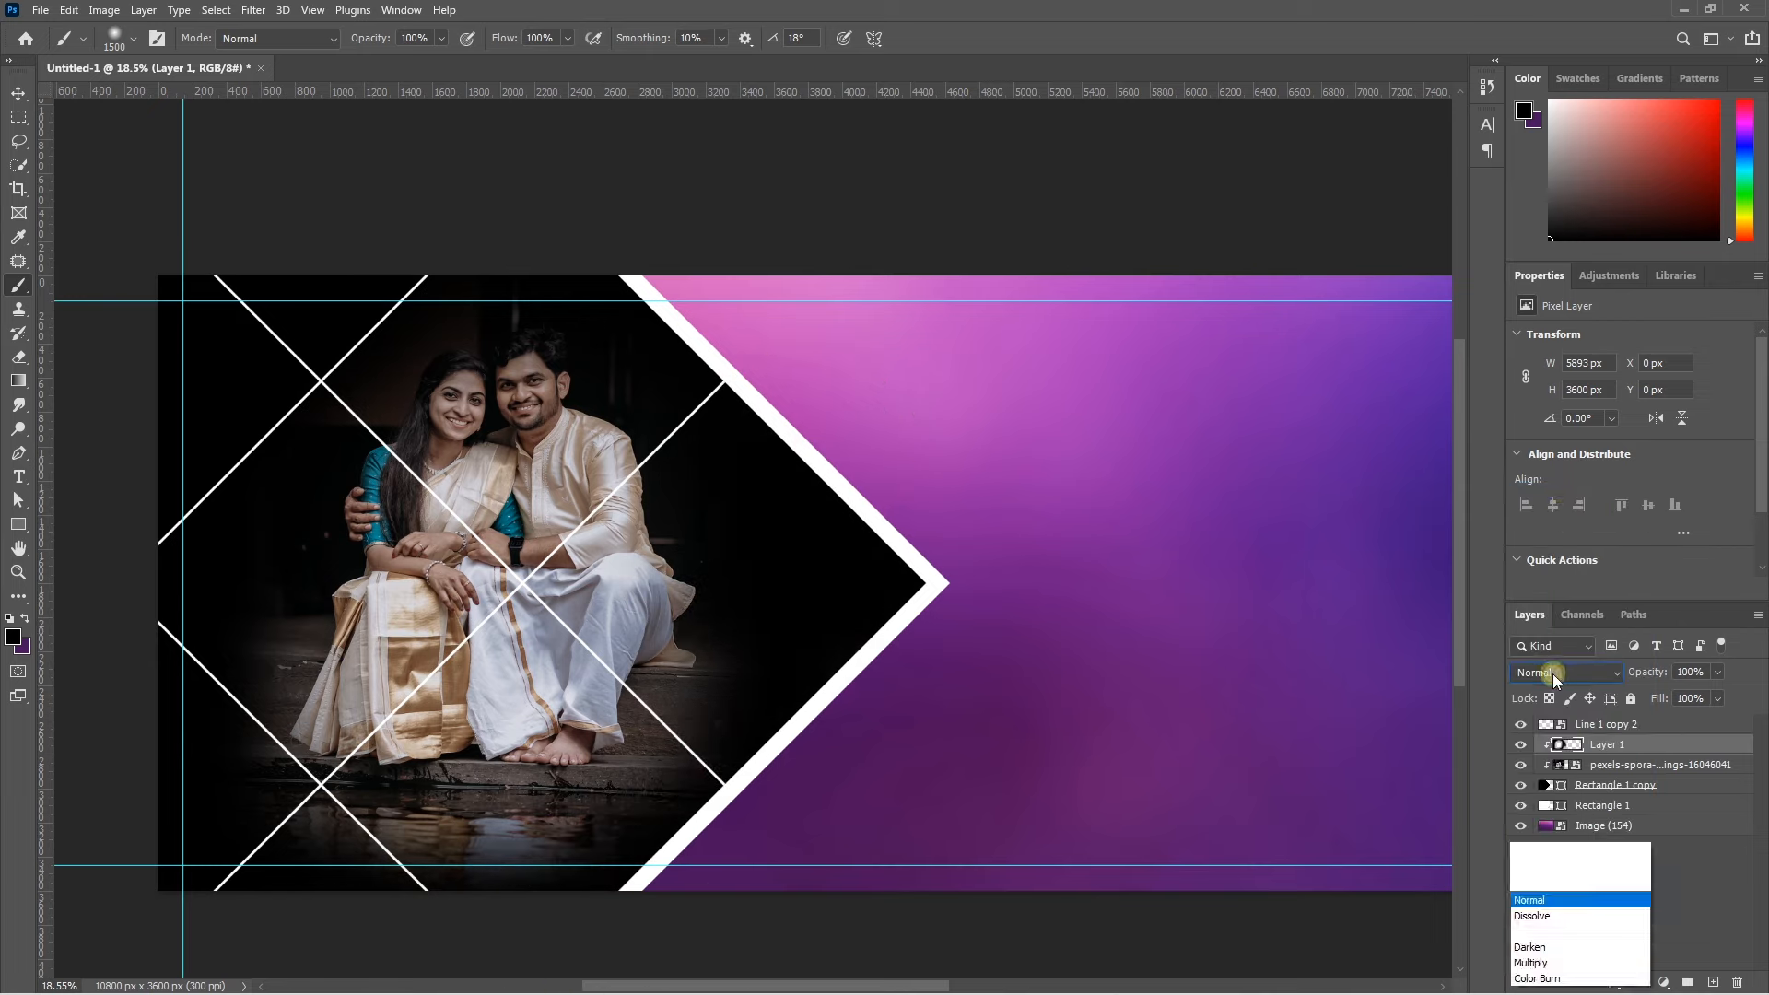
click(1531, 533)
key(Down)
key(Up)
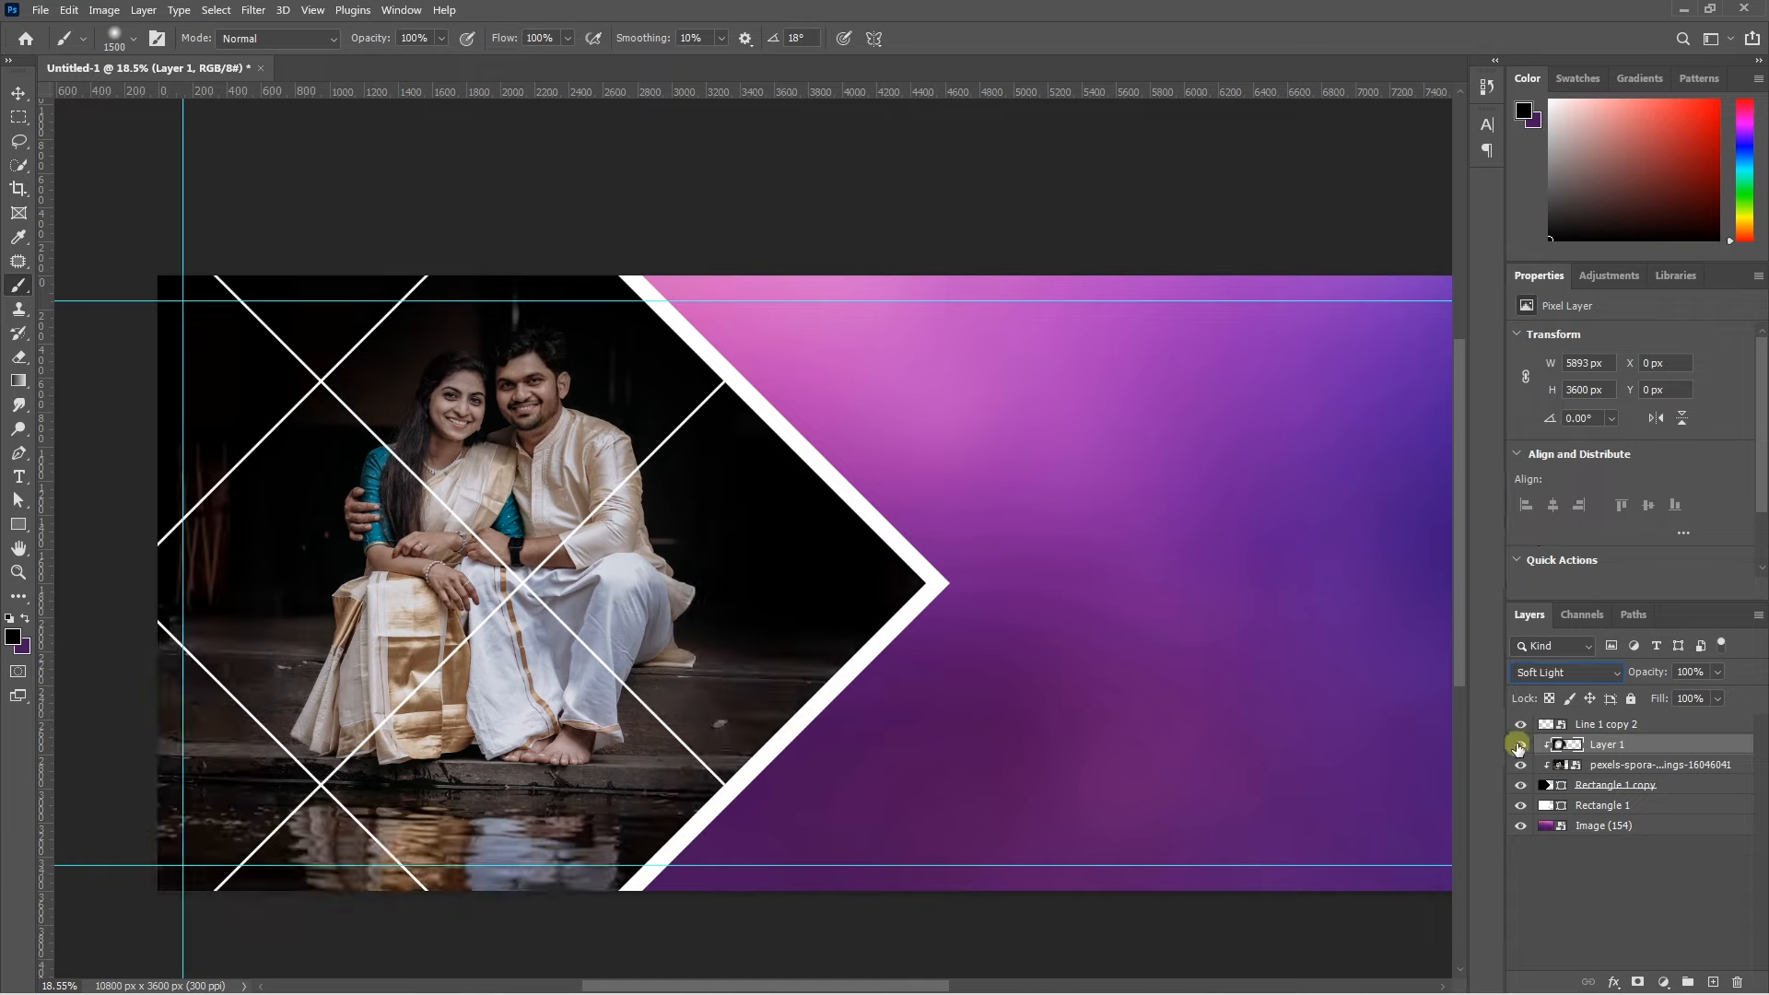
click(1519, 745)
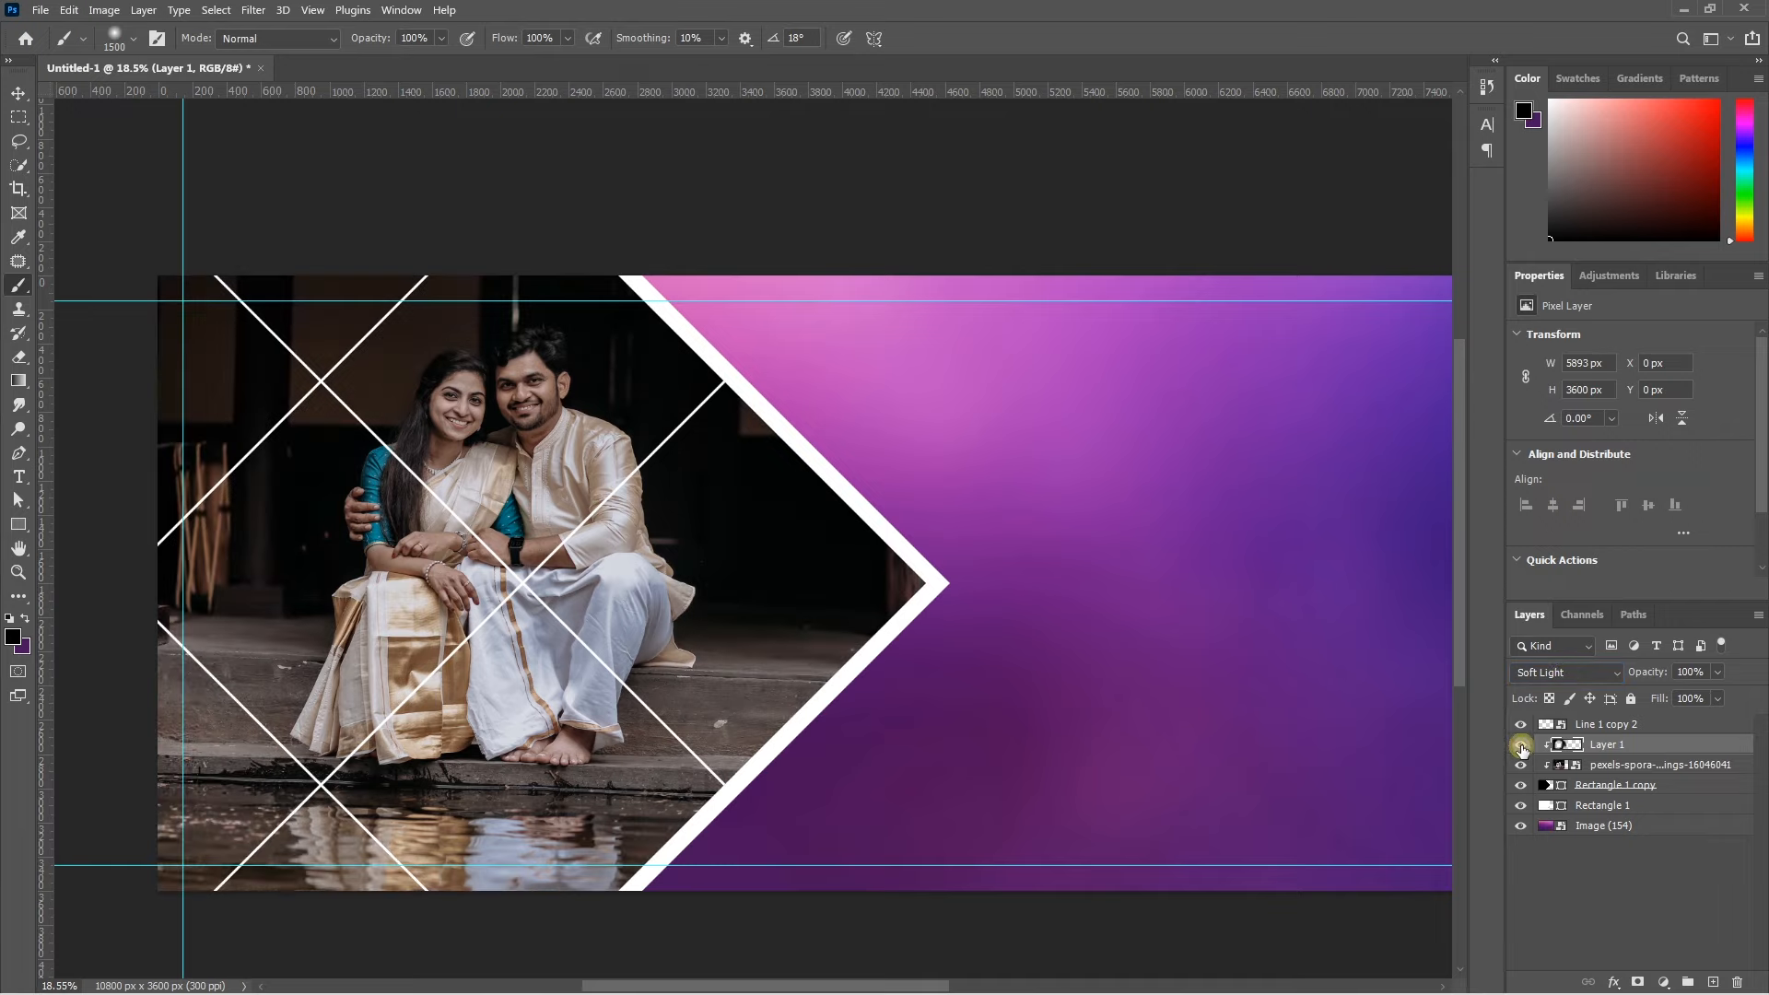
Compare the photo with and without the painted darkening layer, and lower that layer's opacity to 93%.
click(1520, 746)
click(1521, 745)
click(1717, 671)
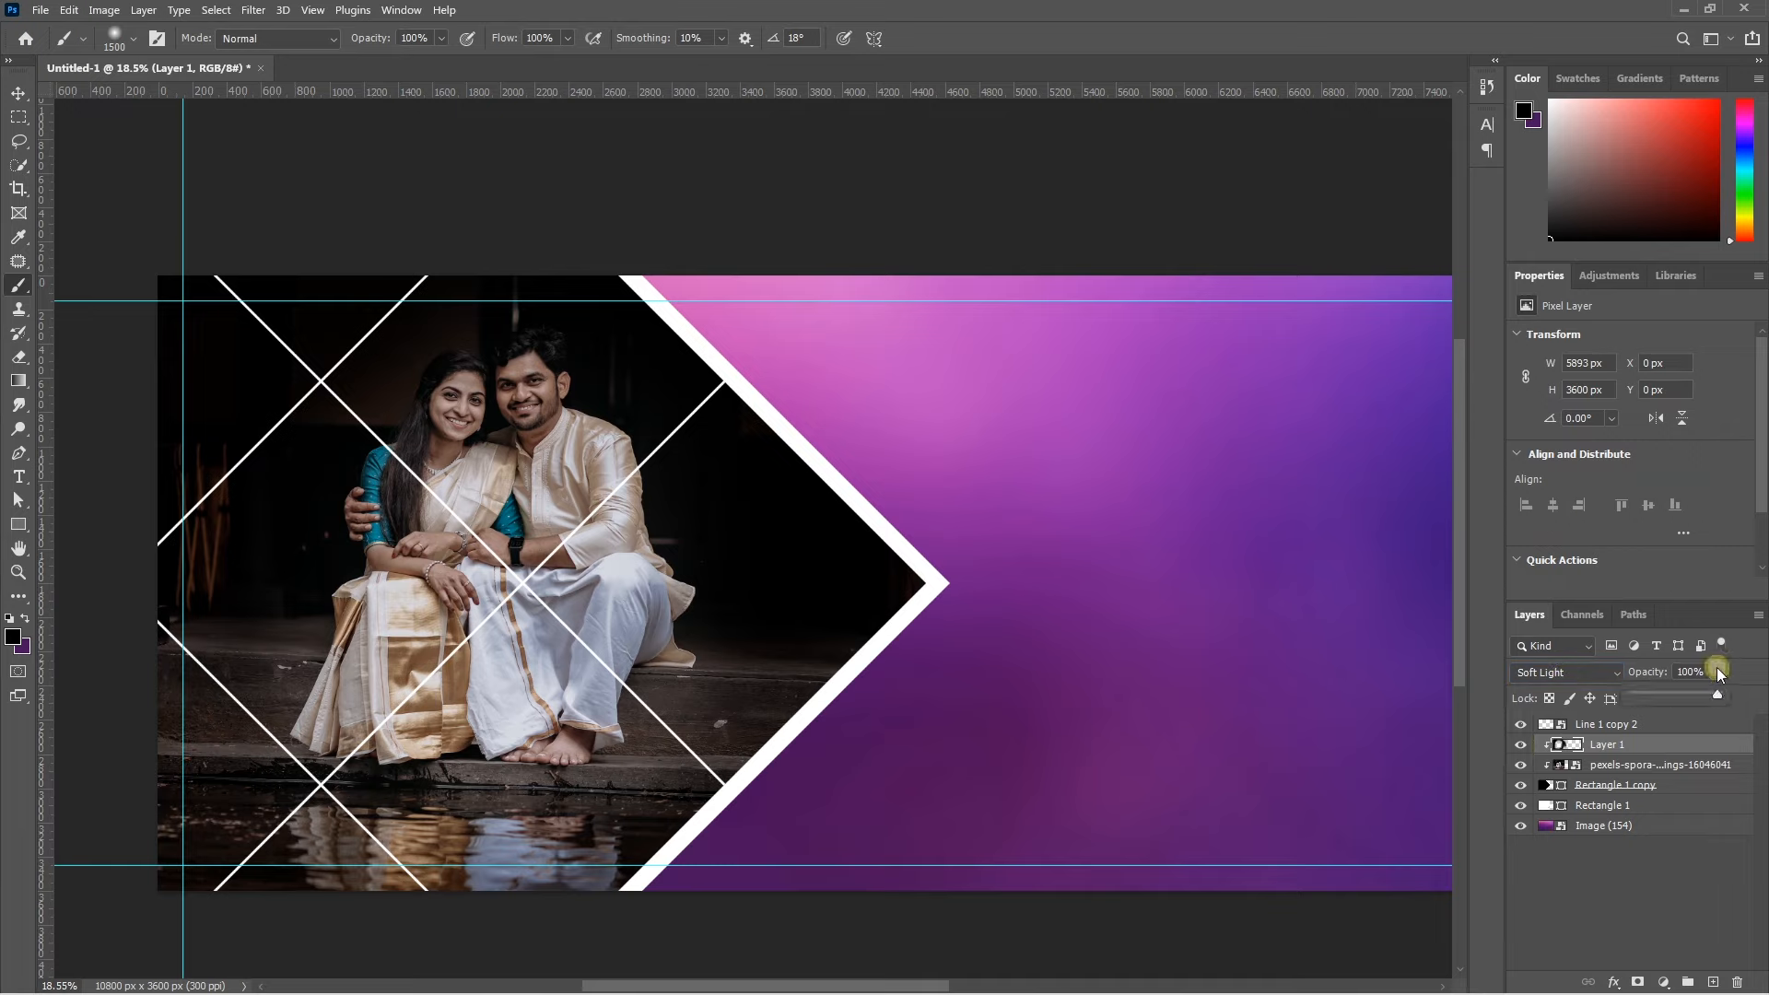
drag(1723, 692, 1706, 695)
key(v)
click(1124, 578)
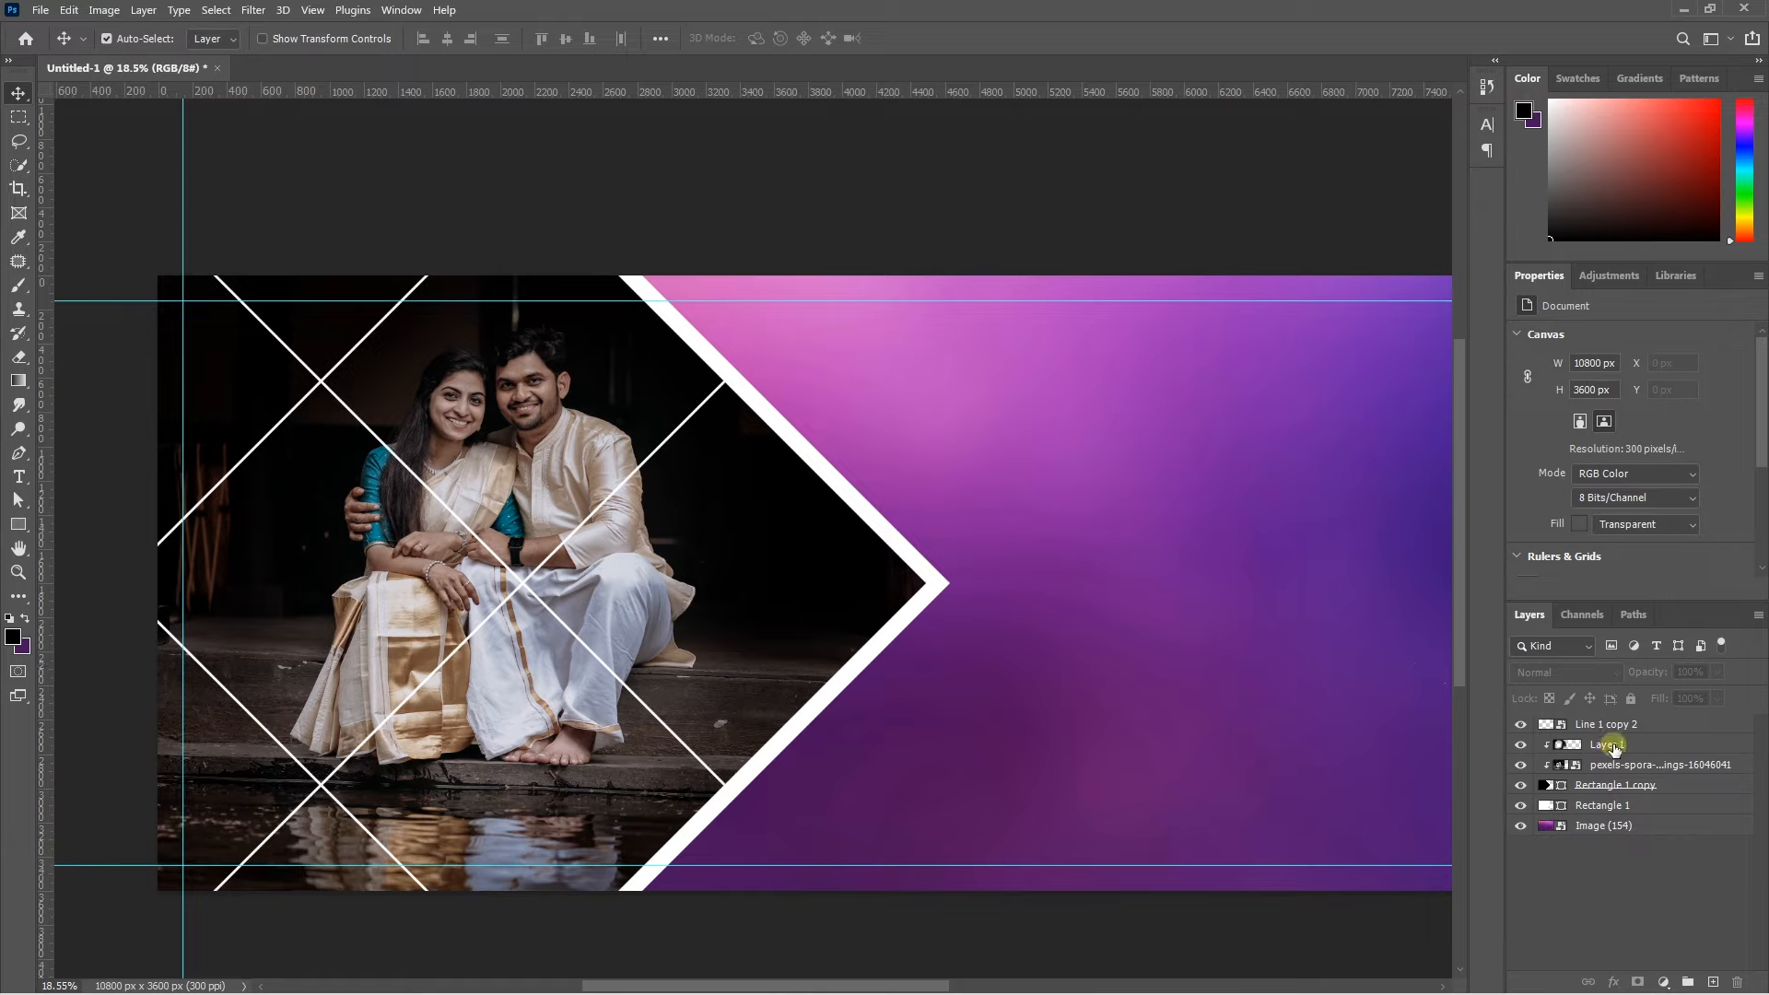
click(1613, 746)
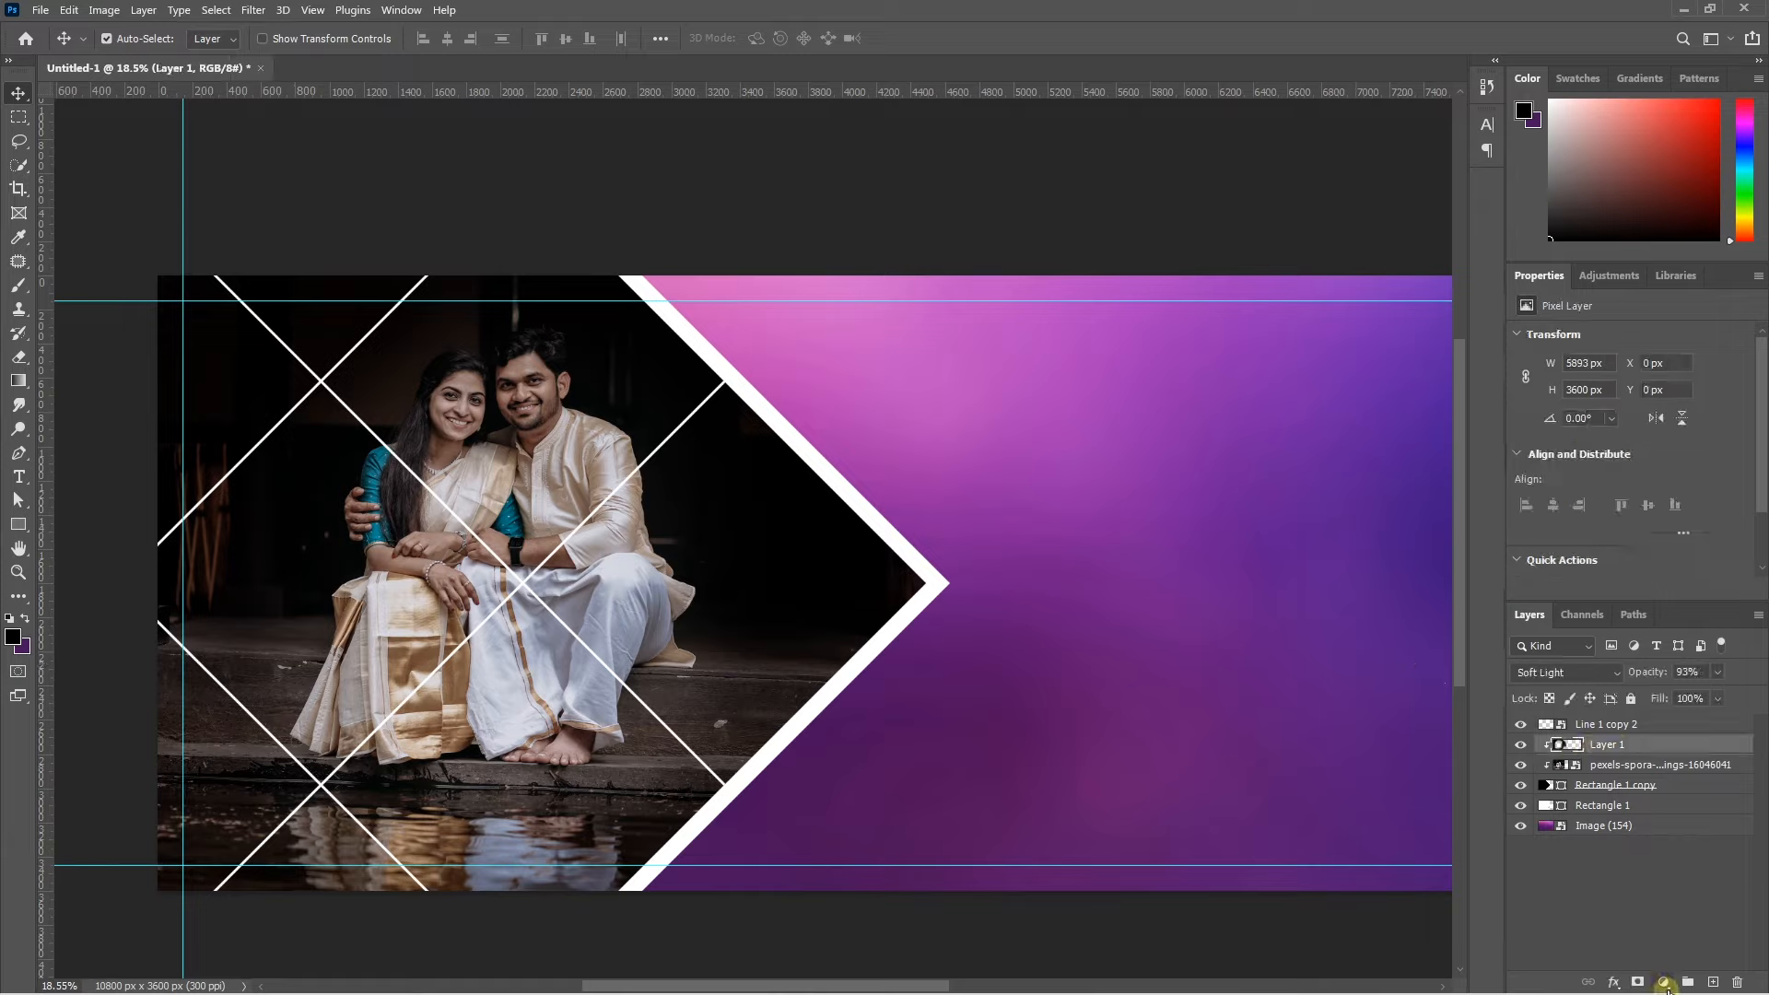
Add a Levels adjustment clipped to the couple photo with input levels 0, 1.13 and 241, and compare before and after.
click(1663, 982)
click(1653, 735)
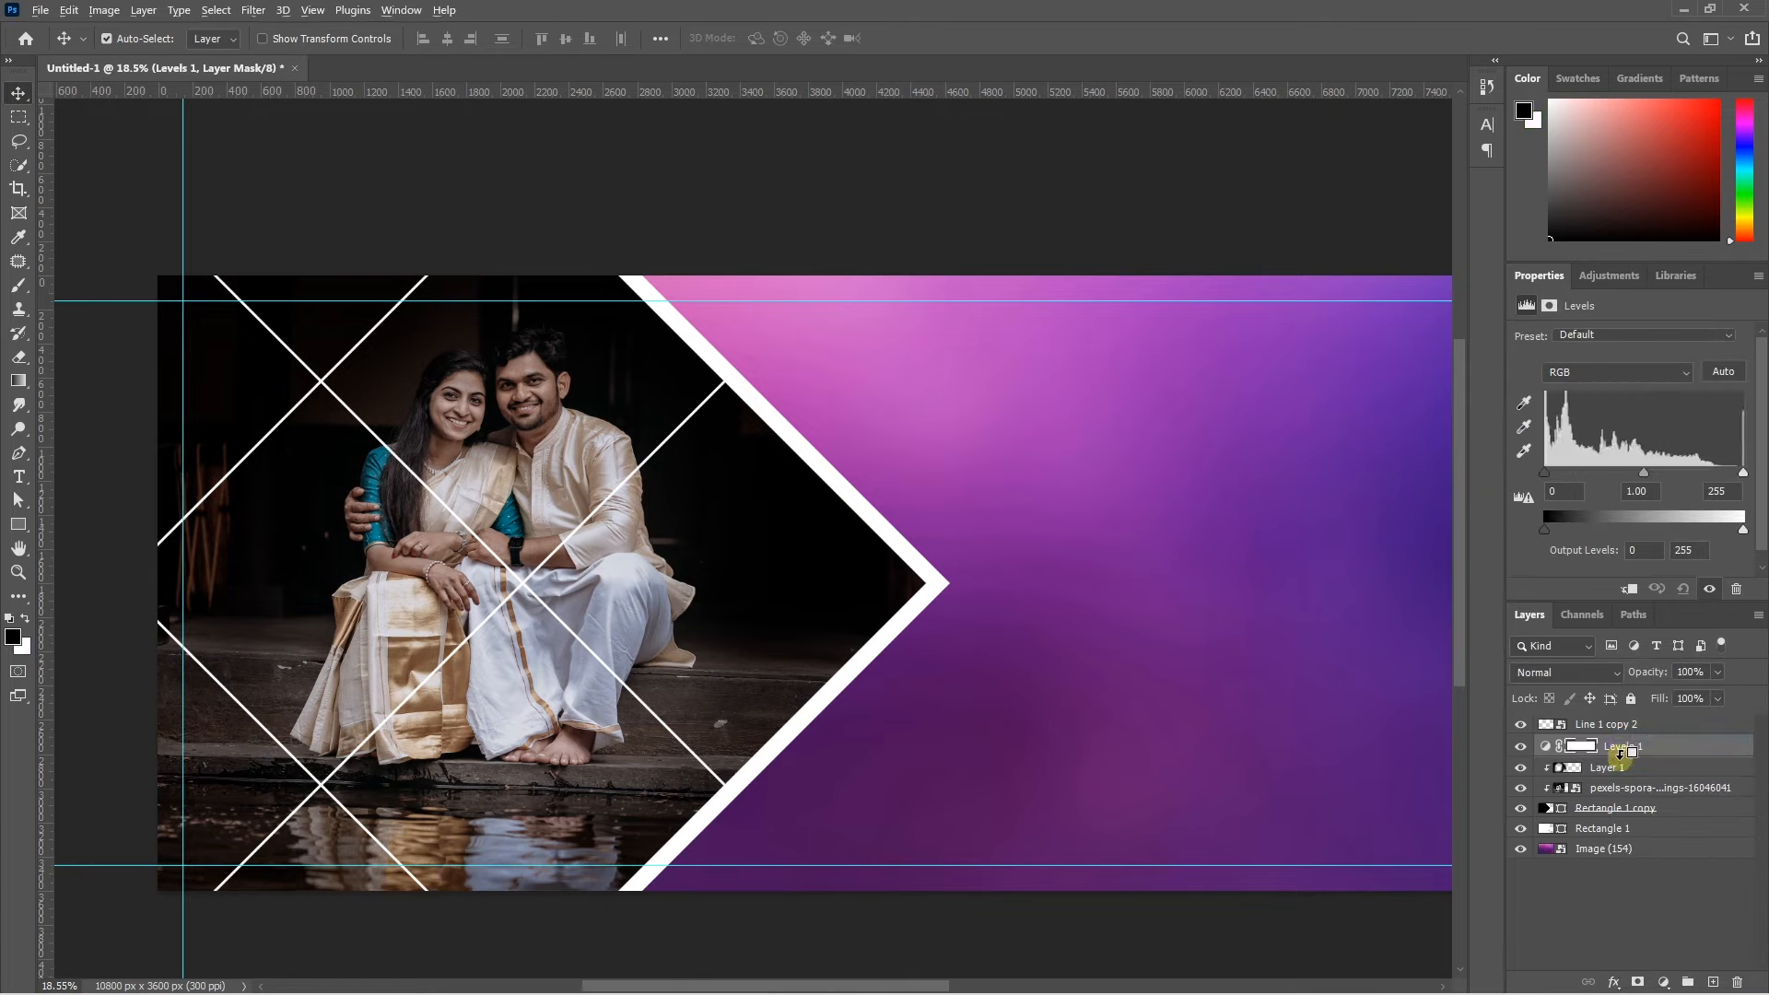
alt+click(1618, 756)
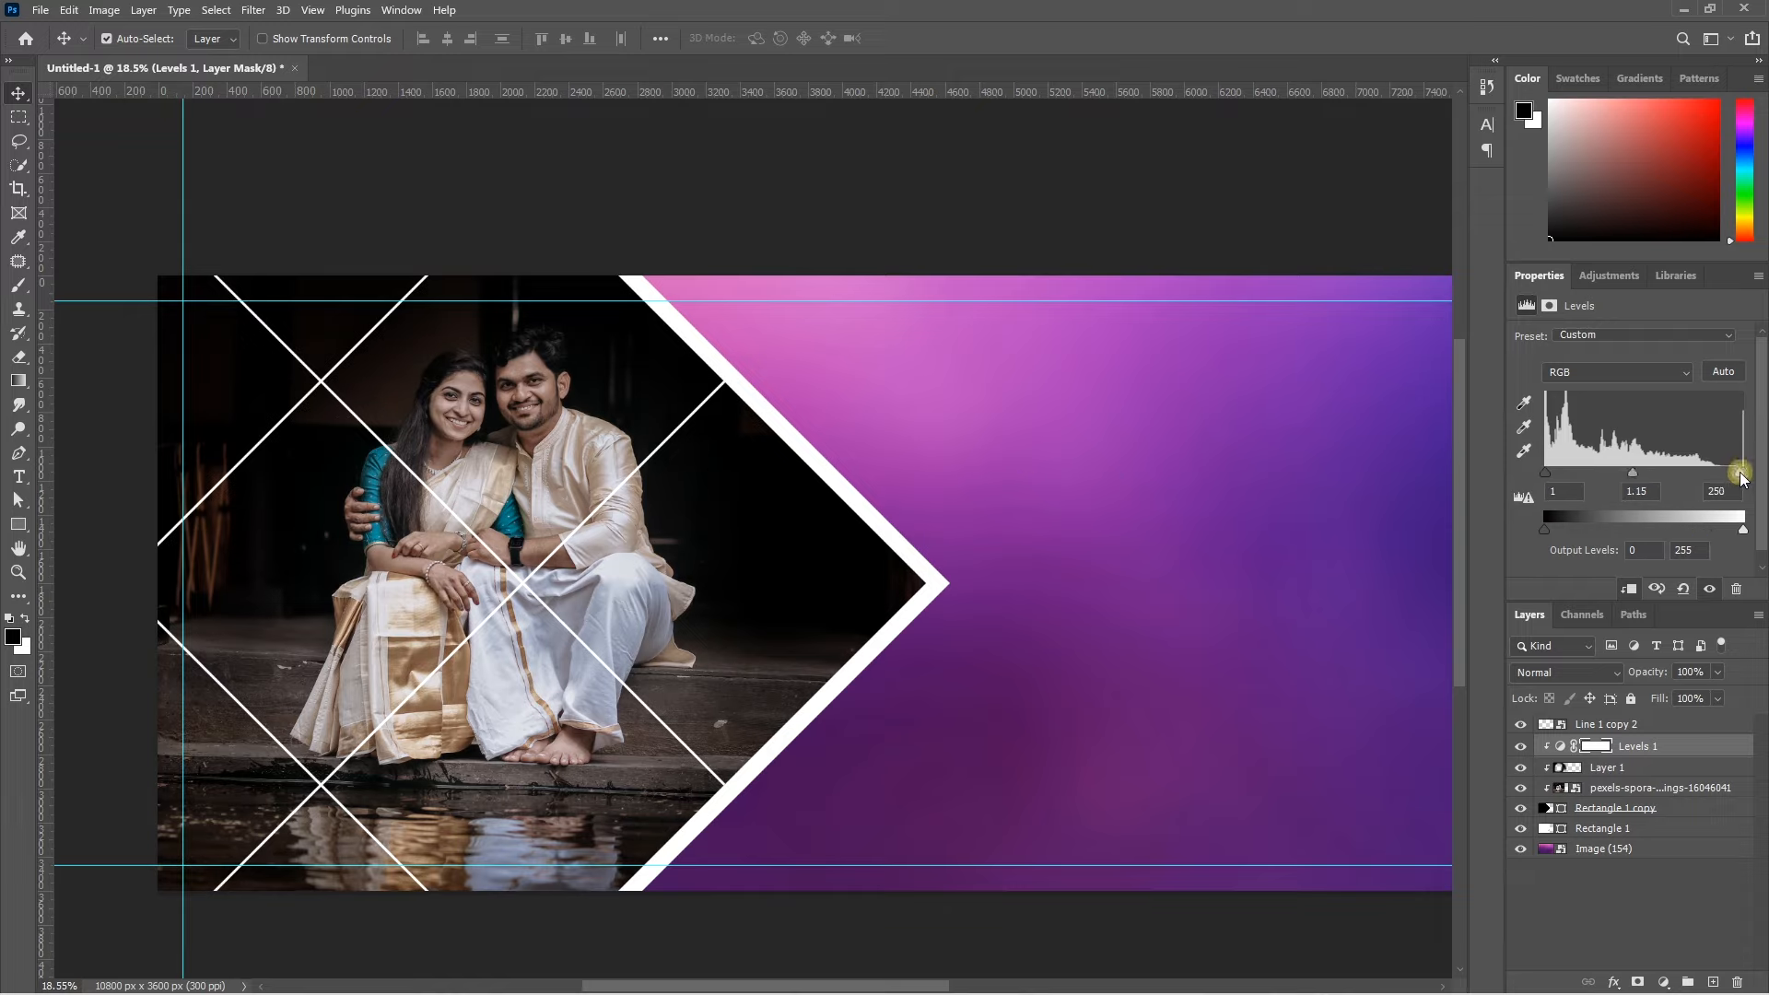
drag(1742, 472, 1629, 473)
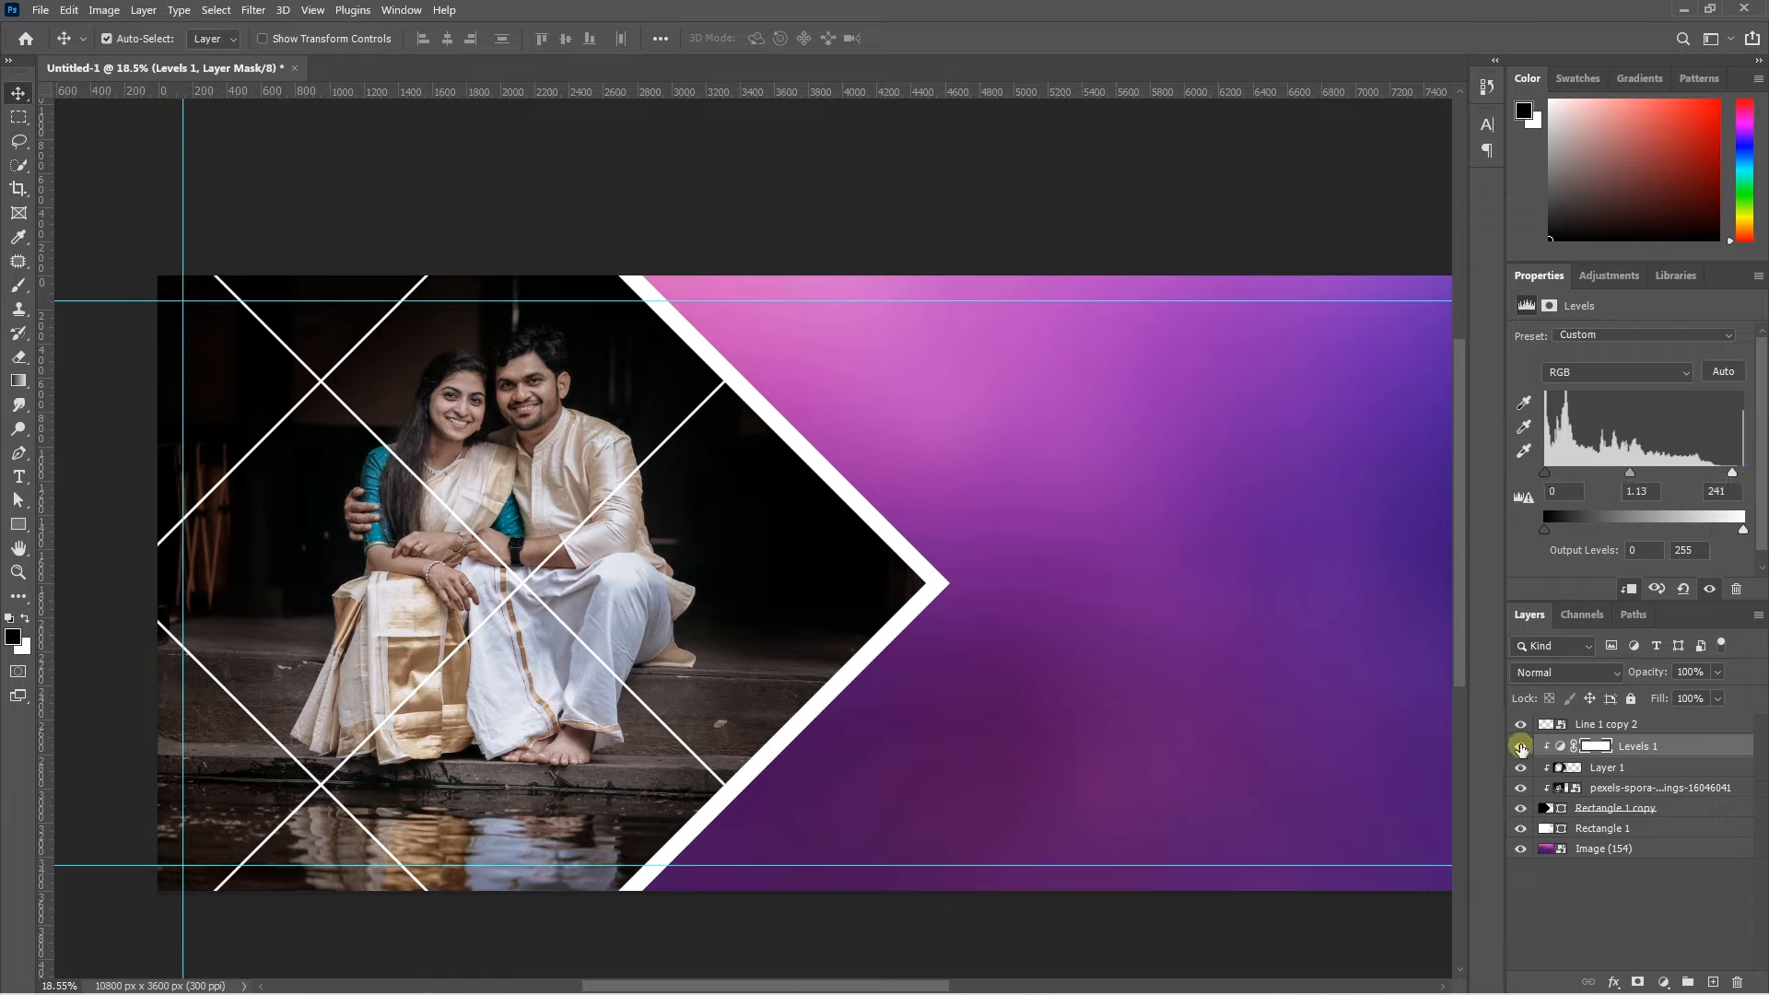
click(1521, 746)
click(1520, 746)
click(1520, 746)
click(1521, 746)
Invert the Levels mask to black and paint white over the couple's upper bodies with a soft 1600 px brush.
key(b)
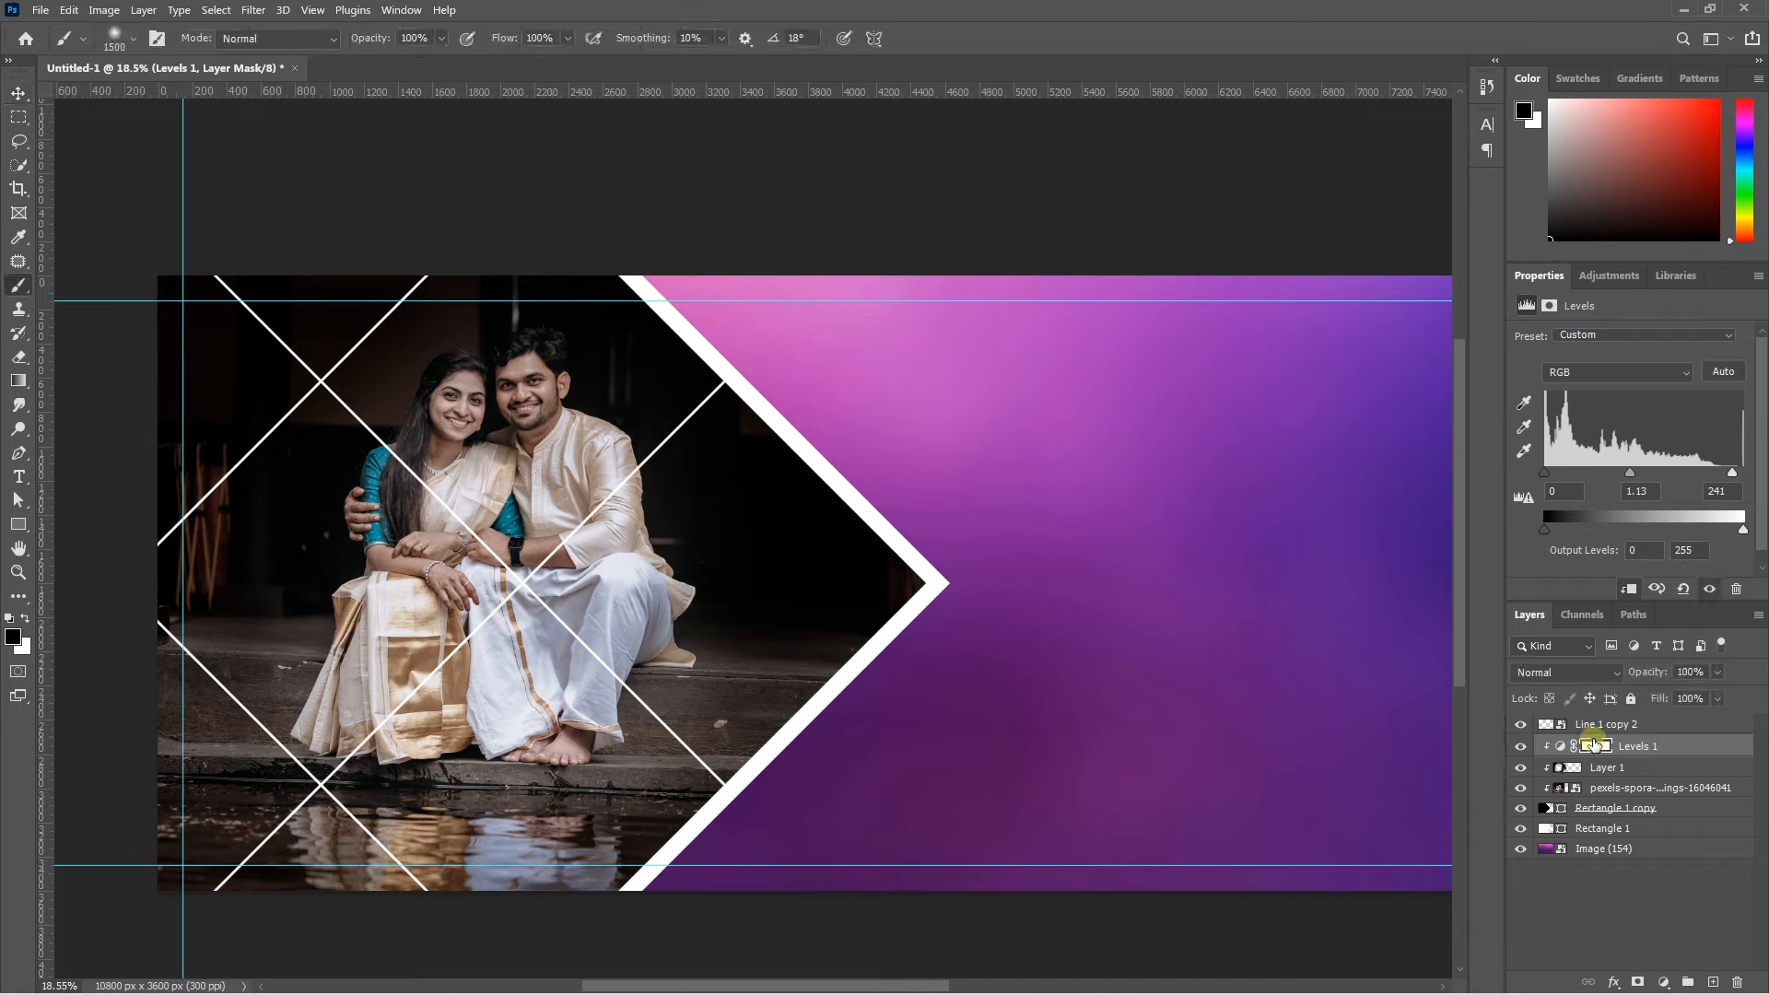
click(1591, 748)
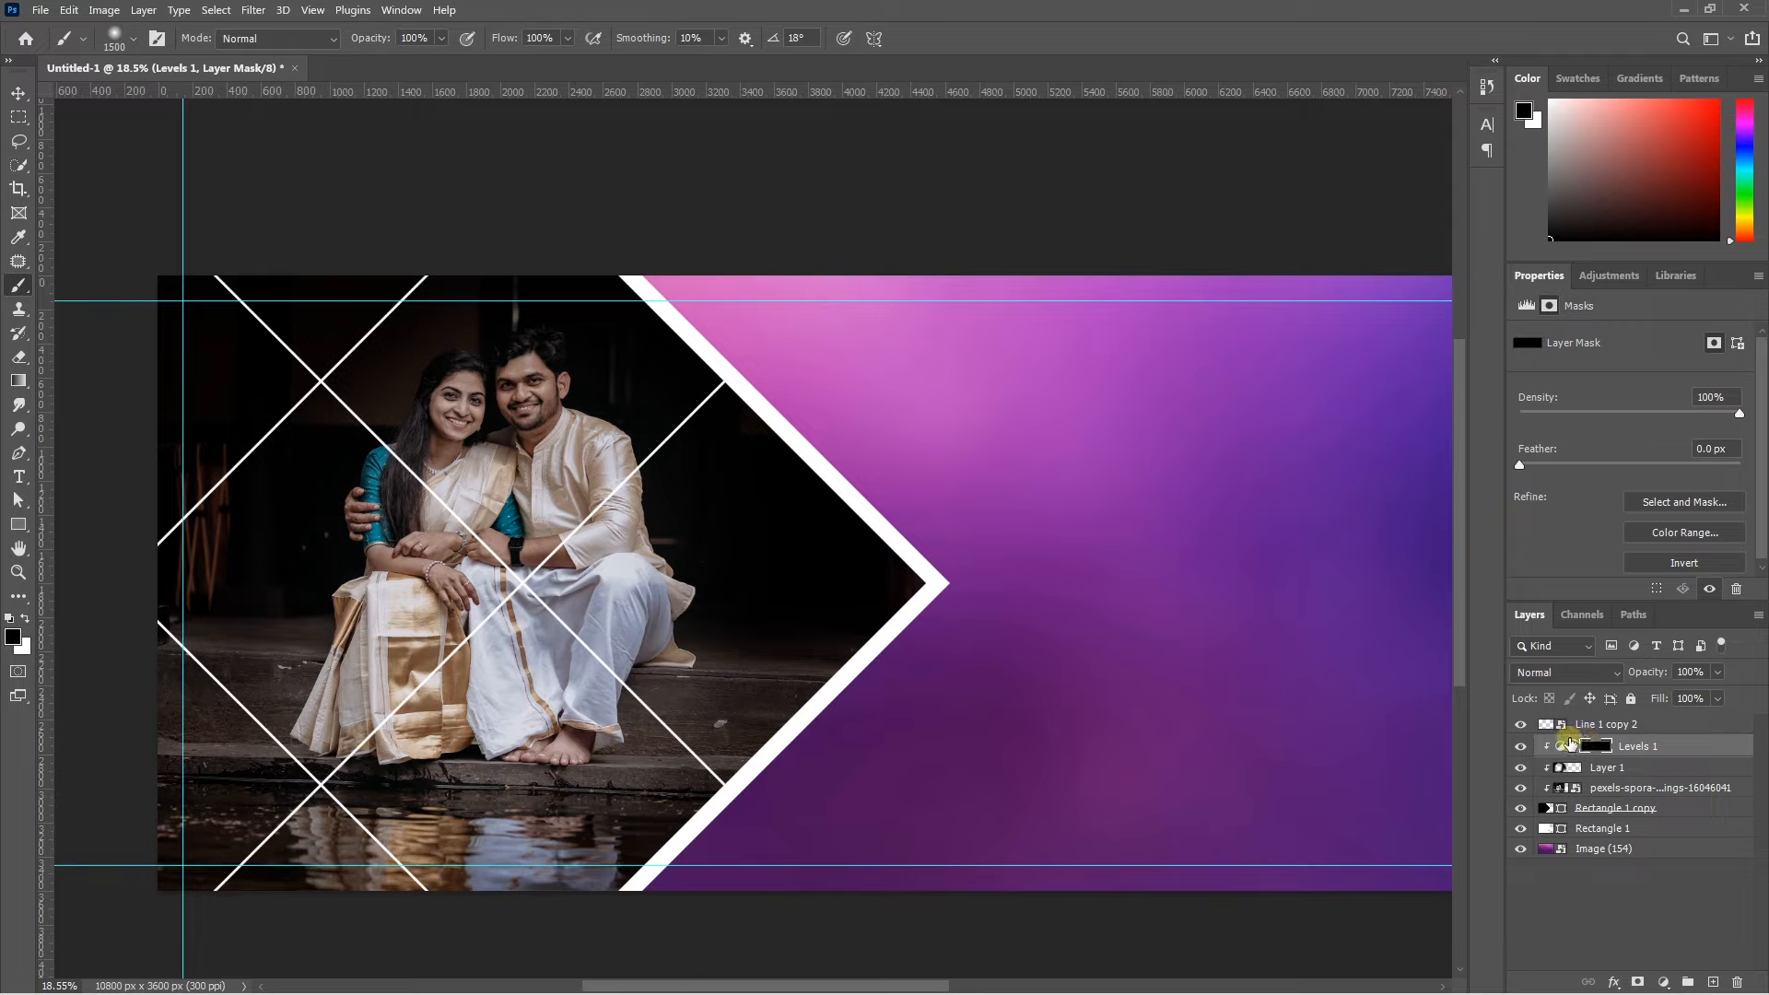
click(29, 618)
key(bracketright)
mouse_move(502, 415)
mouse_down()
mouse_move(552, 414)
mouse_move(452, 427)
mouse_move(617, 445)
mouse_move(376, 425)
mouse_move(613, 438)
mouse_up()
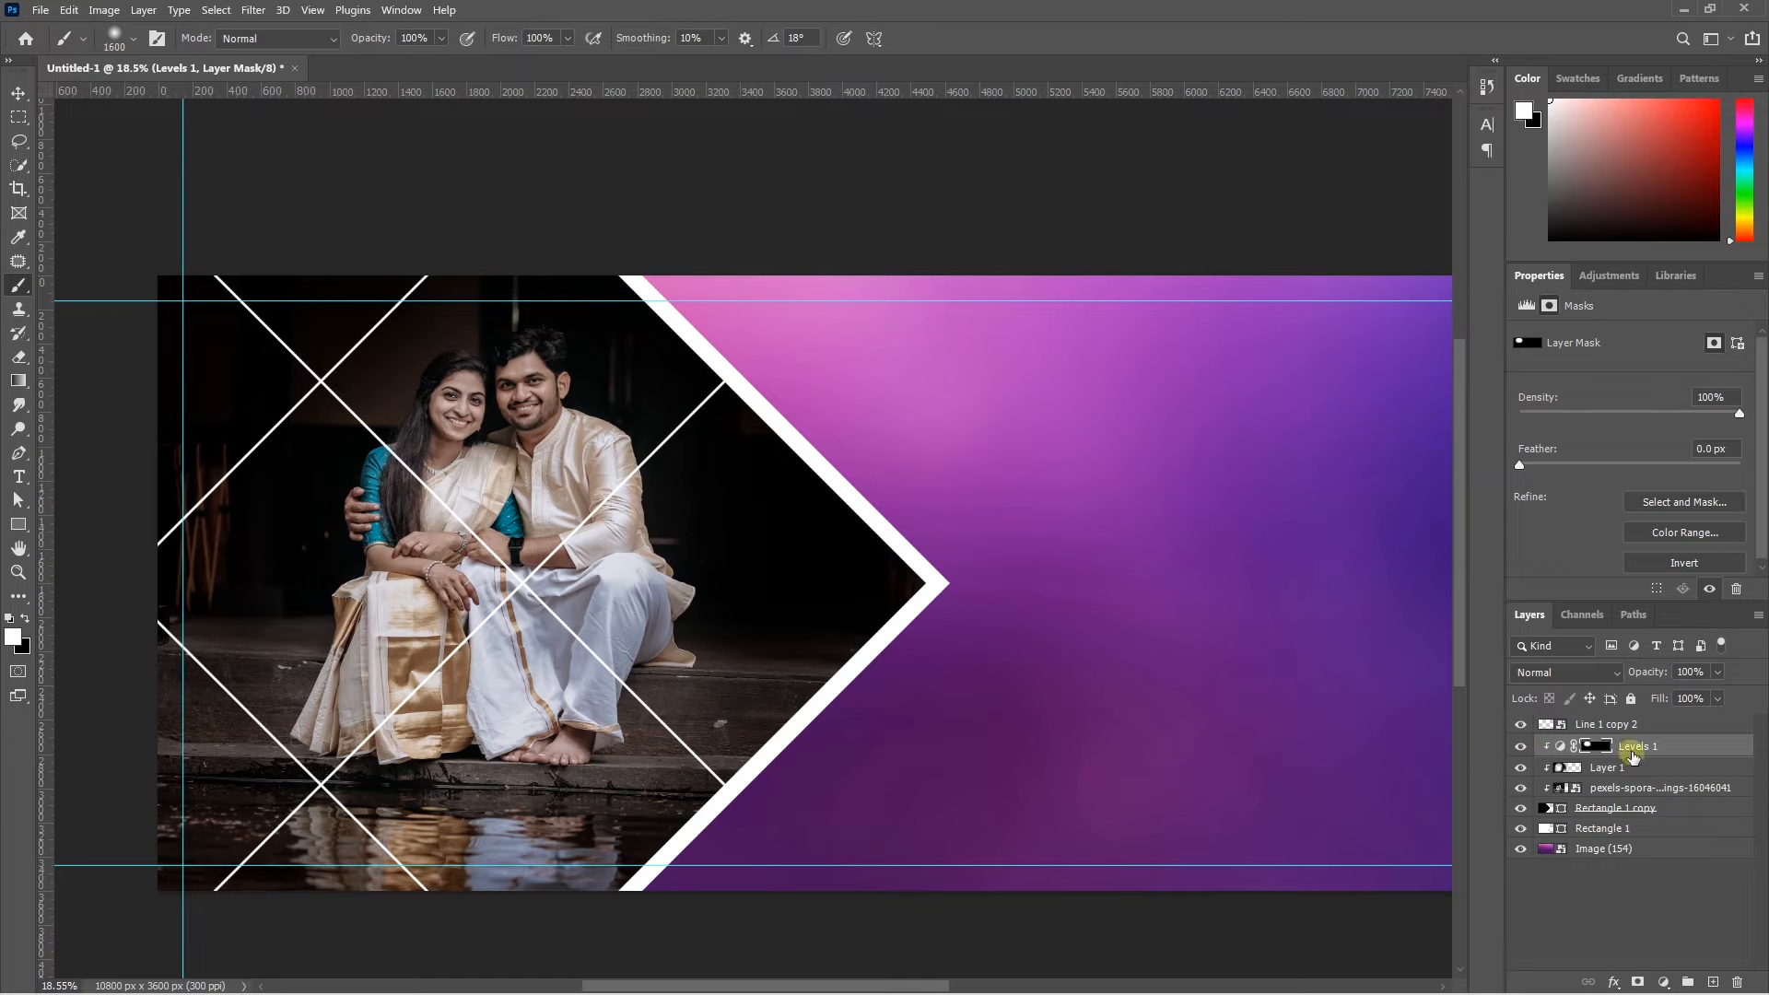
Add a Gradient Map adjustment above the Levels layer using a blue-to-teal gradient preset.
click(1663, 982)
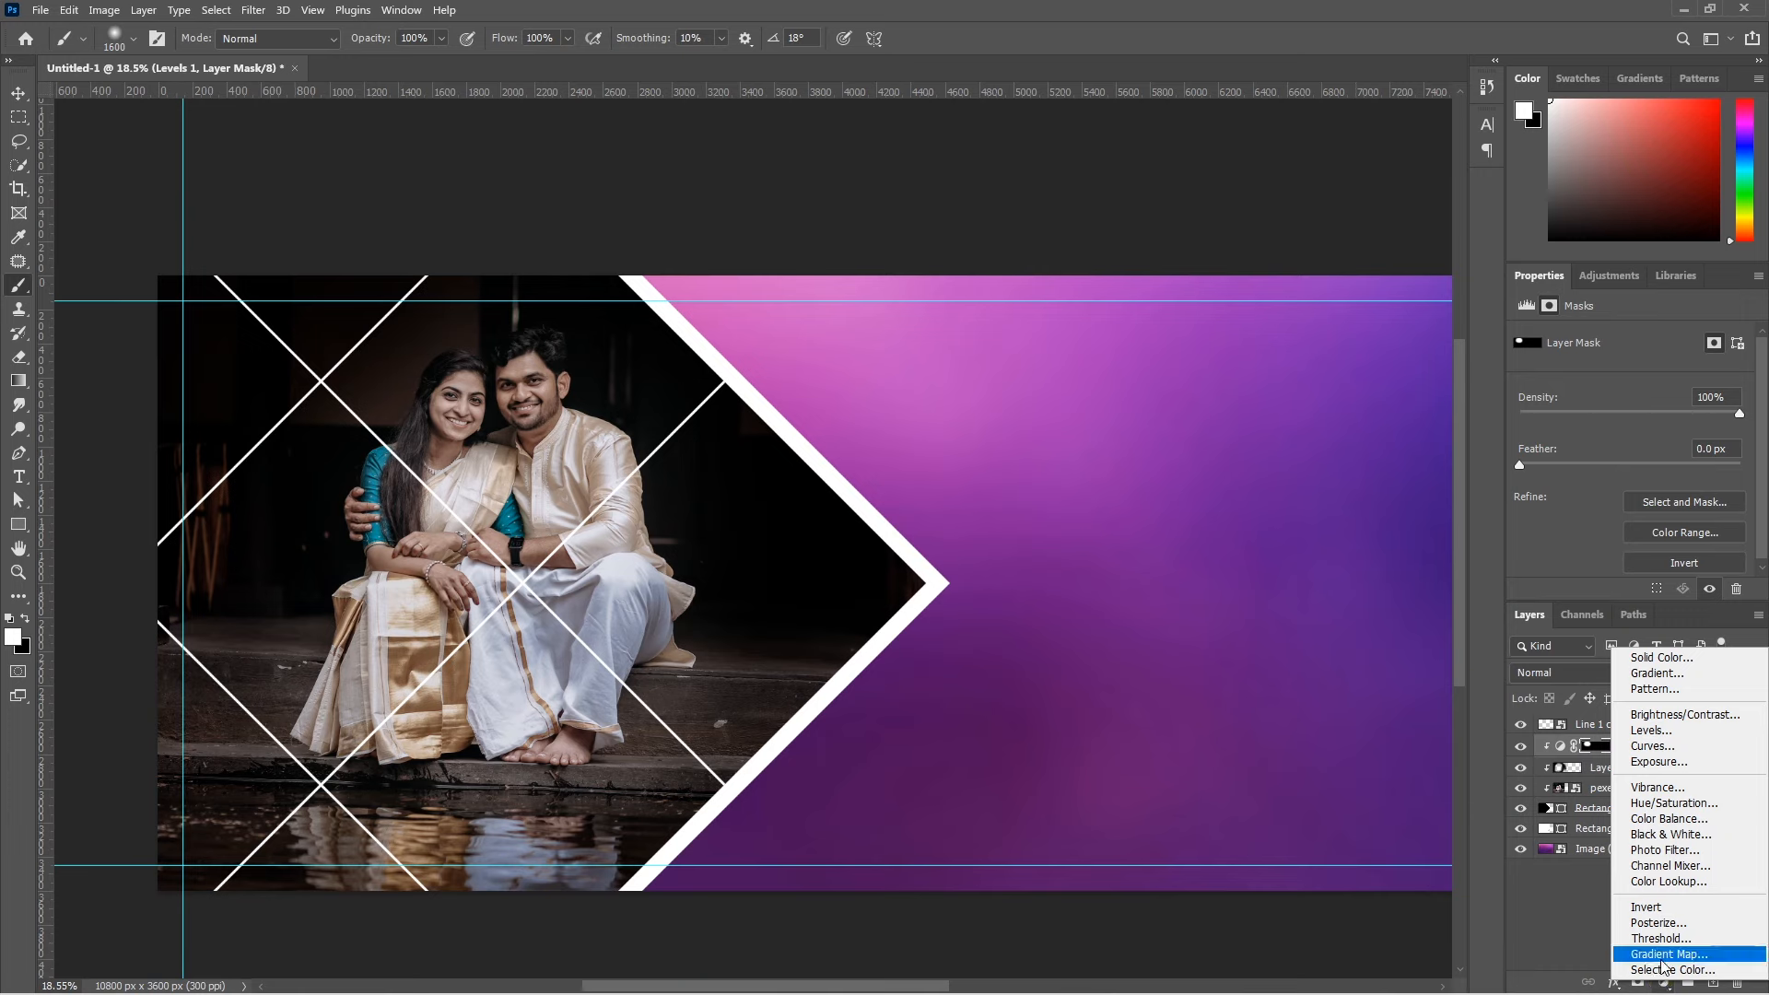
click(1664, 955)
scroll(1448, 361, up, 1)
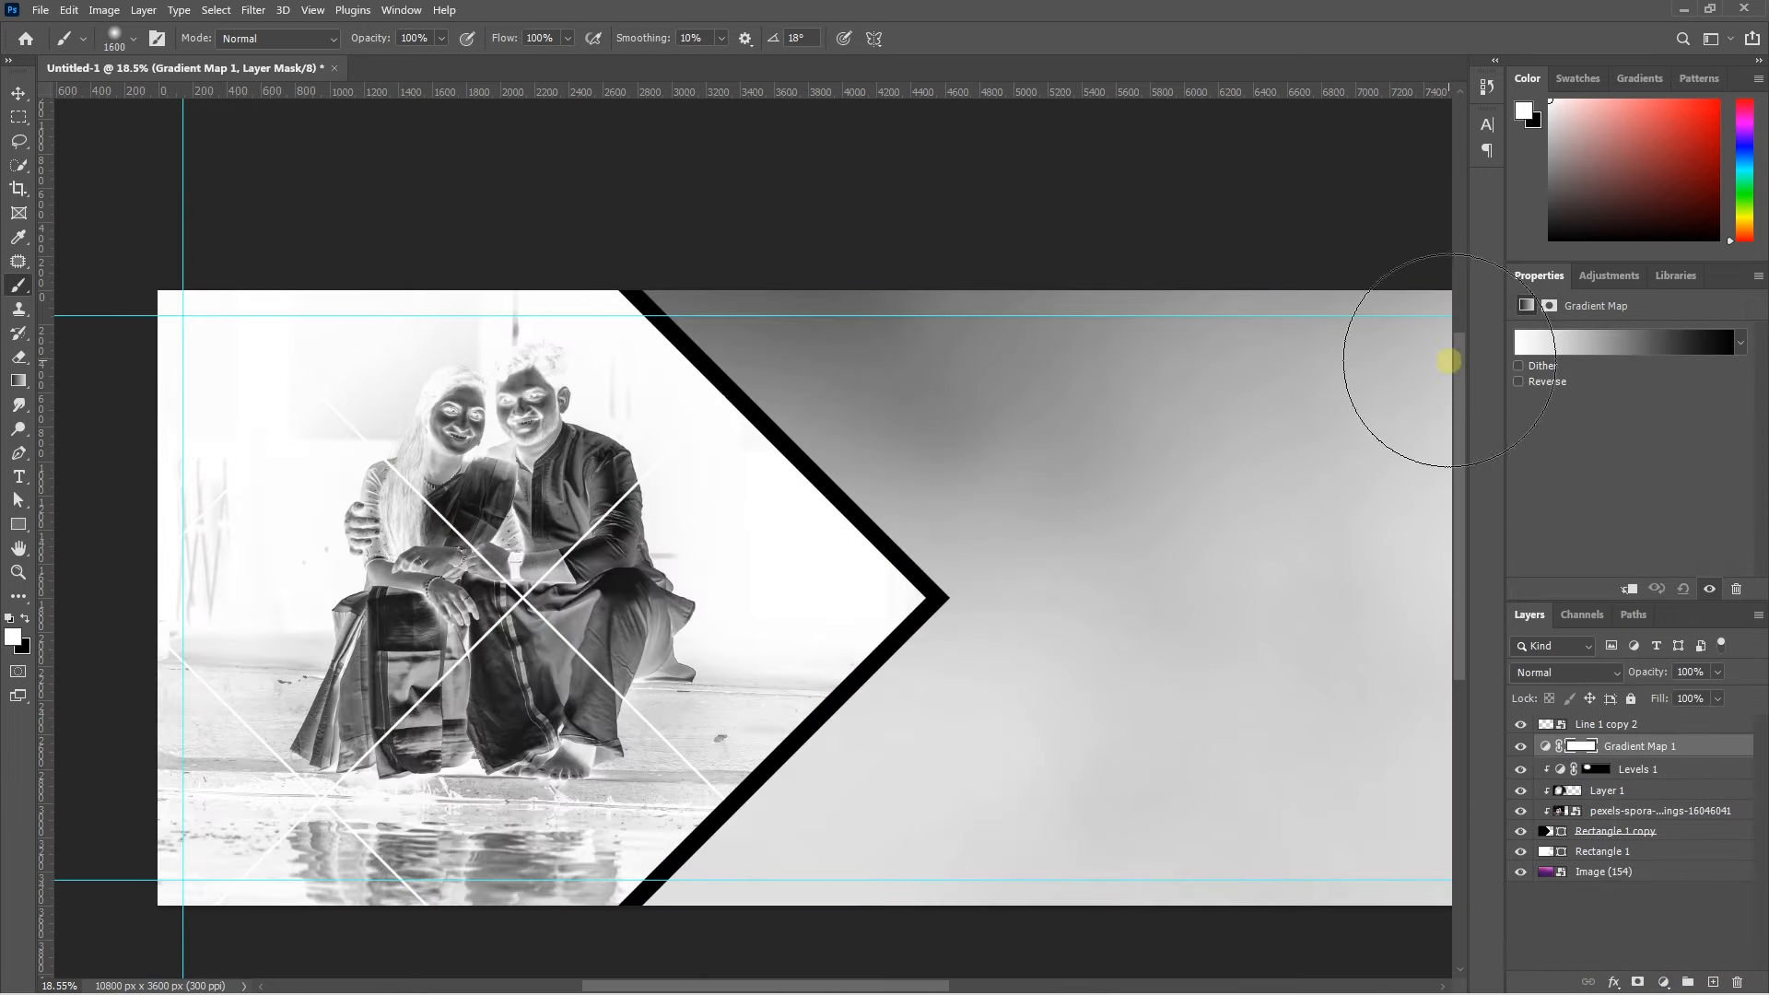
click(1740, 343)
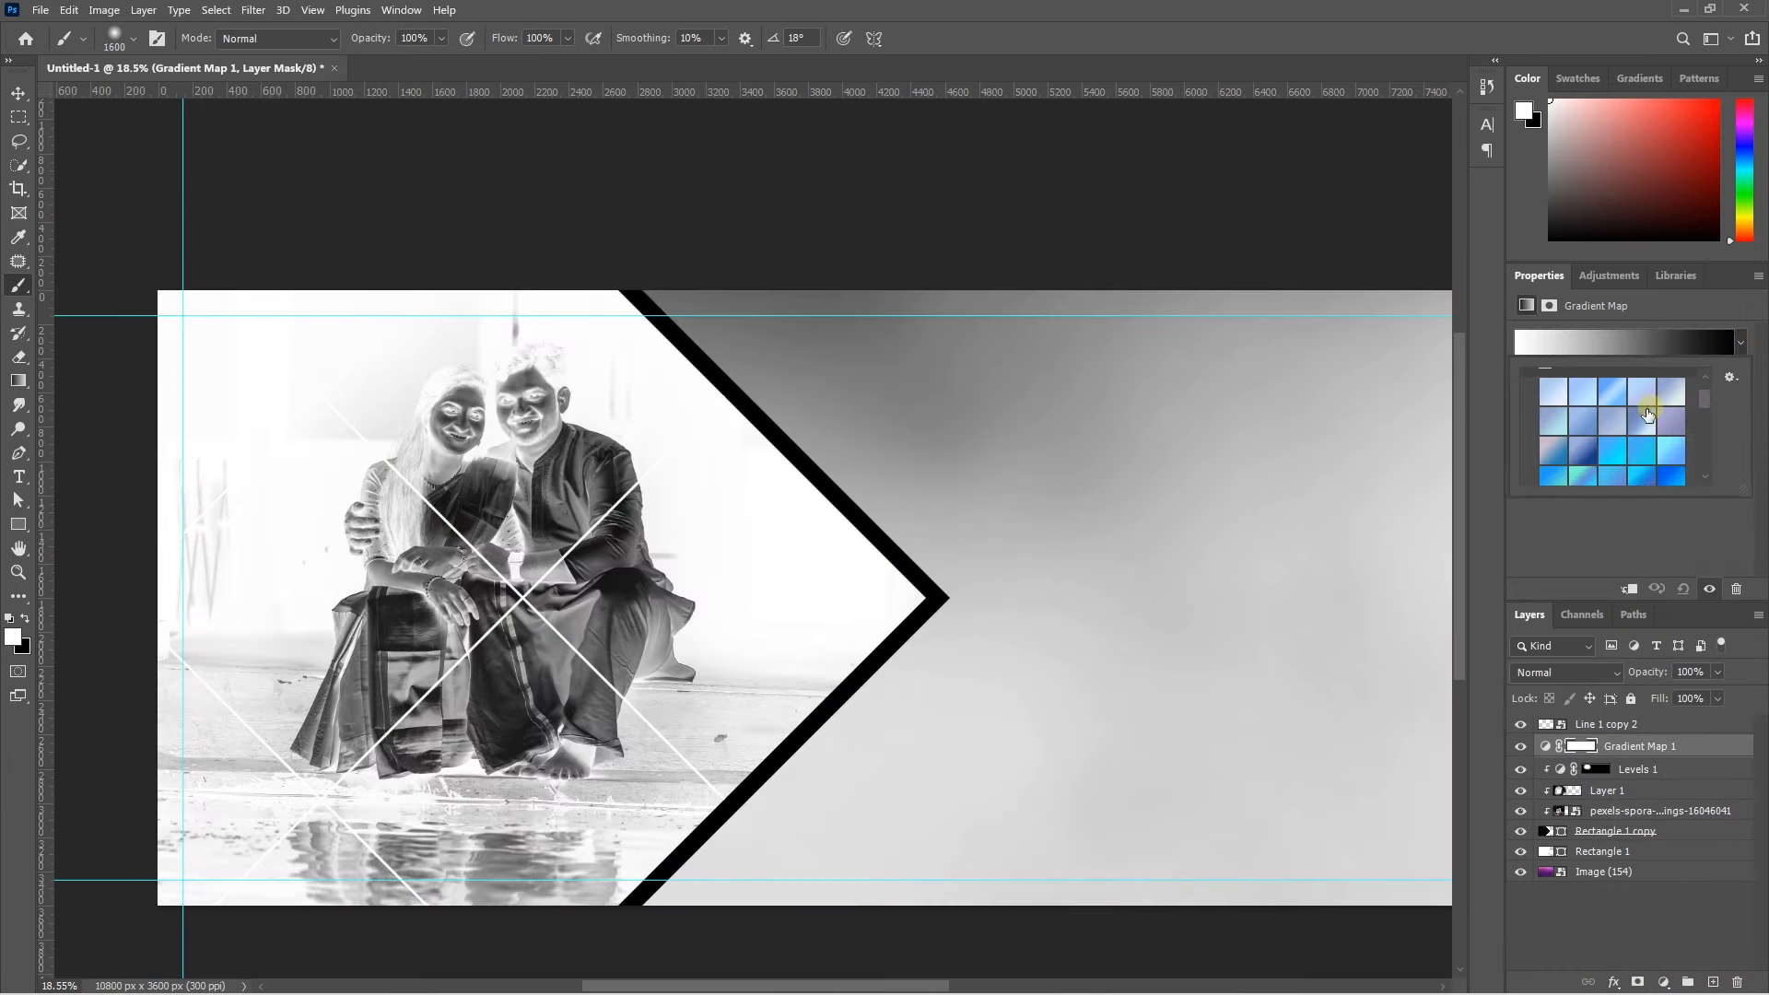
scroll(1639, 420, down, 1)
click(1563, 465)
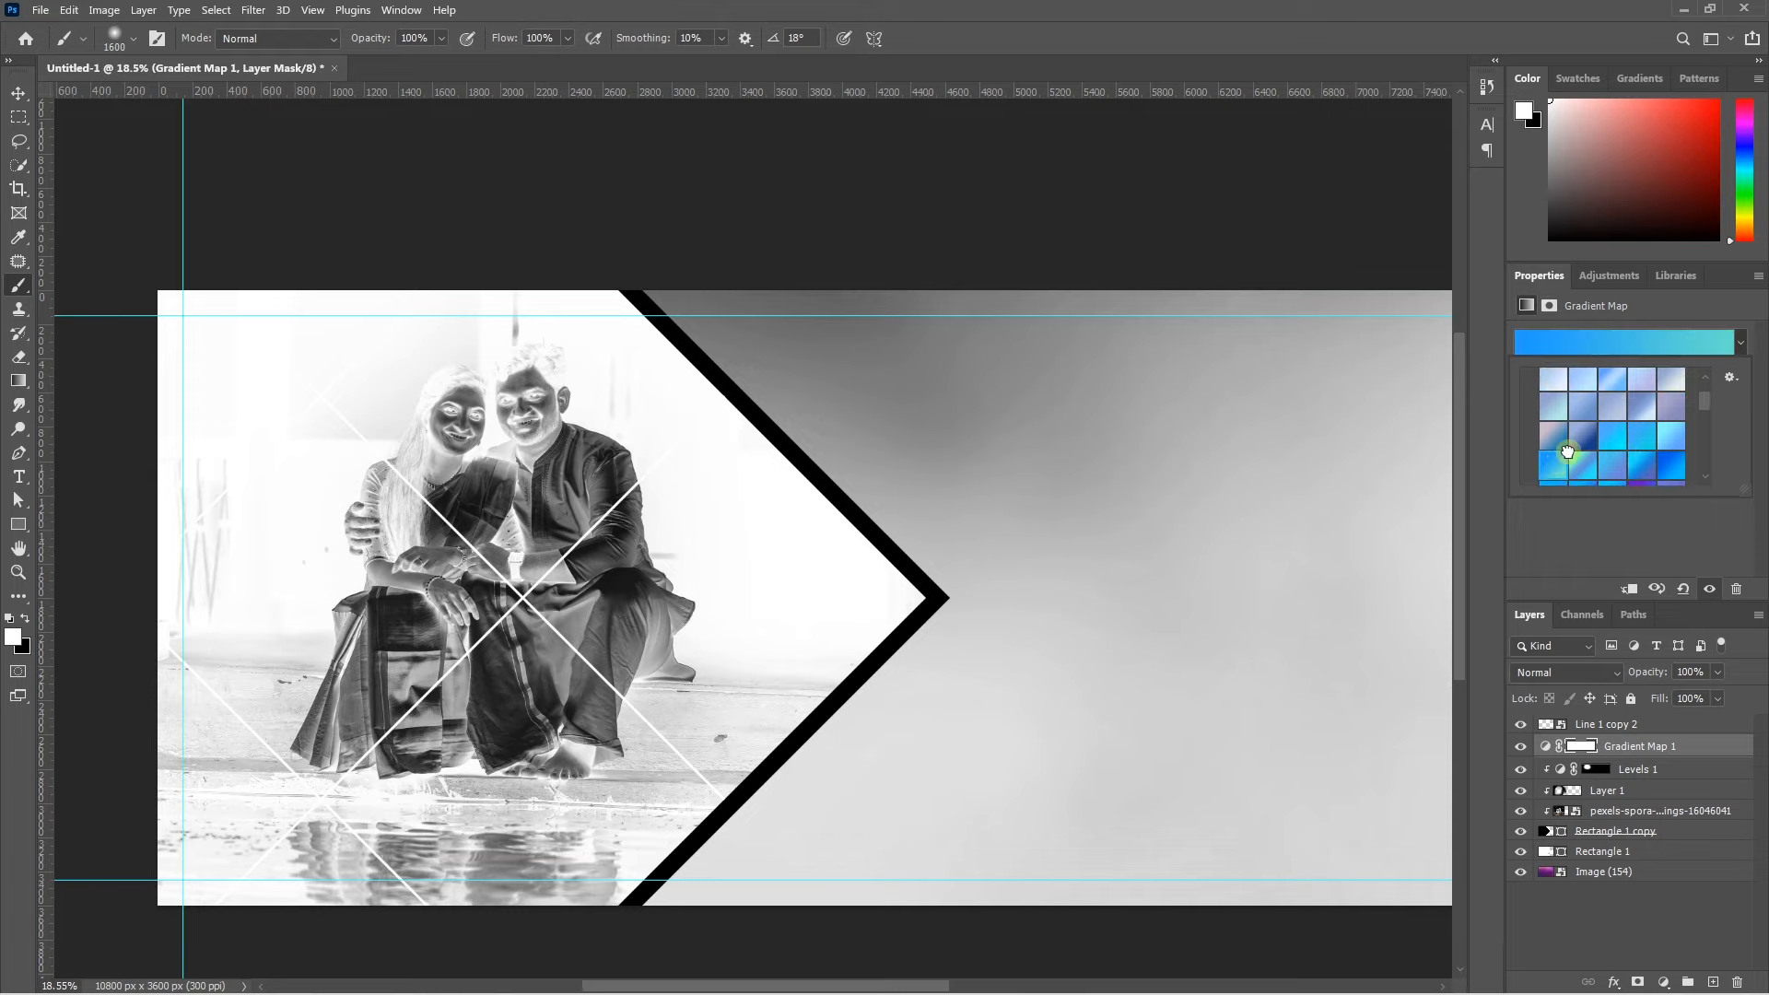
scroll(1600, 424, down, 1)
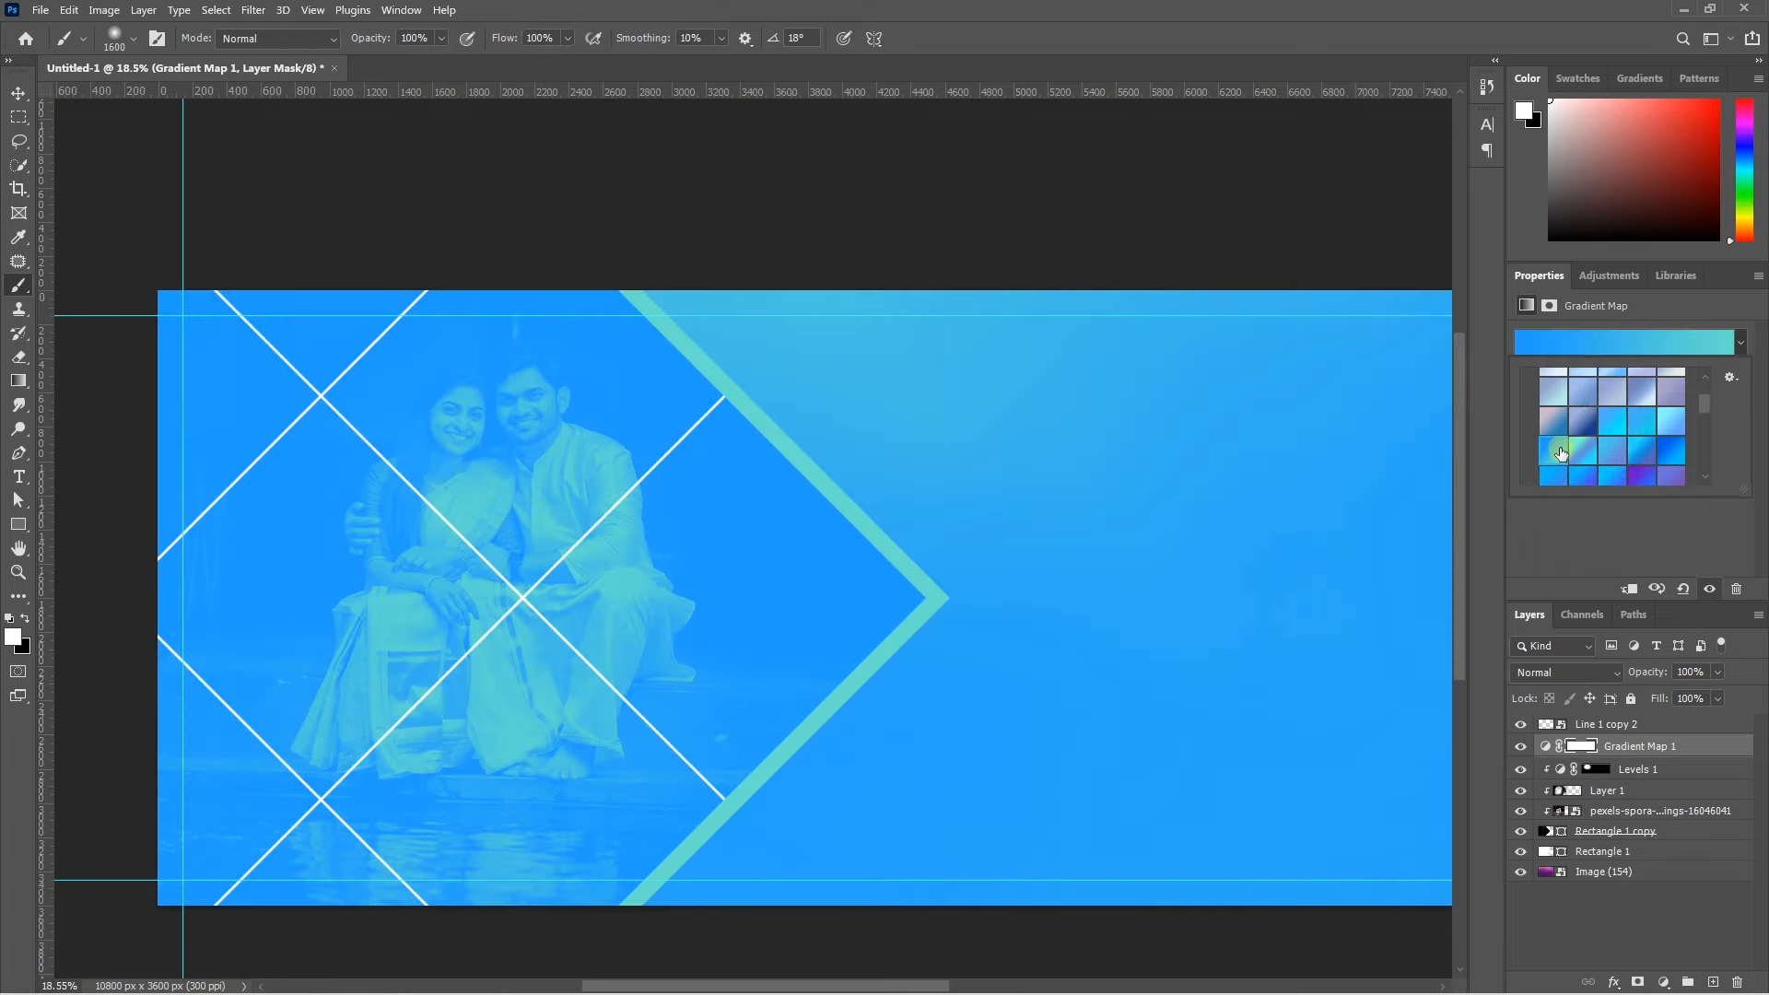
Set the gradient map to Screen blending at 42% opacity and clip it to the couple photo.
click(1715, 672)
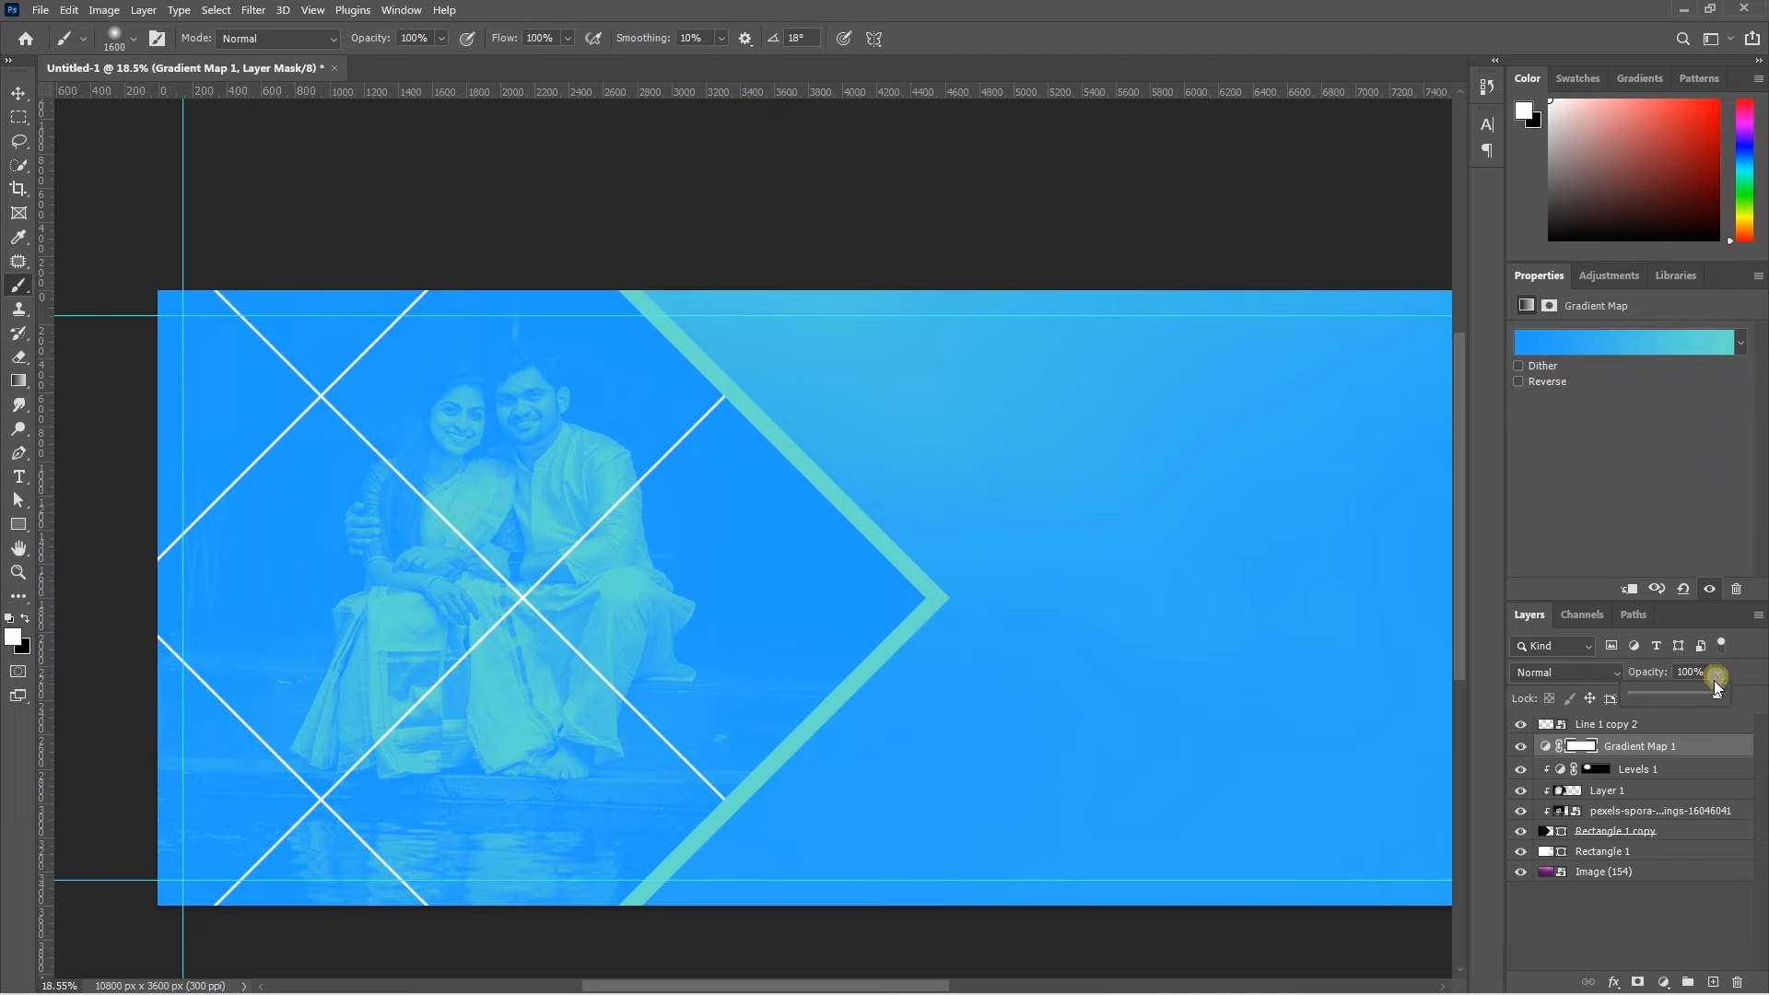
drag(1709, 694, 1668, 698)
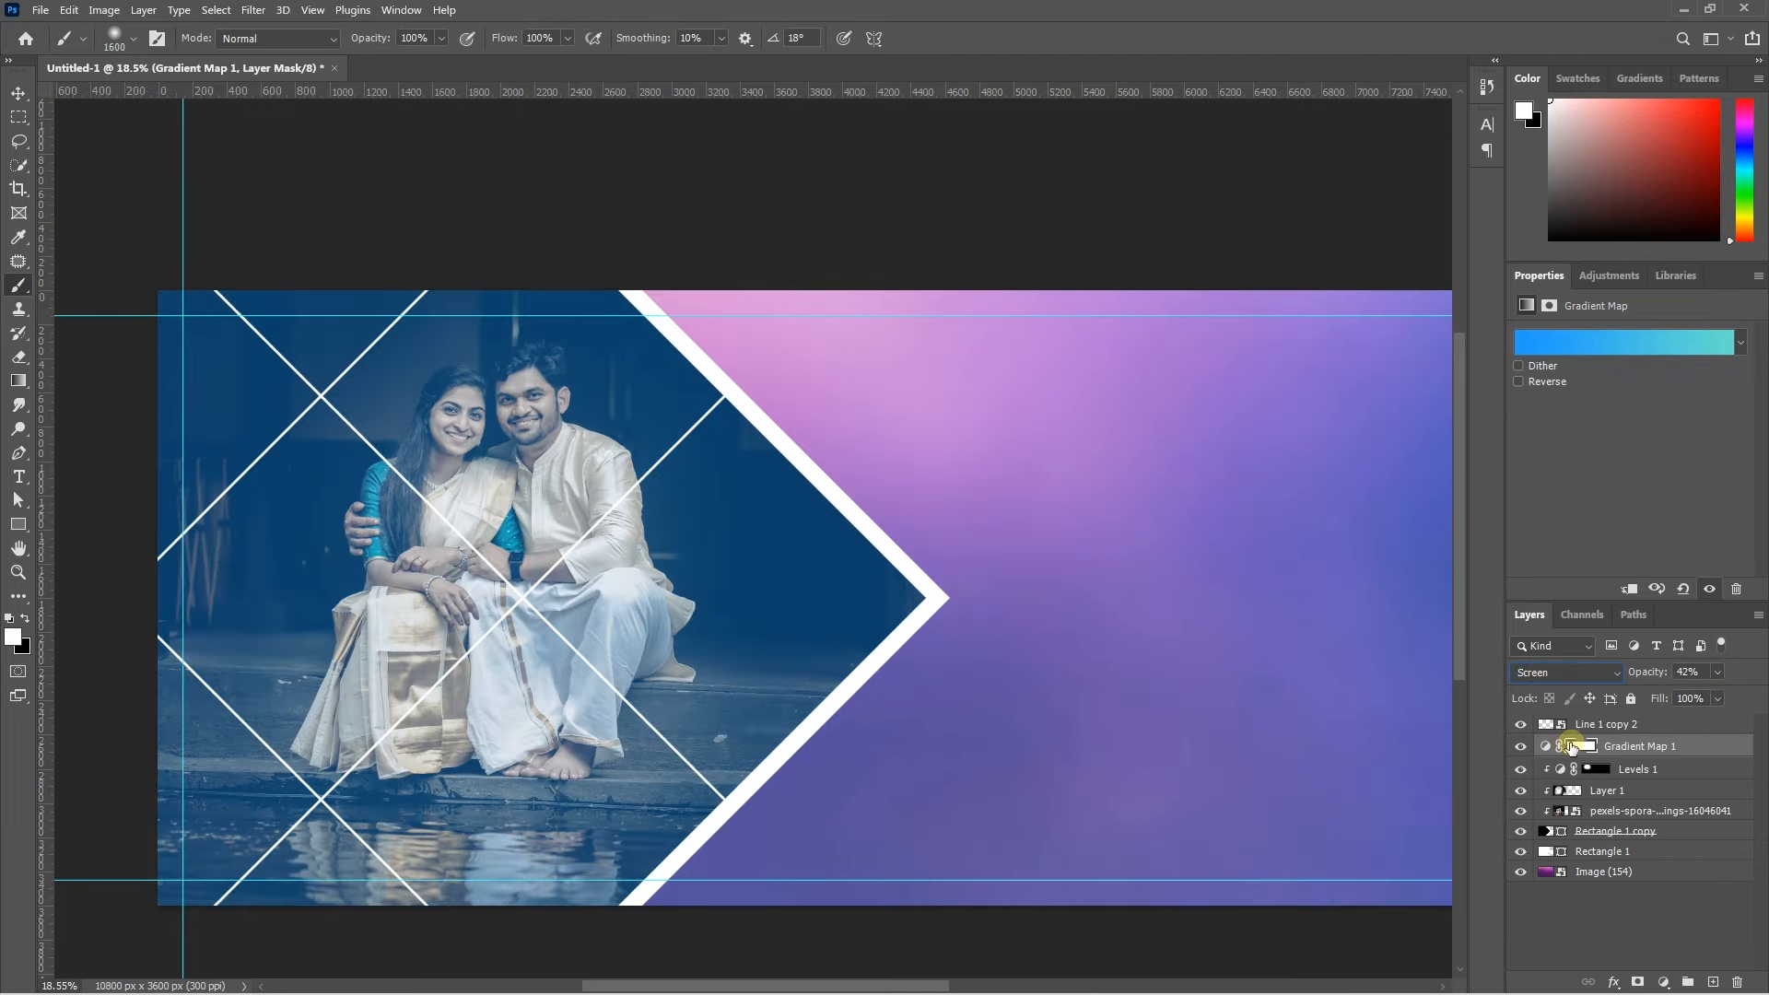
click(1571, 746)
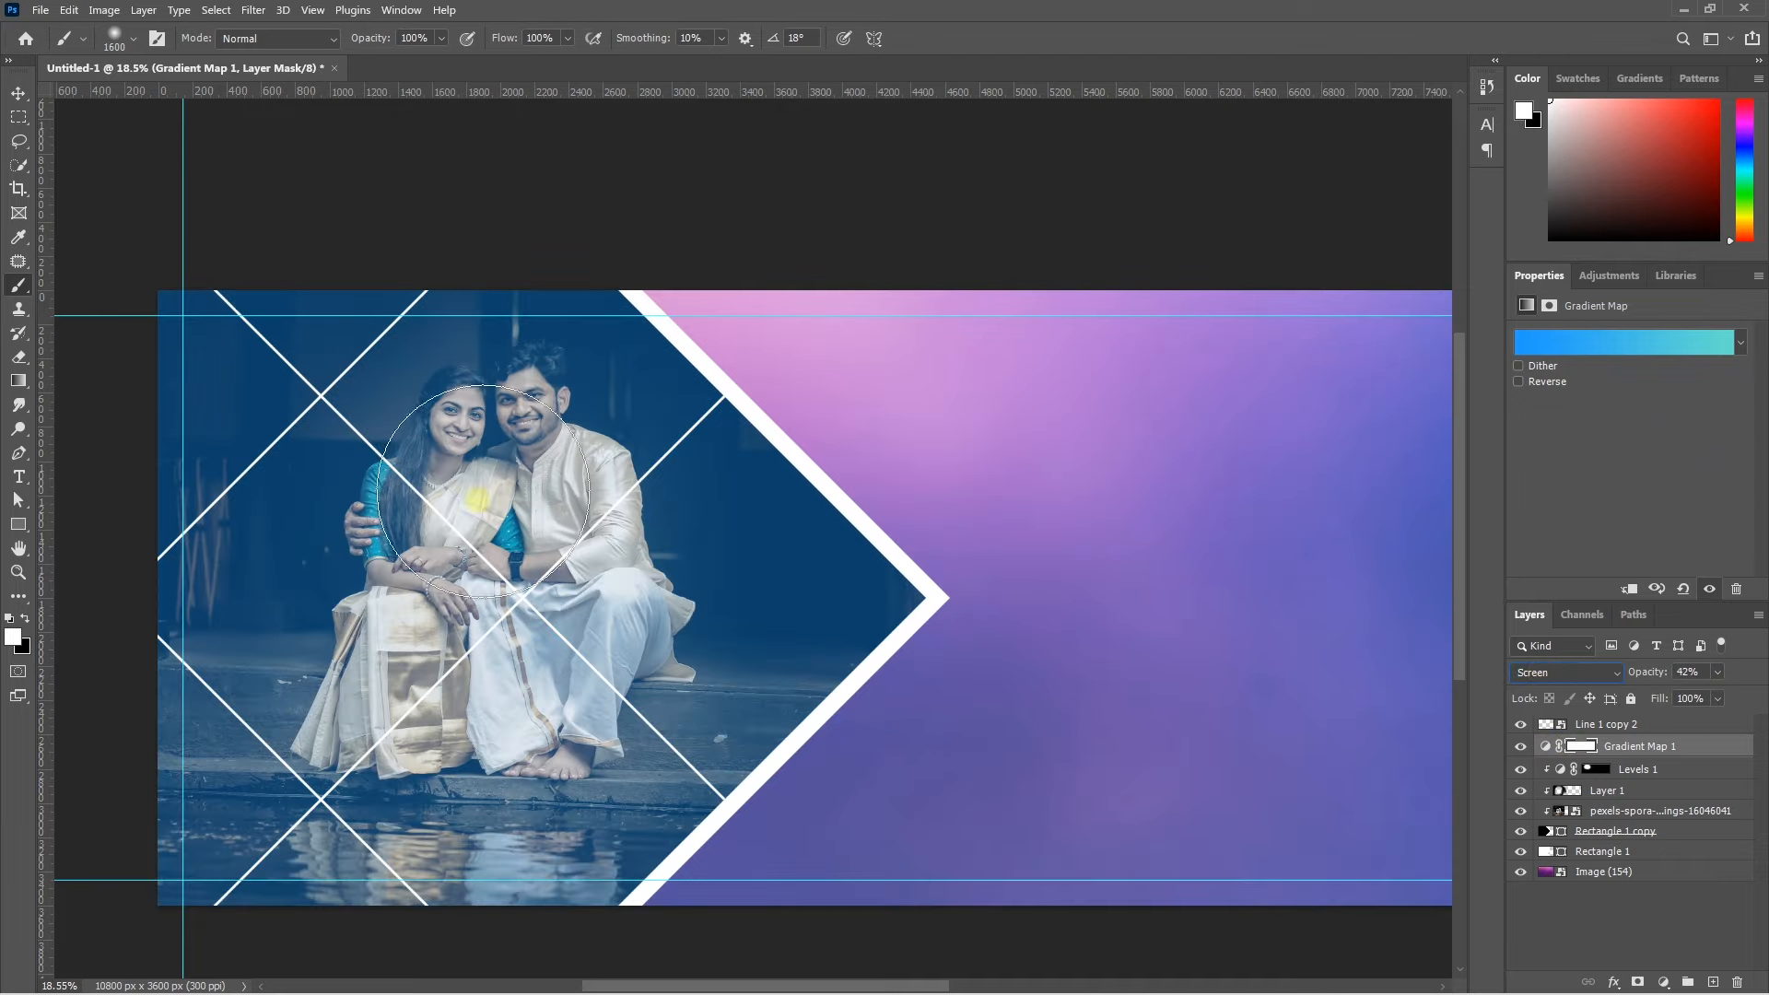
drag(1623, 743, 1630, 751)
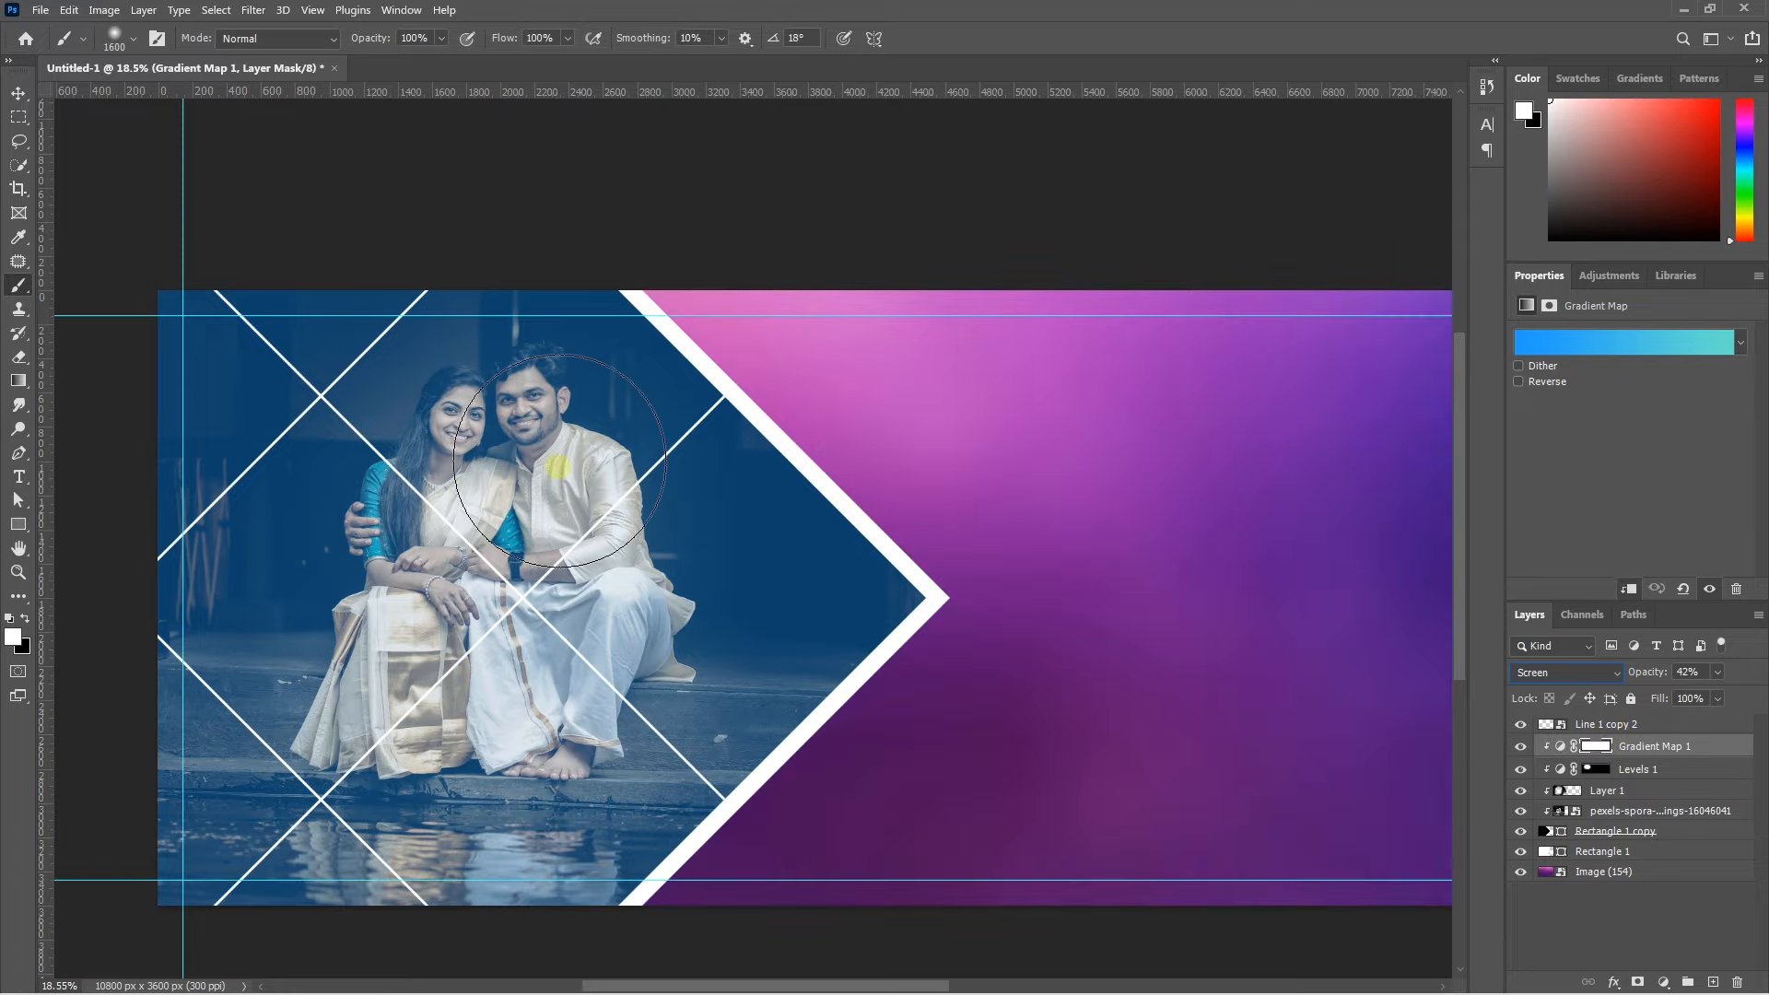
Reduce the gradient map's opacity further for a subtler blue tint and check the result across the whole page.
click(1715, 698)
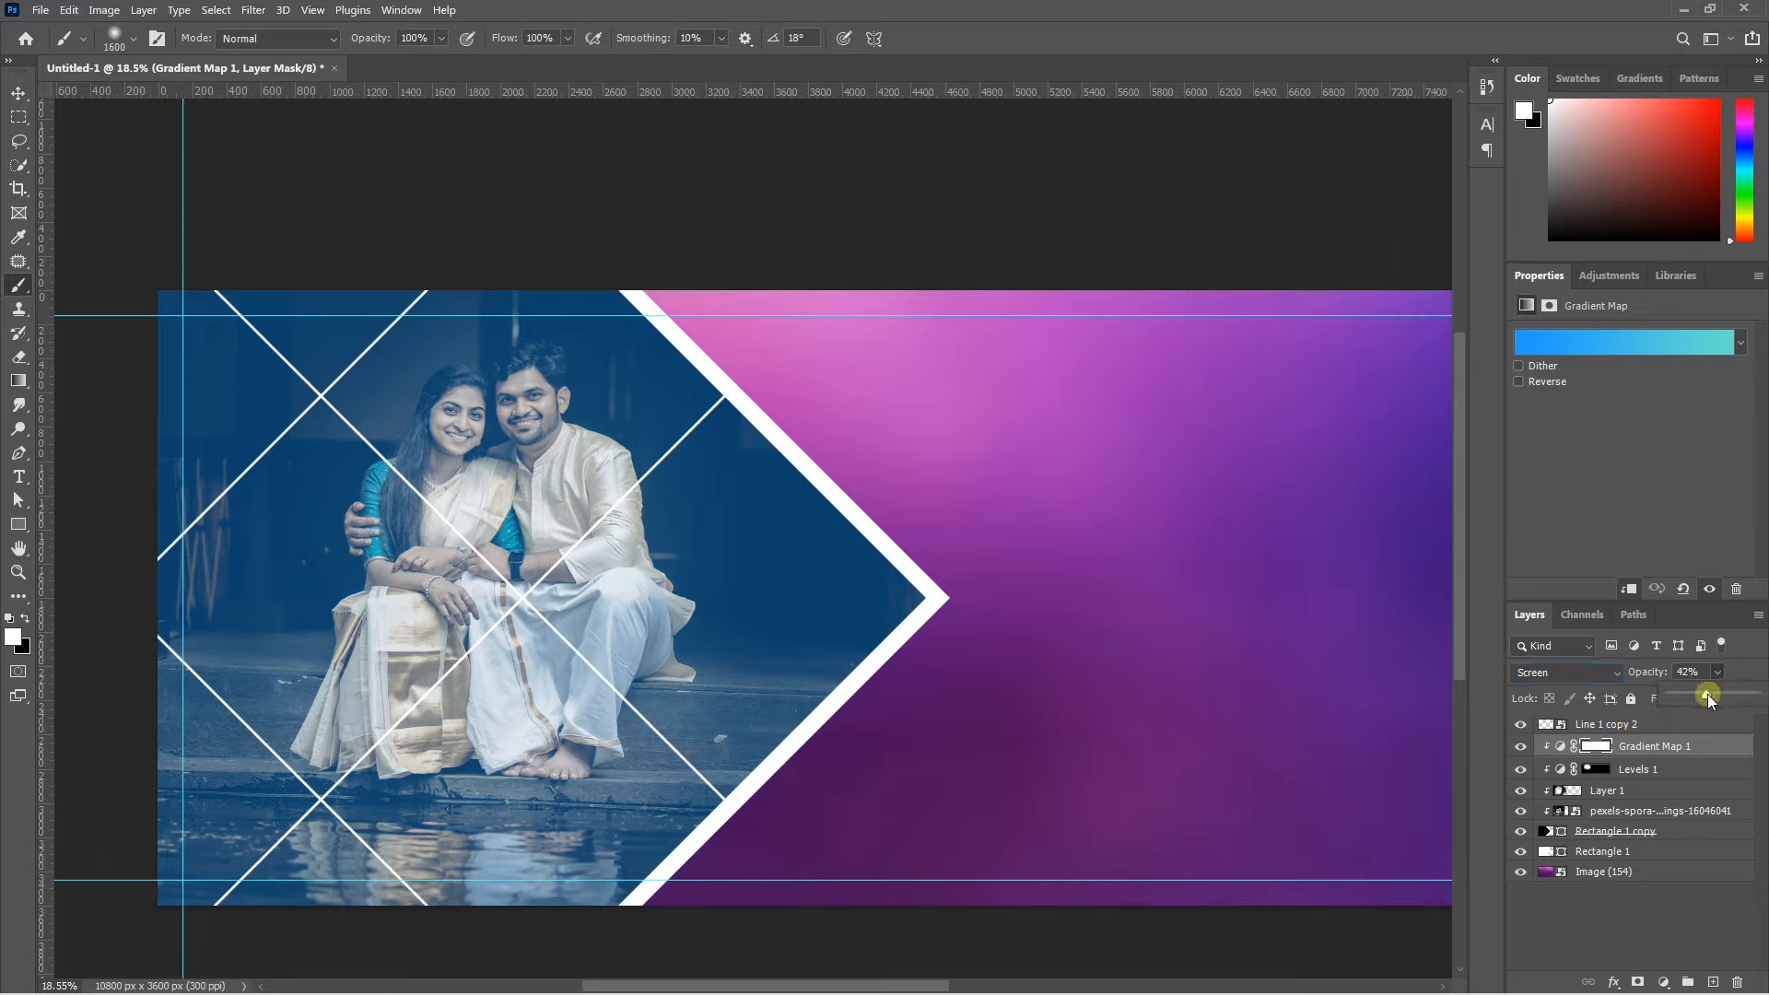
drag(1709, 700, 1687, 700)
key(v)
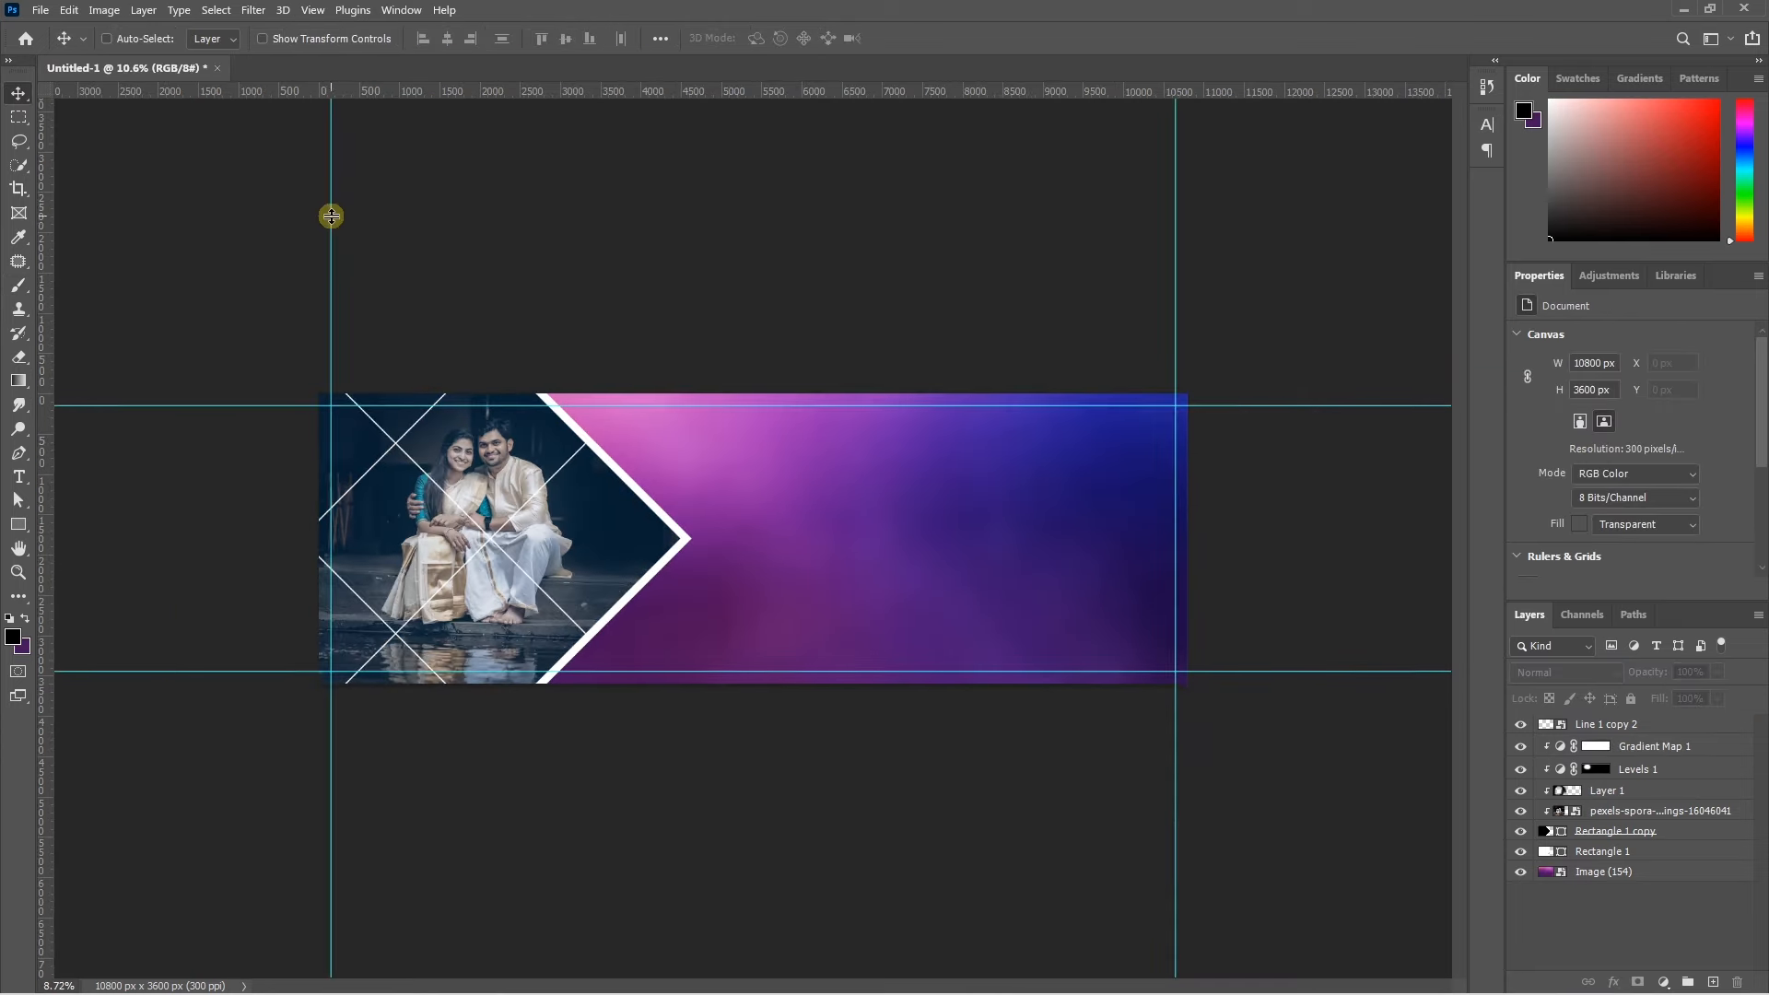
scroll(543, 487, up, 5)
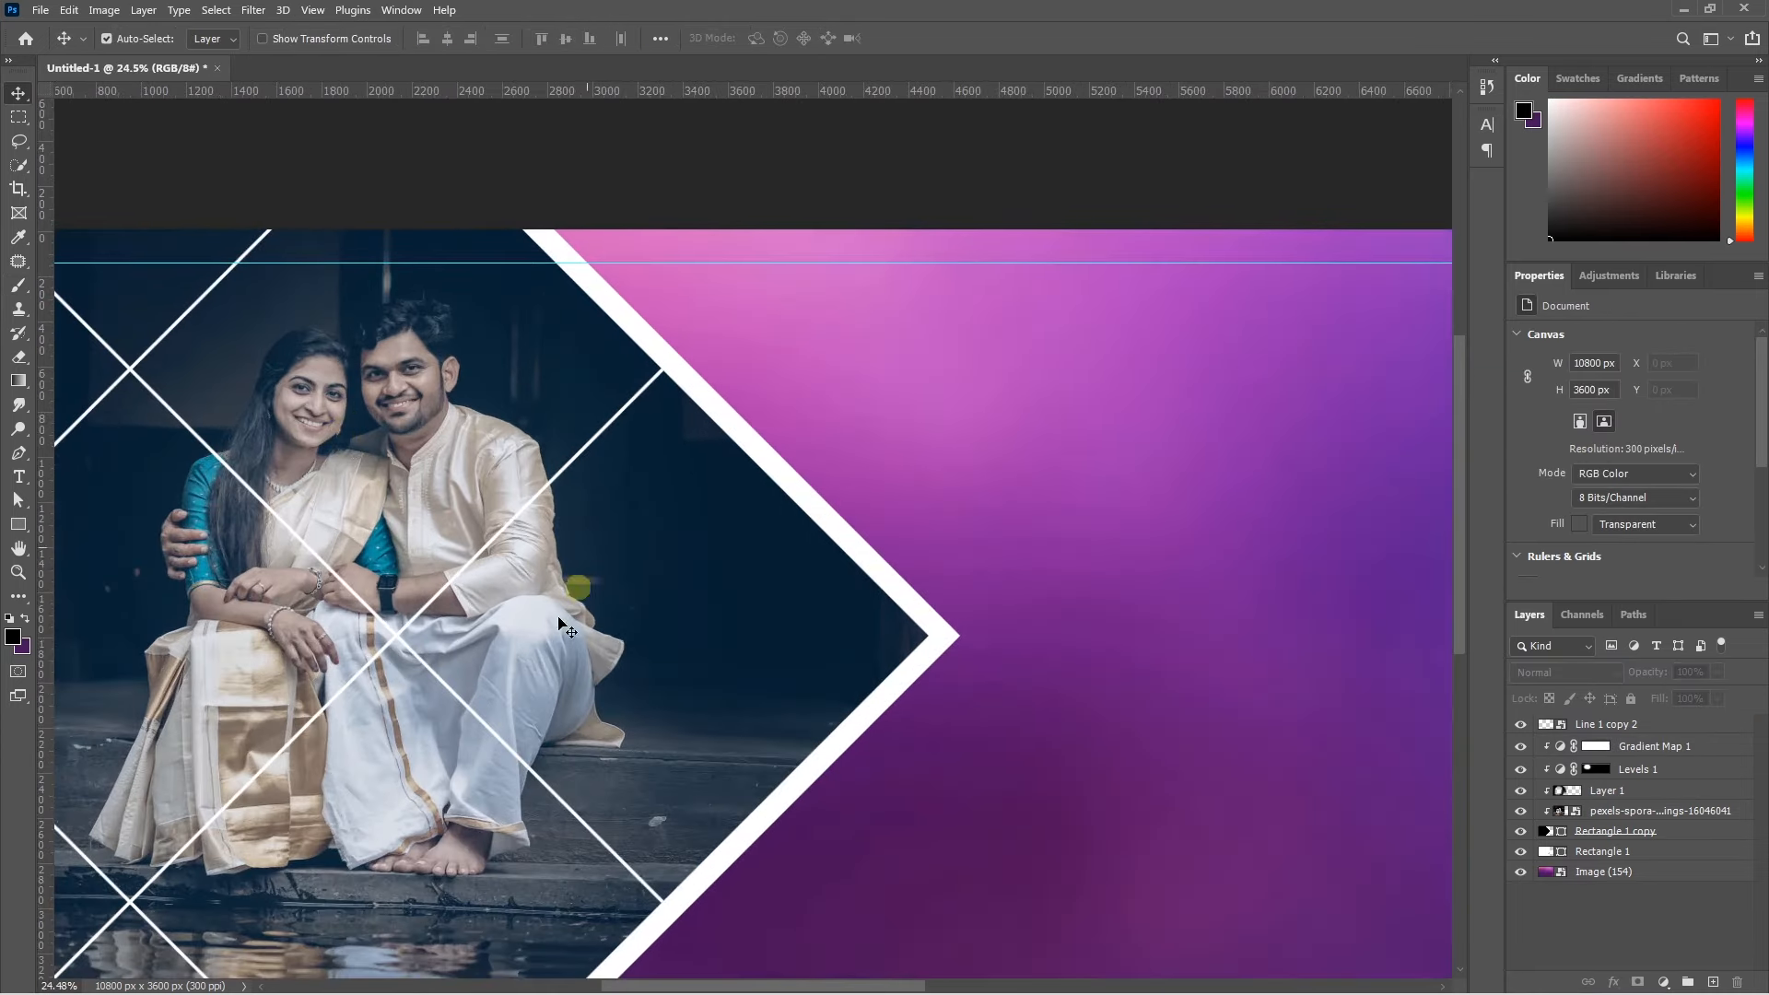
scroll(525, 506, down, 4)
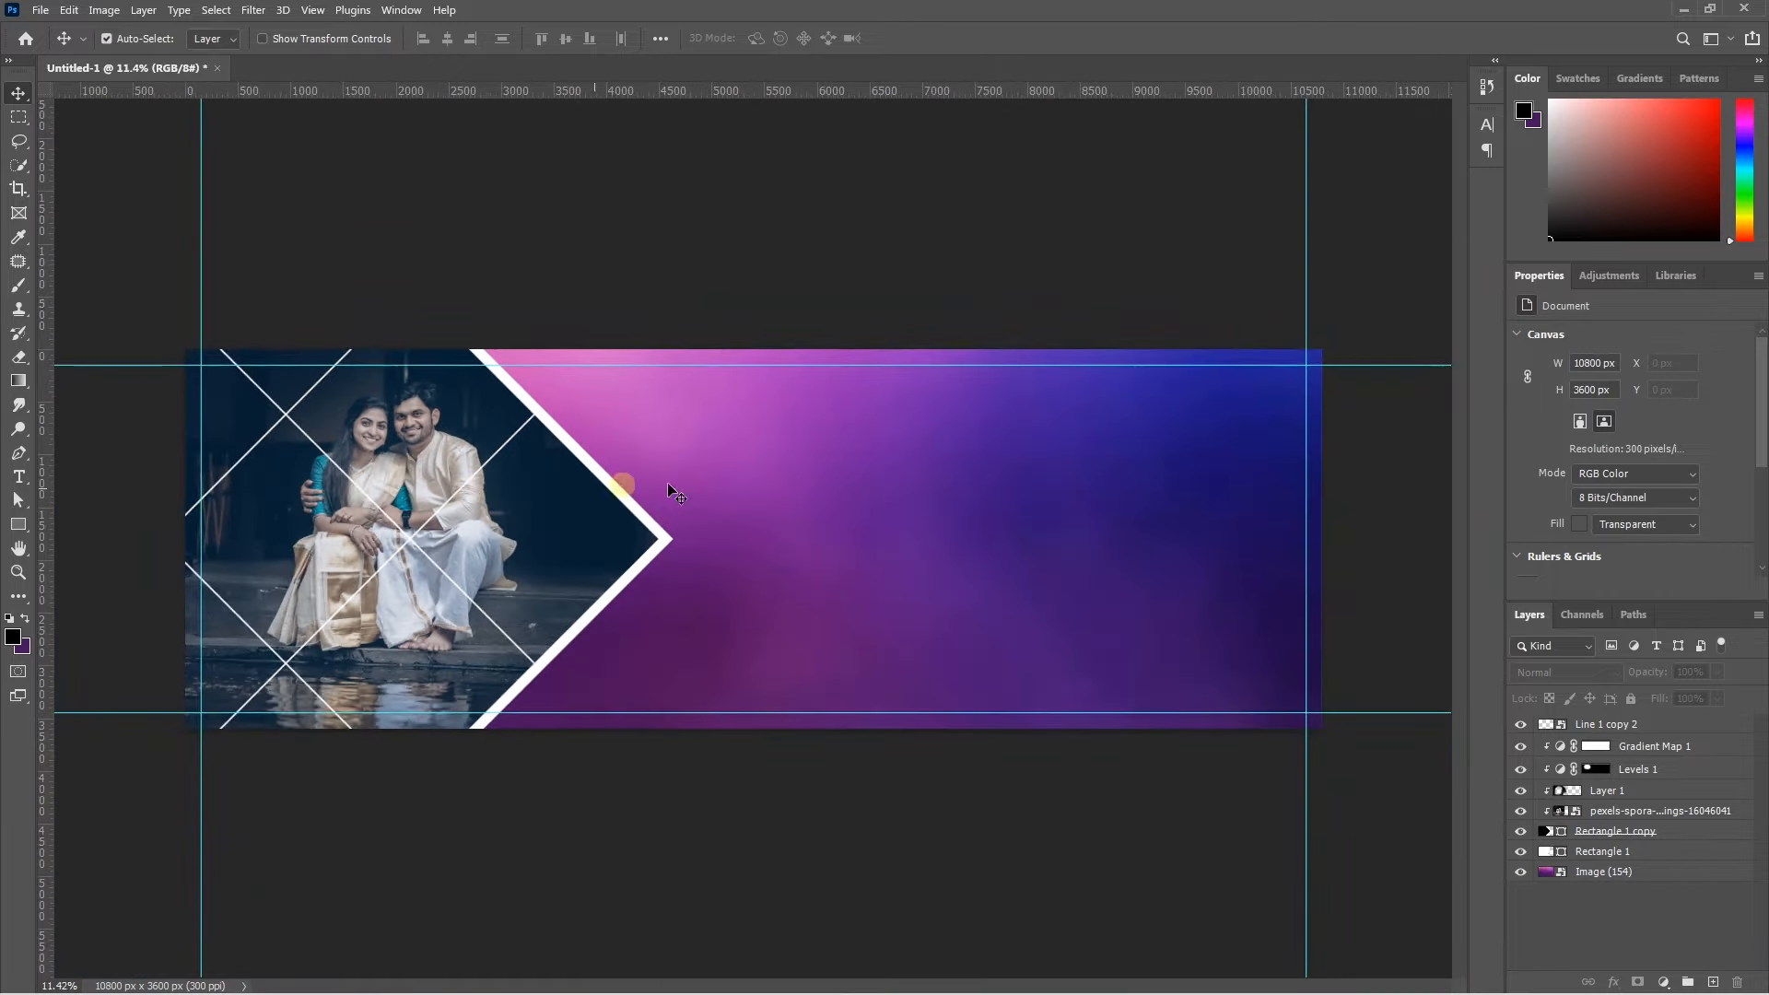
click(850, 781)
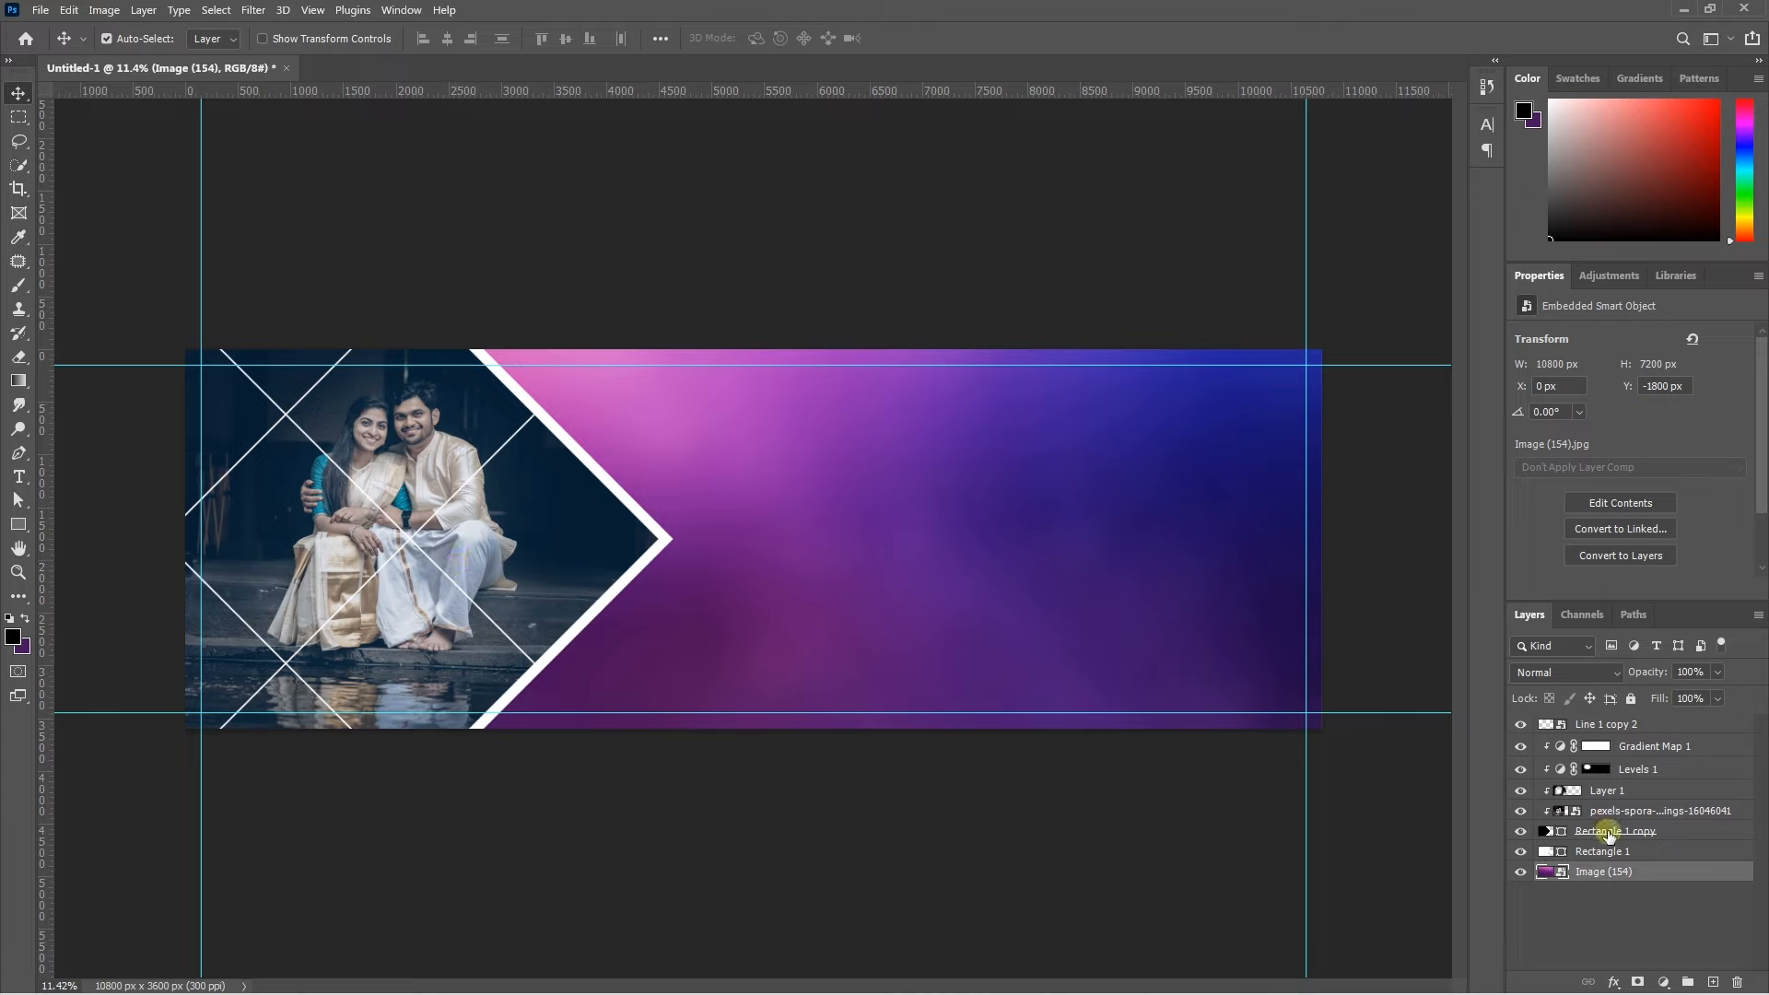
Duplicate the black diamond together with its grid lines.
click(1577, 829)
ctrl+click(1643, 727)
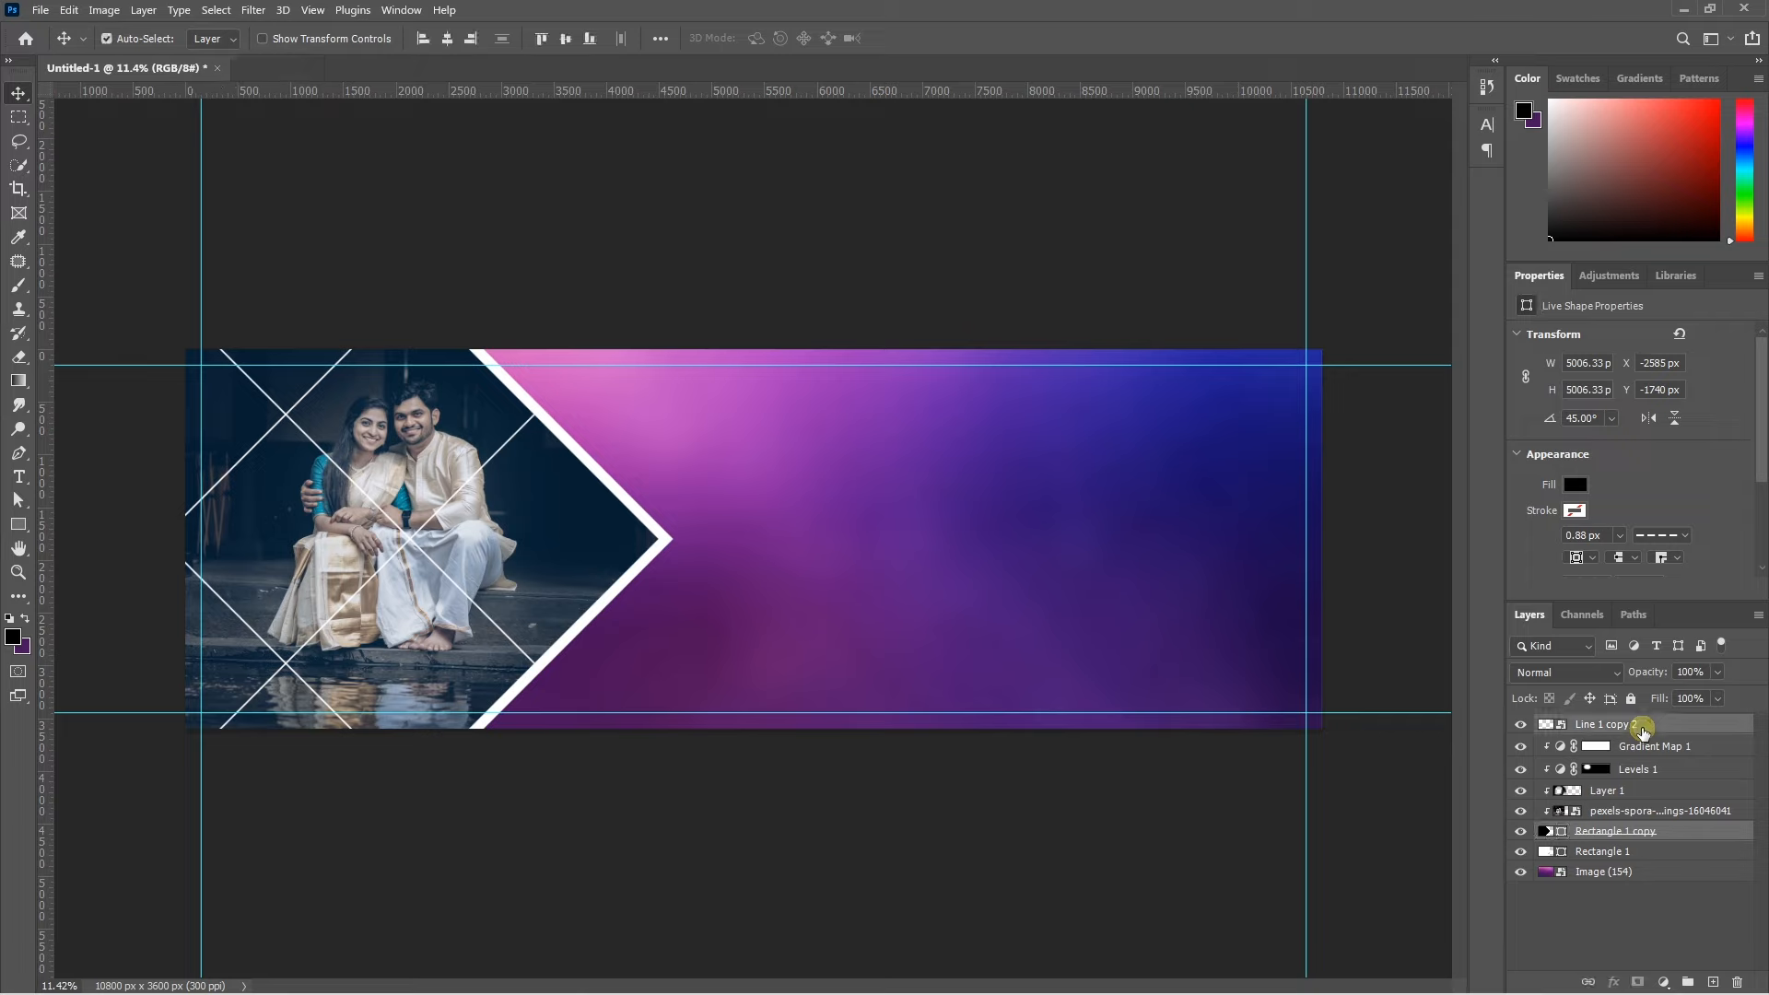
key(ctrl+j)
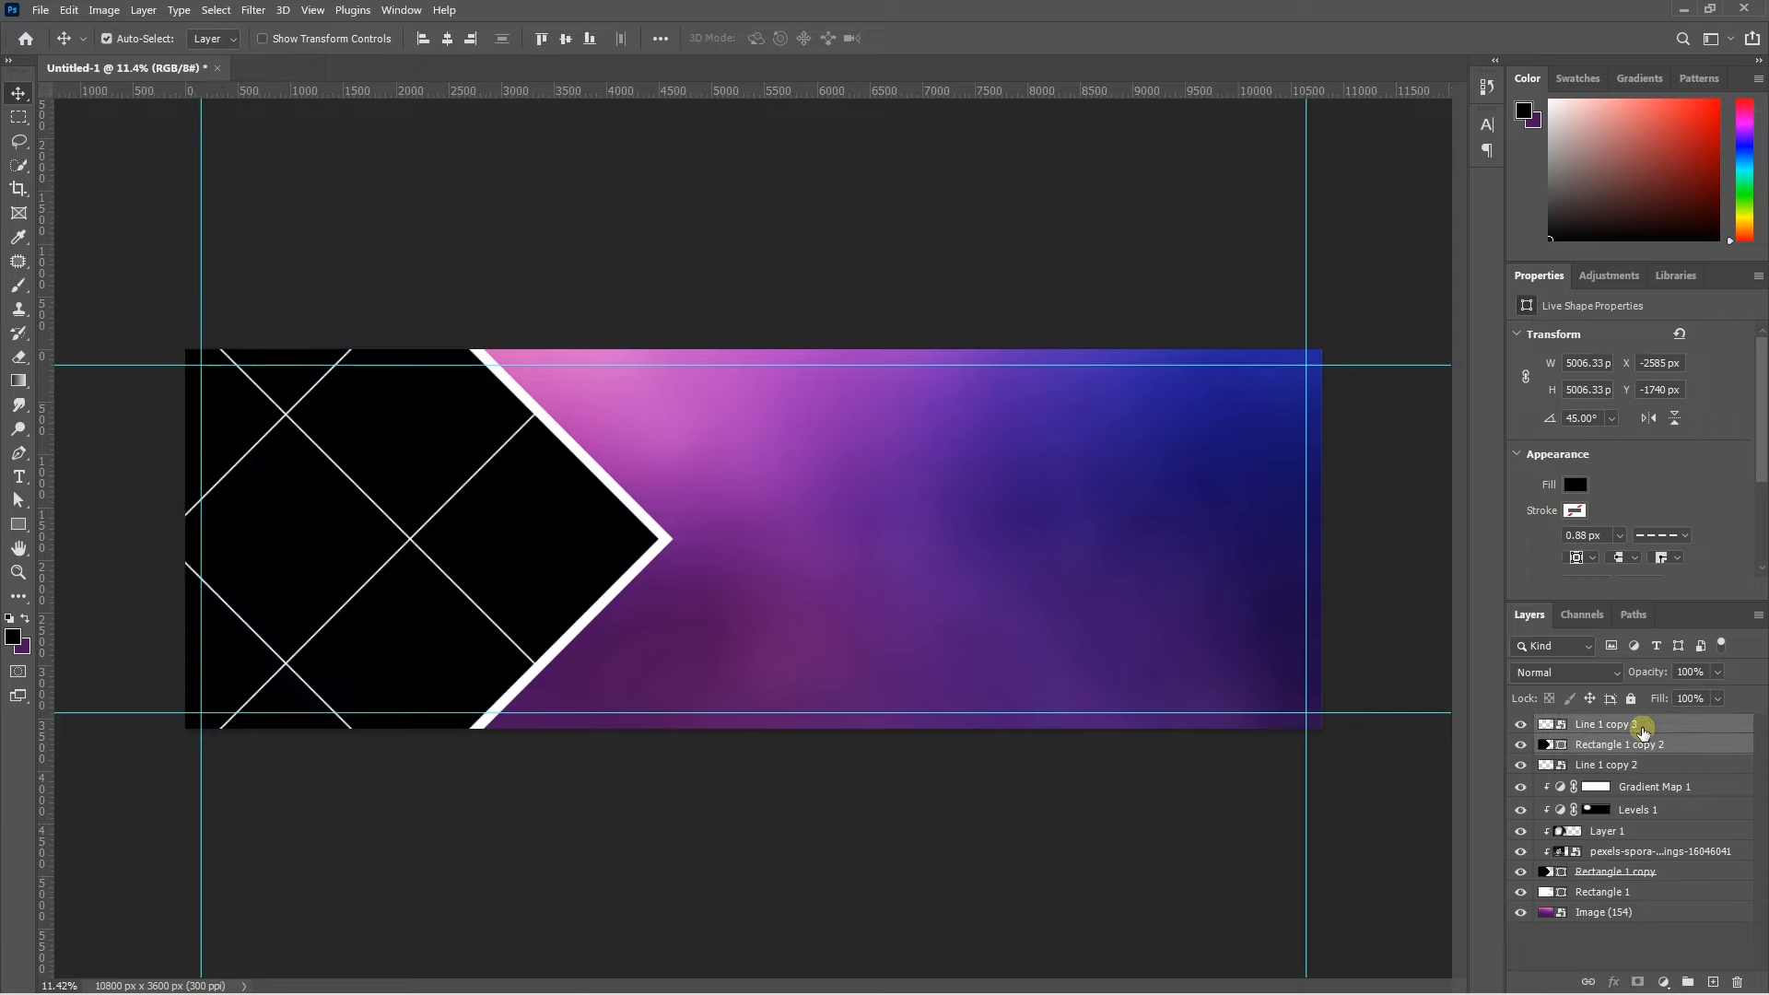
Scale the copied diamond and grid lines to about 75.64% and place them over the page's upper right edge.
key(ctrl+t)
drag(554, 544, 1194, 459)
scroll(1219, 549, down, 1)
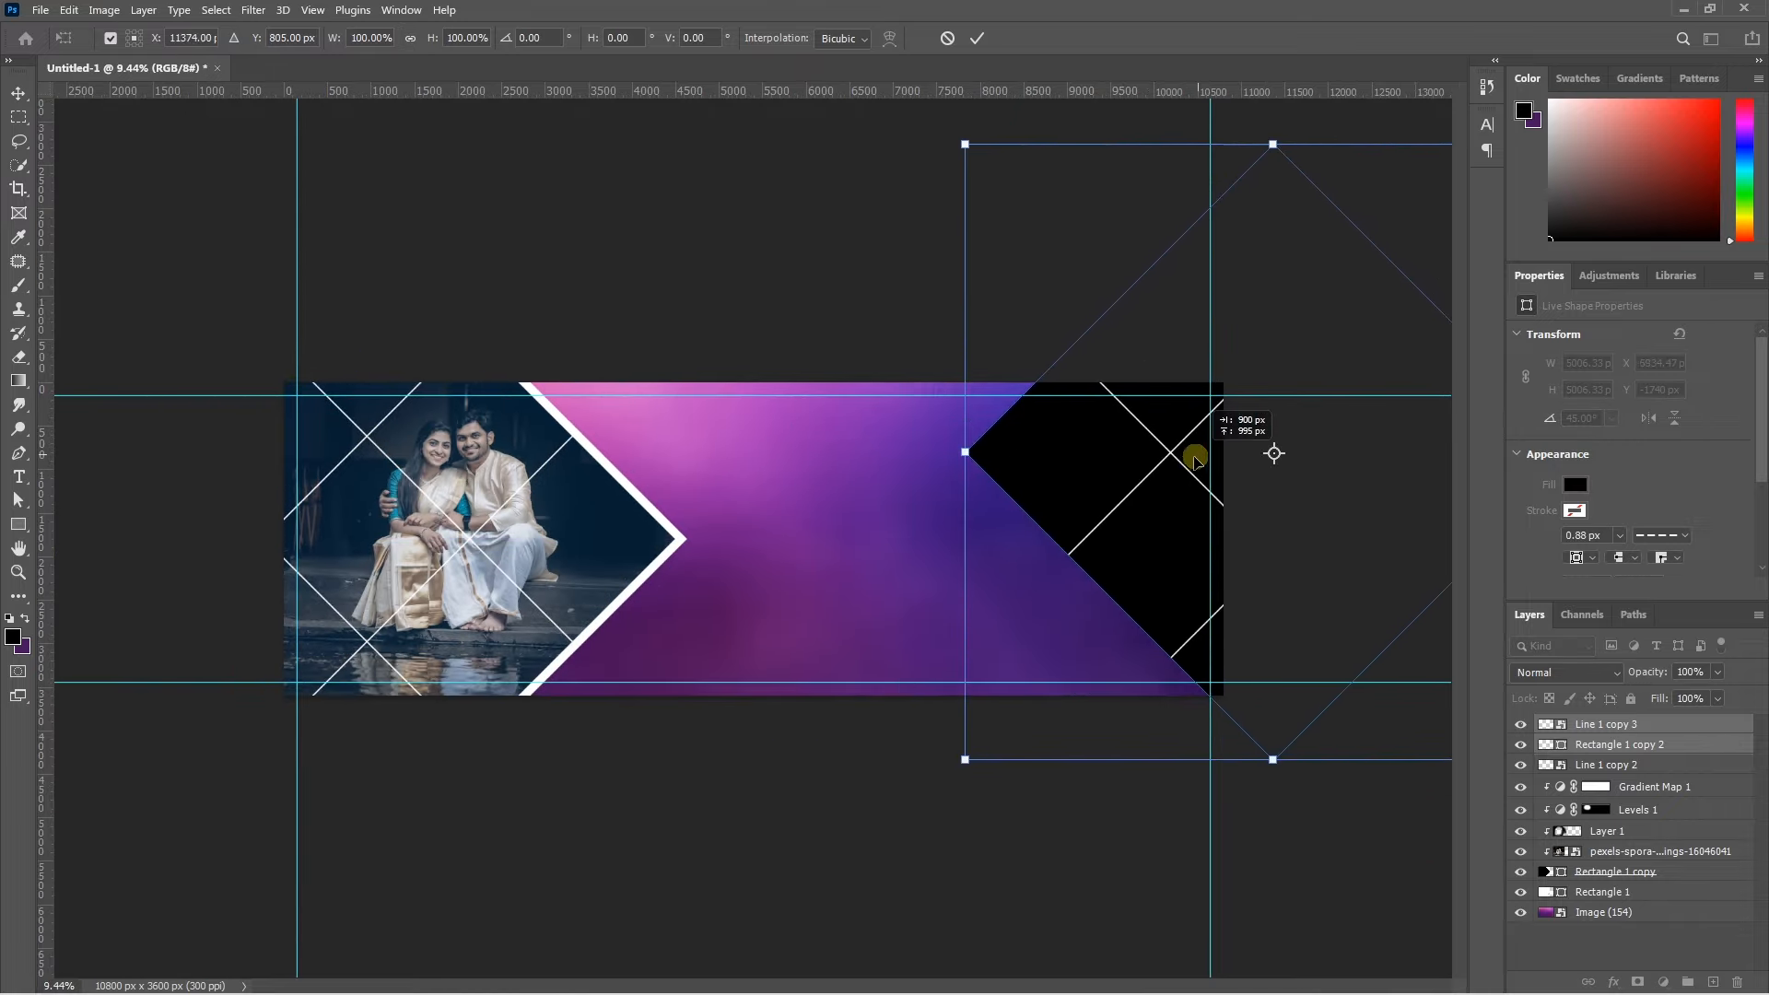
drag(1195, 458, 1201, 445)
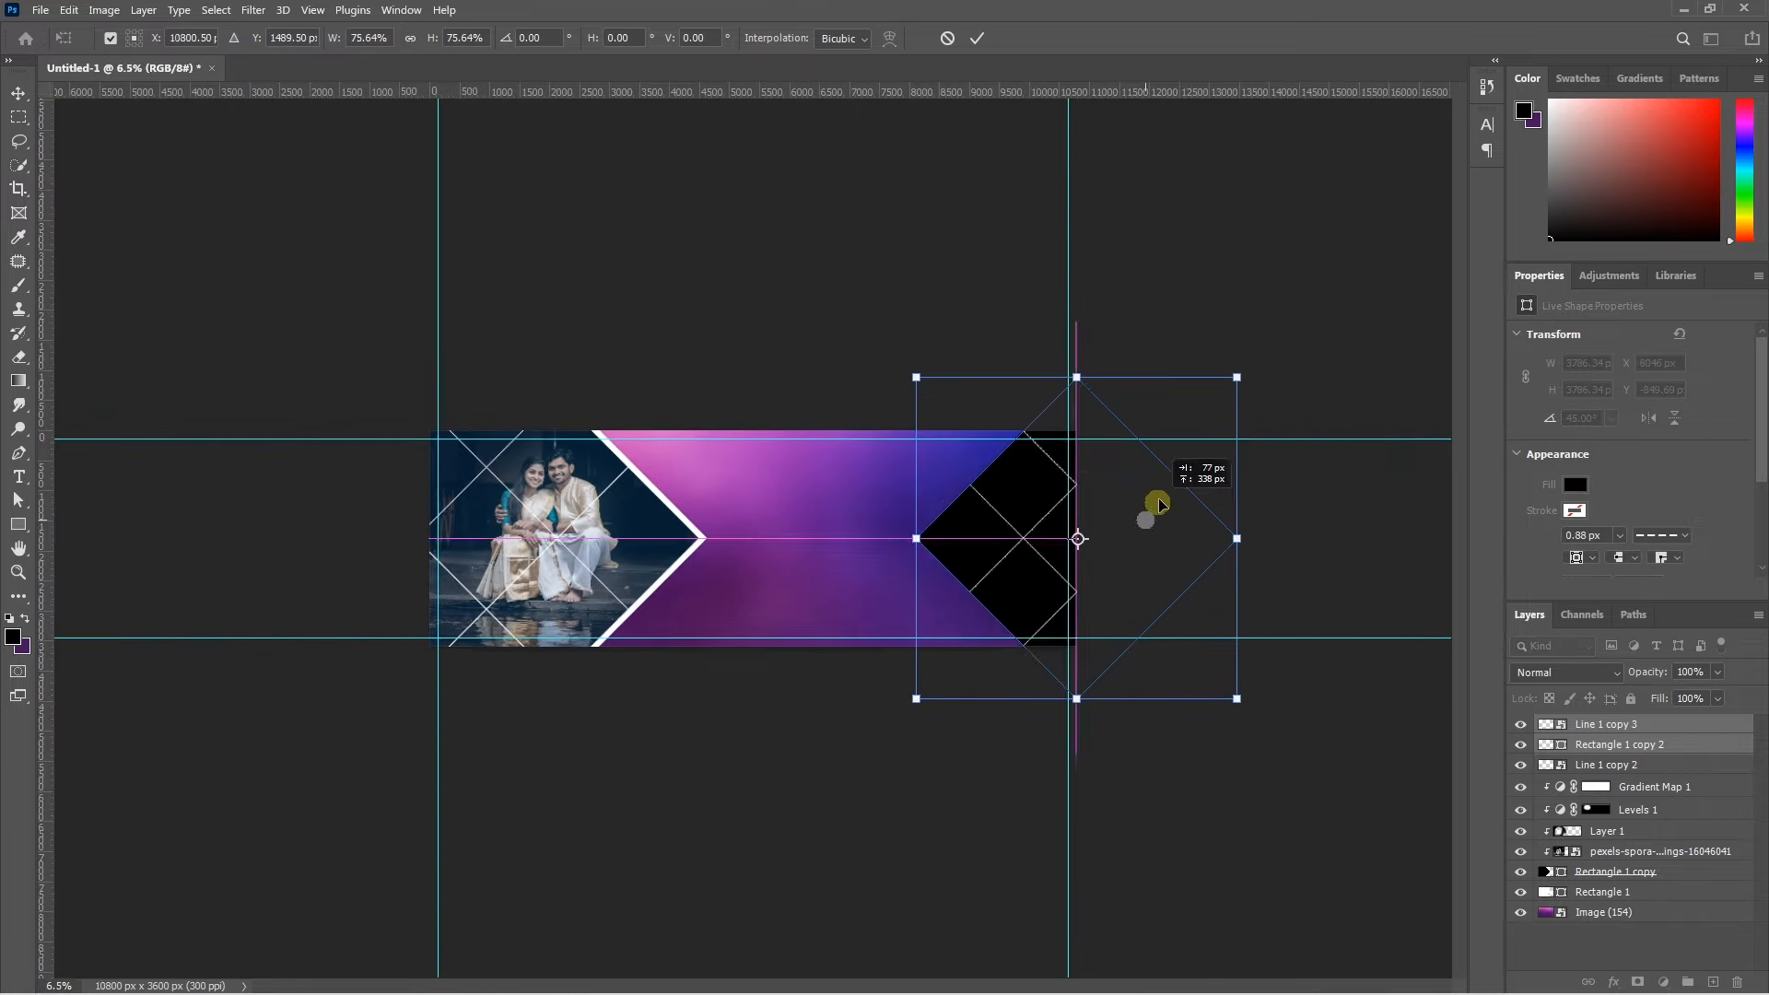
drag(1152, 512, 1238, 521)
scroll(1105, 531, up, 4)
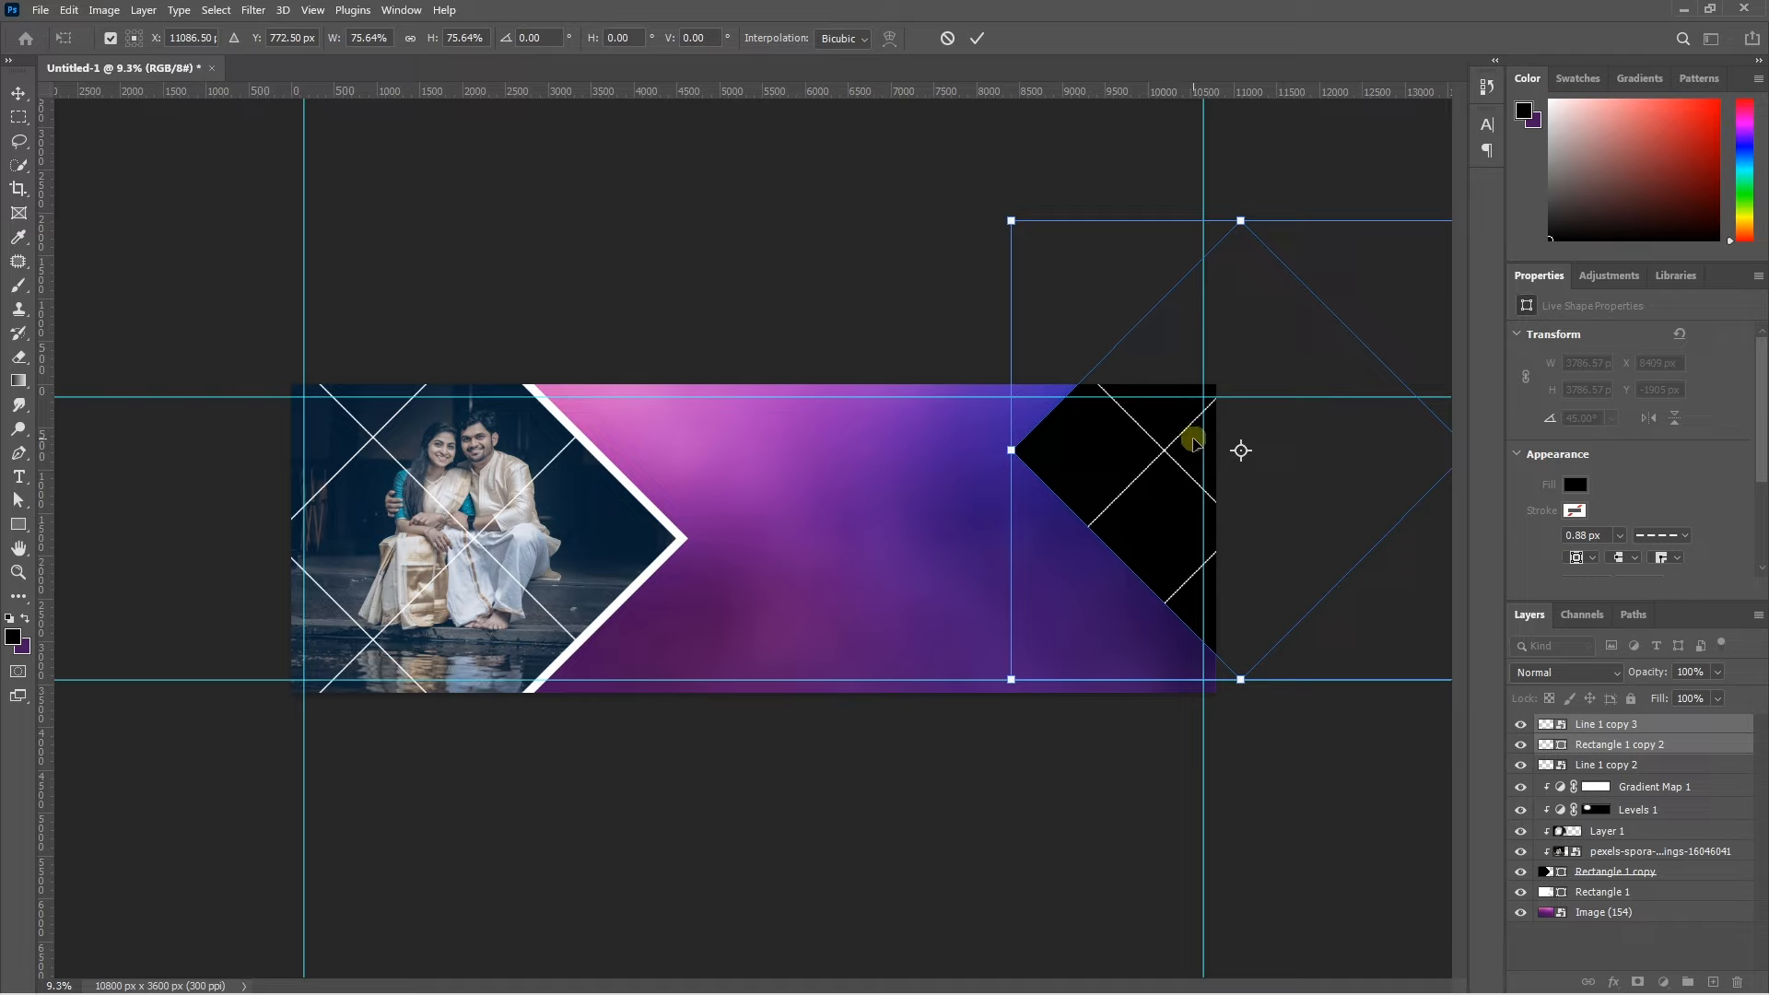
key(Return)
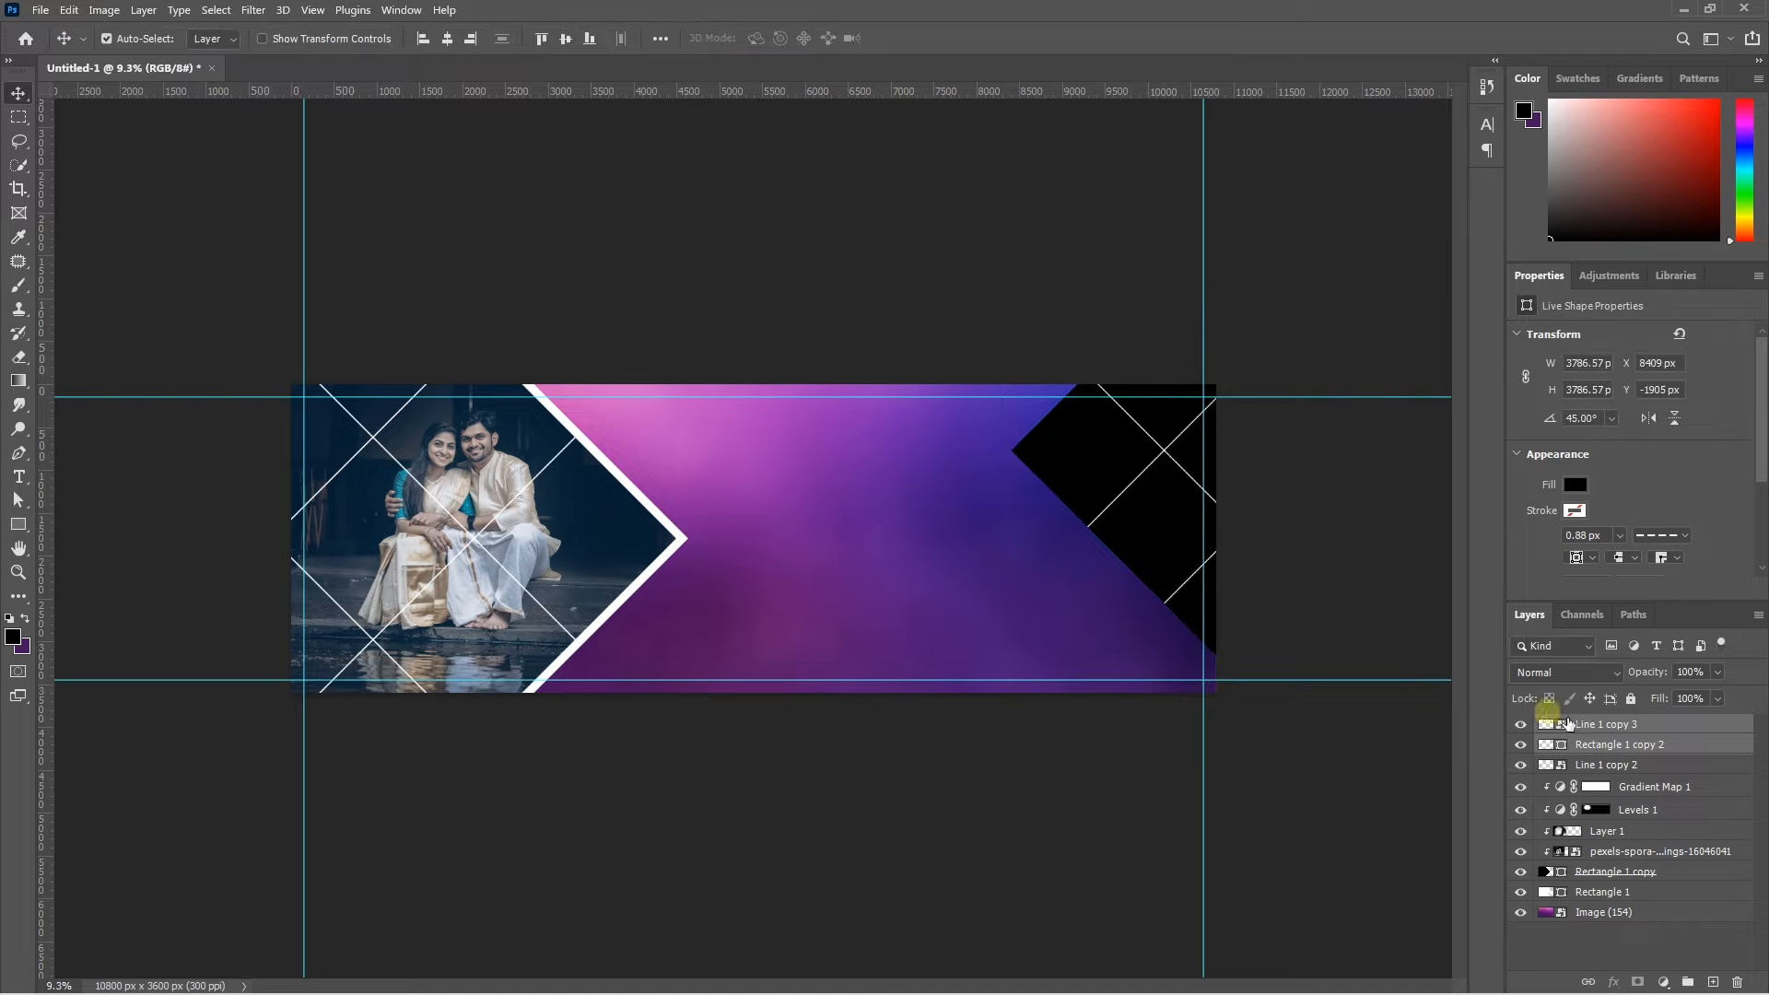
Duplicate the smaller black diamond and nudge the copy left to an X position of about 7999 px.
click(1608, 750)
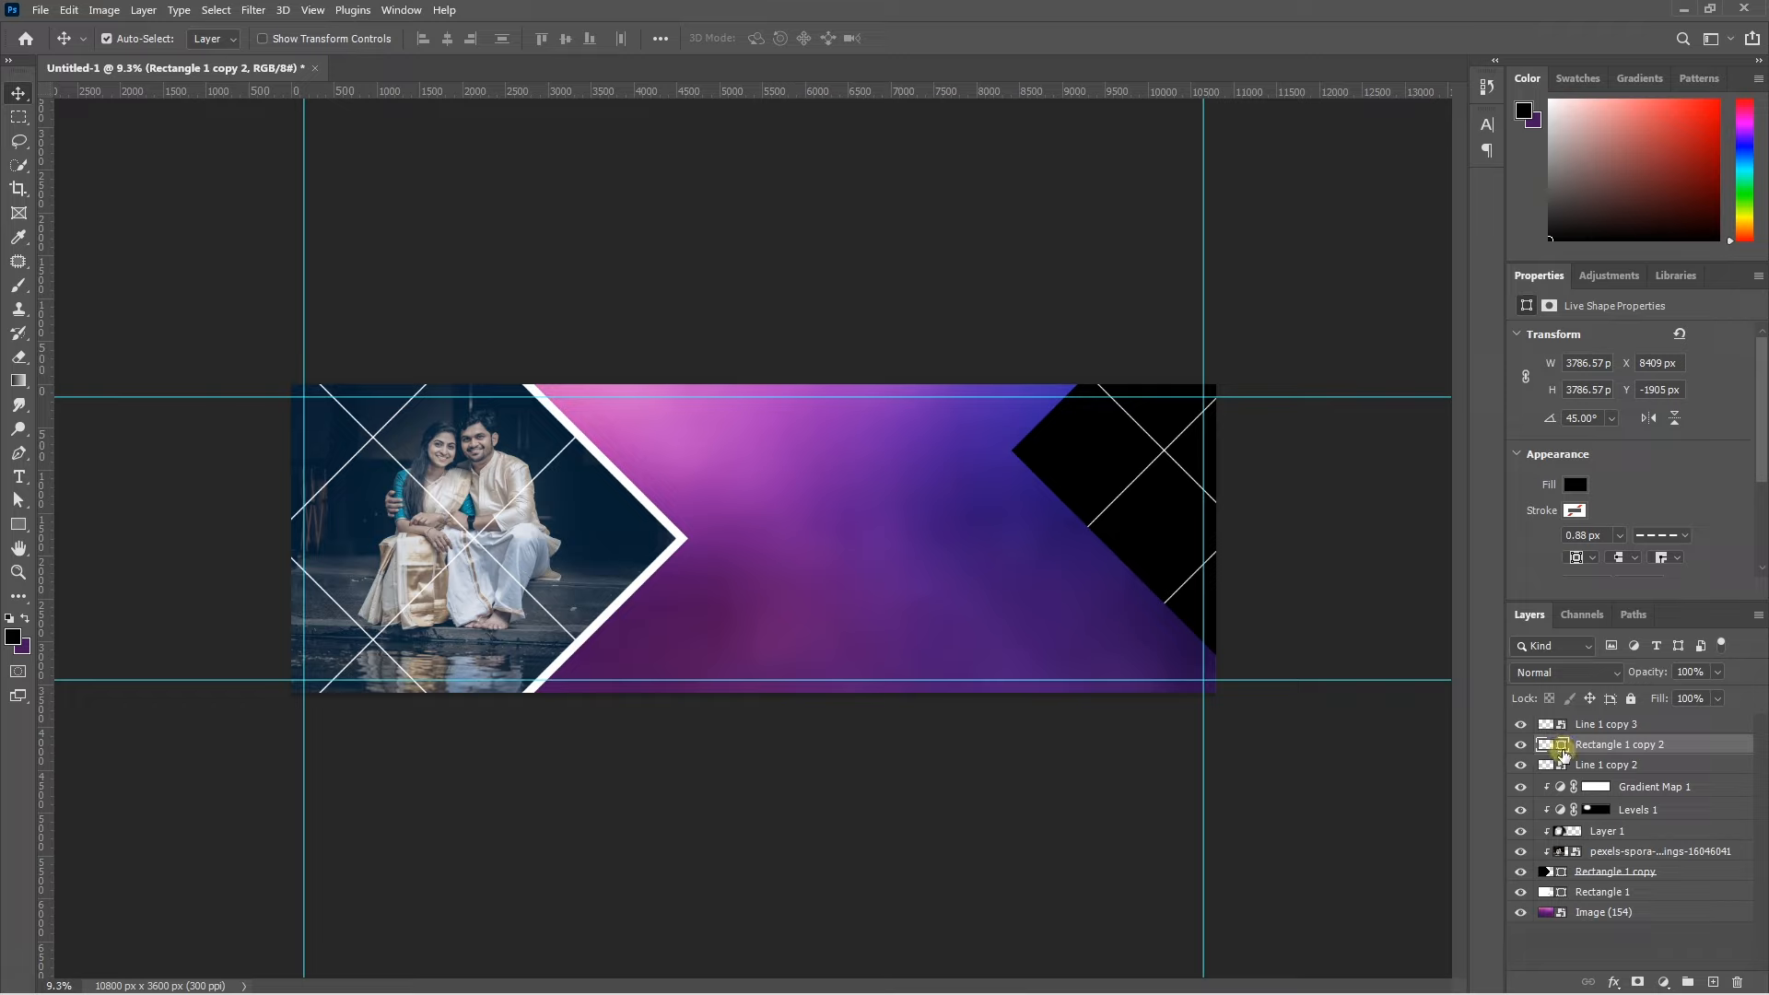
key(ctrl+j)
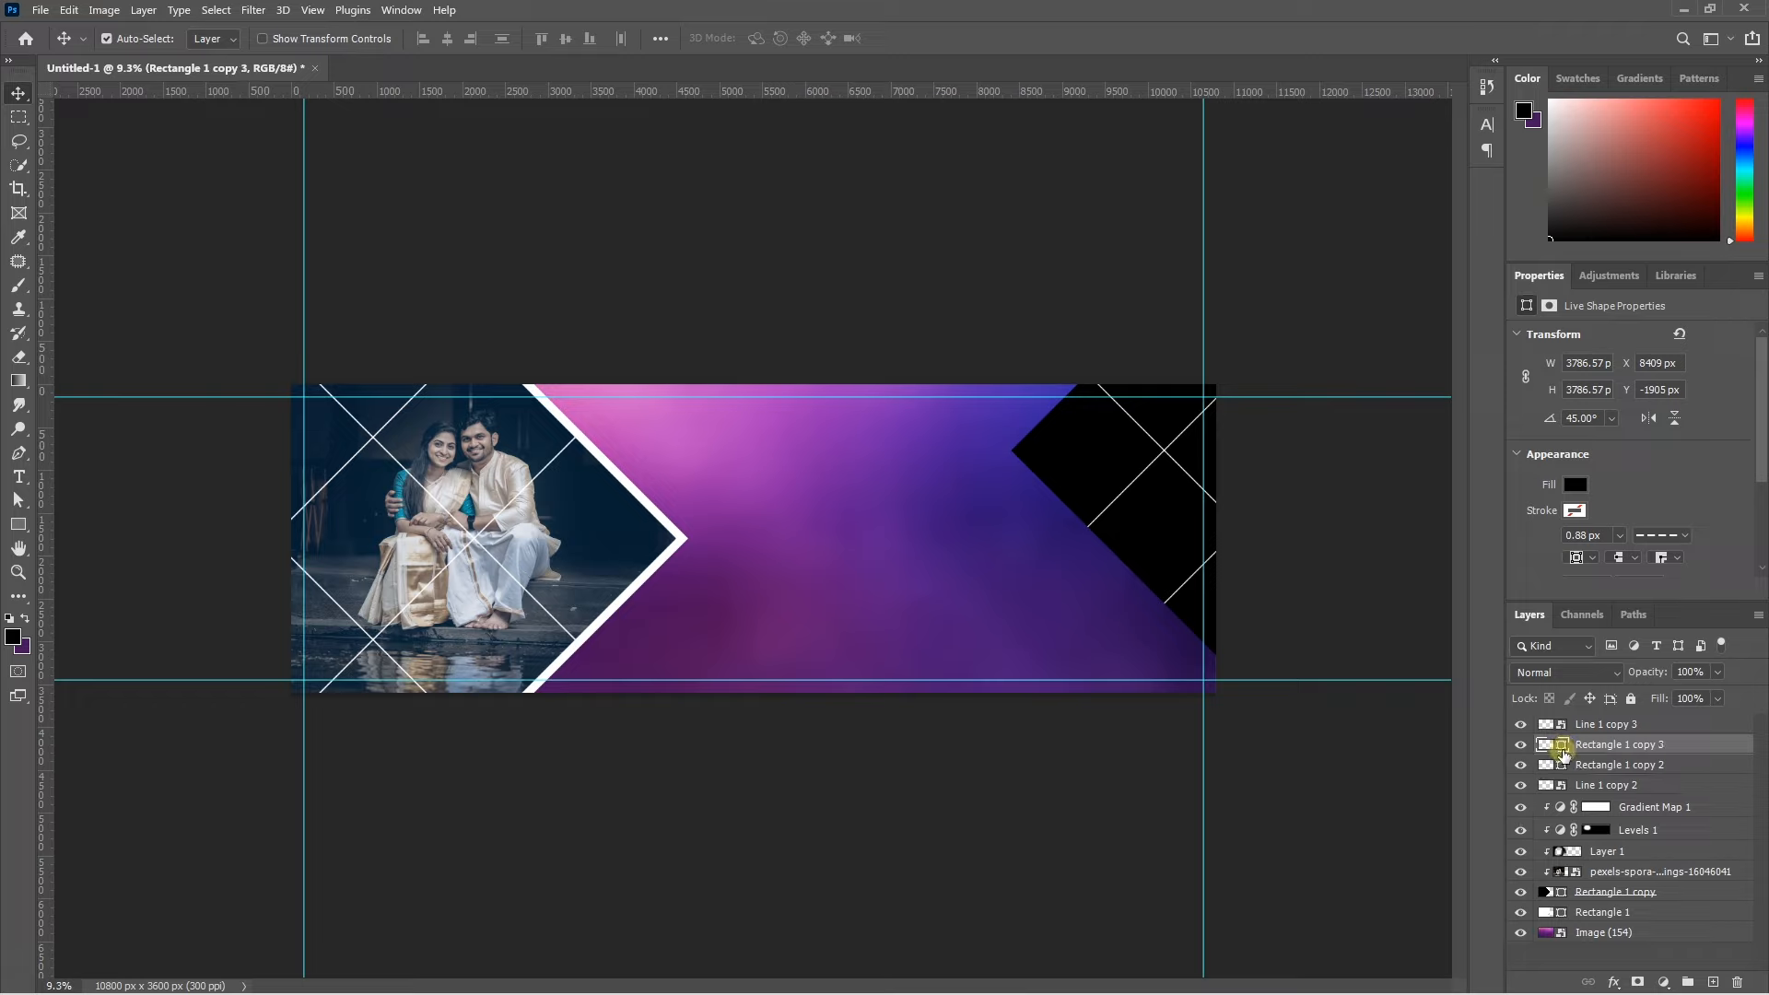
key(shift+Left)
key(shift+Left)
key(shift+Left)
key(shift+Left)
key(shift+Left)
key(shift+Left)
key(shift+Left)
key(shift+Left)
key(shift+Left)
key(shift+Left)
key(shift+Left)
key(shift+Left)
key(shift+Left)
key(shift+Left)
key(shift+Left)
key(shift+Left)
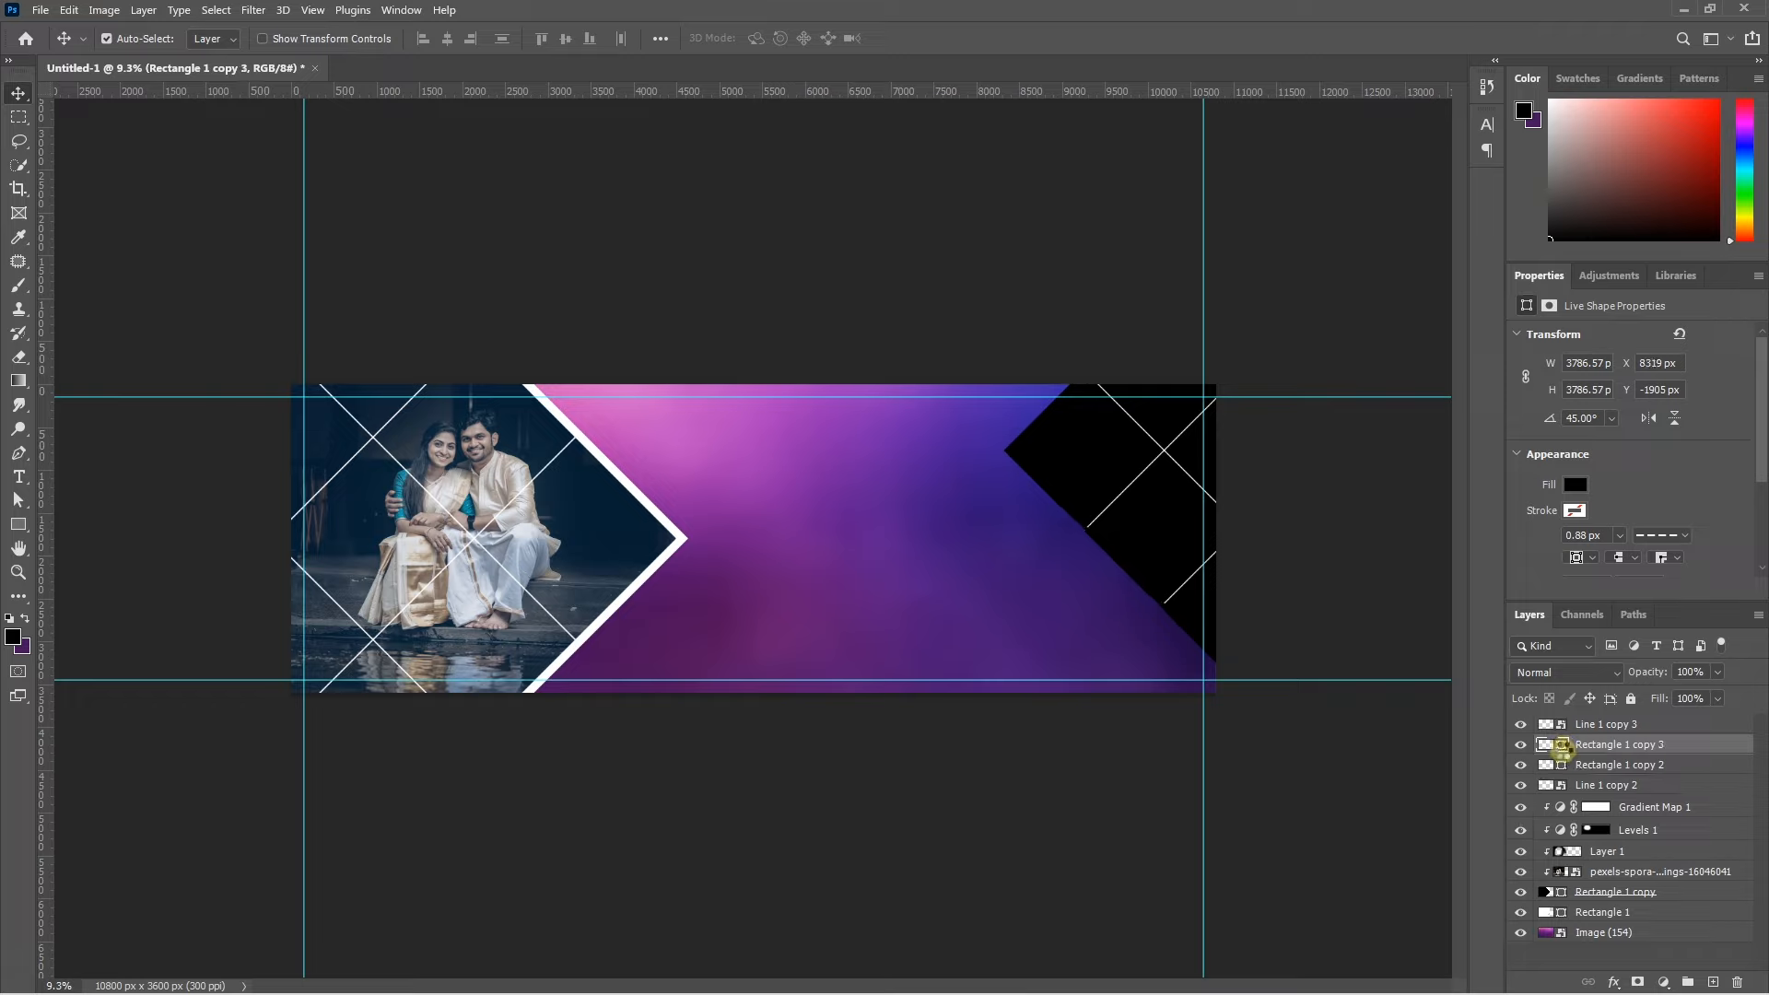
key(shift+Left)
key(shift+Left)
key(shift+Left)
key(shift+Left)
key(shift+Left)
key(shift+Left)
key(shift+Left)
key(shift+Left)
key(shift+Left)
key(shift+Left)
key(shift+Left)
key(shift+Left)
key(shift+Left)
key(shift+Left)
key(shift+Left)
key(shift+Left)
key(shift+Left)
key(shift+Left)
key(shift+Left)
key(shift+Left)
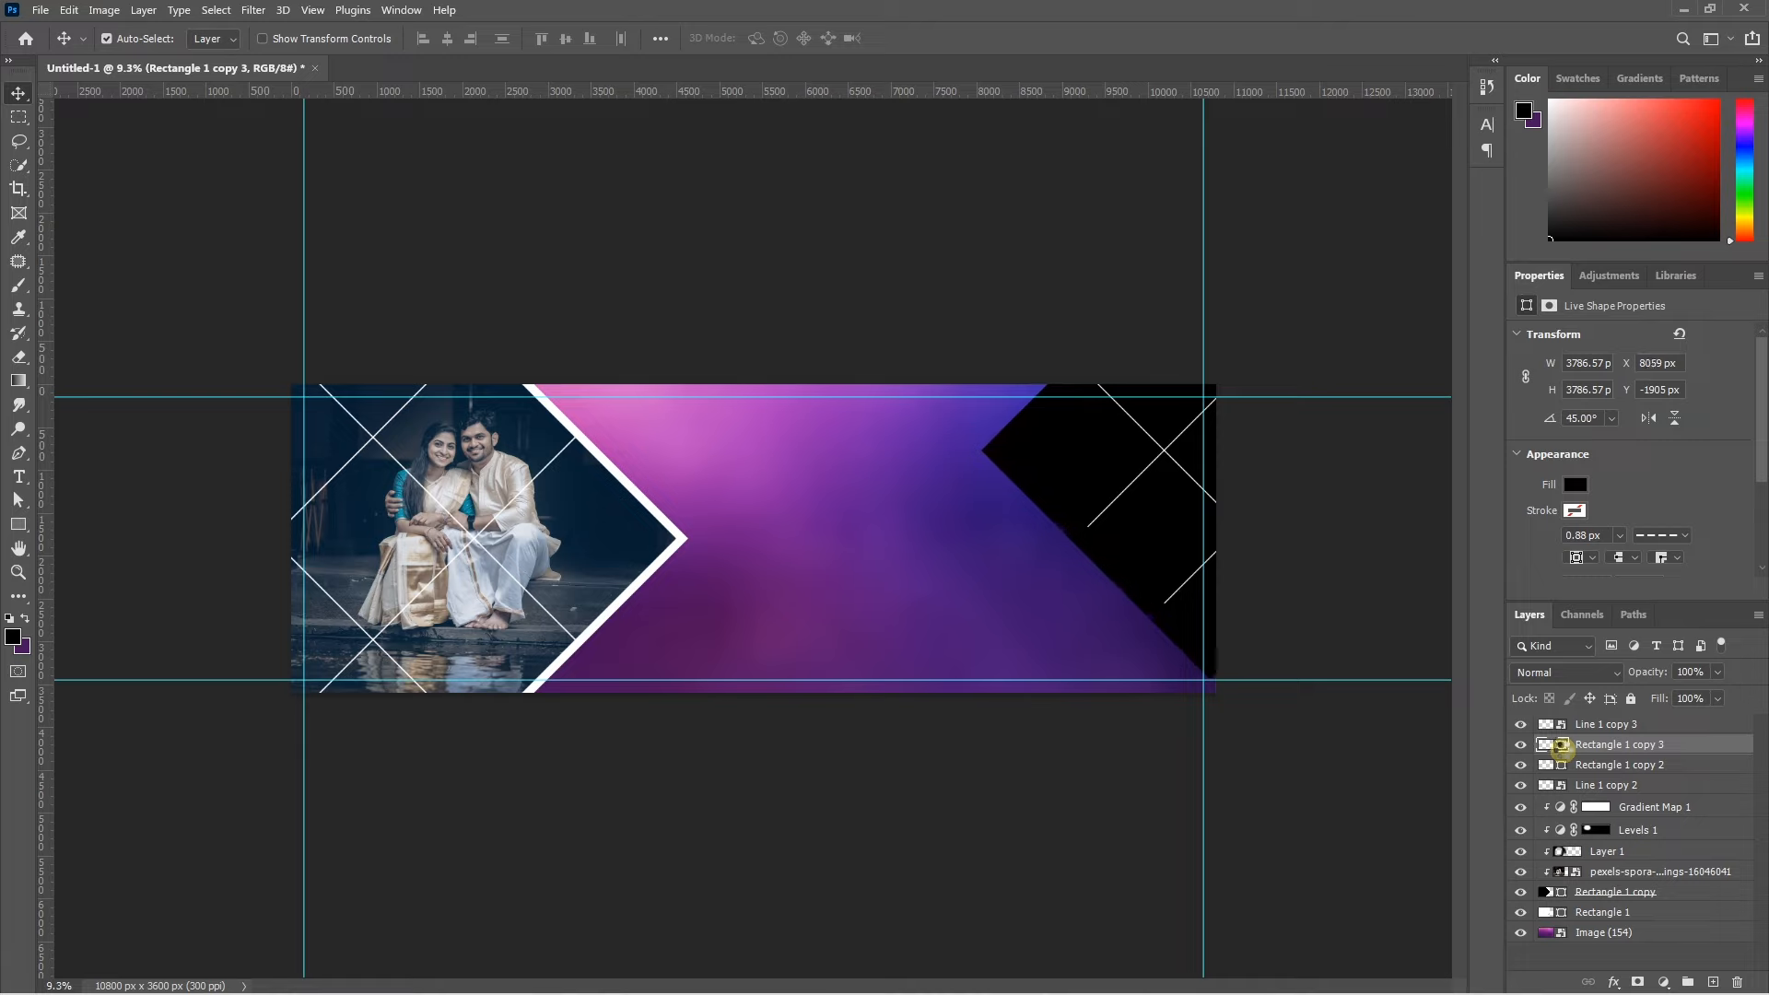
Fill the shifted diamond copy with white and place it beneath the black diamond as a border at an X position of about 8269 px.
click(1575, 485)
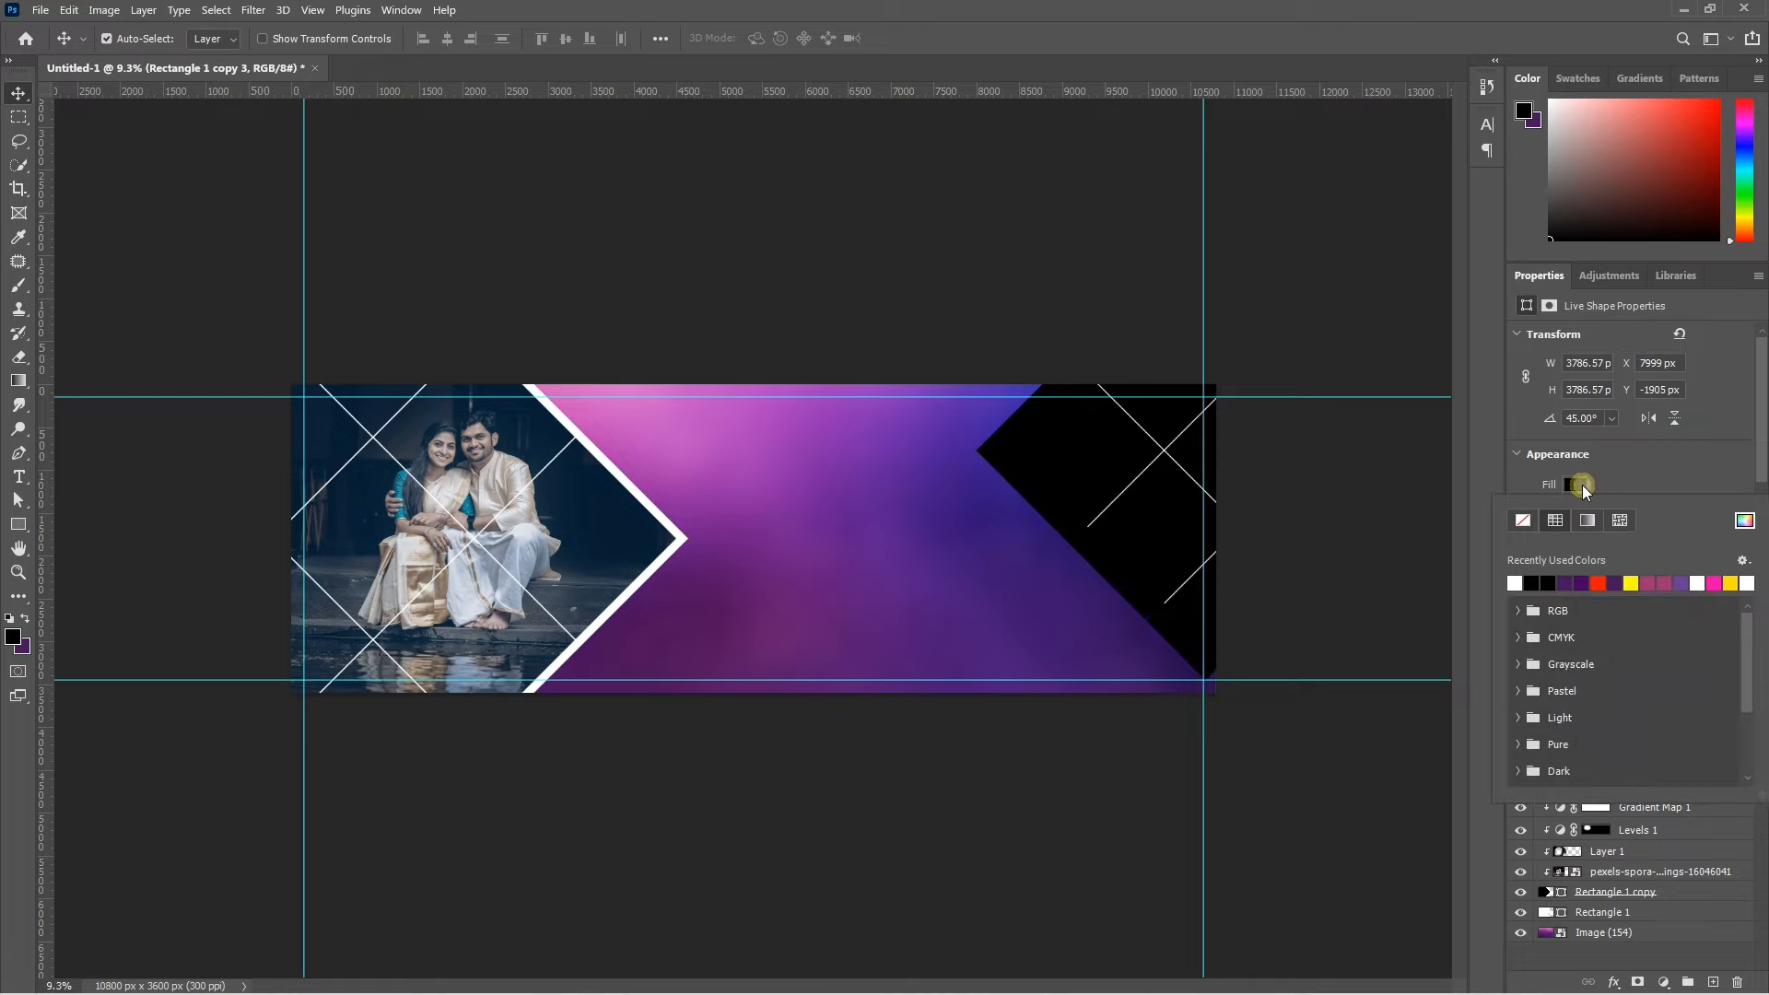
click(1517, 580)
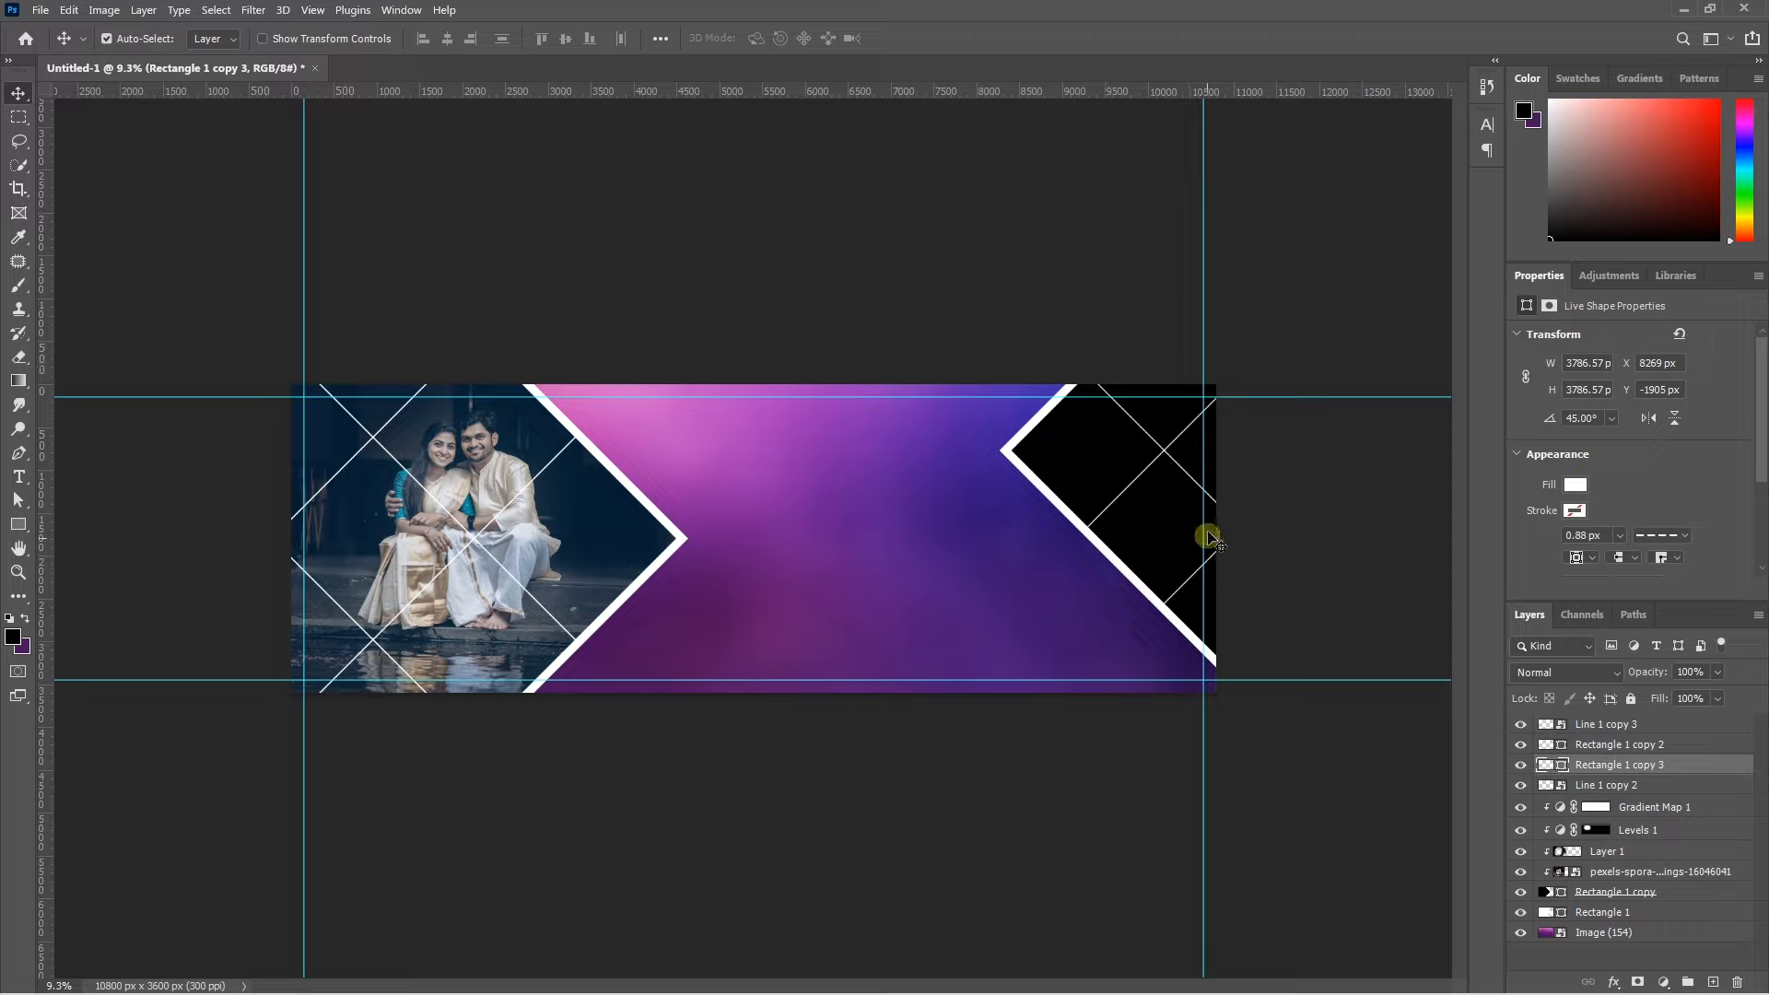
Draw a 1164 px square above the grid lines over the black diamond's left grid cell, filled with white and without a stroke.
click(1606, 726)
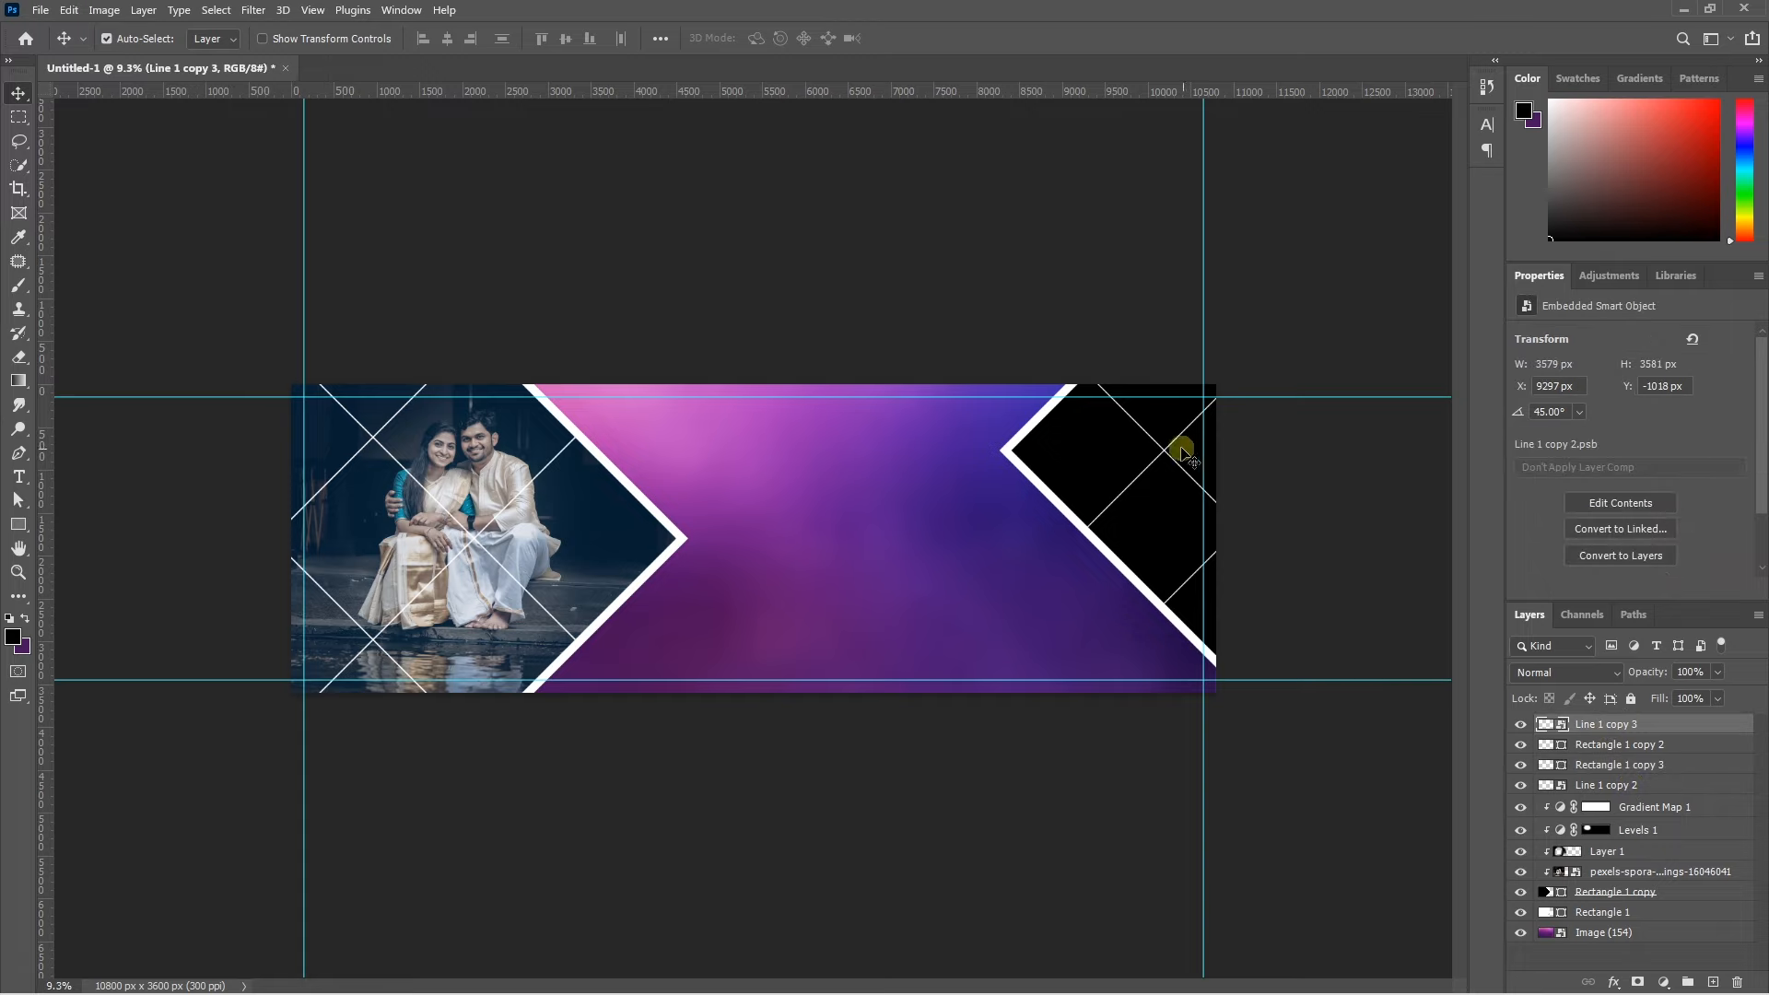
scroll(1135, 425, up, 6)
click(18, 524)
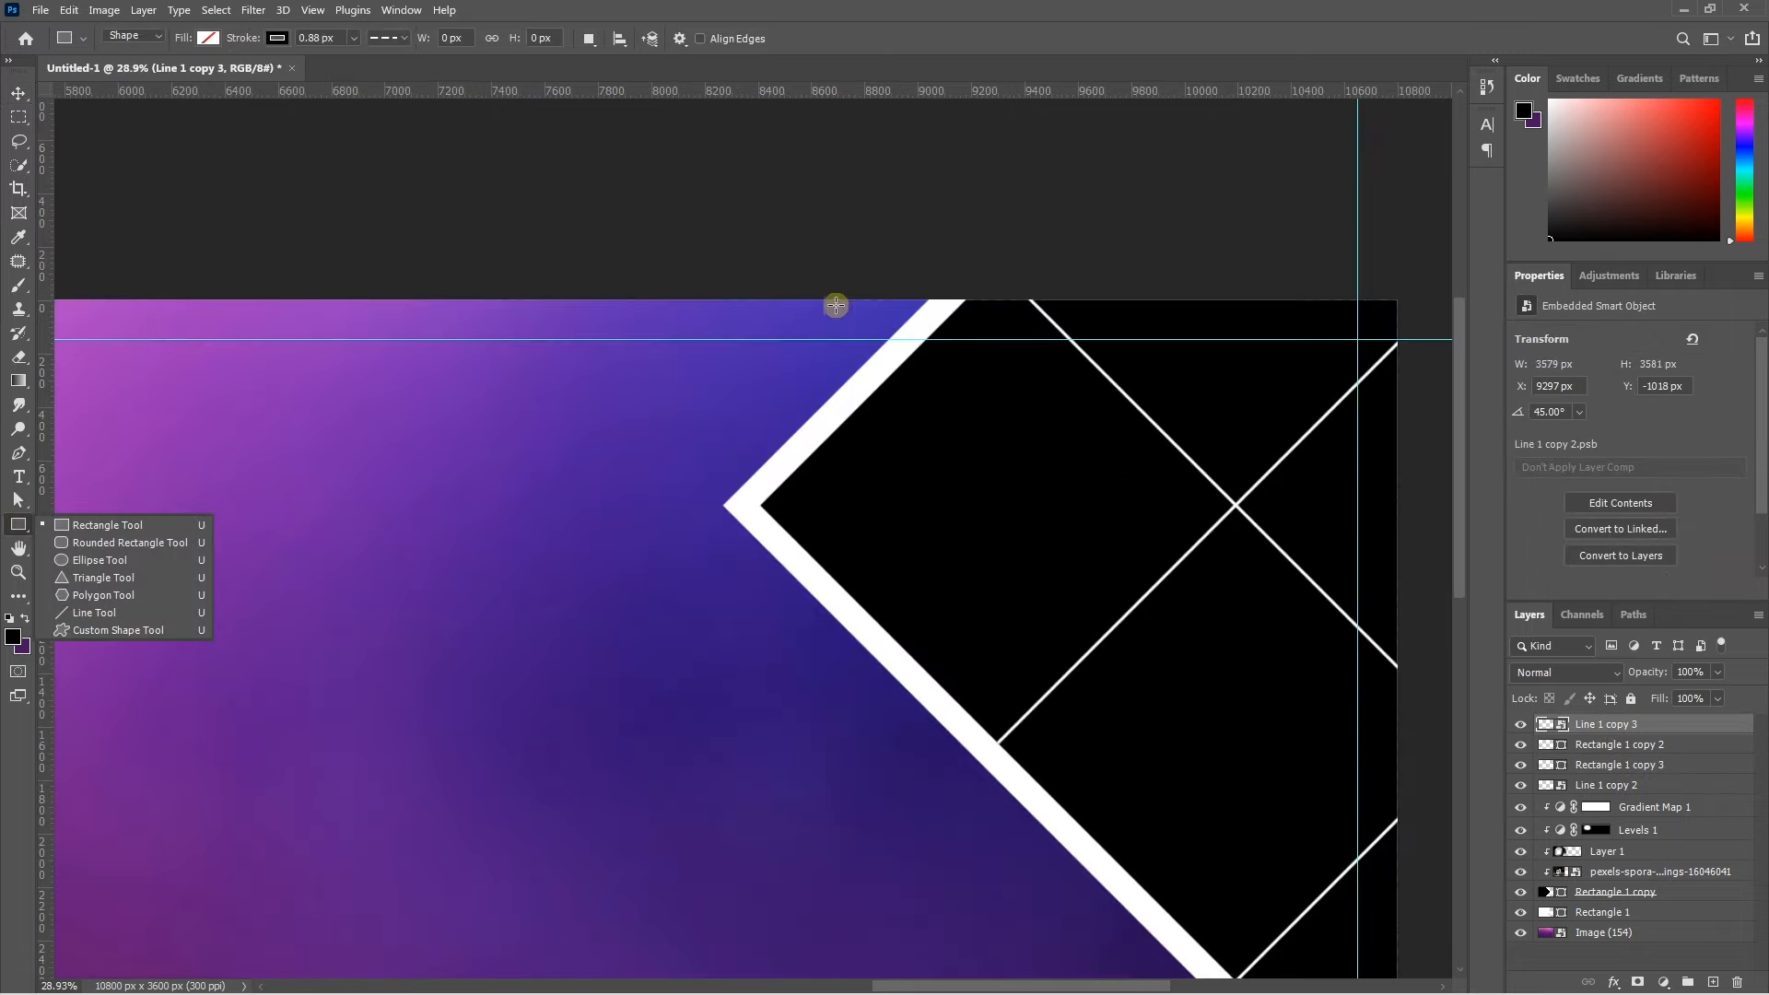
mouse_move(839, 305)
mouse_down()
mouse_move(911, 394)
mouse_move(1190, 635)
mouse_move(1161, 614)
mouse_up()
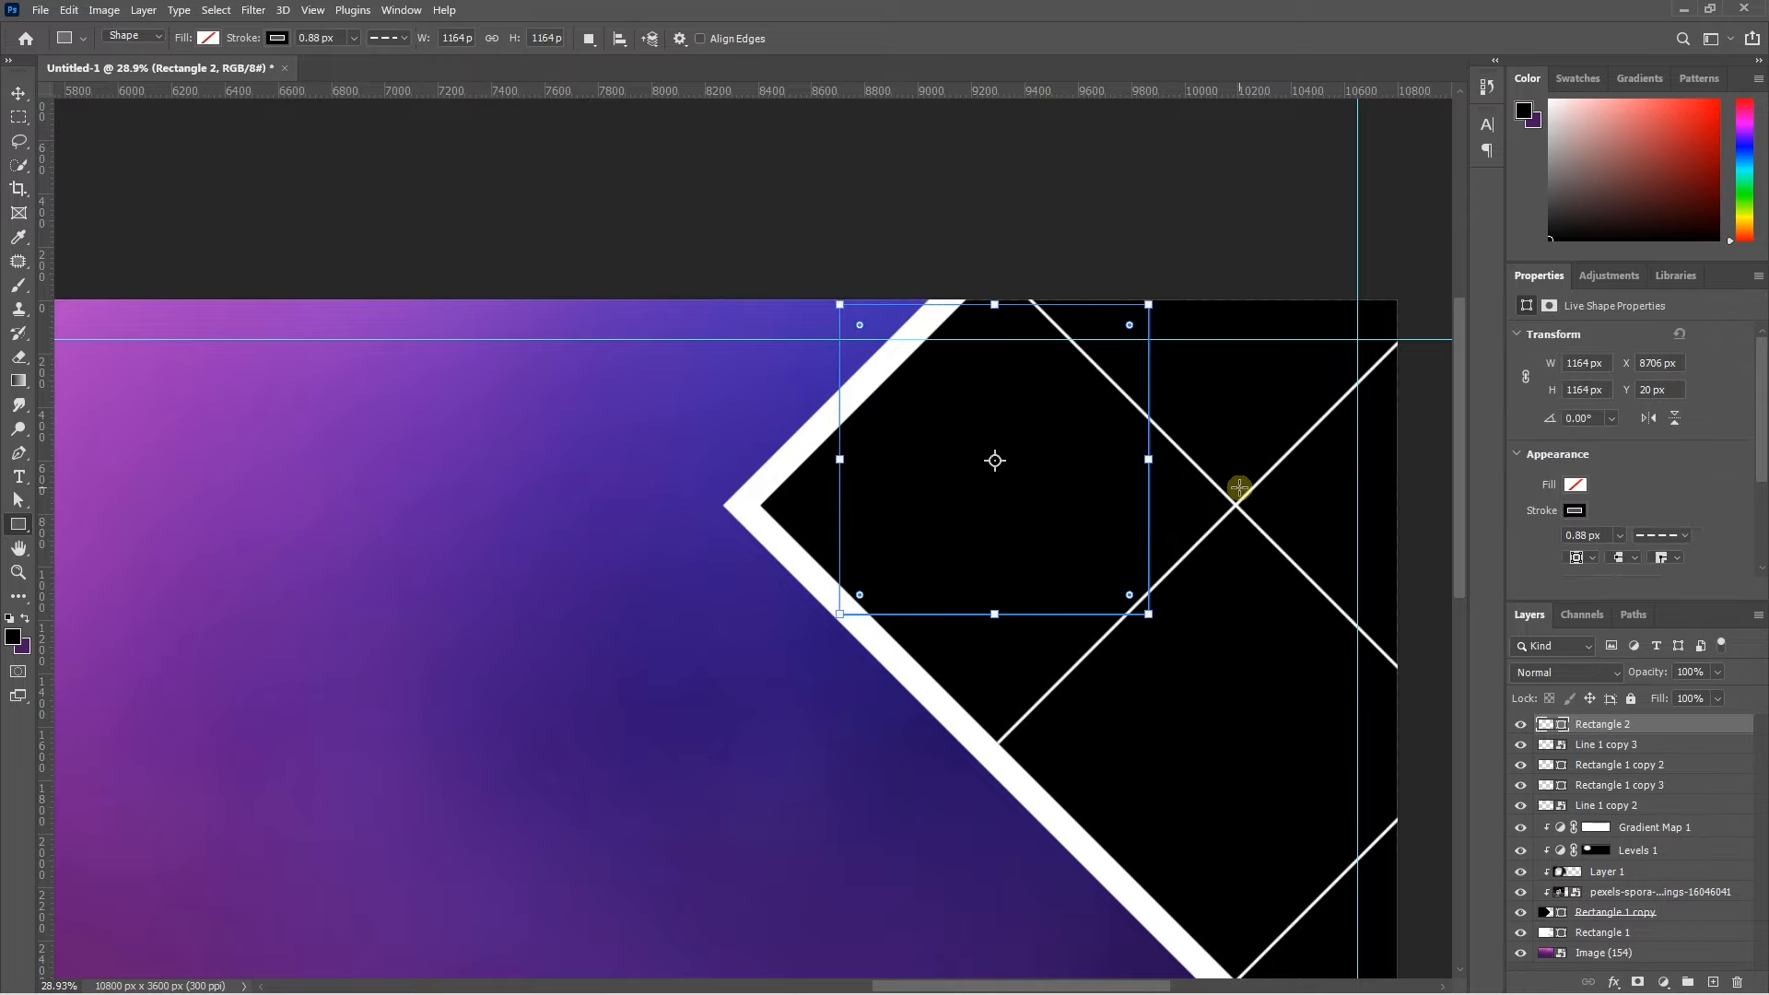
click(1576, 485)
click(1518, 580)
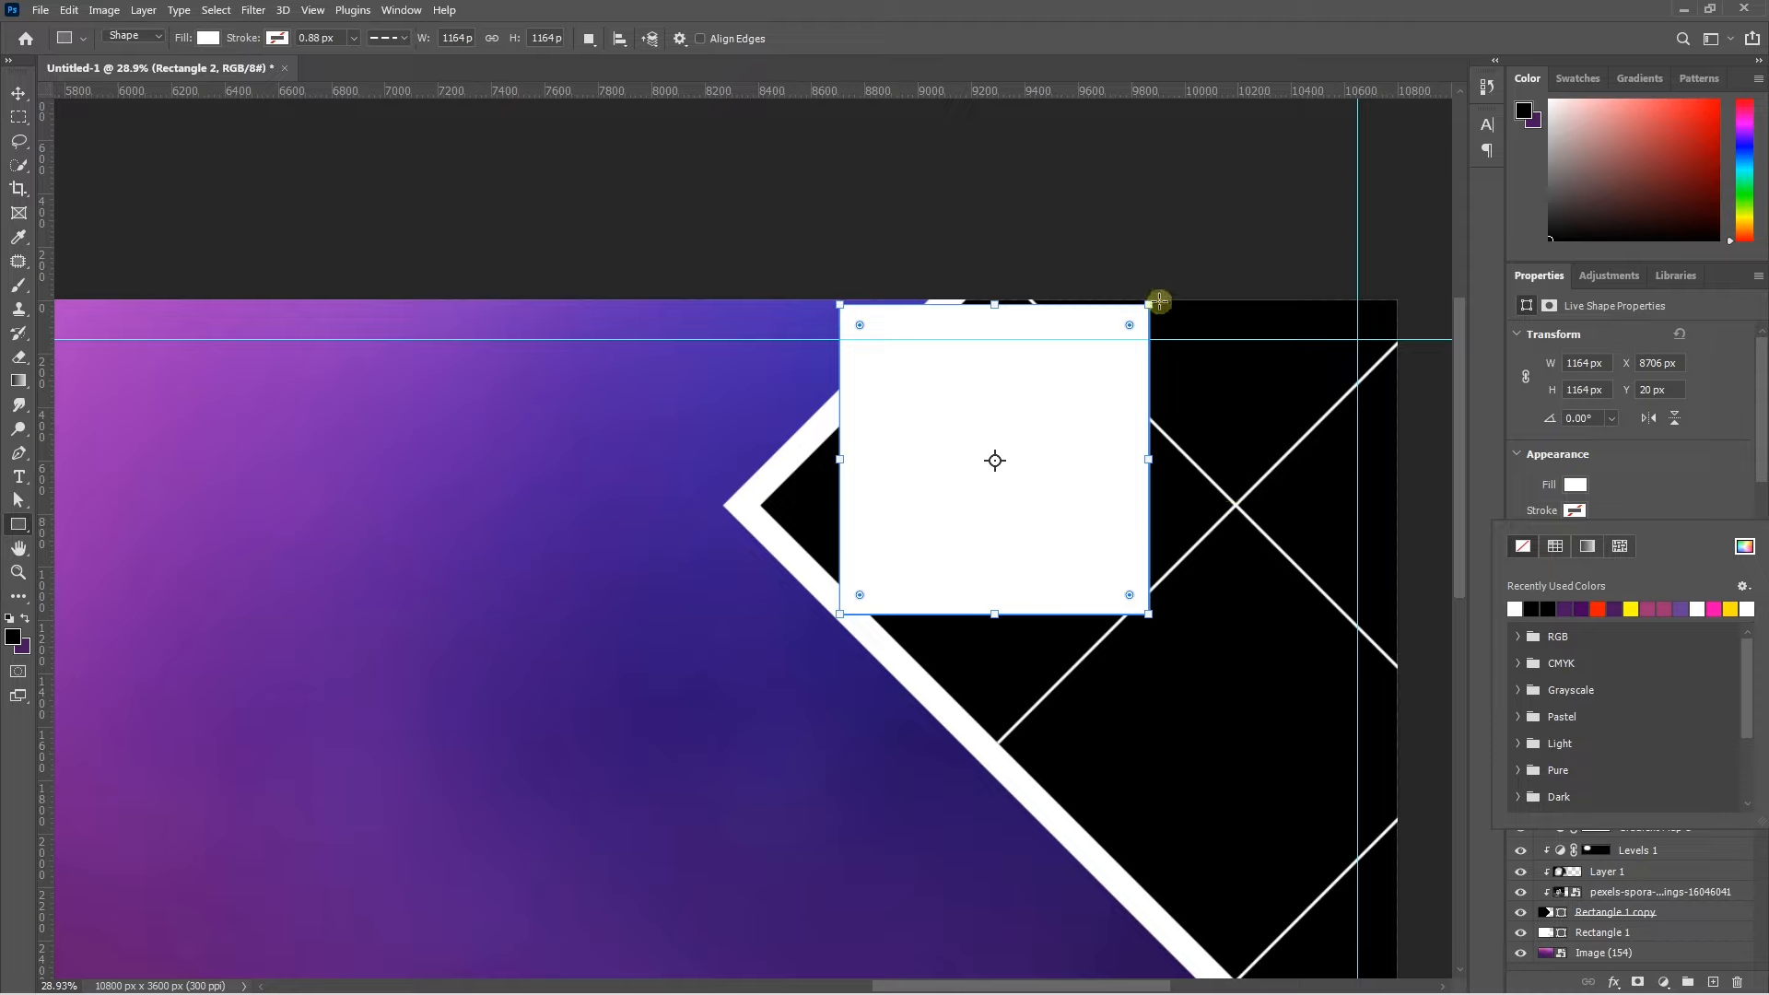
Rotate the white square 45° and enlarge it to about 1282 px so it fills the diamond's left grid cell.
drag(1161, 296, 1200, 433)
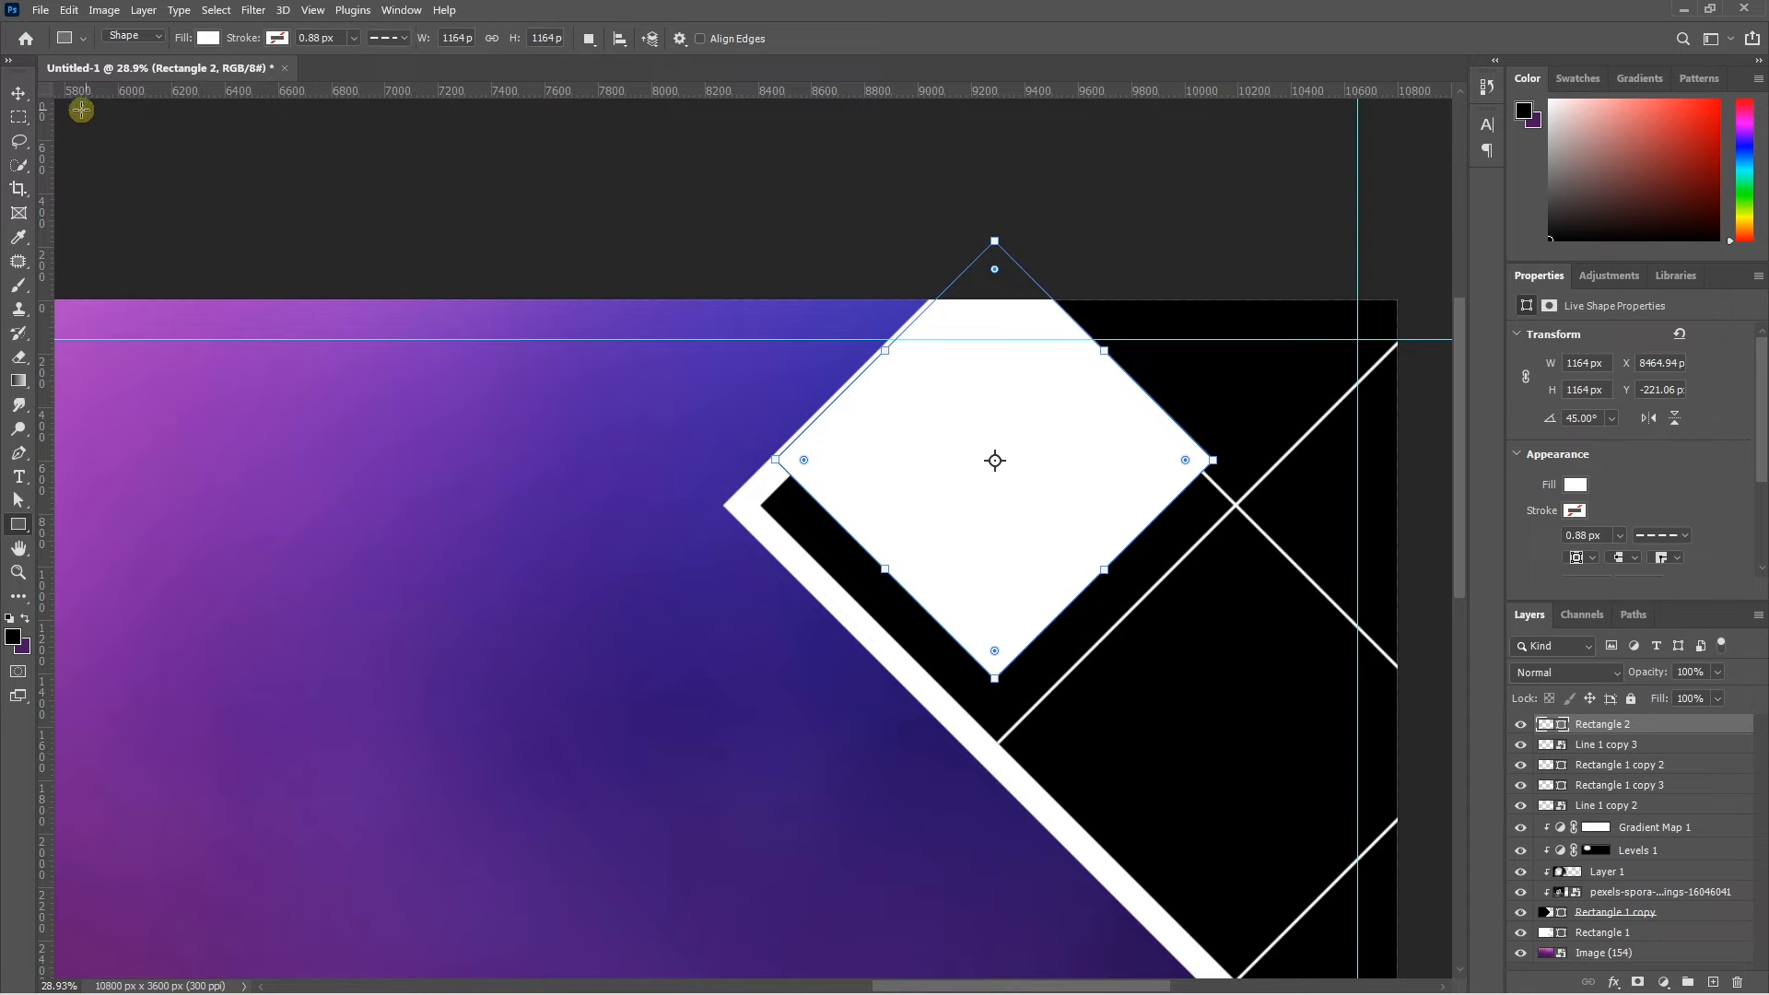
click(19, 94)
drag(936, 477, 911, 513)
key(ctrl+t)
drag(1188, 499, 1223, 499)
drag(1100, 510, 1109, 517)
drag(762, 504, 751, 503)
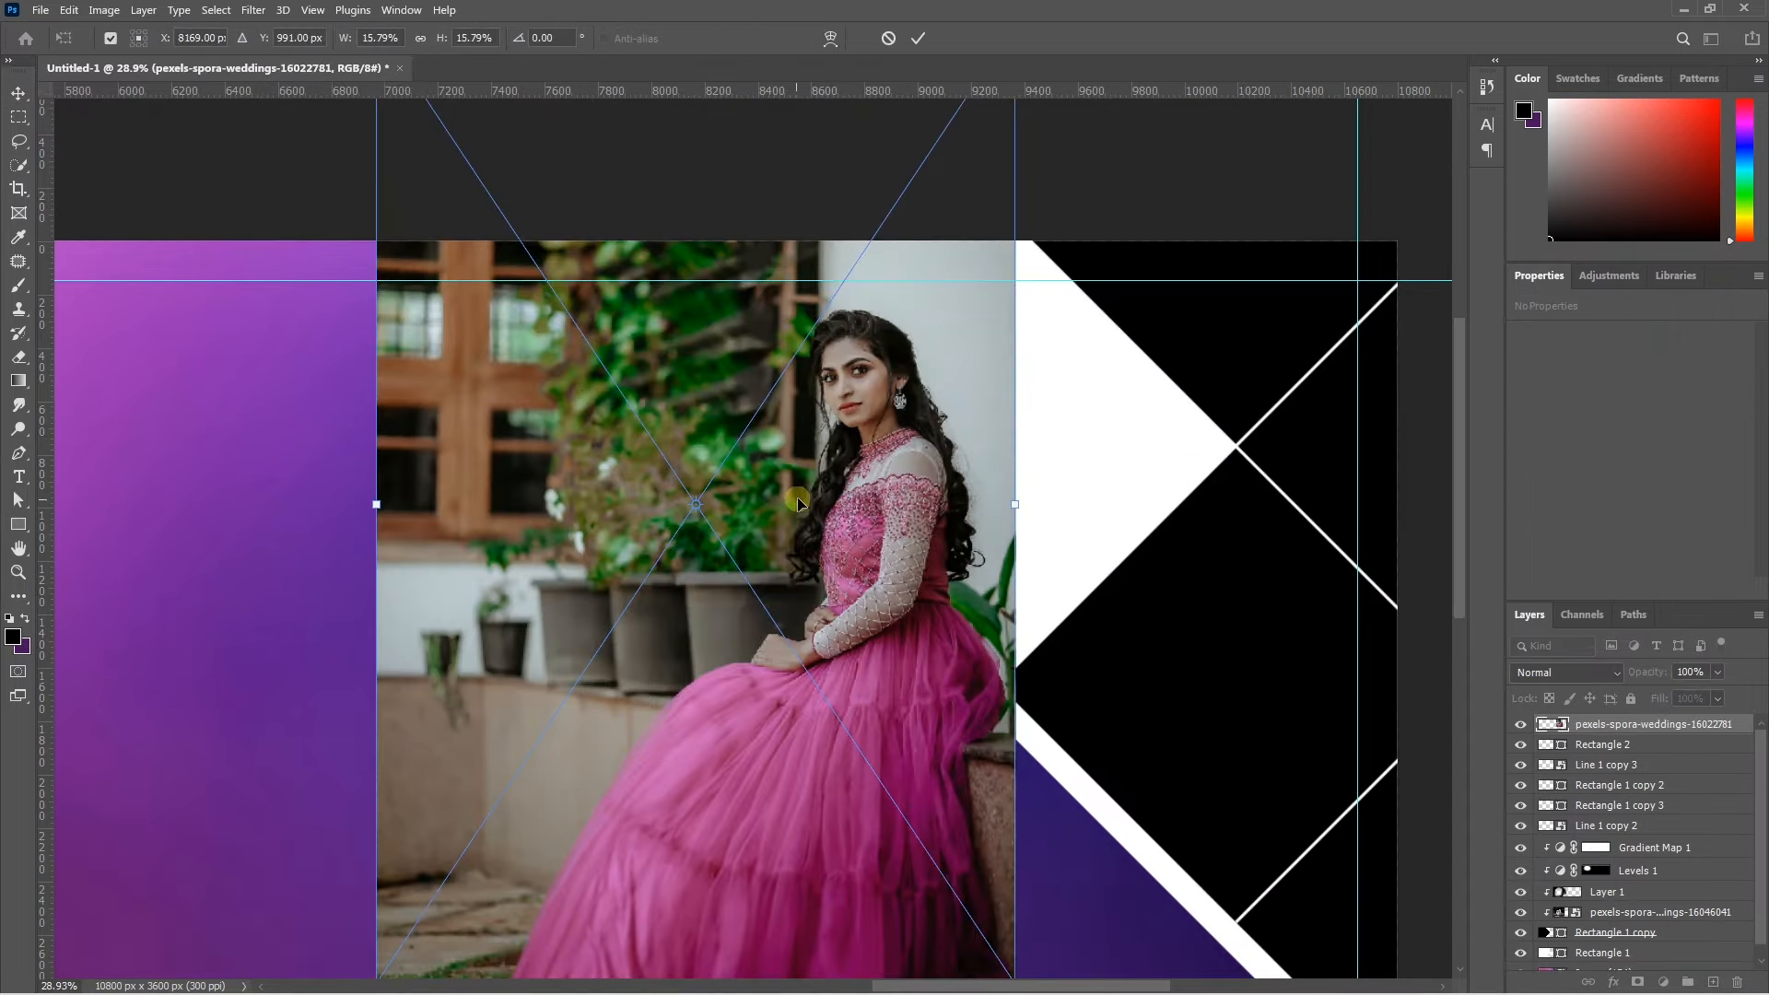
Place the photo pexels-spora-weddings-16022781 over the white diamond and clip it to that shape.
key(Return)
drag(790, 512, 971, 459)
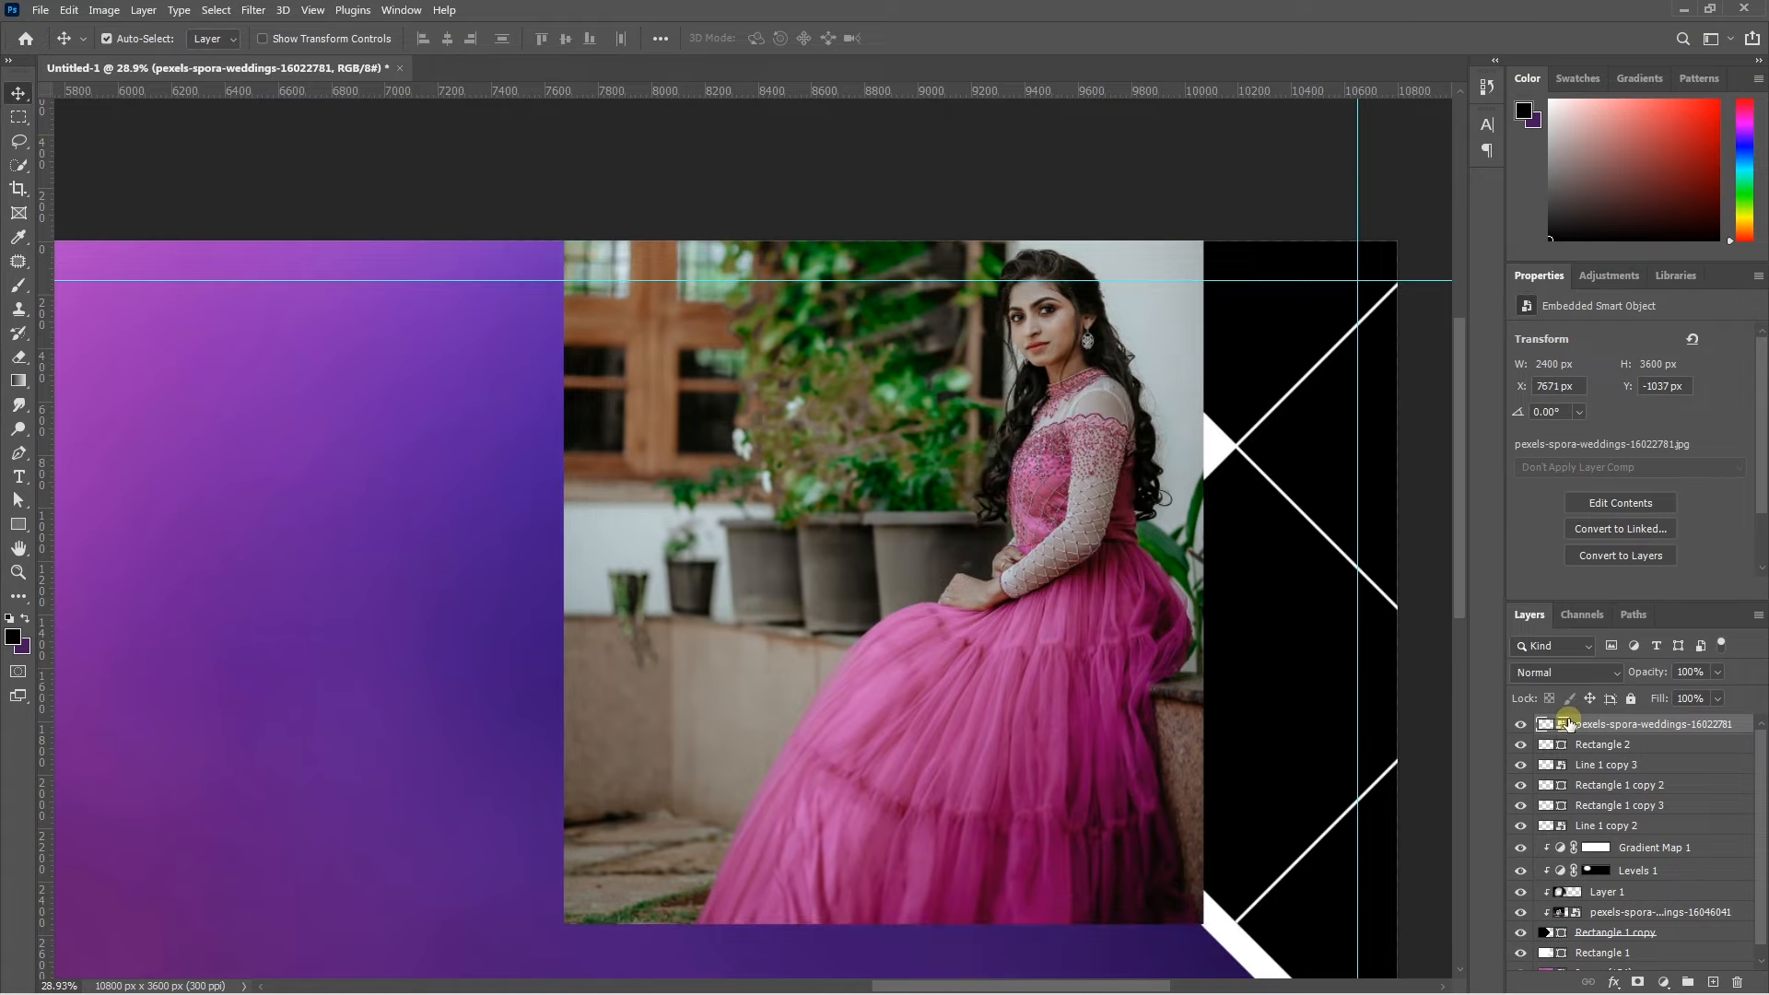
alt+click(1596, 734)
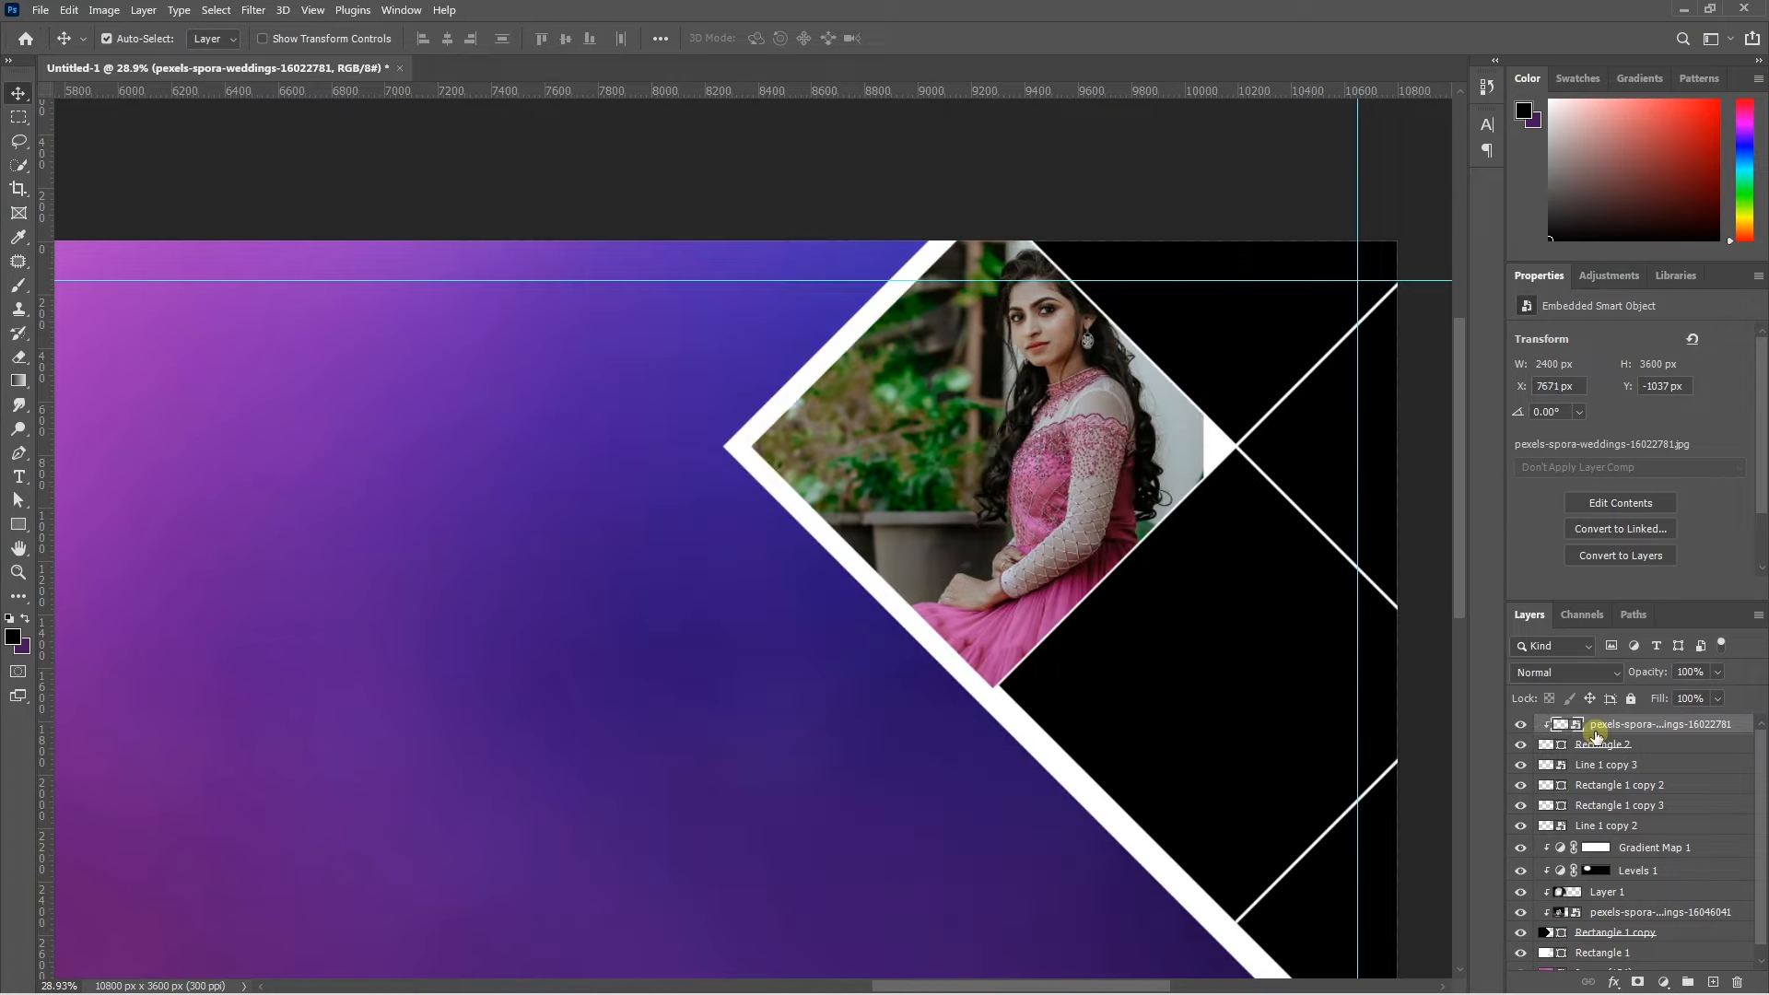
Scale the clipped photo of the woman in pink to about 11.51% and reposition her within the diamond.
drag(1048, 445, 1010, 497)
key(ctrl+t)
scroll(737, 507, down, 1)
drag(805, 907, 848, 680)
drag(941, 534, 983, 578)
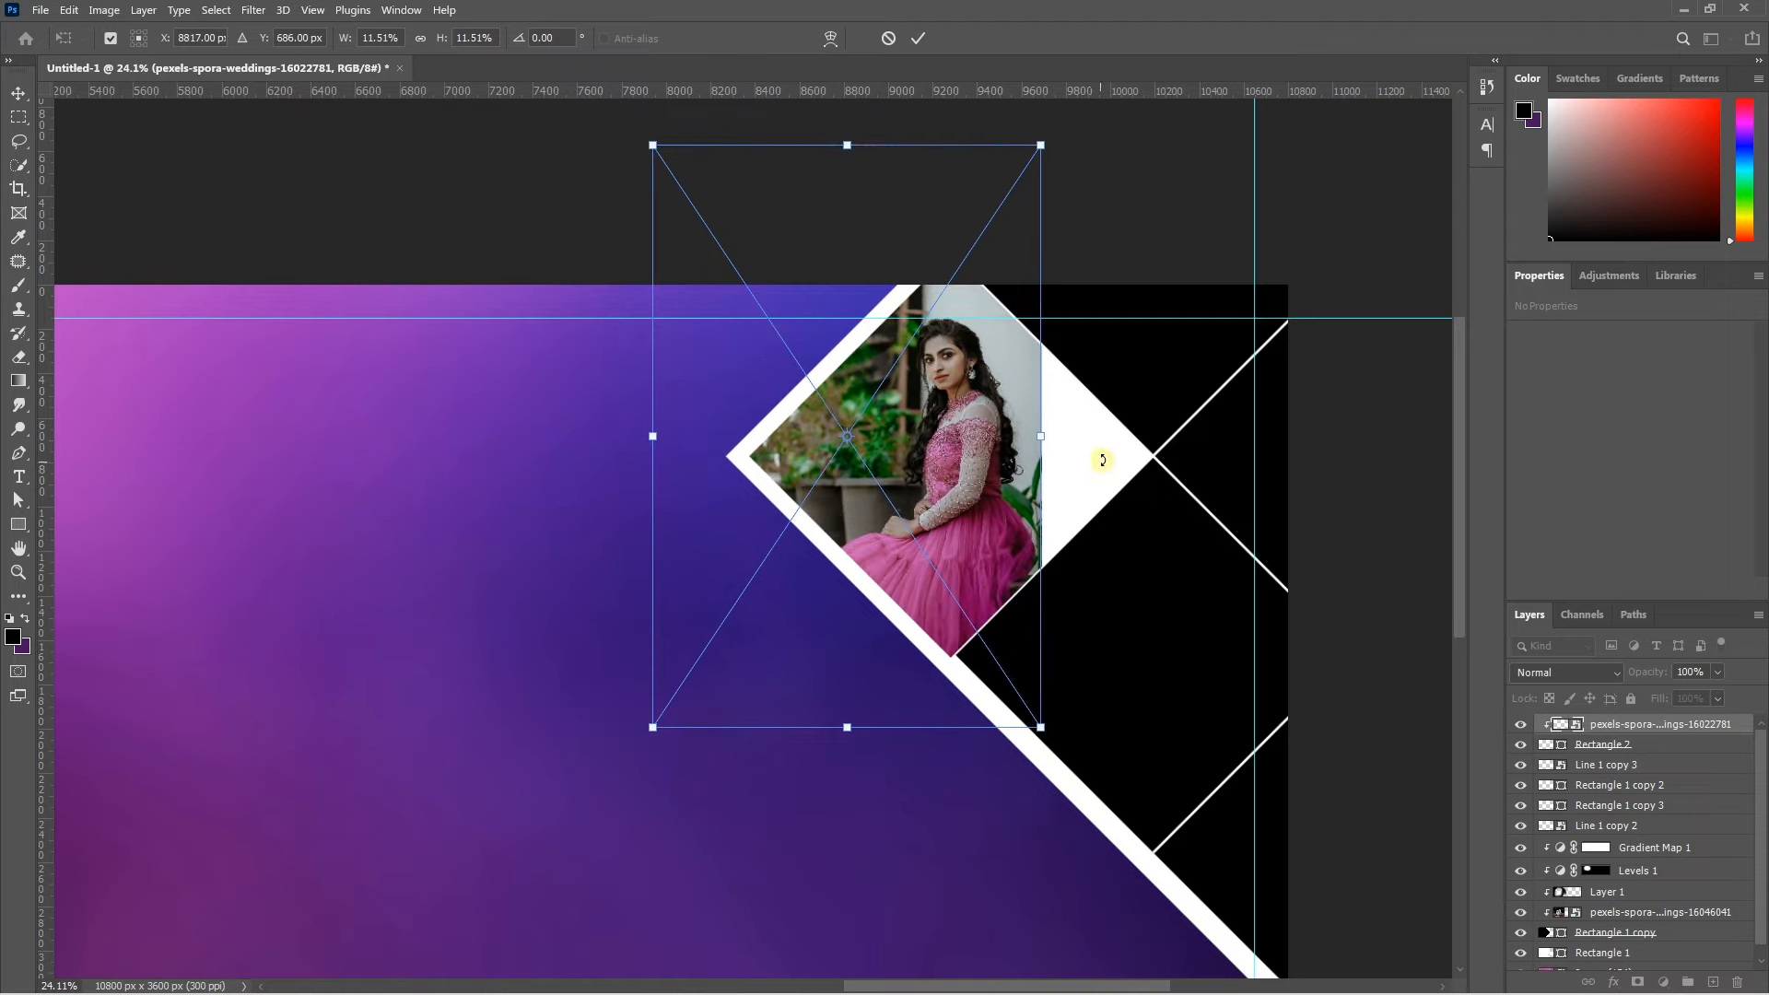
key(Return)
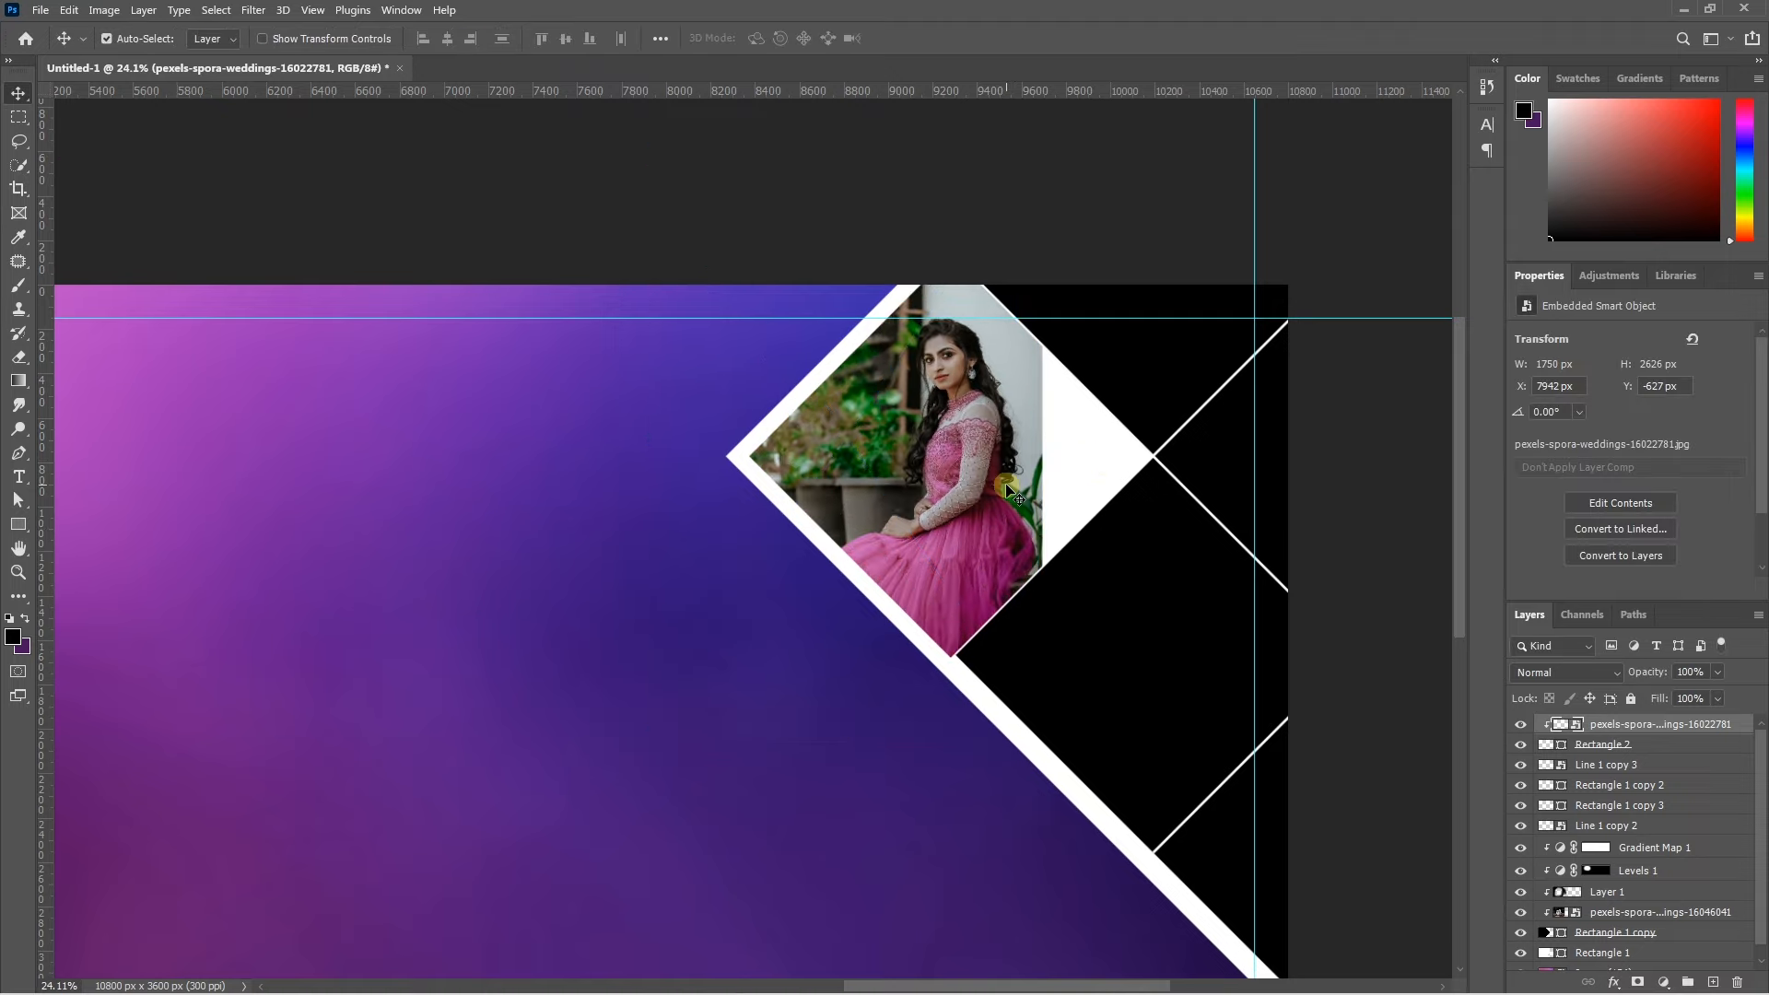
Open the pink-dress photo's smart object contents and extend its canvas on the right to about 6259 px wide with a content-aware crop.
double_click(1565, 726)
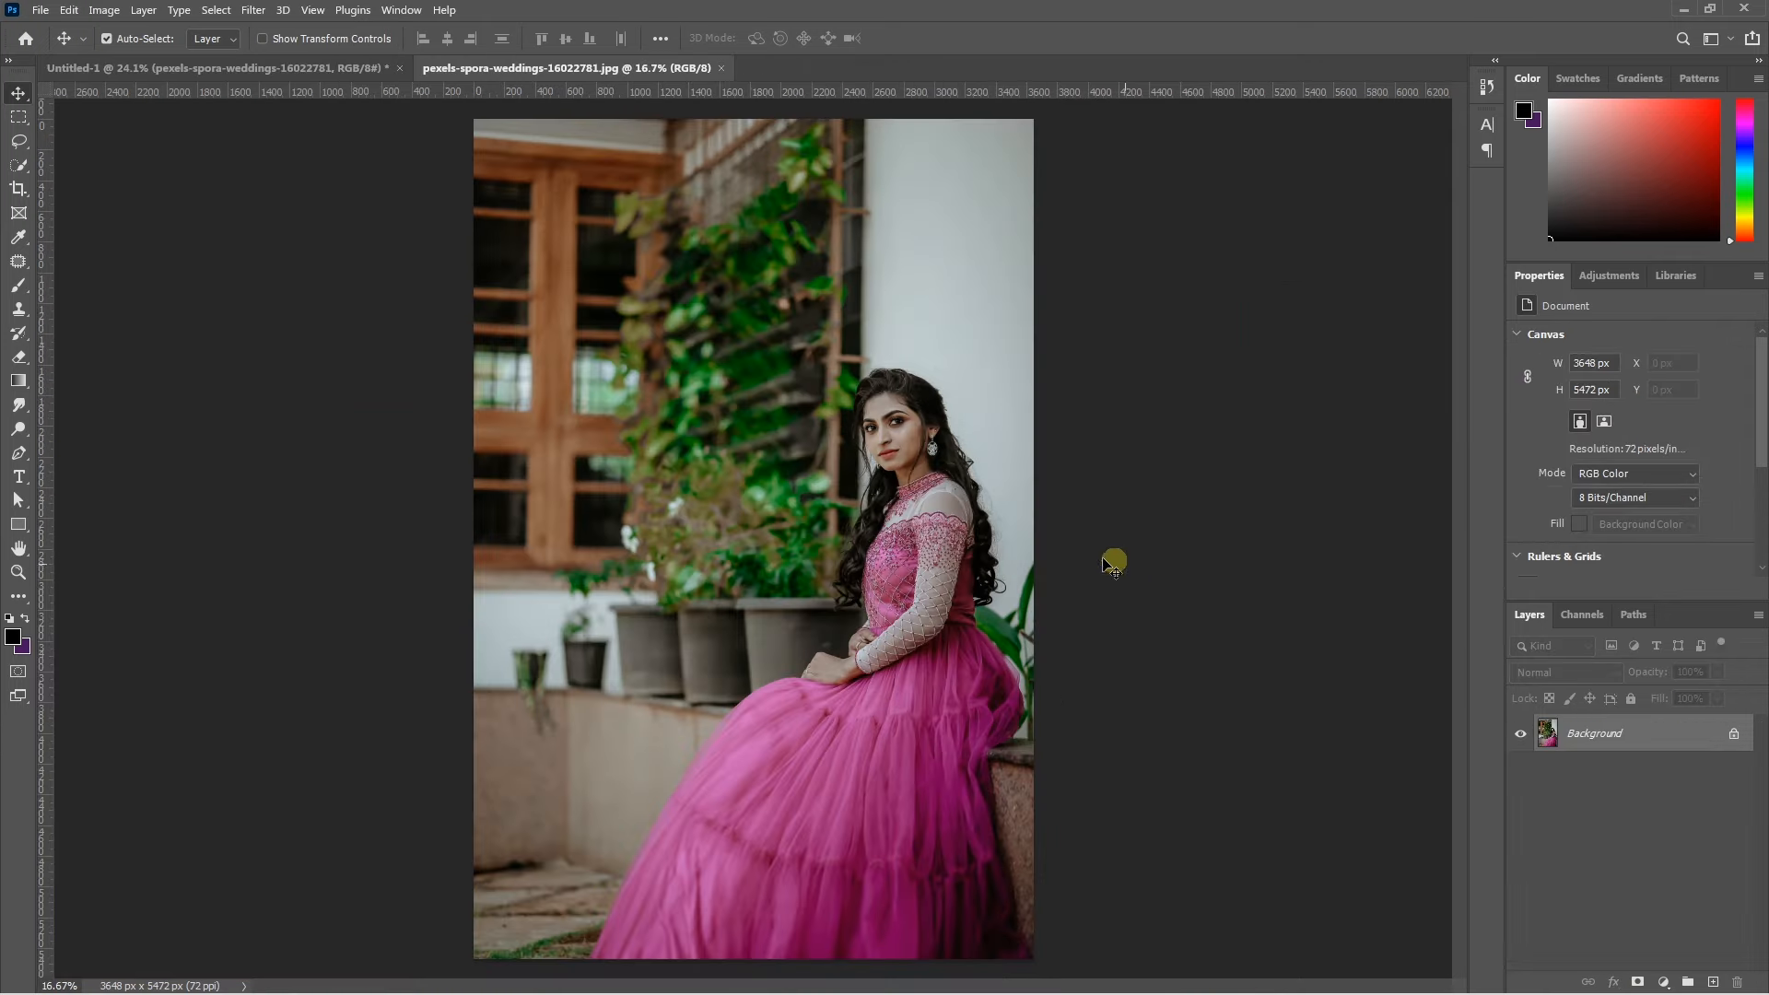
key(ctrl+minus)
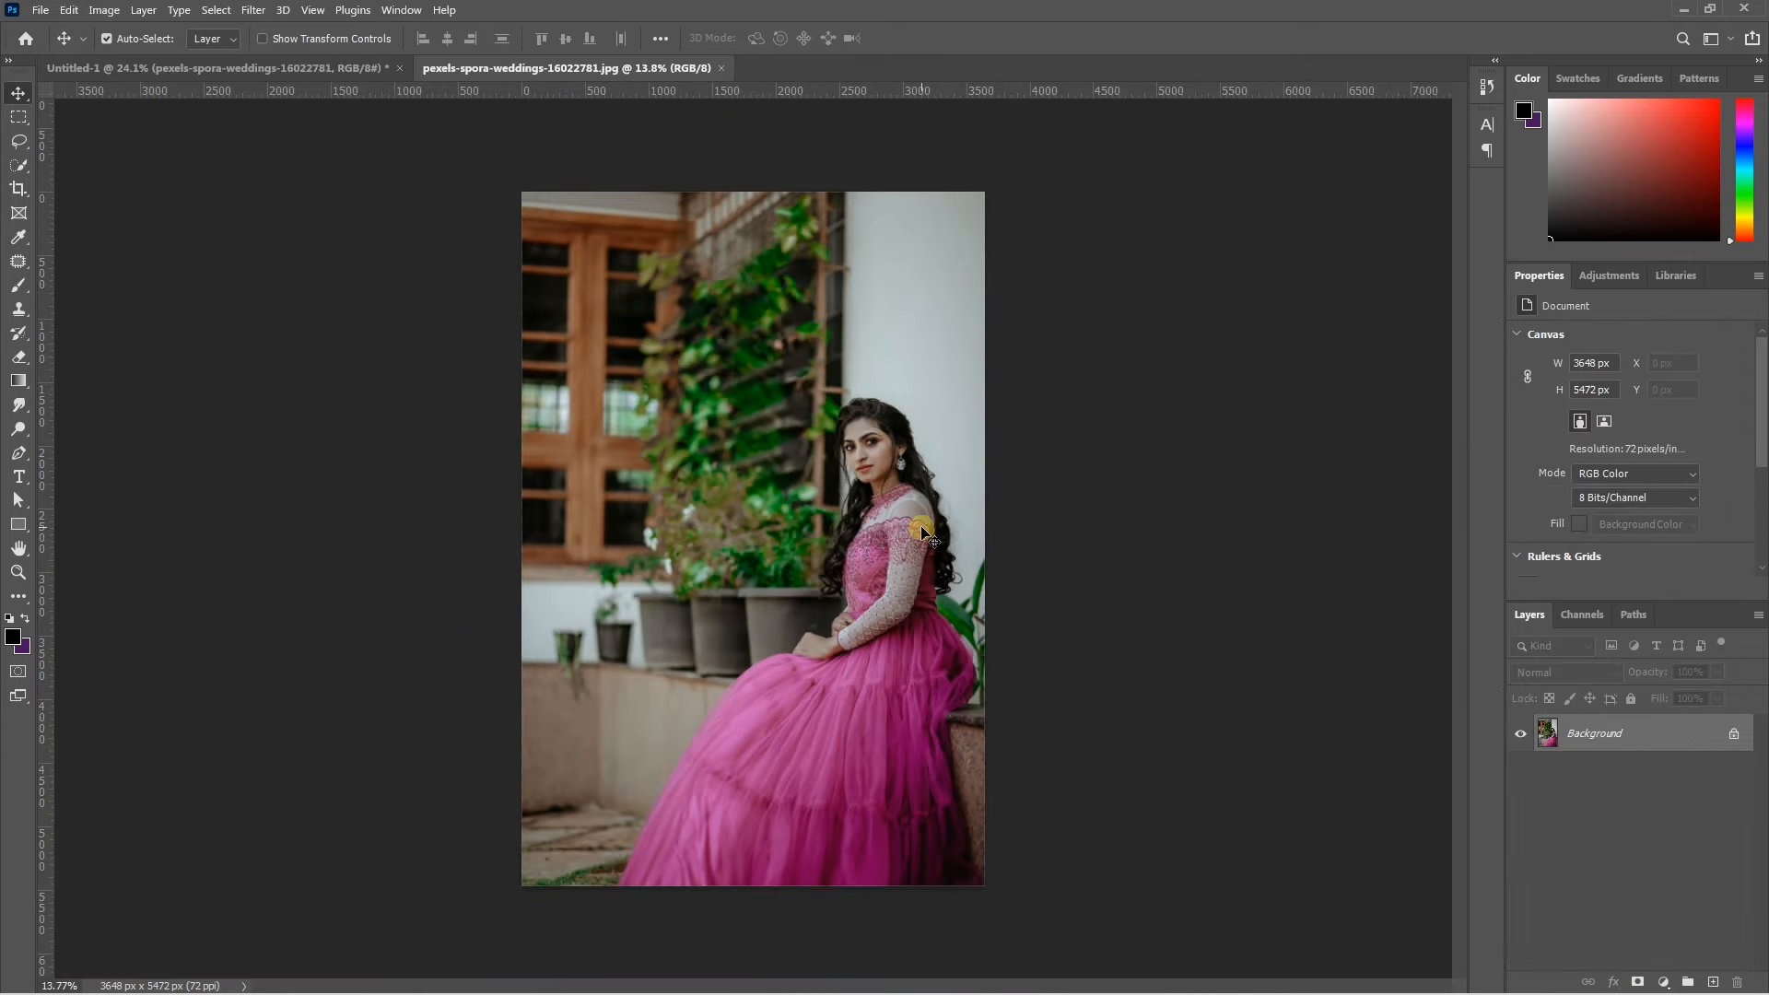
key(c)
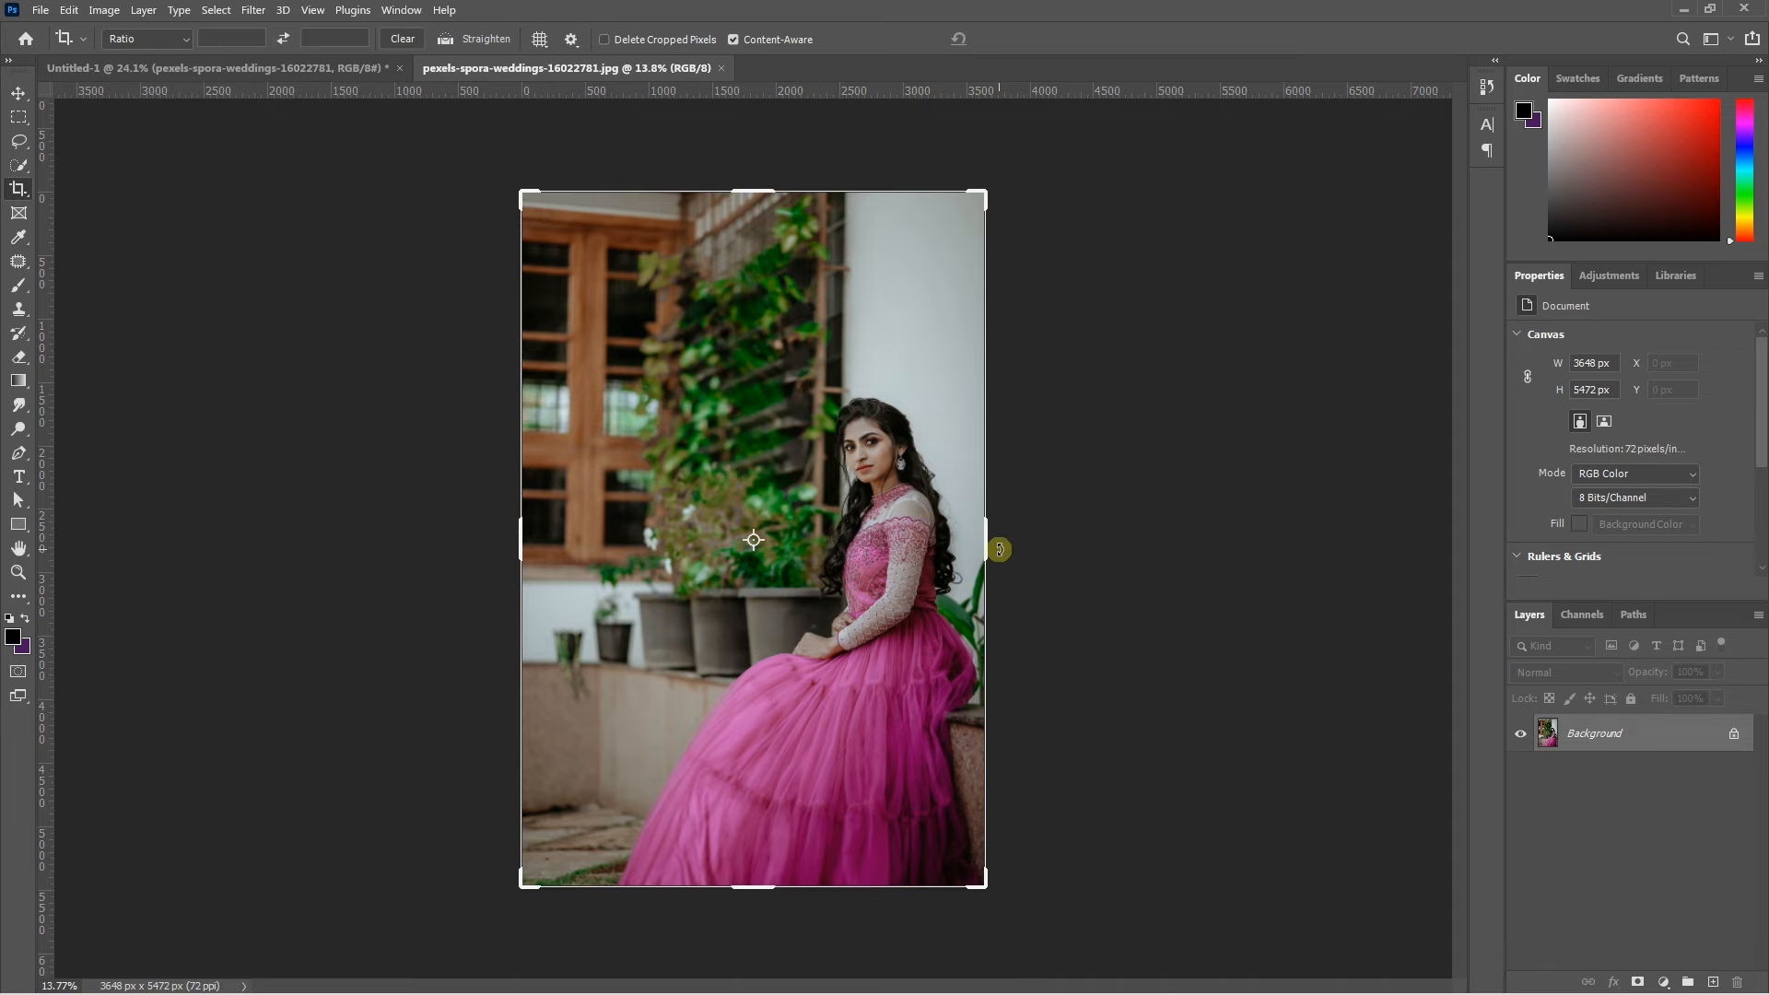
drag(988, 544, 1153, 556)
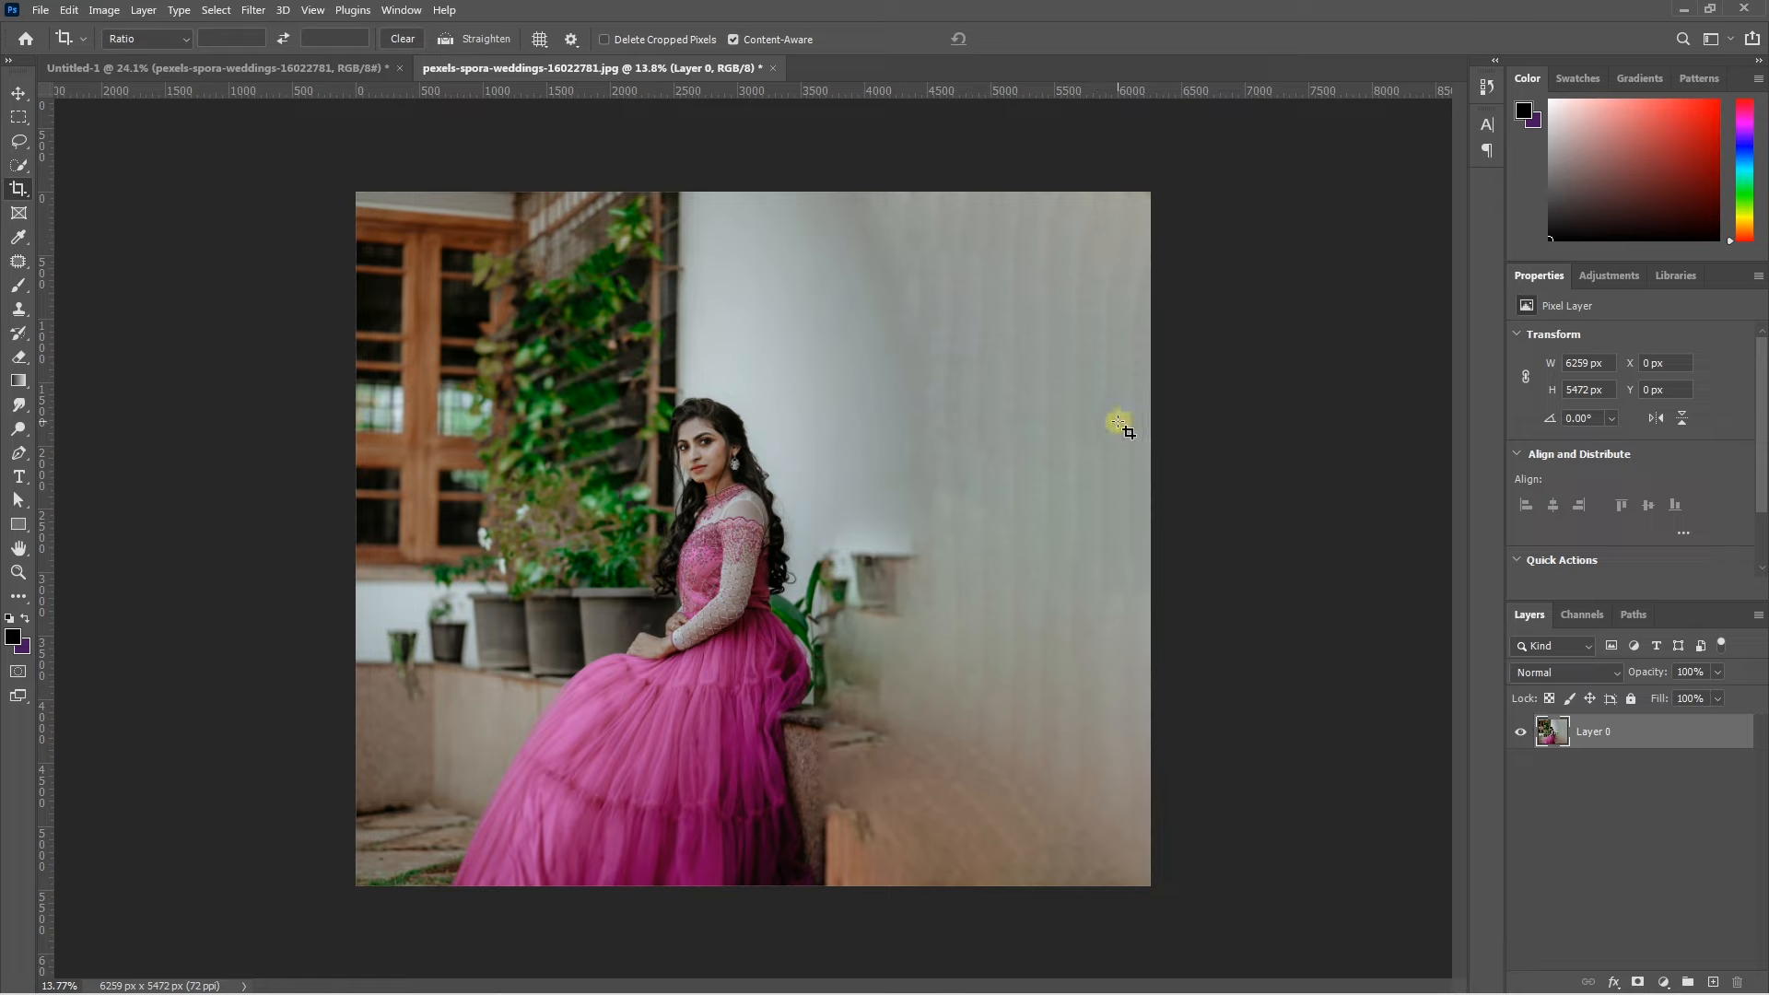
Save the extended photo as a JPEG at quality 12 and close it to return to the album page.
key(ctrl+s)
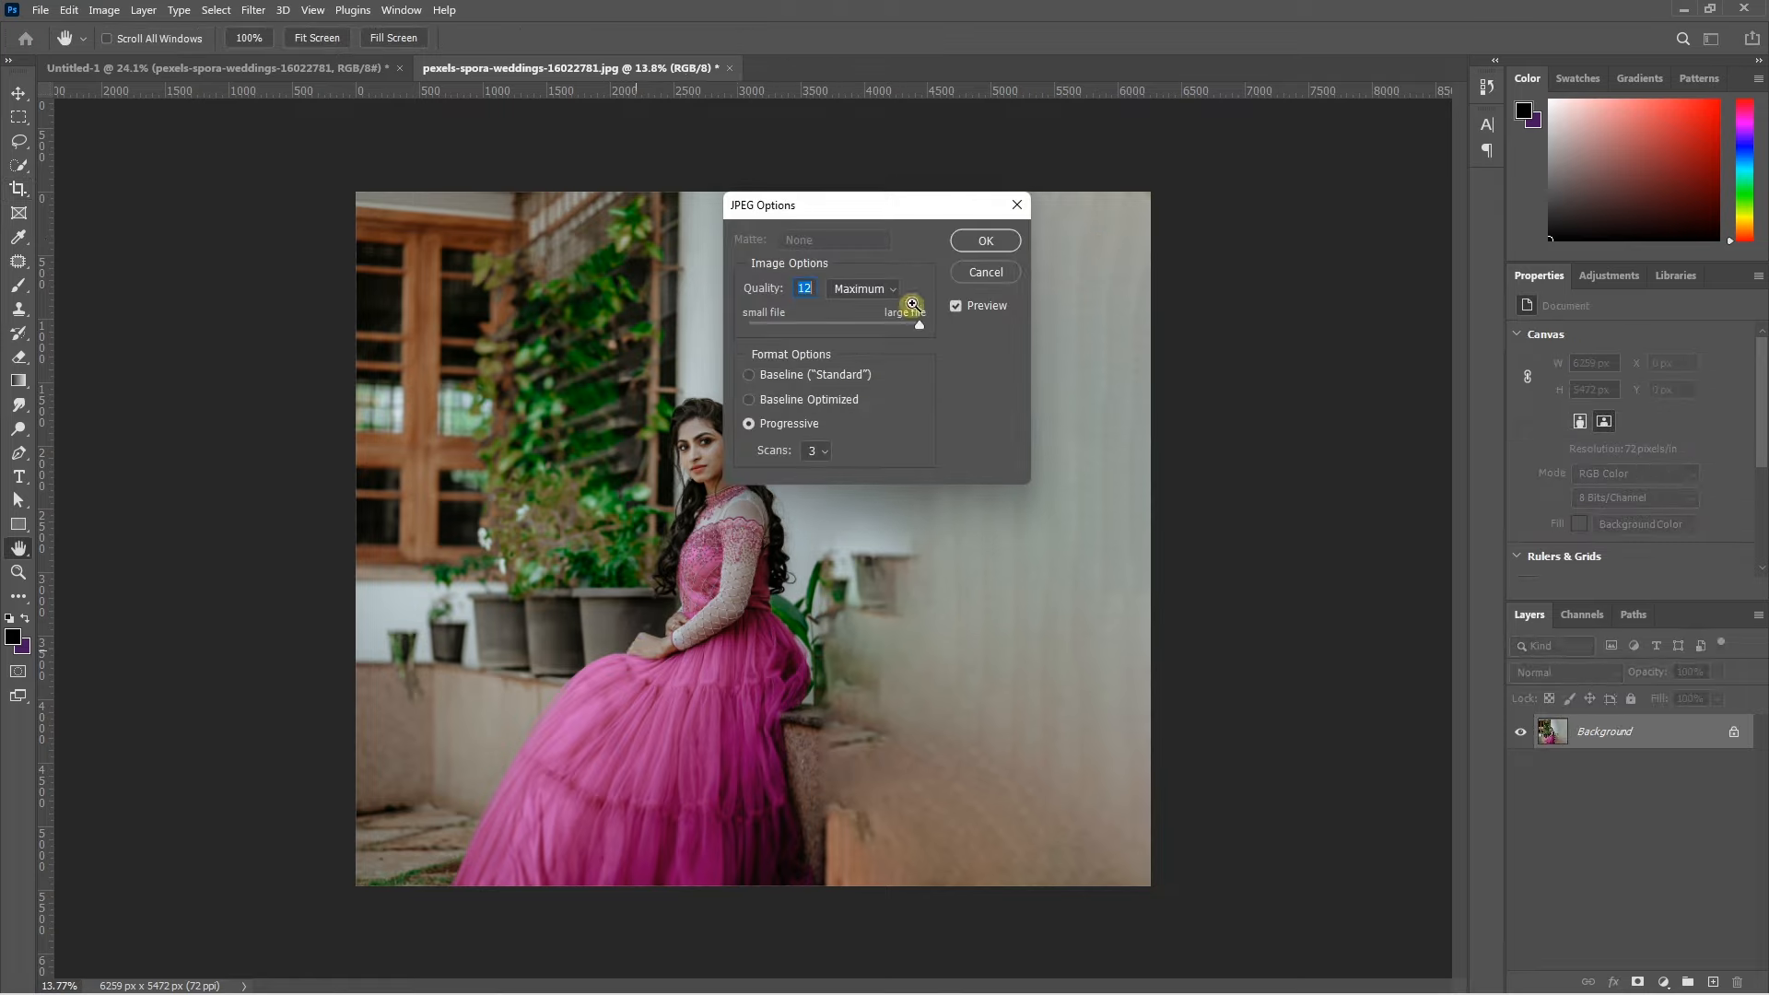
click(978, 242)
click(727, 68)
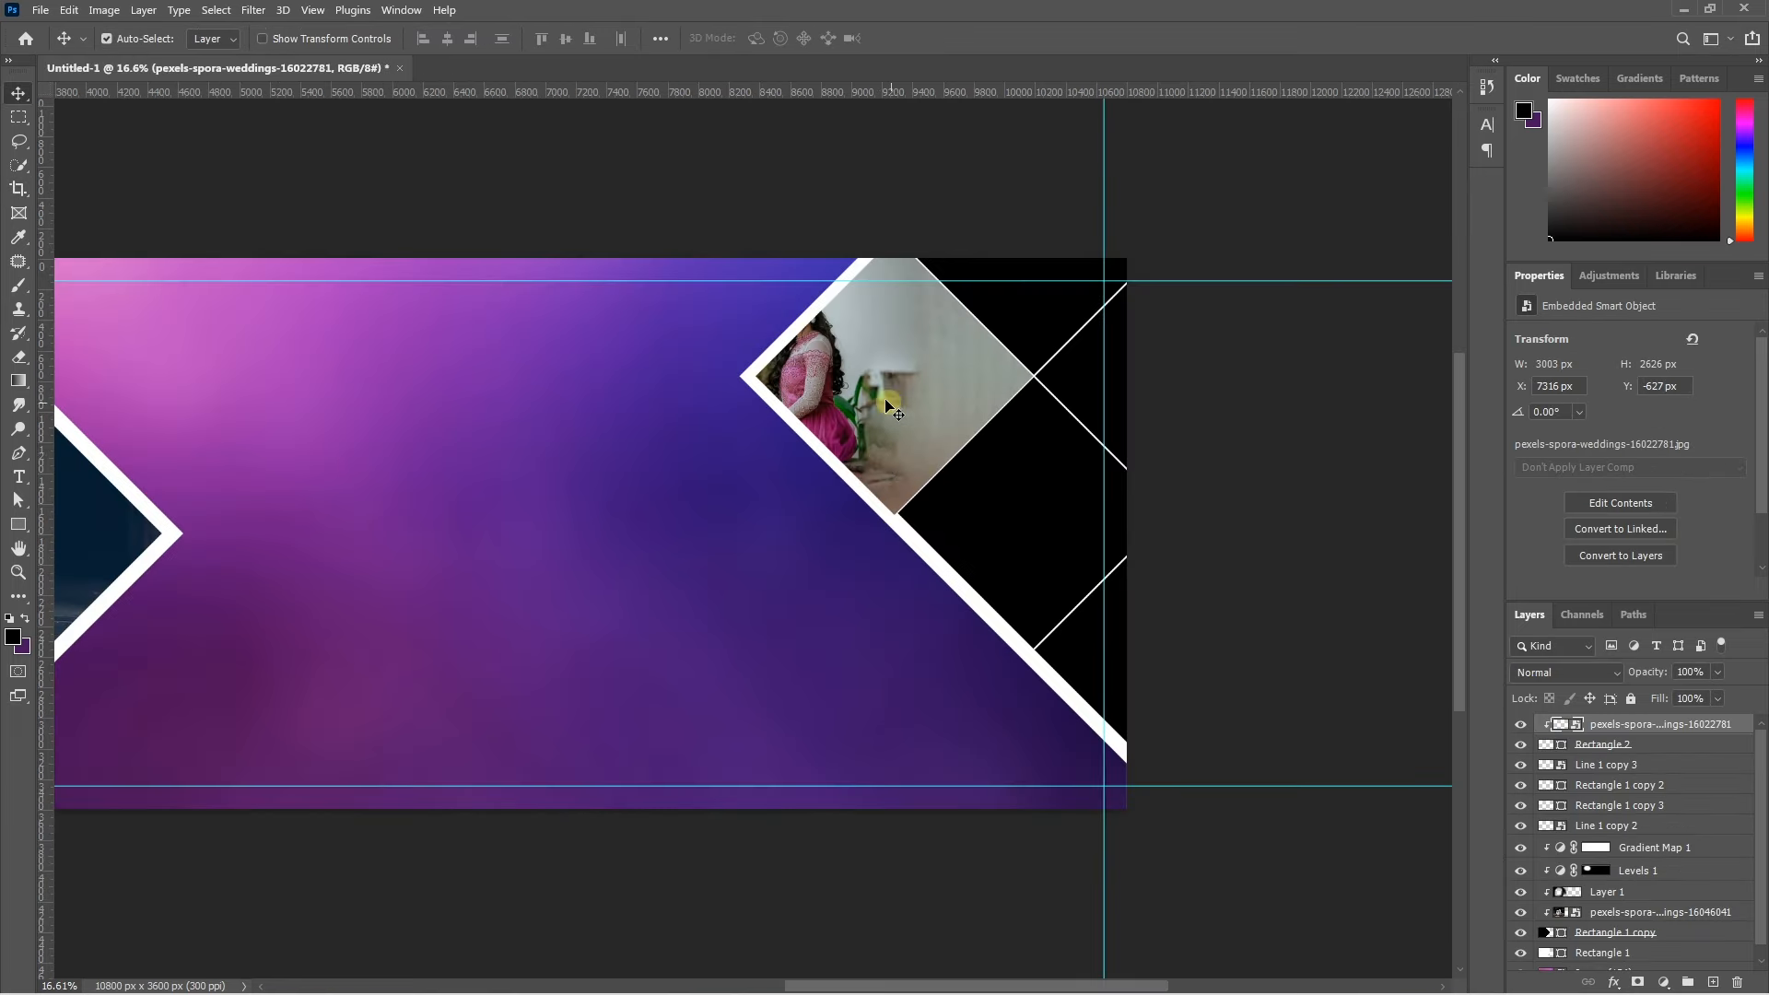
Reposition the widened photo in its diamond at about X 7944 px, Y -568 px so it fills the whole cell.
drag(881, 402, 957, 393)
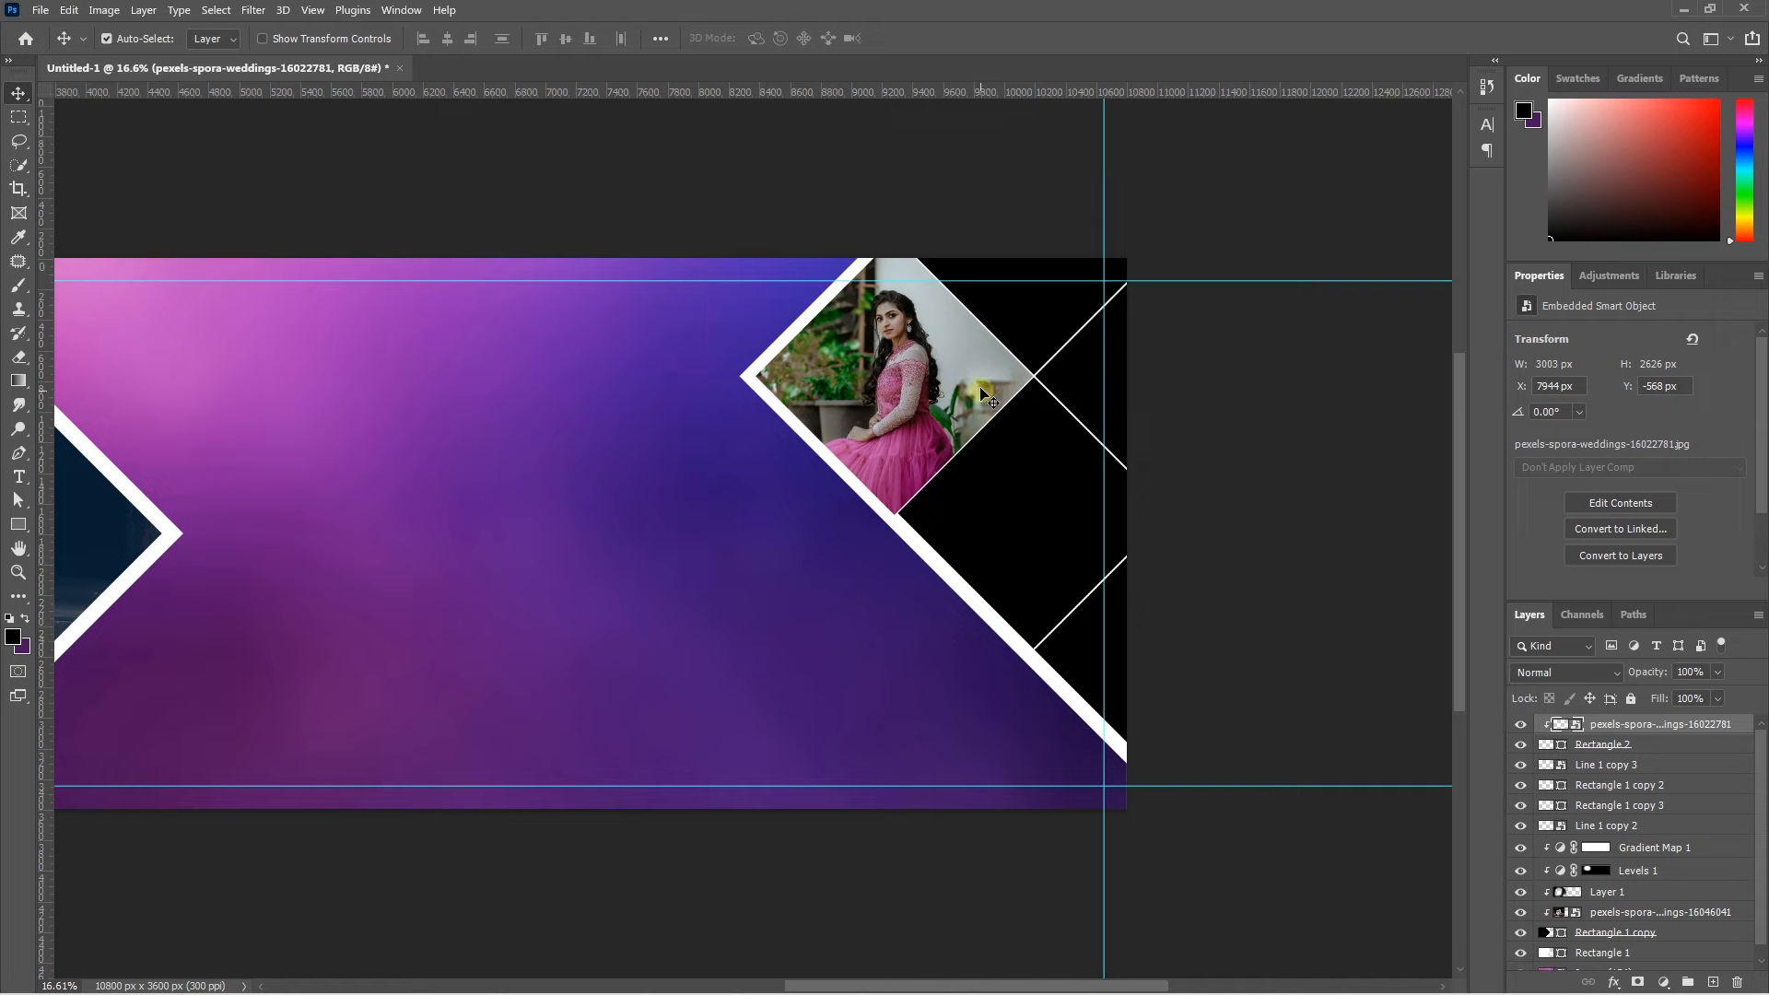
scroll(958, 393, up, 4)
drag(967, 459, 968, 433)
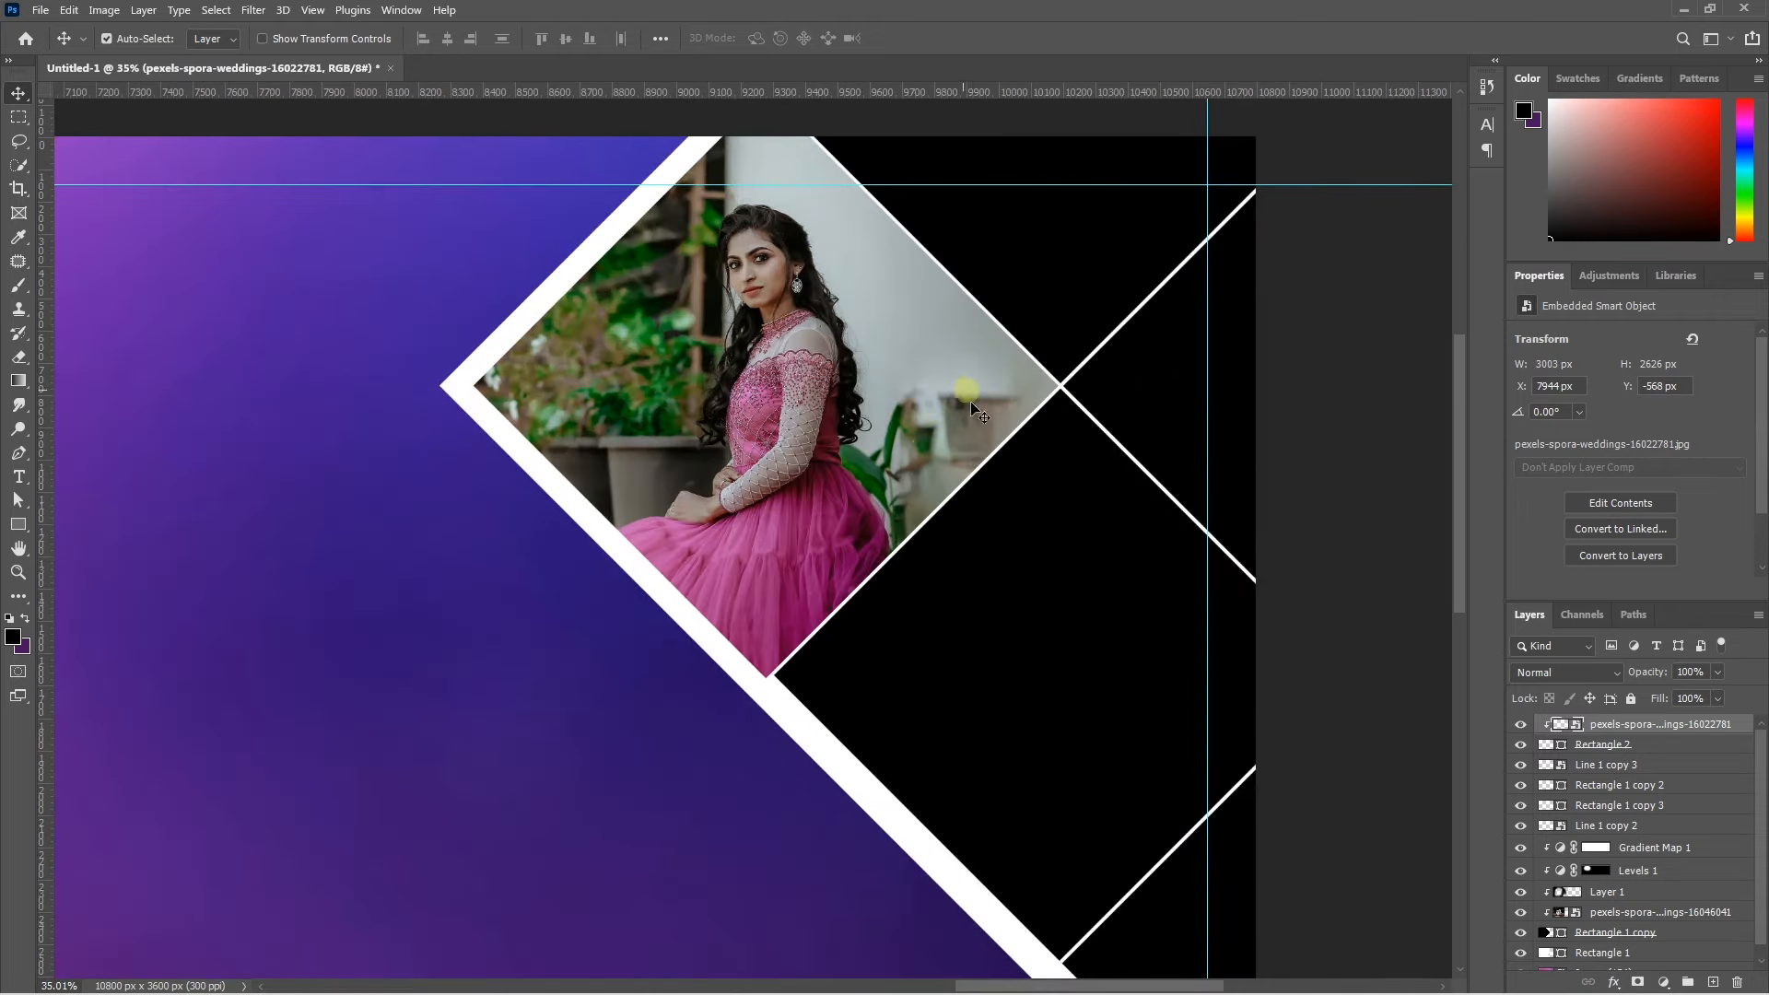
Duplicate the small white diamond, raise one of the two above the clipped photo and move it to the adjacent lower grid cell.
scroll(1013, 415, down, 2)
click(1637, 755)
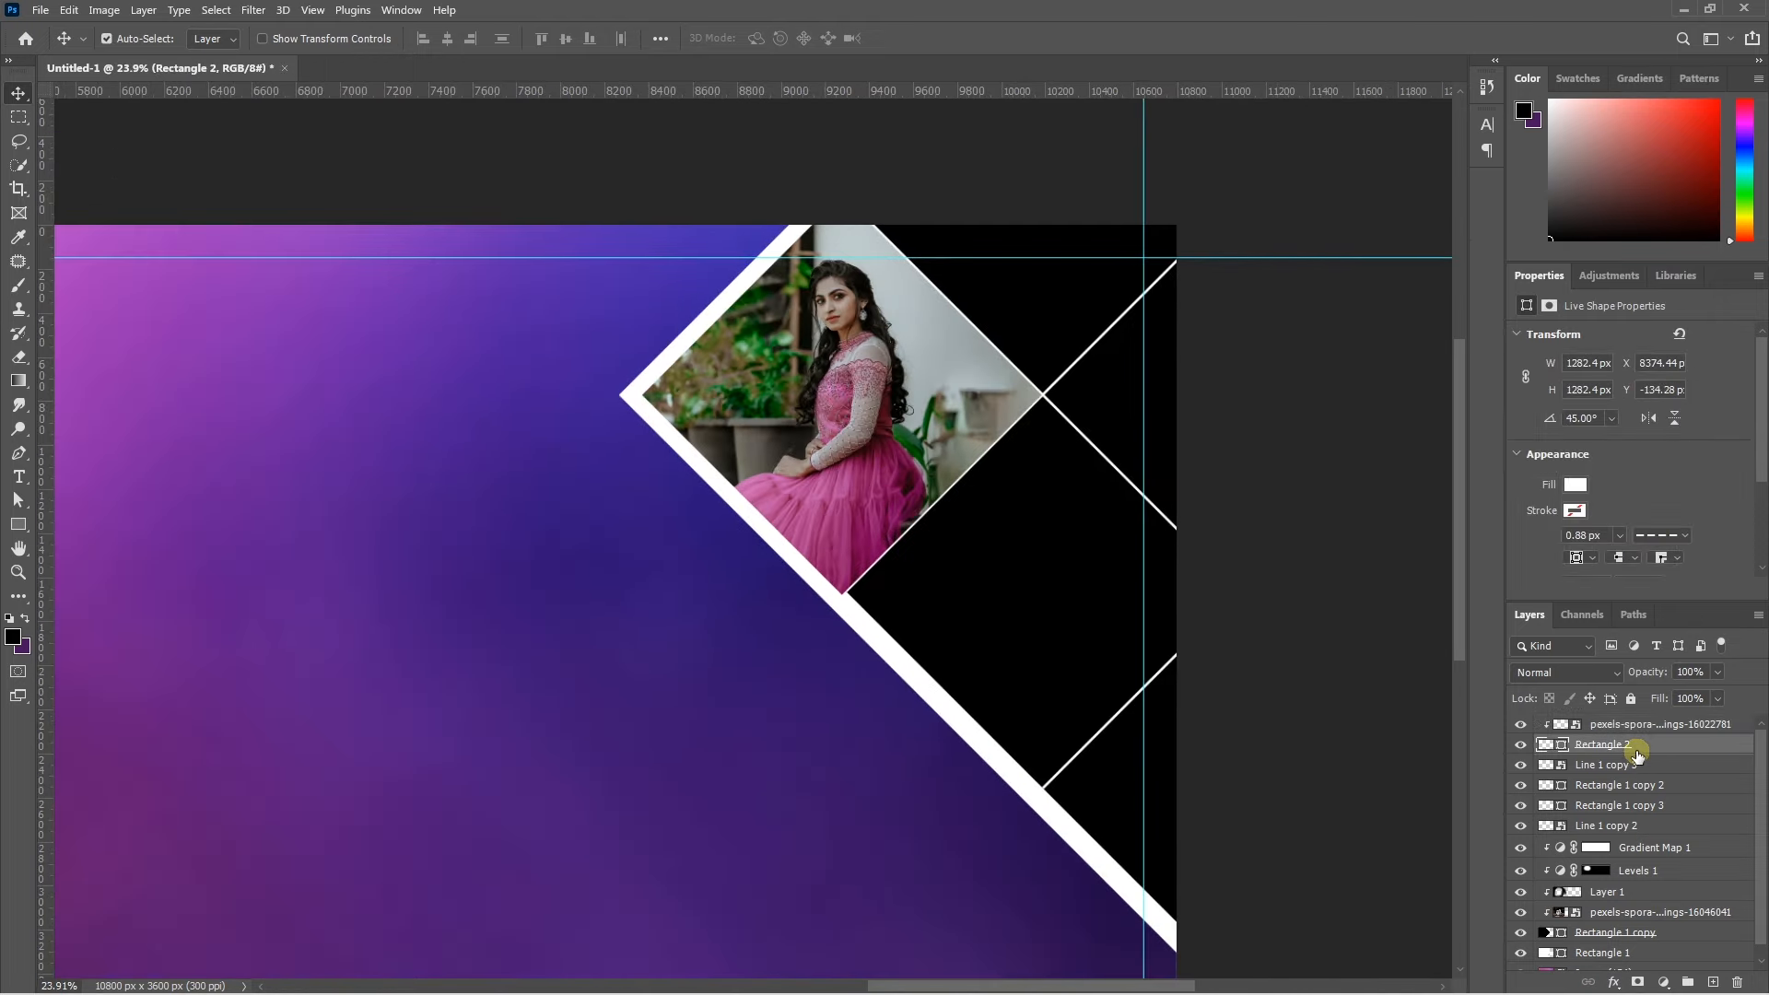
key(ctrl+j)
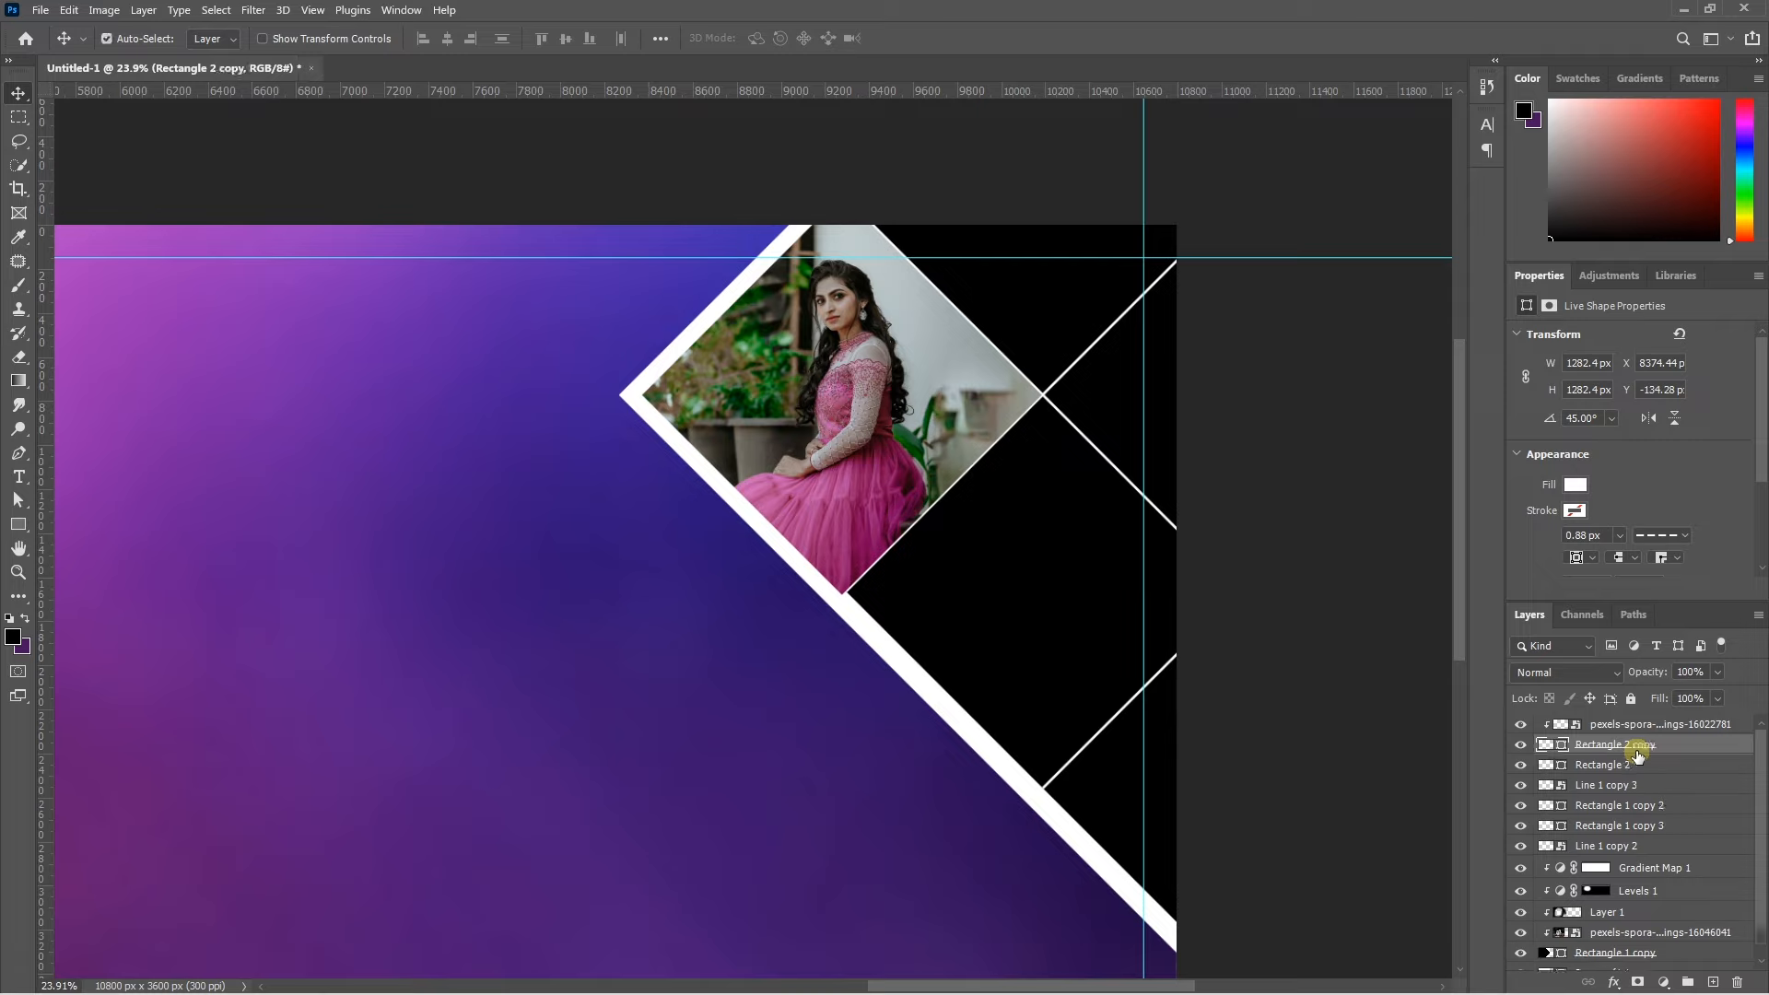
drag(1623, 774, 1618, 720)
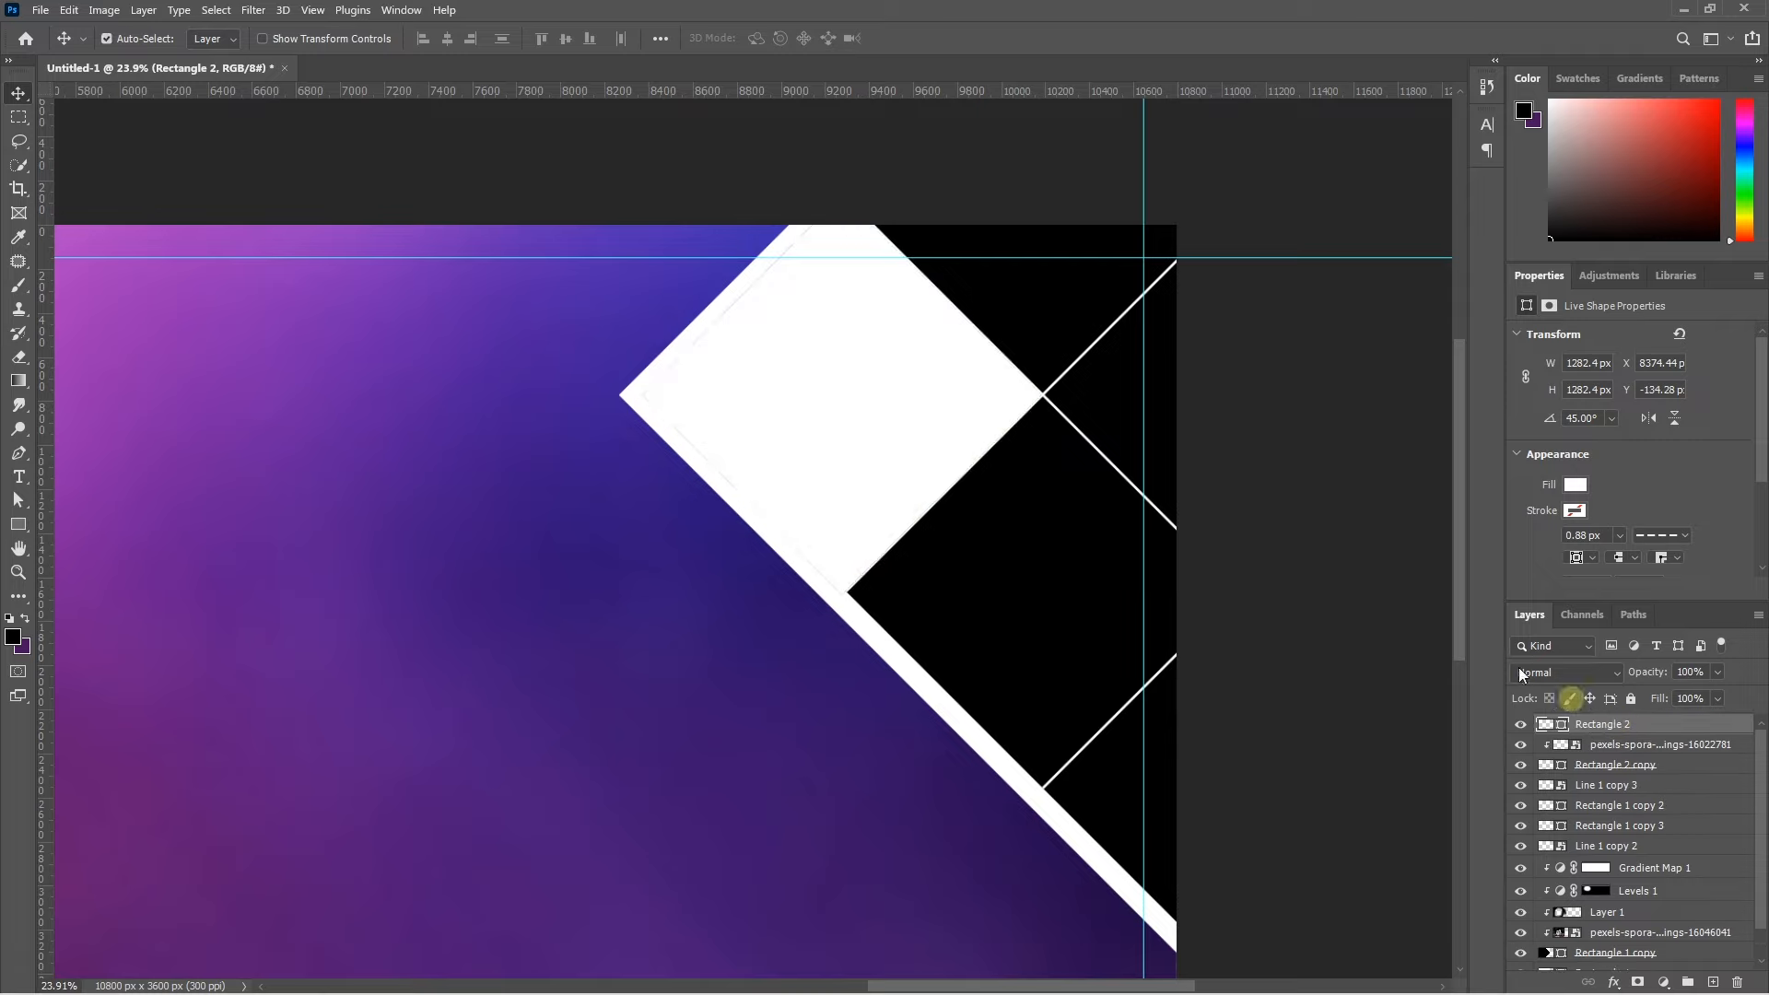
drag(848, 421, 1046, 624)
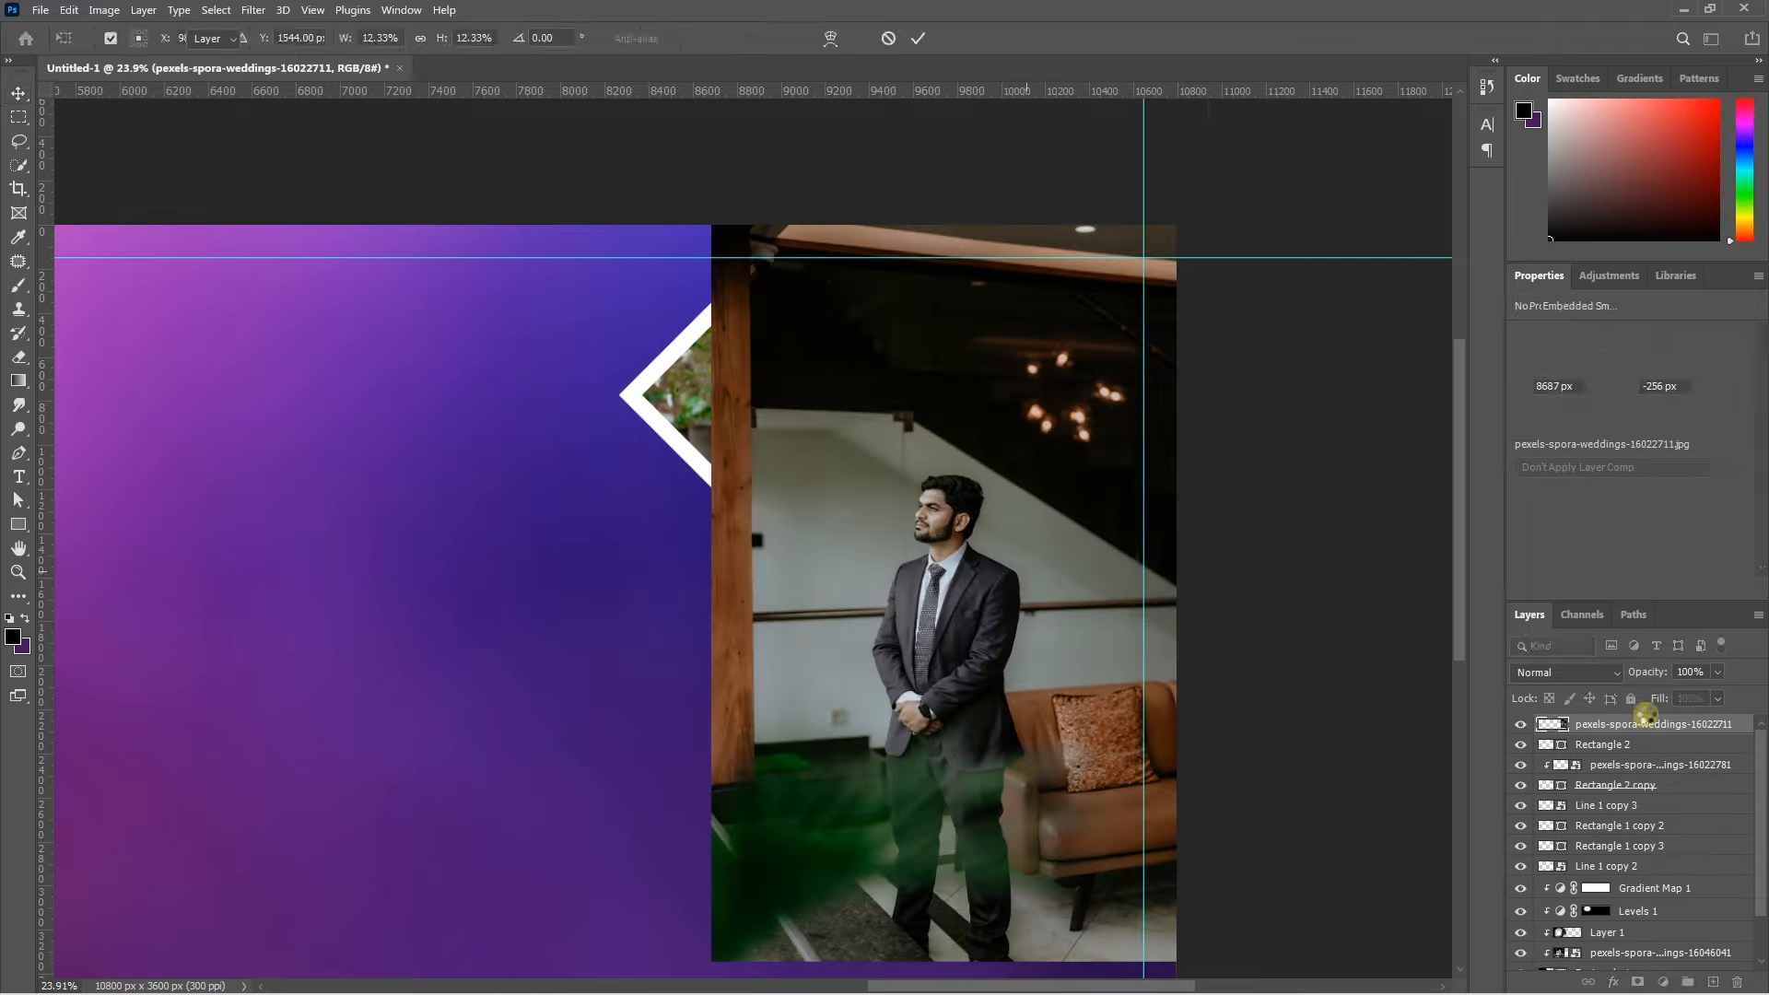
Place the photo pexels-spora-weddings-16022711, clip it to the lower diamond and enlarge it to about 3171 px wide, framing the man.
key(Return)
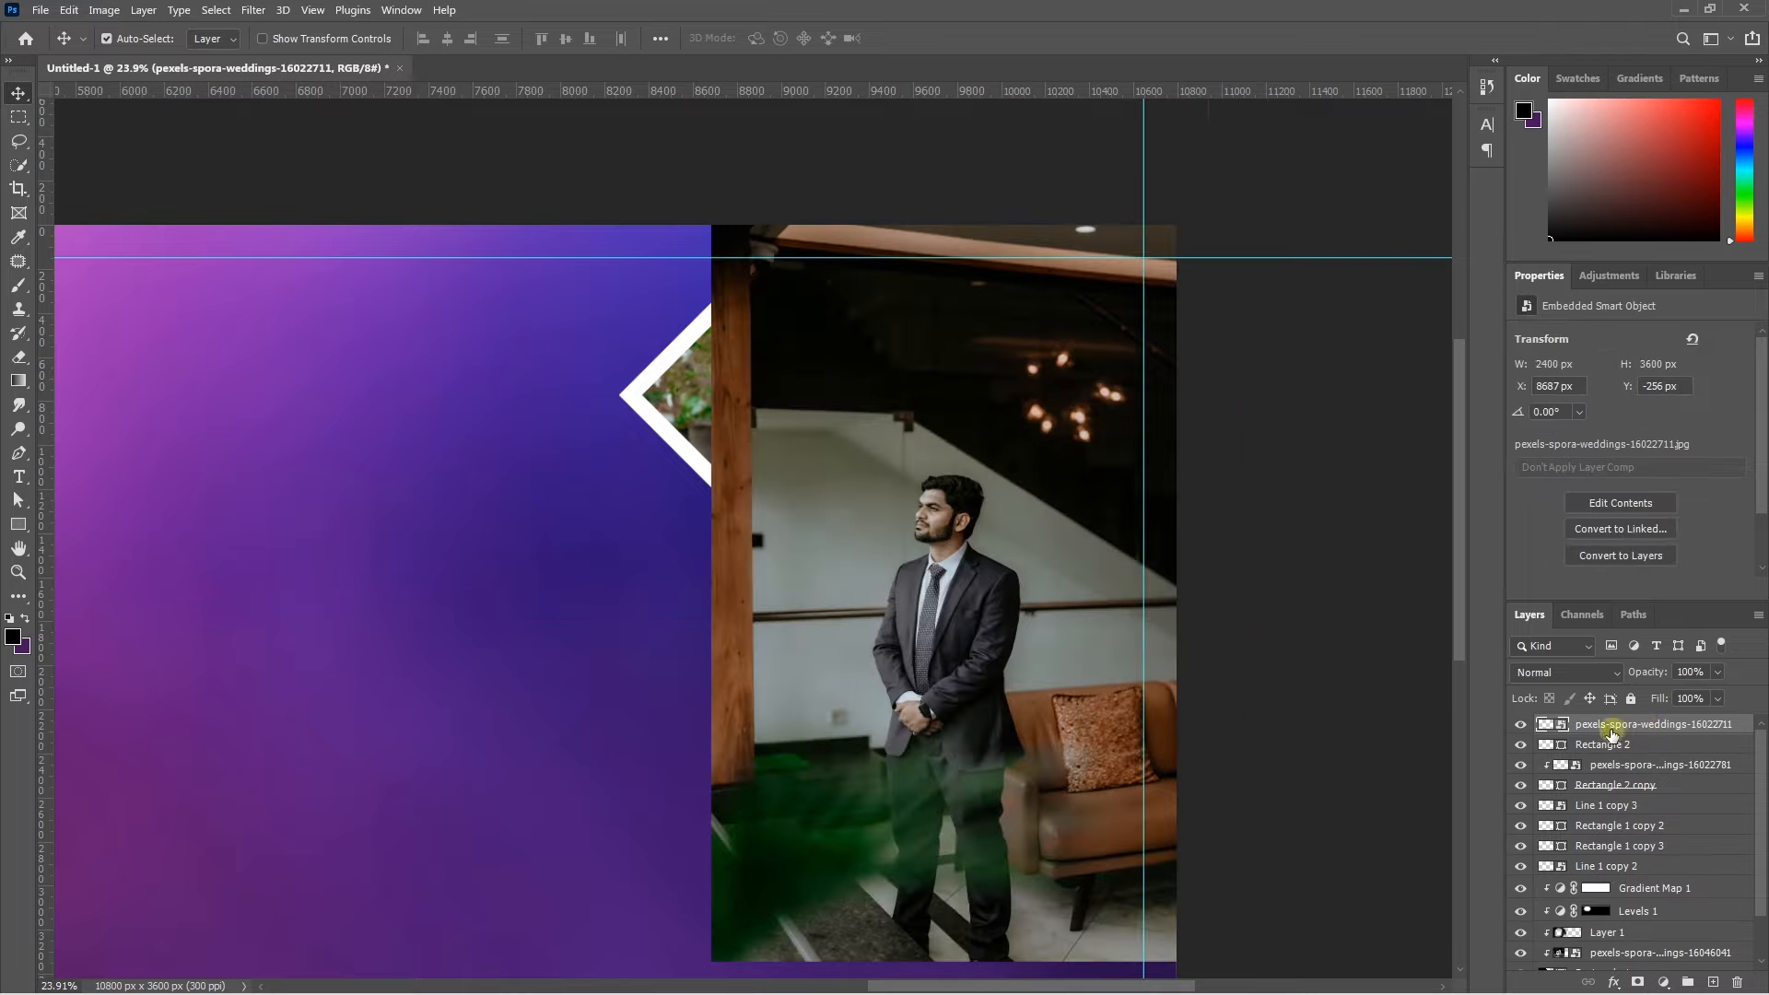
alt+click(1600, 729)
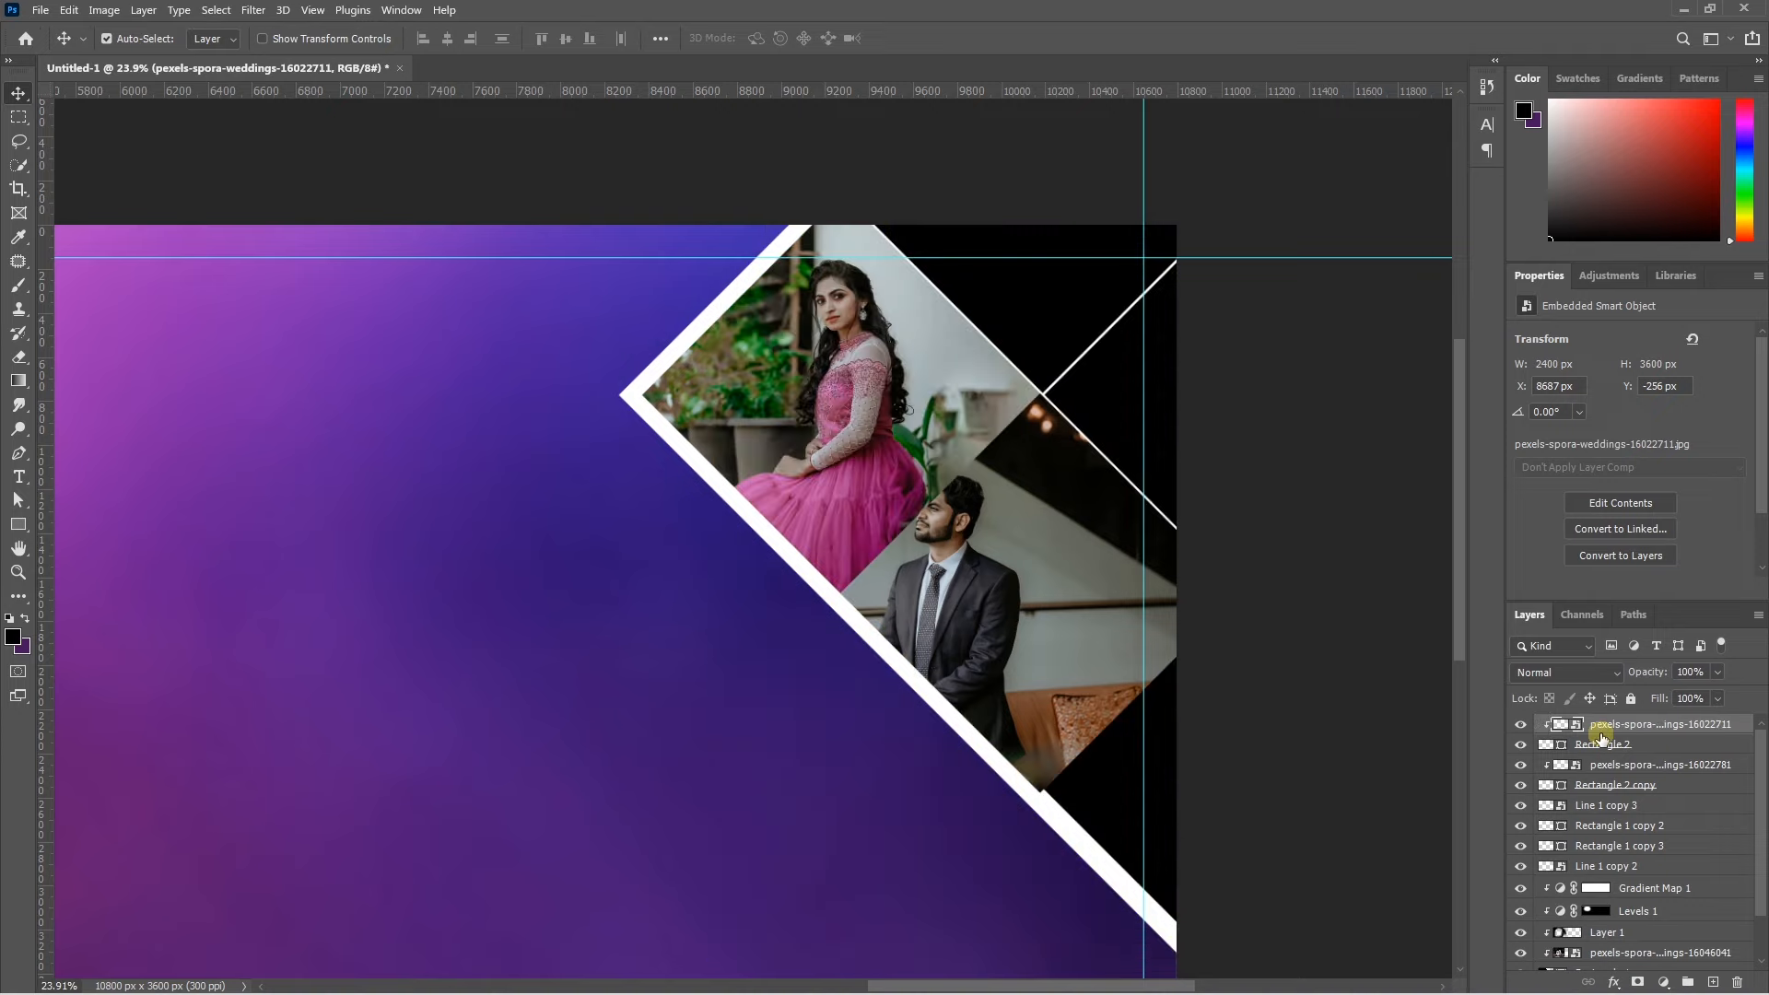
drag(1000, 571, 1049, 563)
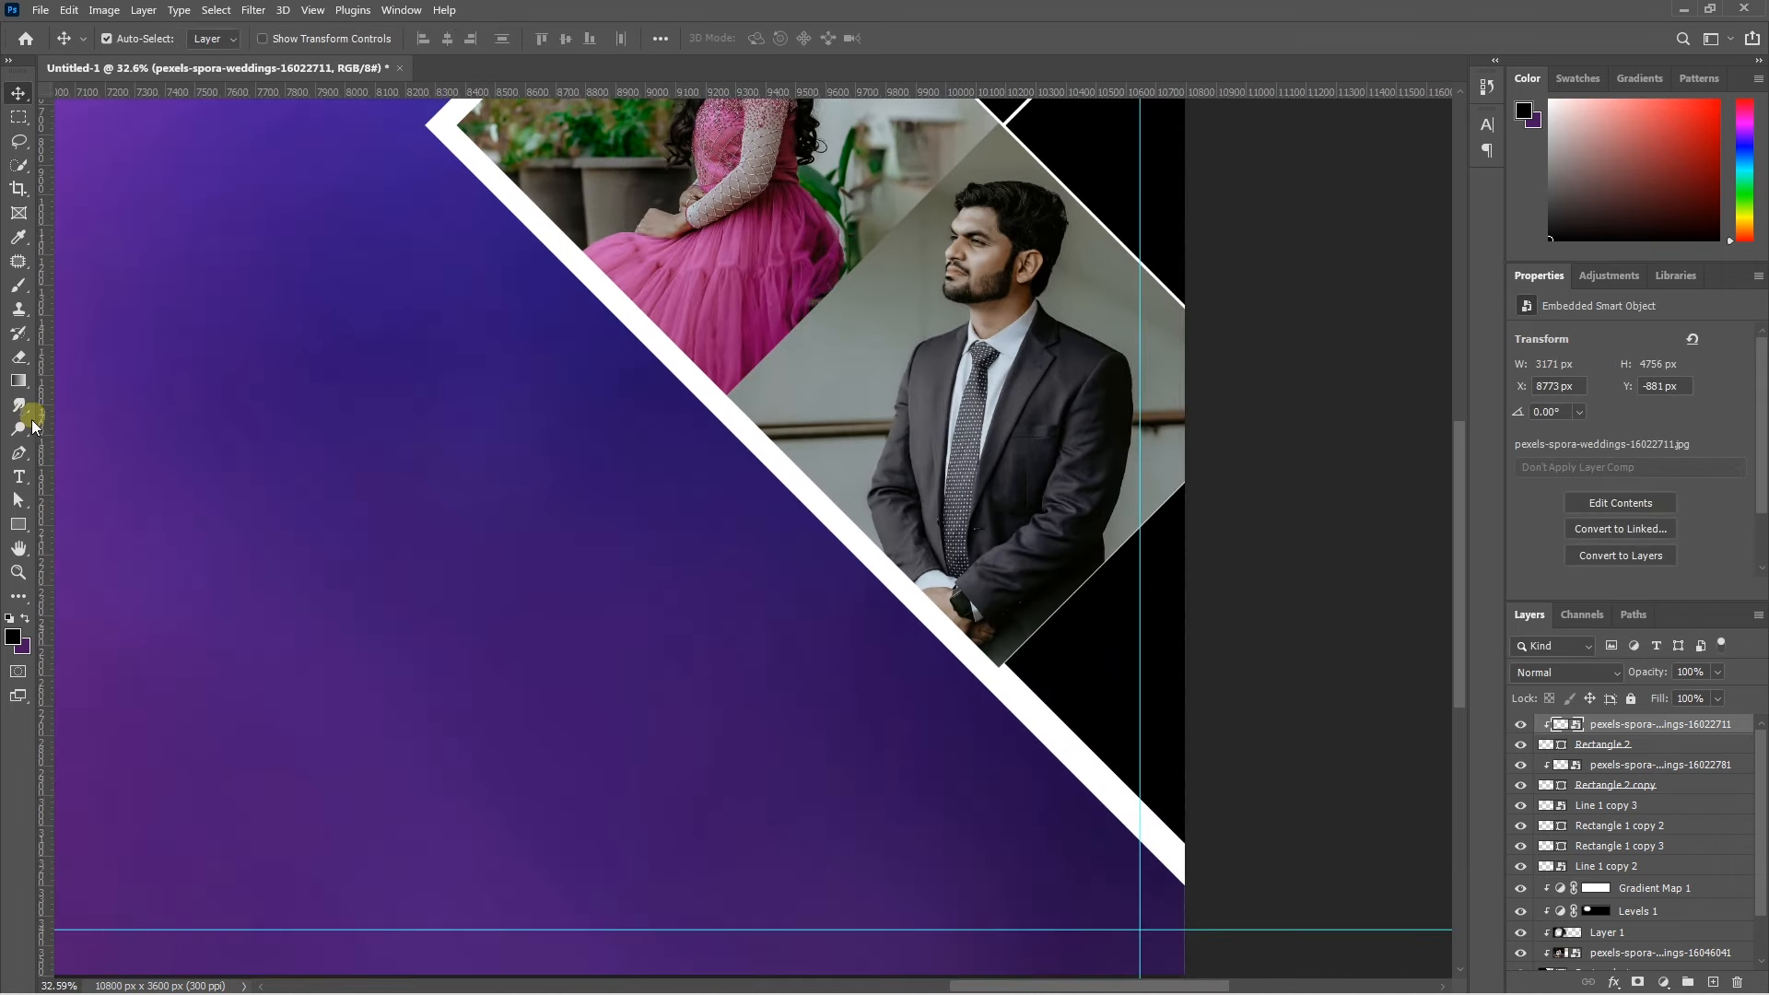
Draw an 880 px square rotated 45° with a dark purple fill in the page's lower right grid cell.
click(18, 524)
drag(1049, 507, 1317, 772)
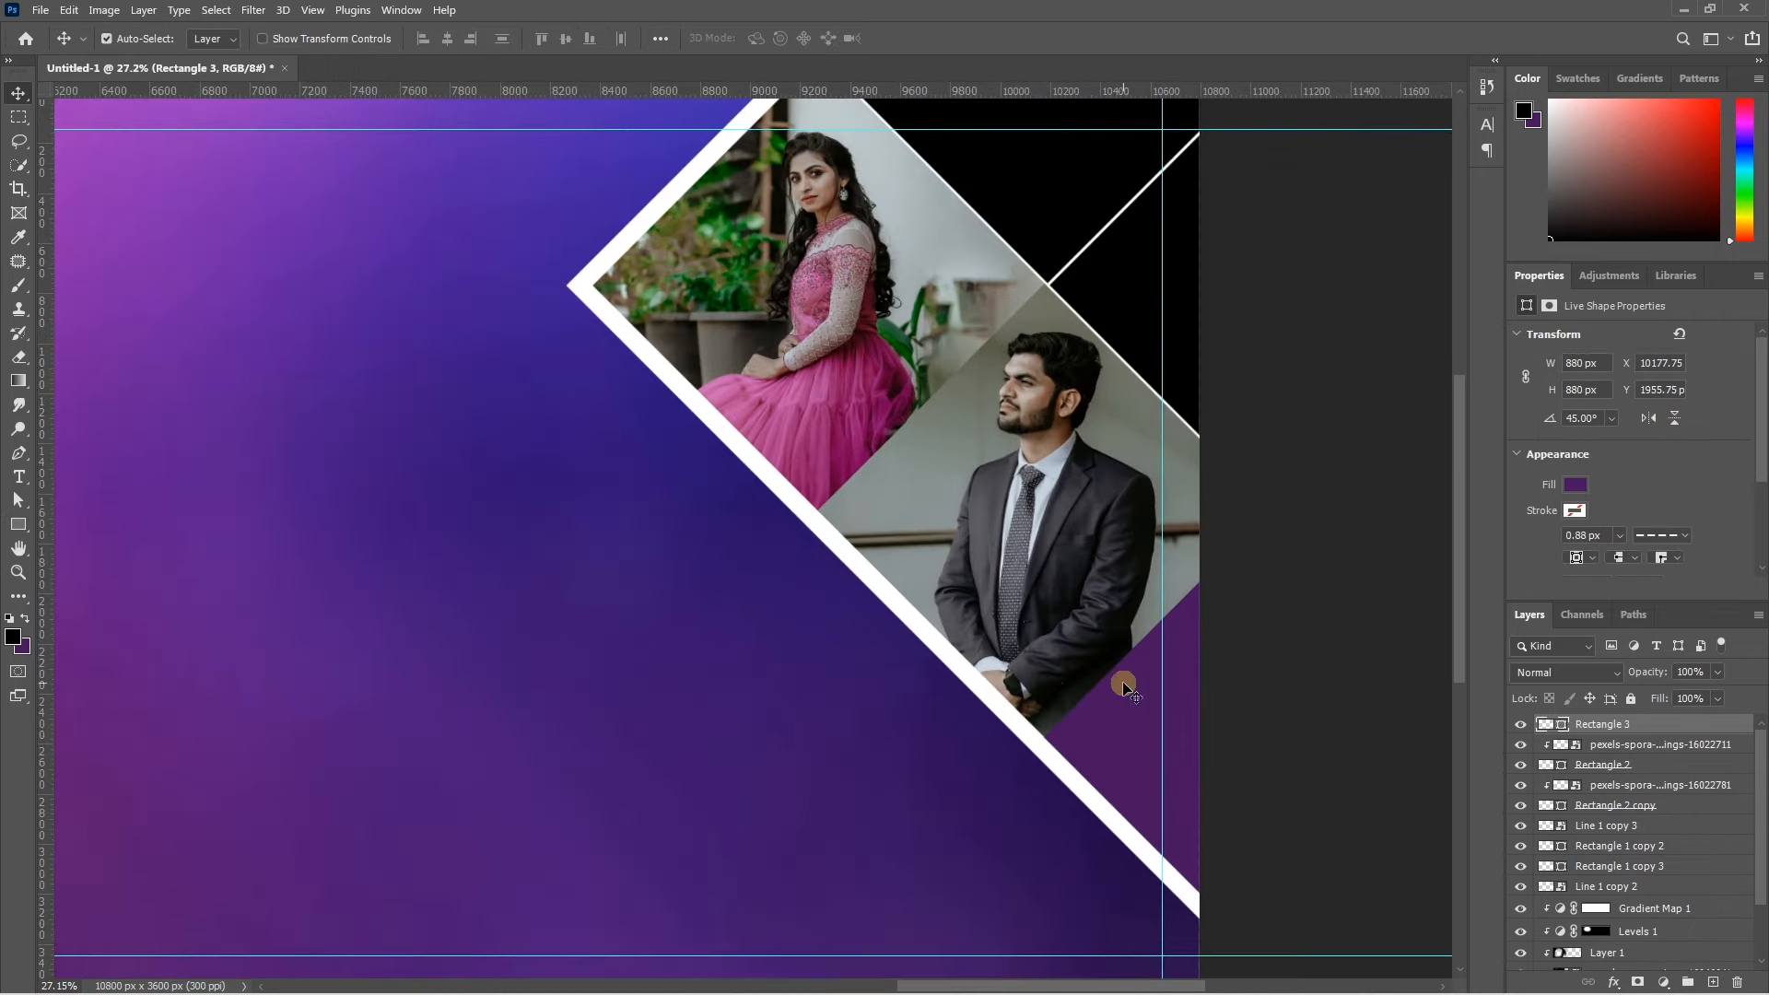
Copy the purple diamond to the two remaining upper right grid cells and fill the copies with dark grey and pink.
scroll(1095, 358, up, 2)
drag(1160, 378, 1007, 224)
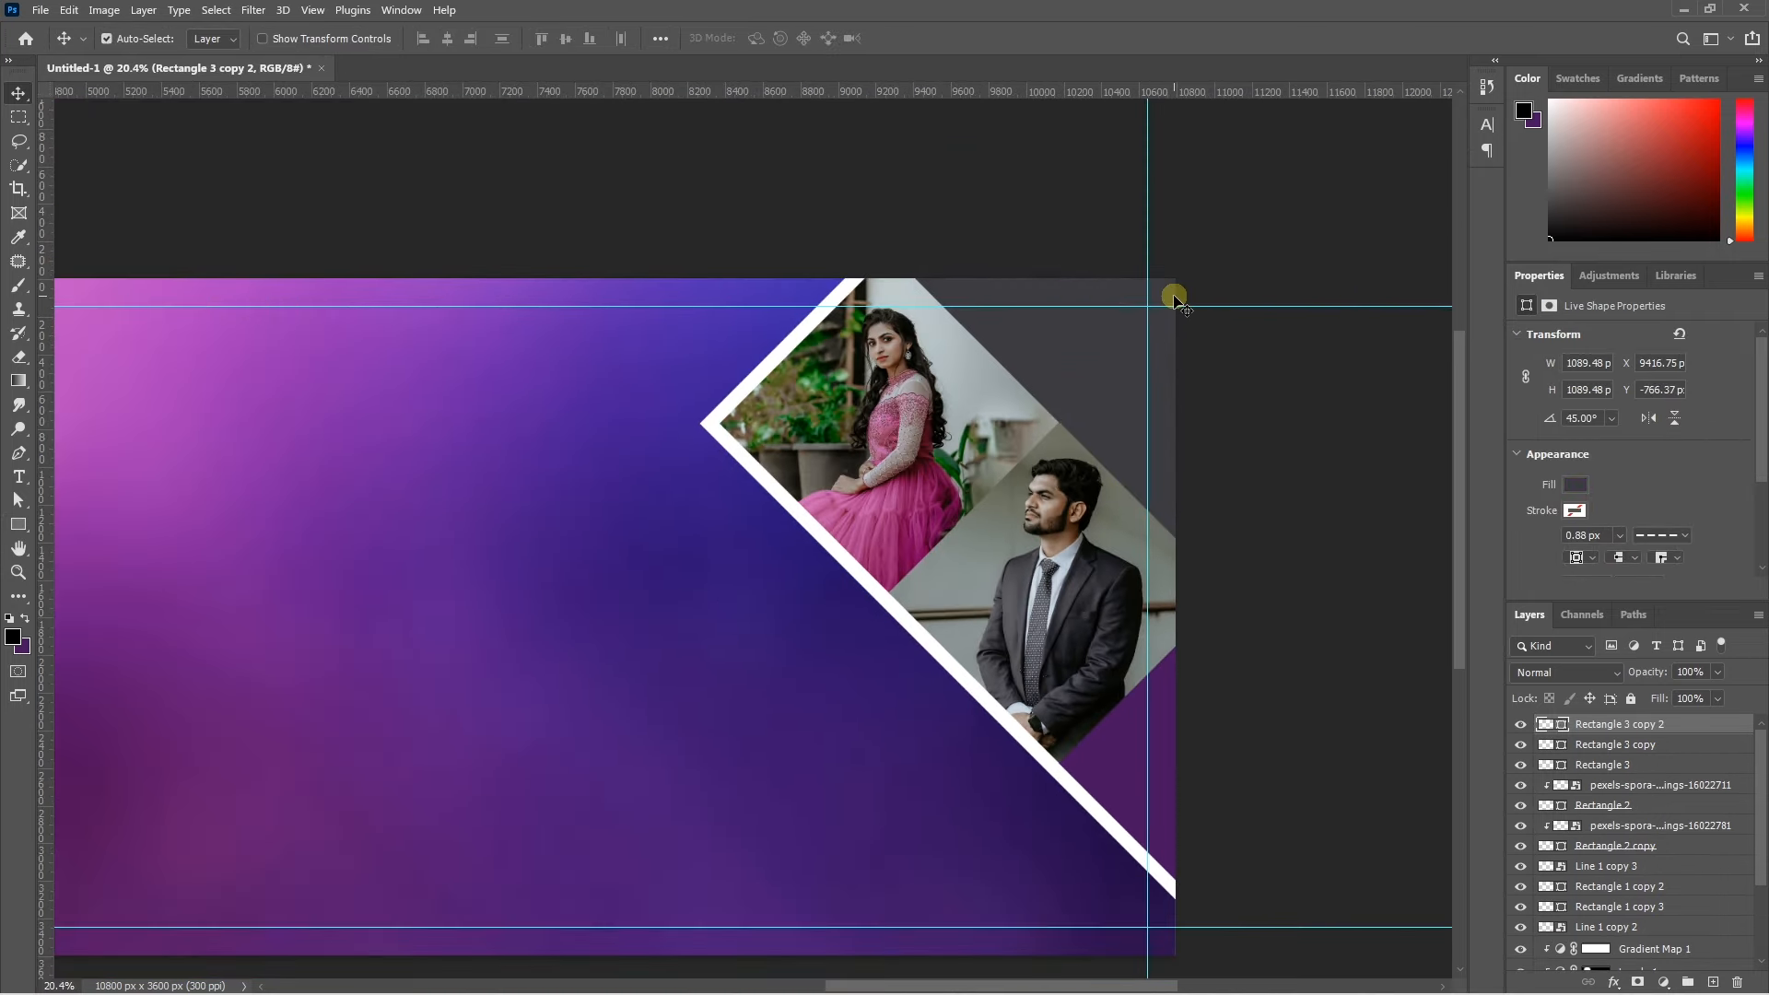
click(1179, 301)
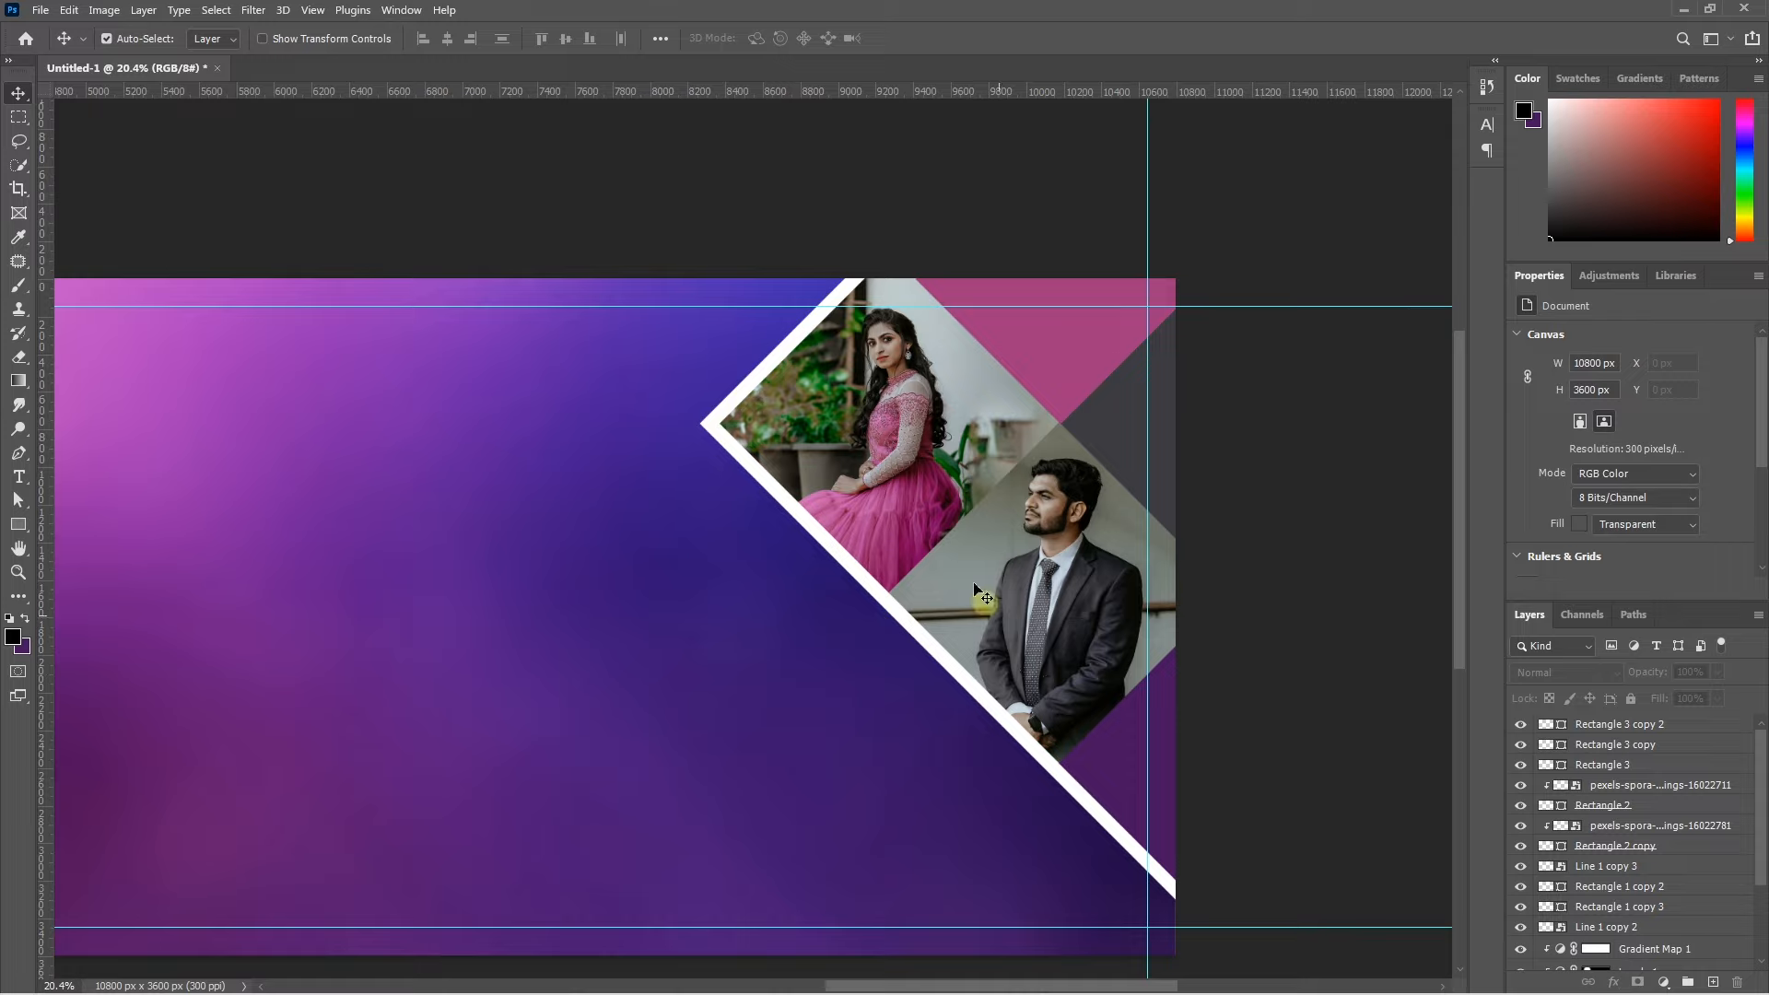
Move the smaller grid lines layer above the photo diamonds and coloured diamonds.
drag(1588, 870, 1609, 721)
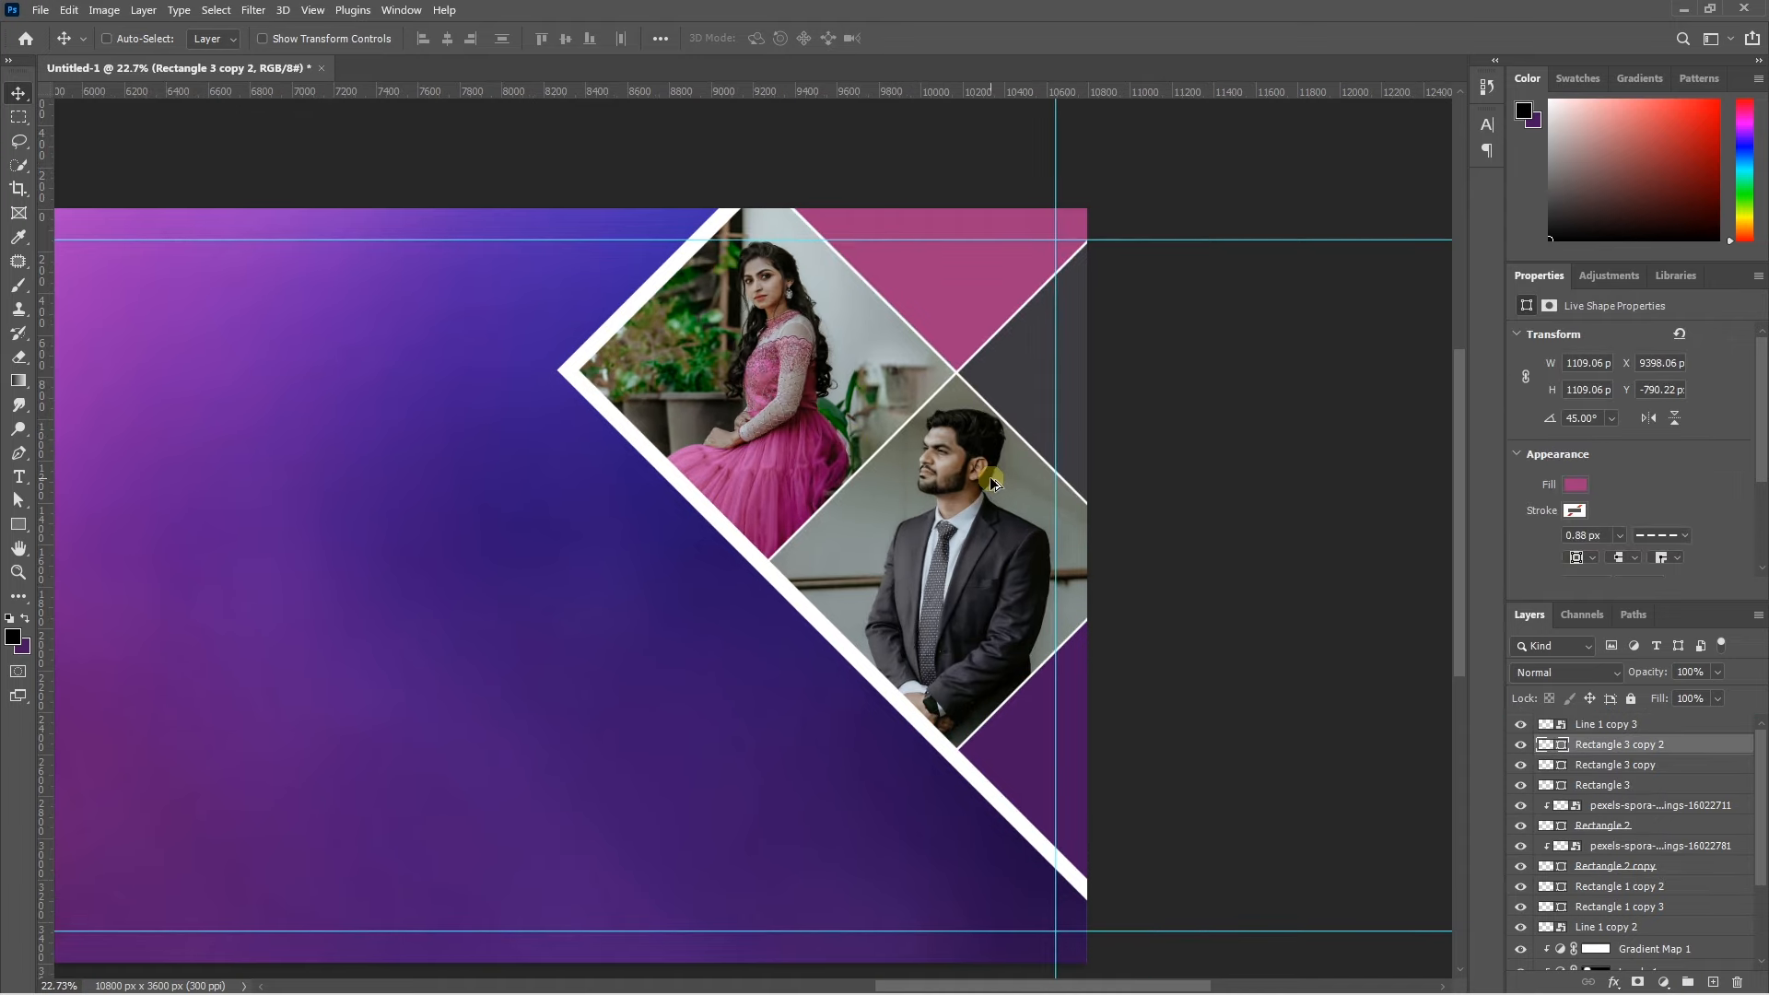
scroll(989, 477, down, 1)
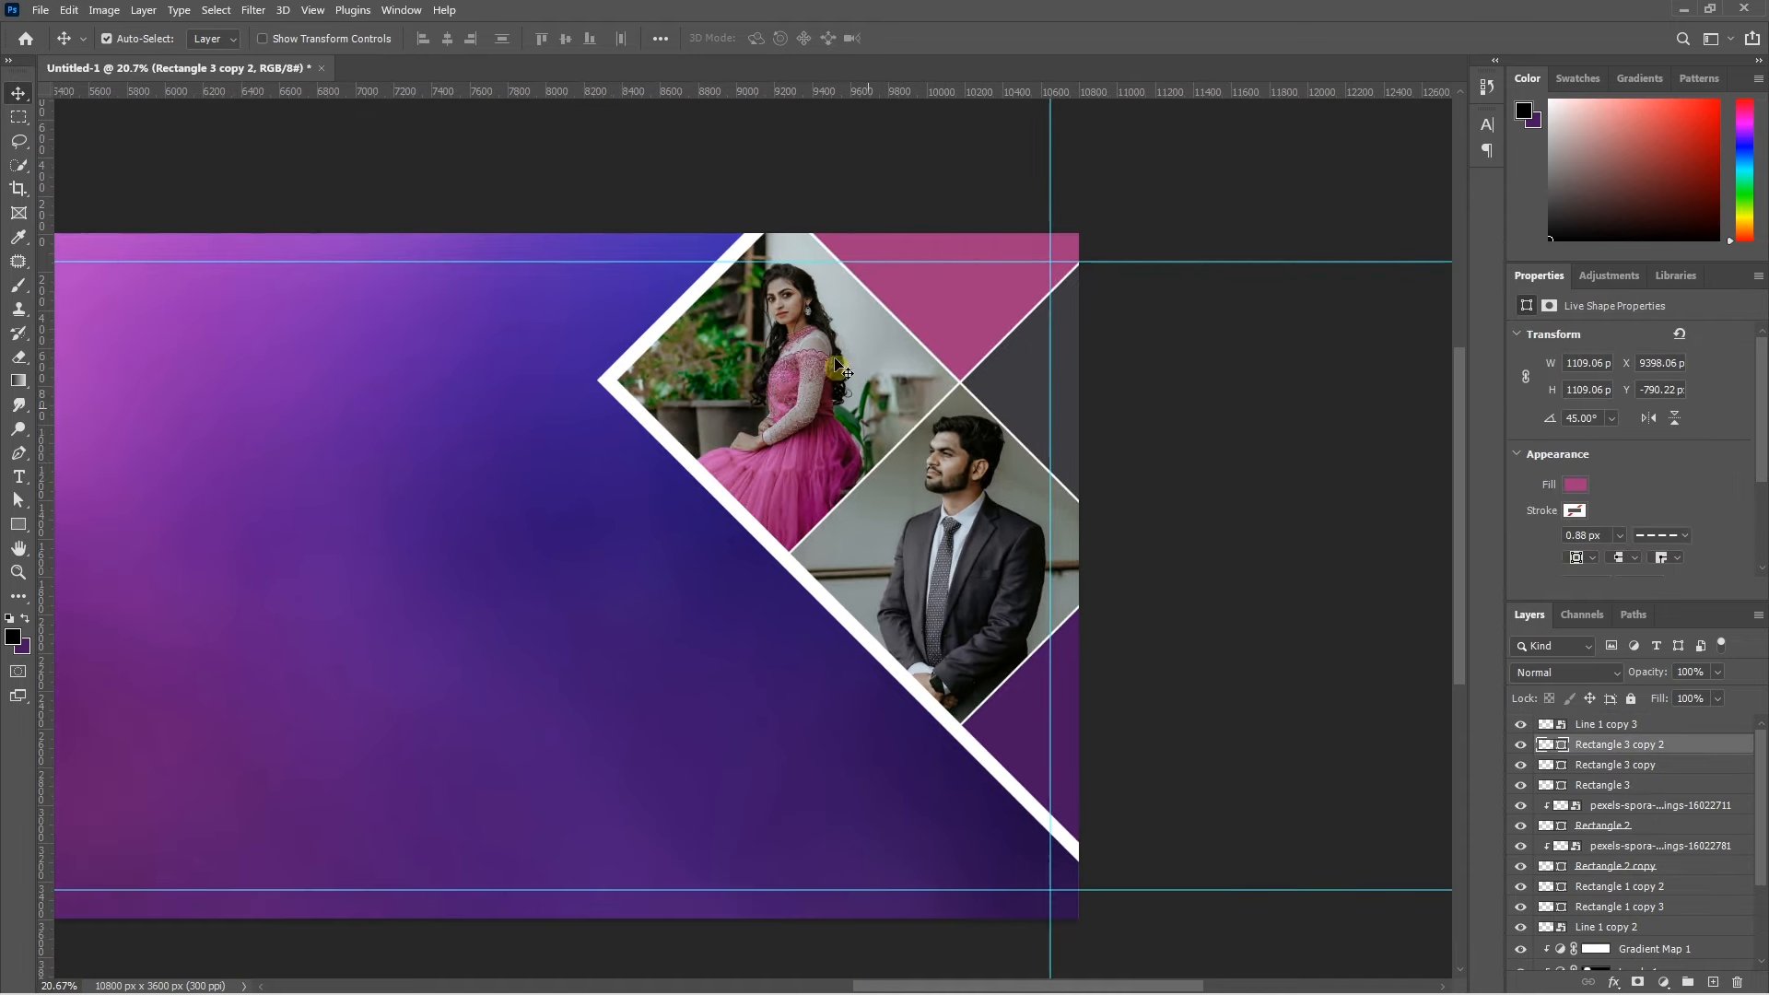
scroll(1085, 584, down, 2)
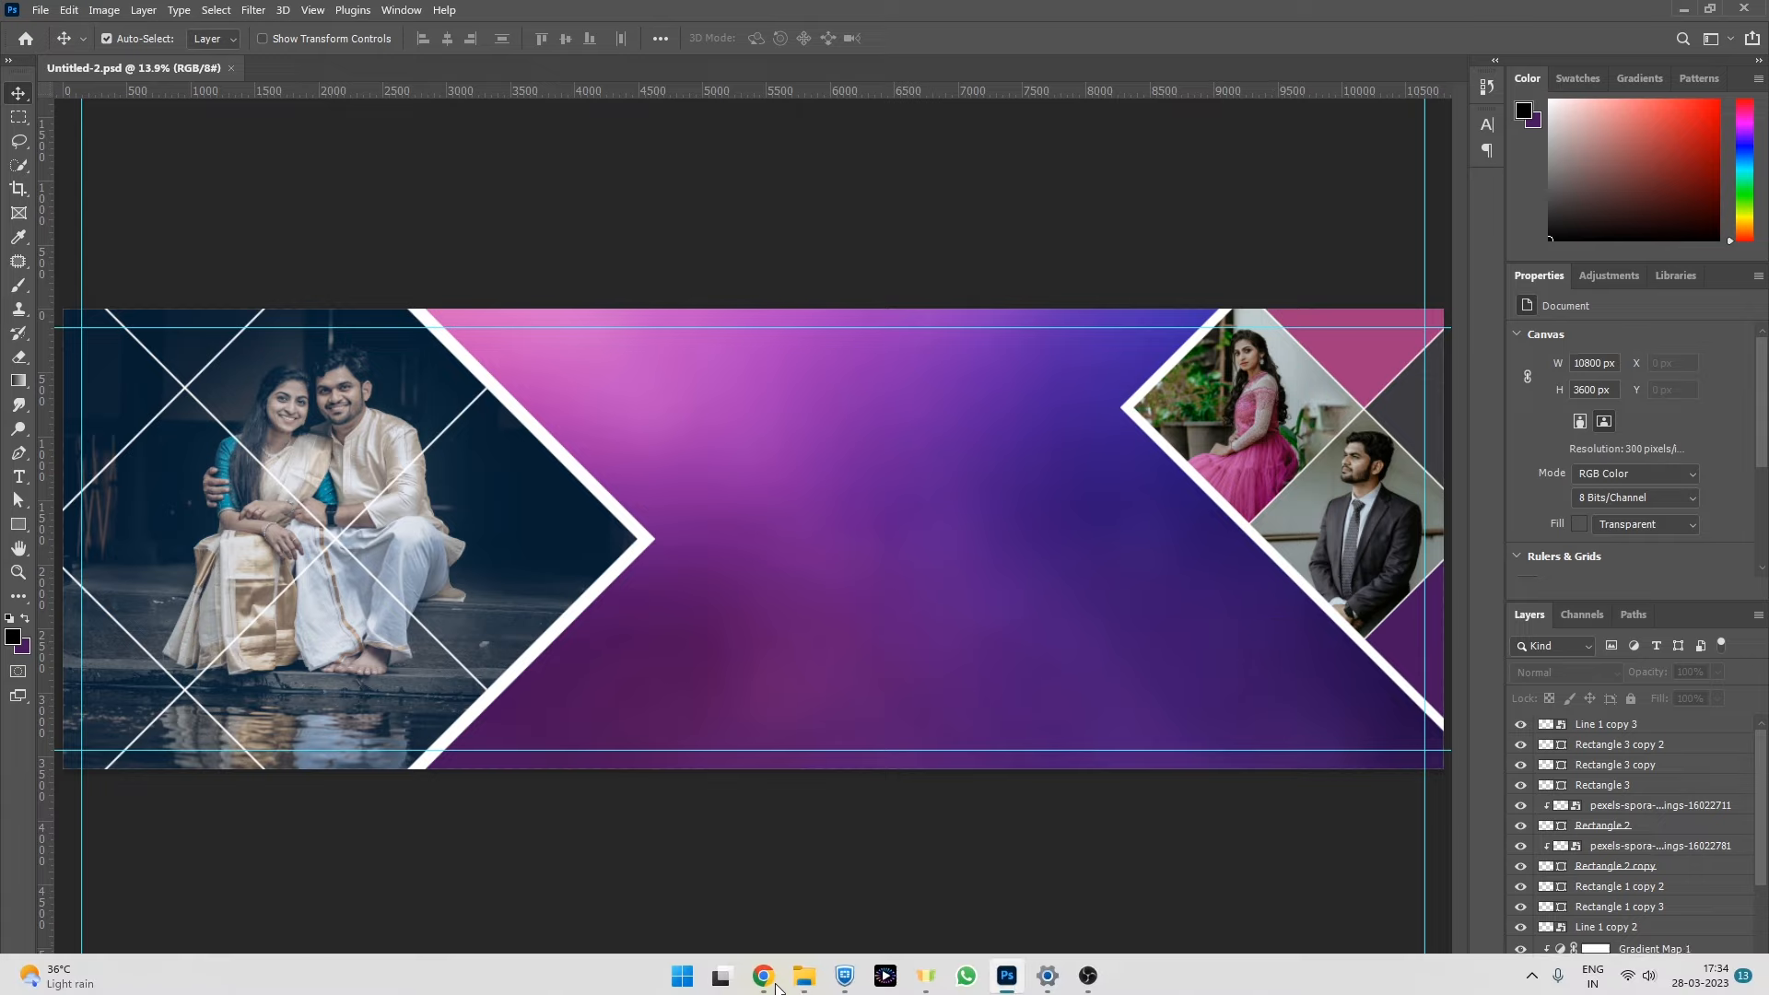
Open the photo pexels-spora-weddings-16046048 from the Wedding album creative page 4 folder.
mouse_move(803, 973)
click(779, 884)
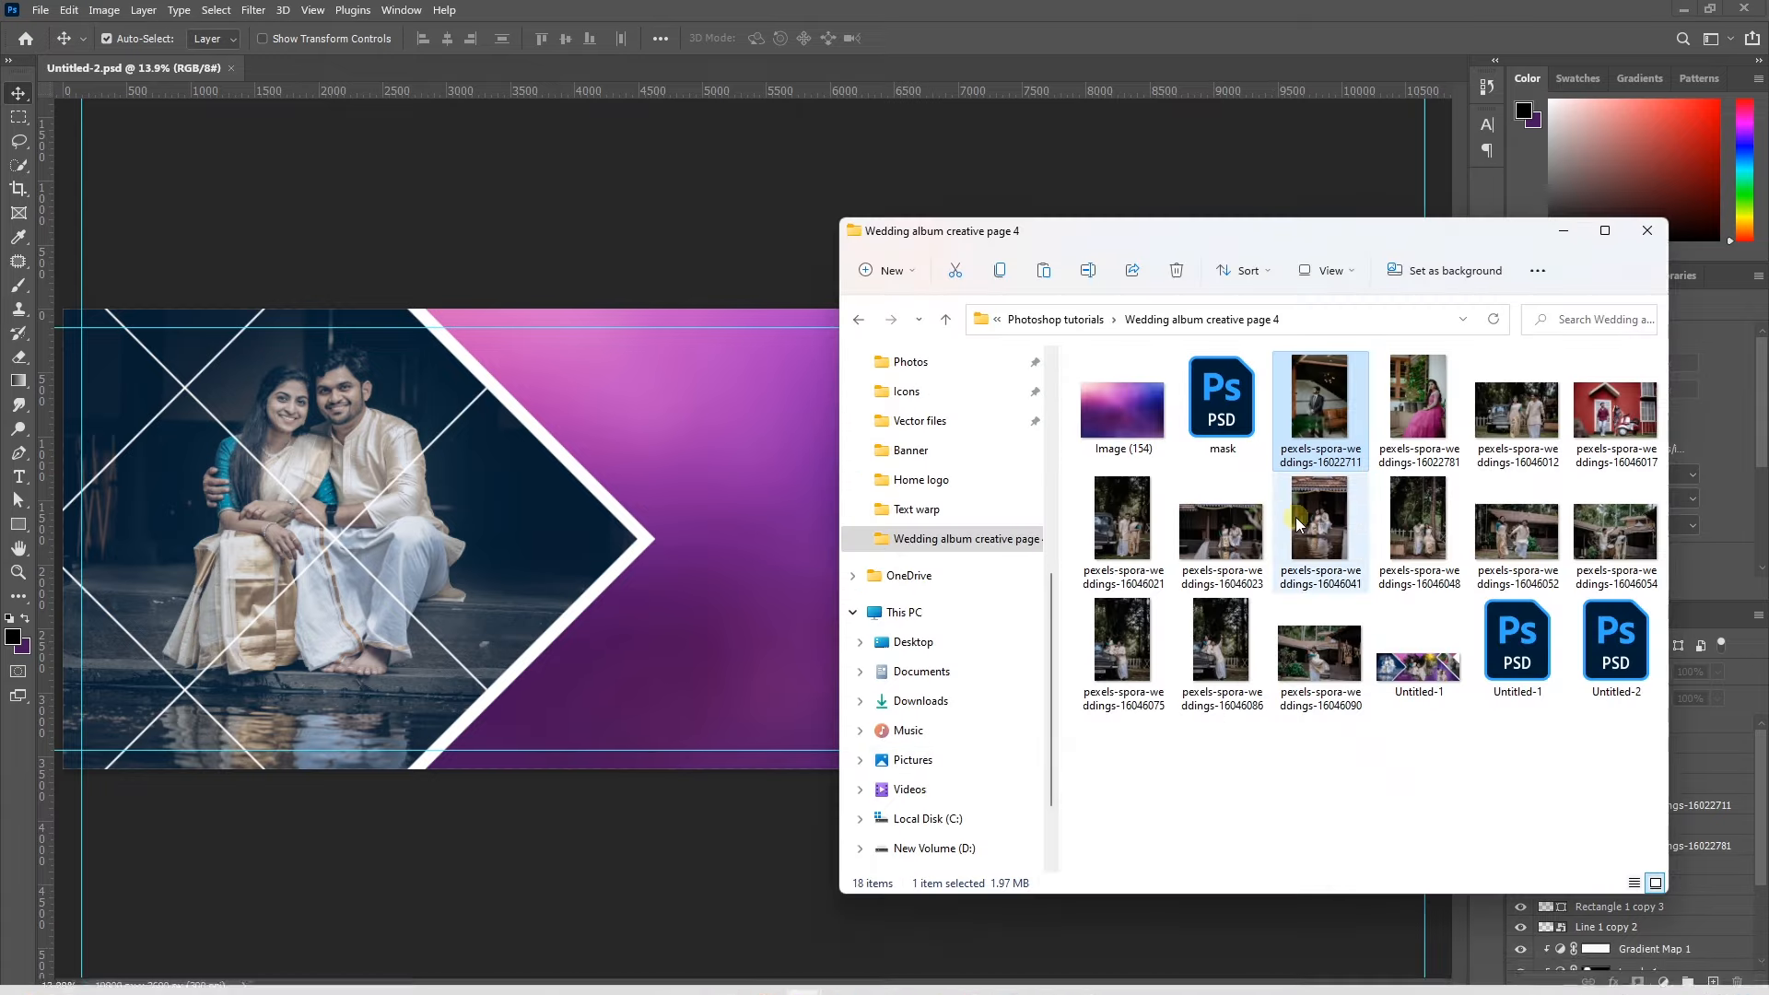
double_click(1417, 521)
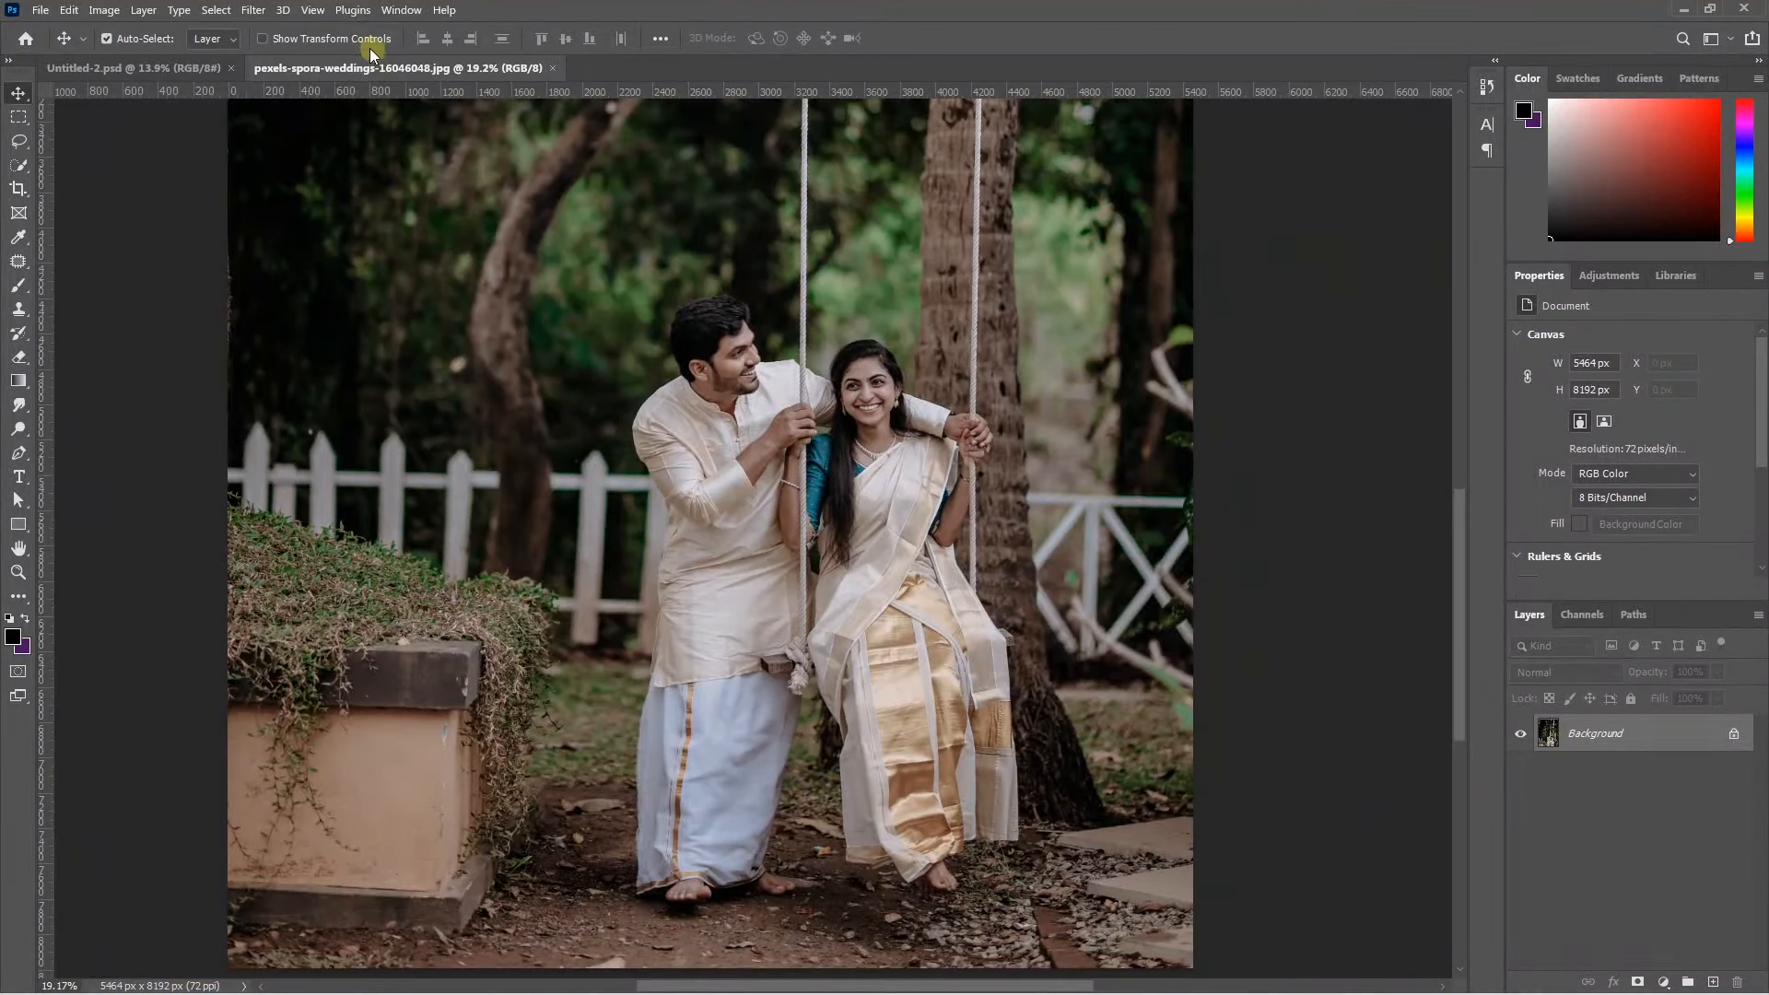
Select the couple on the swing and add a layer mask to the photo.
click(217, 10)
click(827, 529)
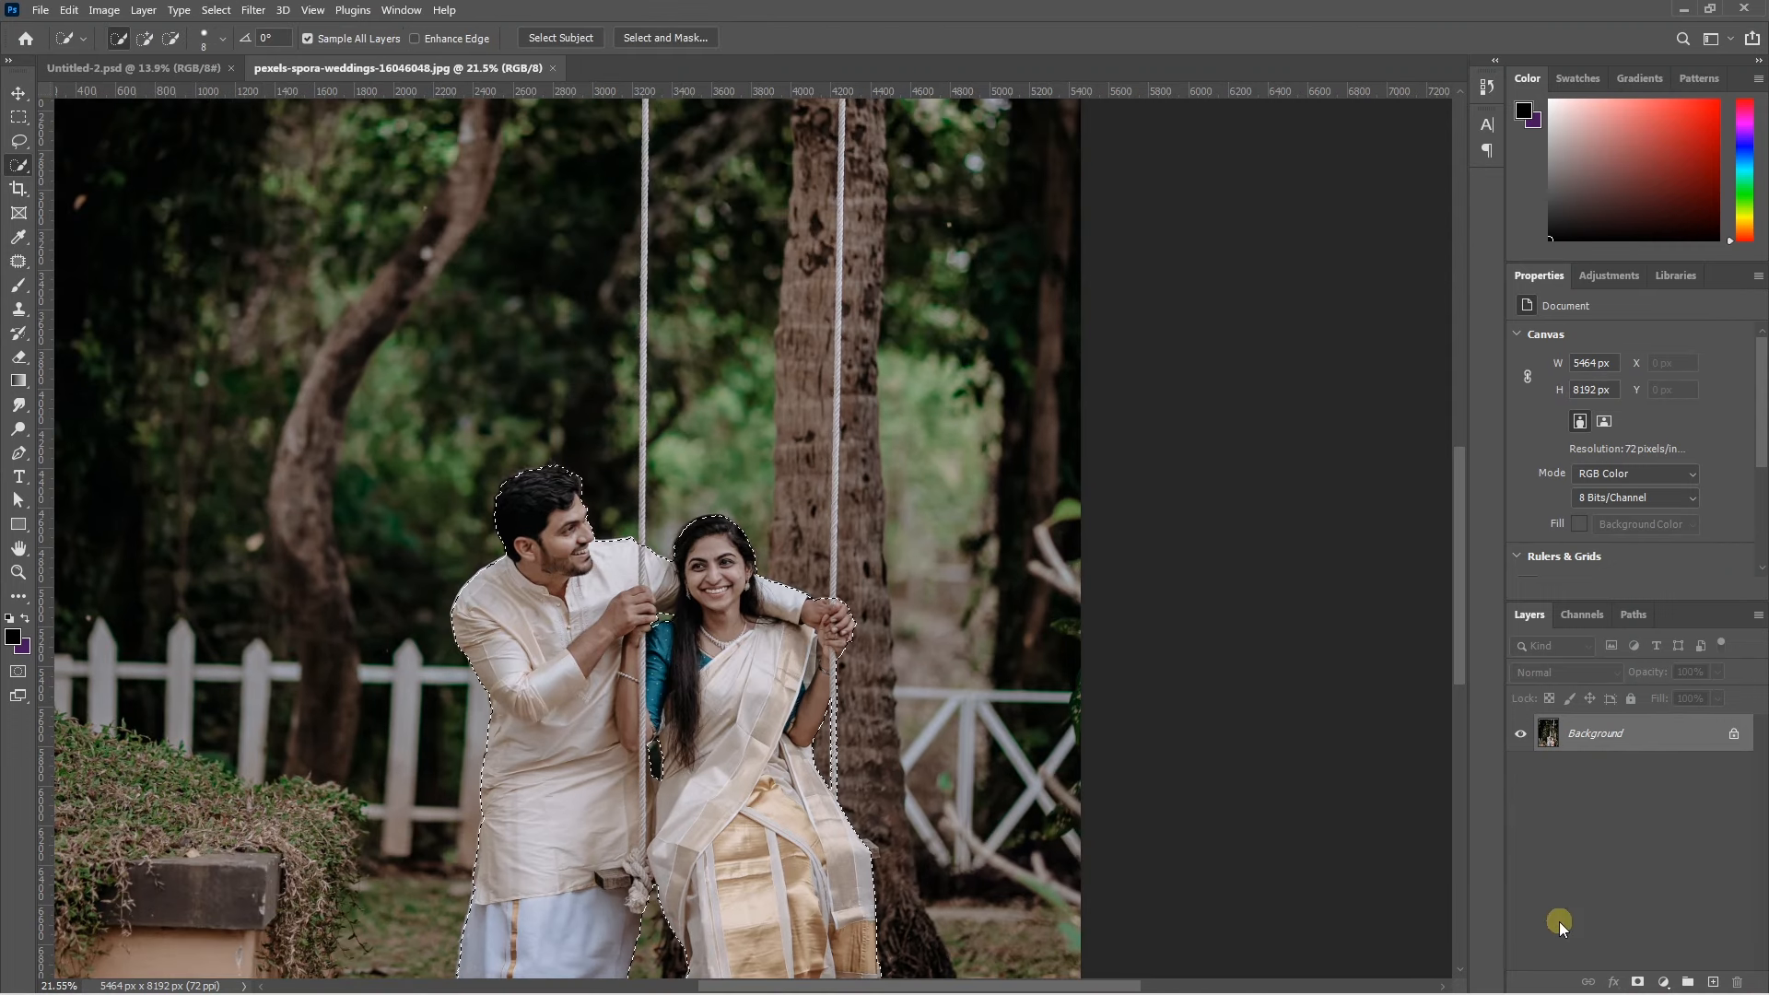
click(1640, 984)
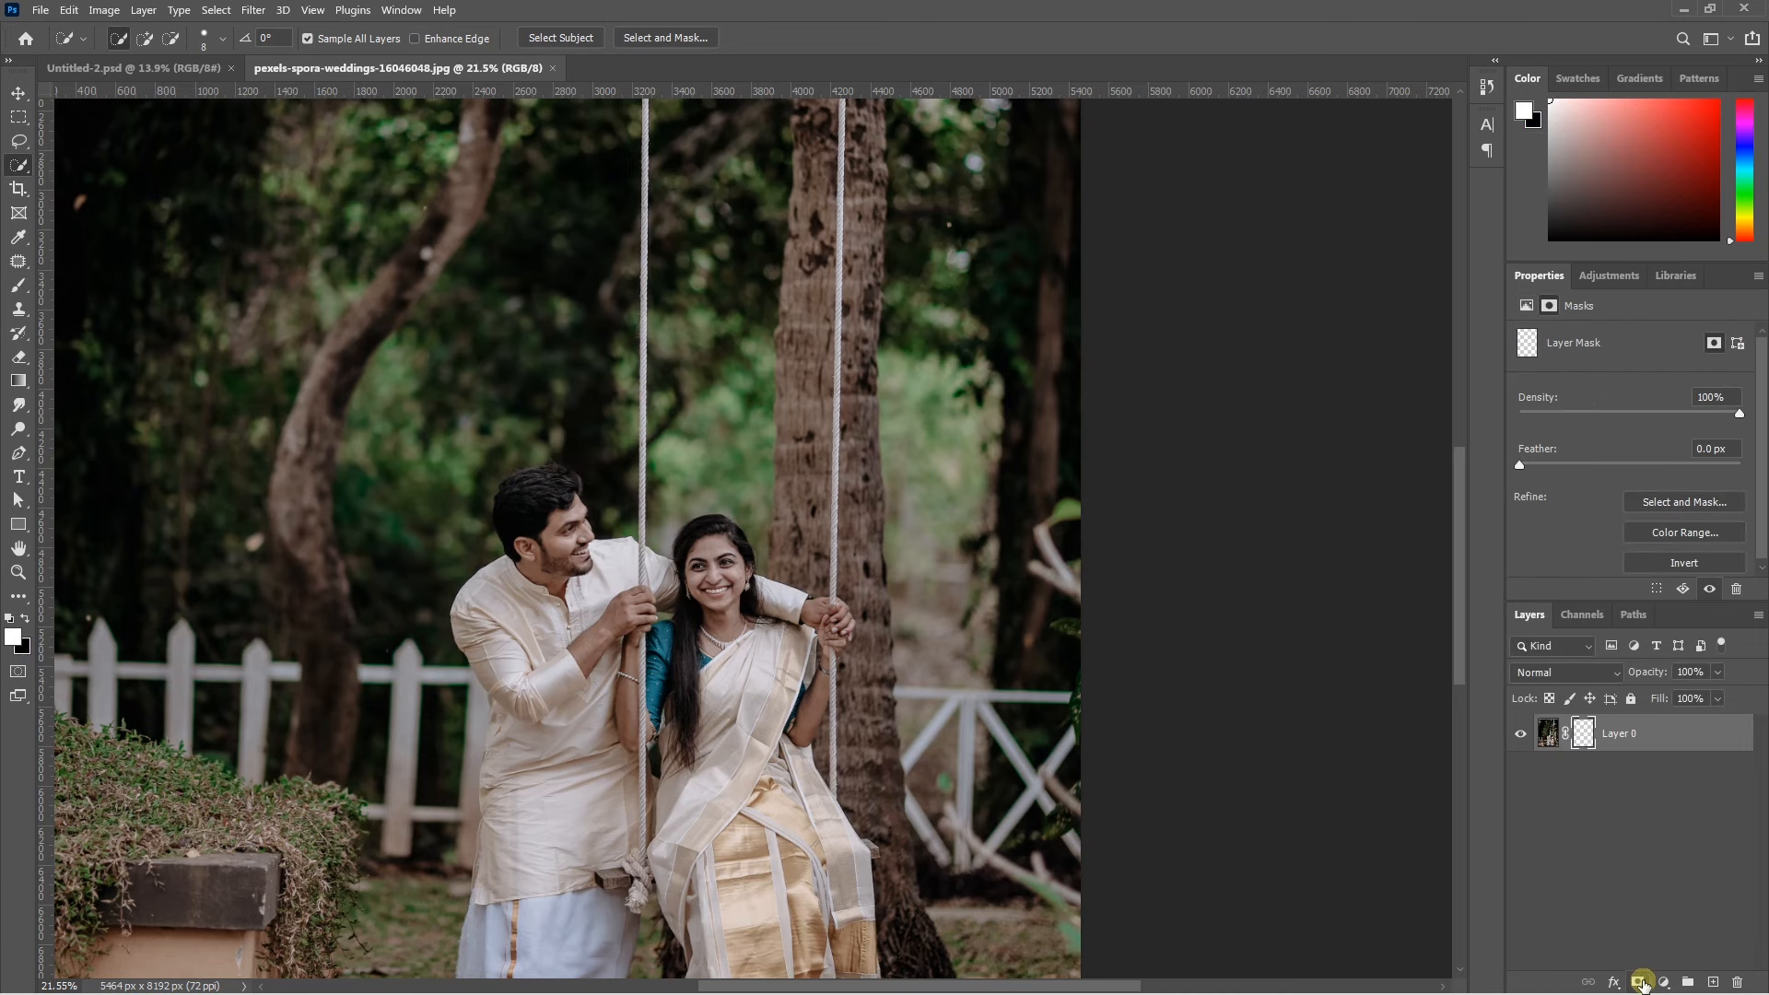
Disable the layer mask temporarily and trace both swing ropes above the couple with Pen tool paths.
scroll(1094, 631, down, 2)
scroll(1024, 708, down, 1)
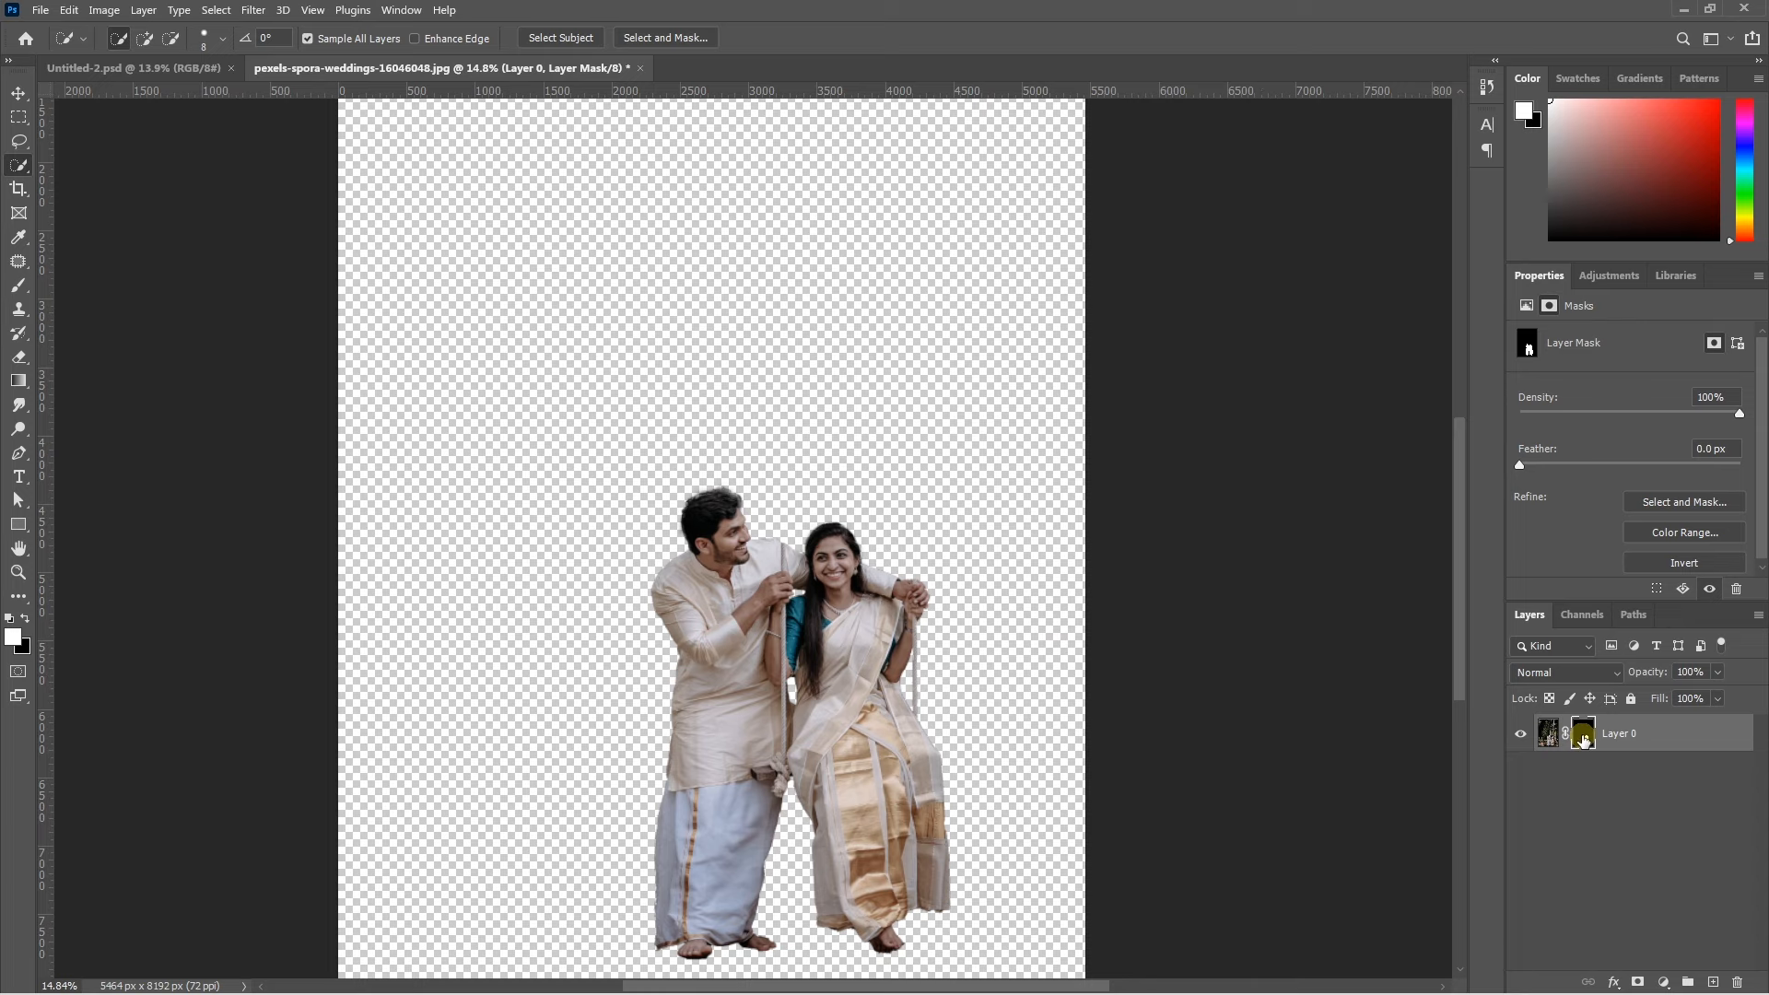
shift+click(1583, 737)
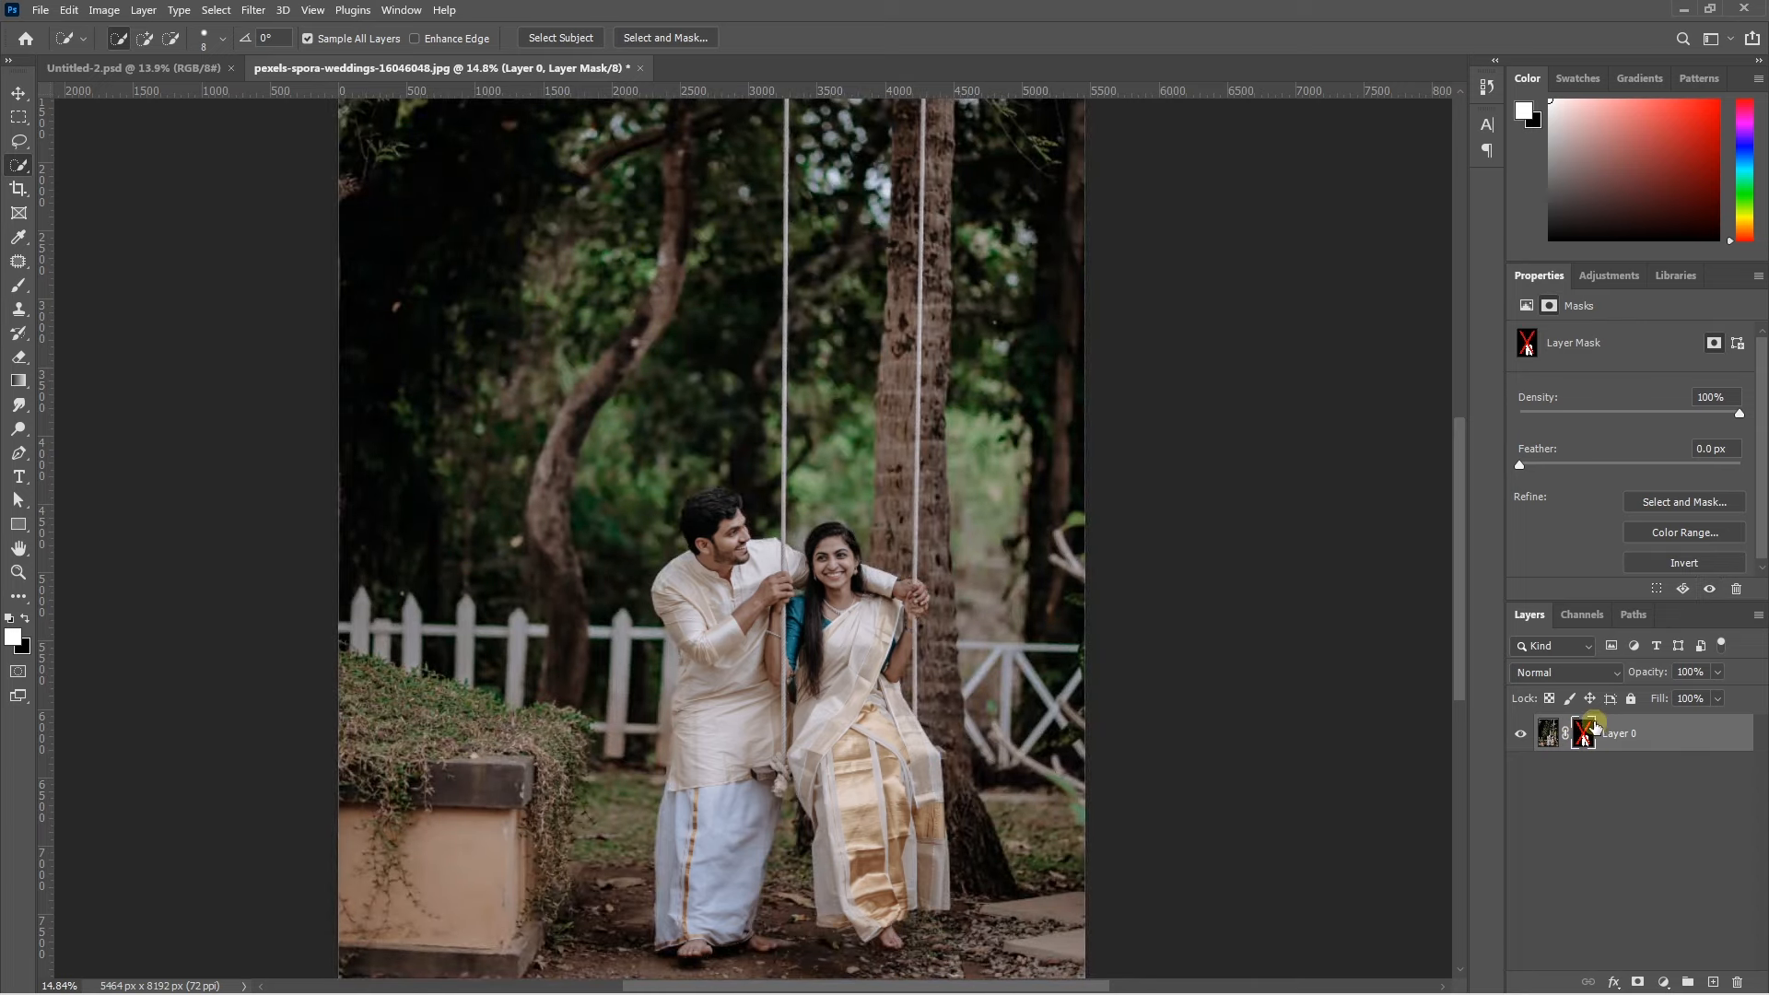
key(p)
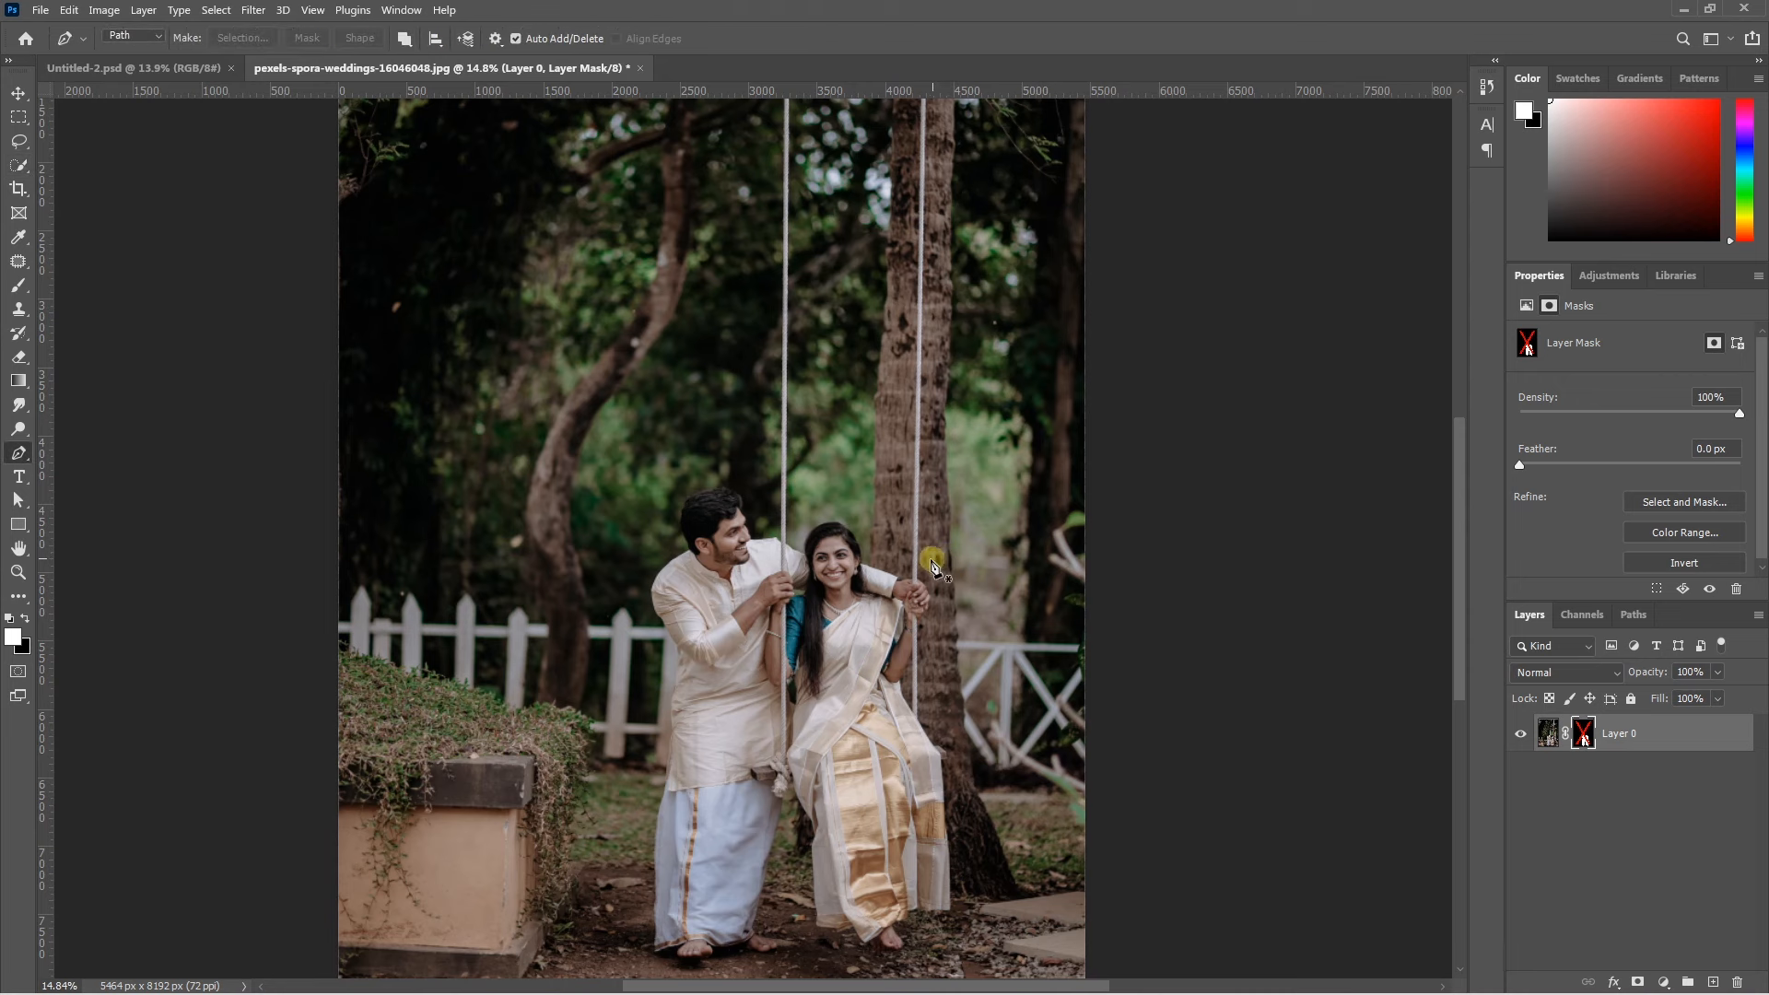
scroll(785, 542, up, 5)
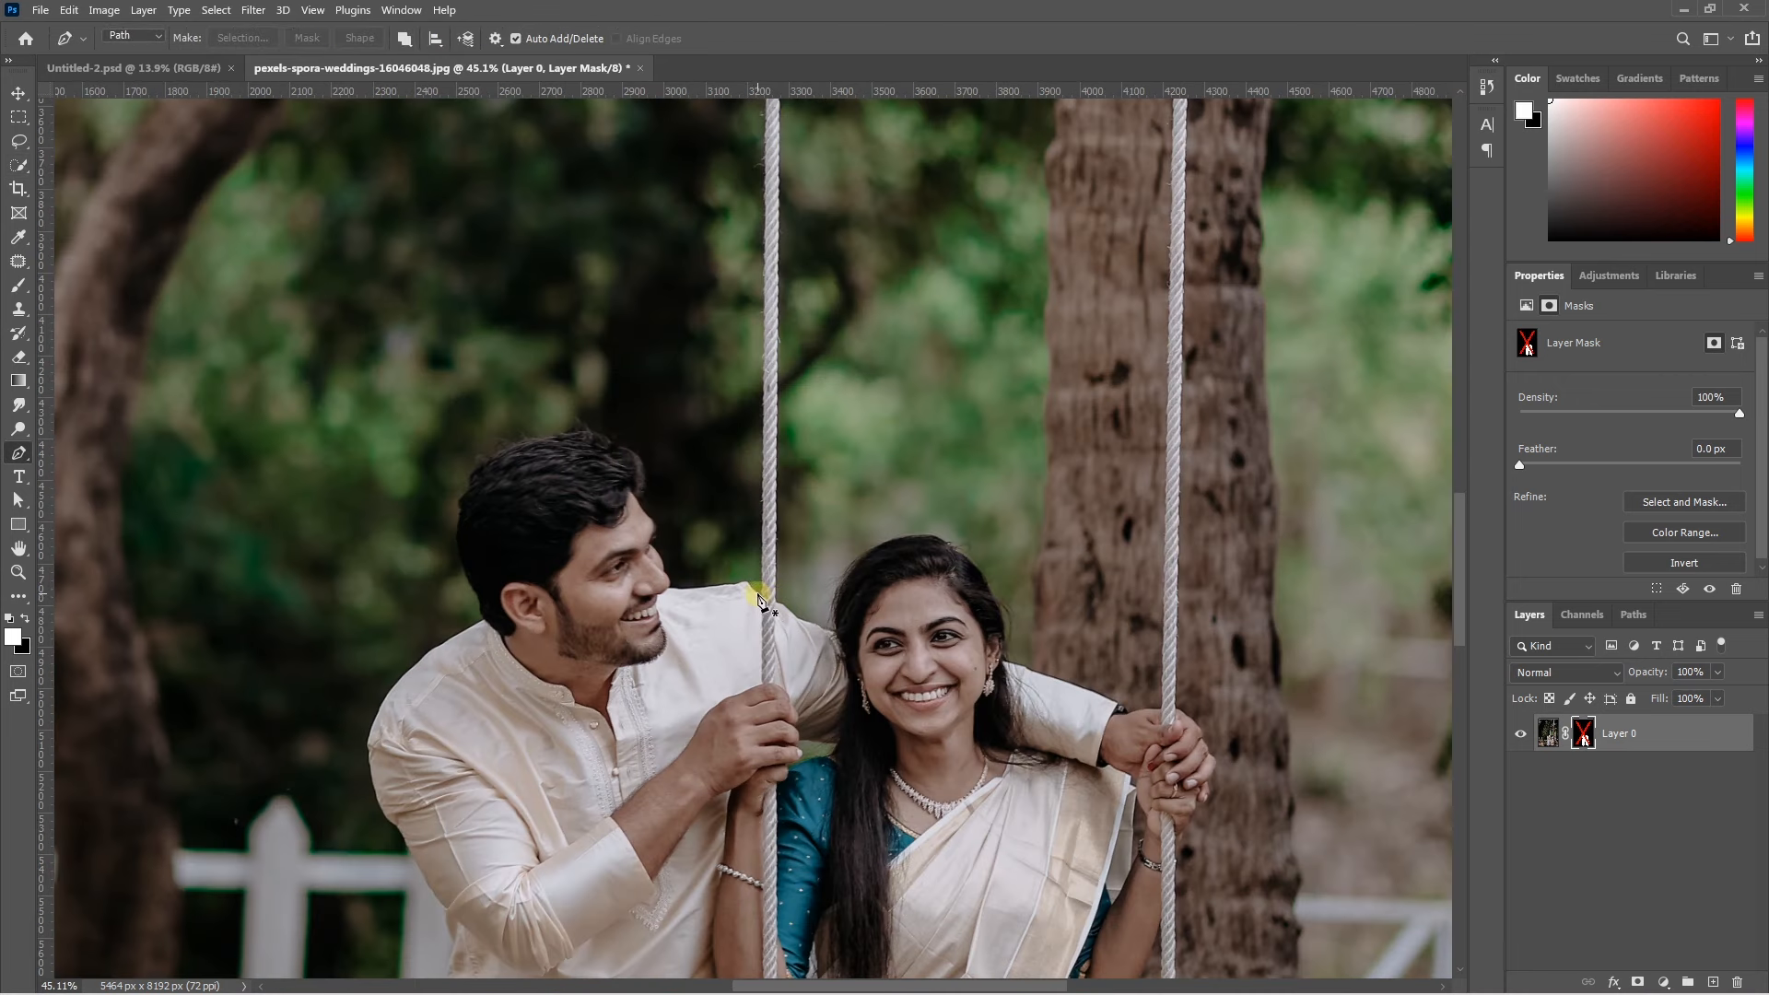
click(763, 605)
click(765, 171)
scroll(764, 185, up, 3)
click(784, 207)
scroll(785, 208, down, 2)
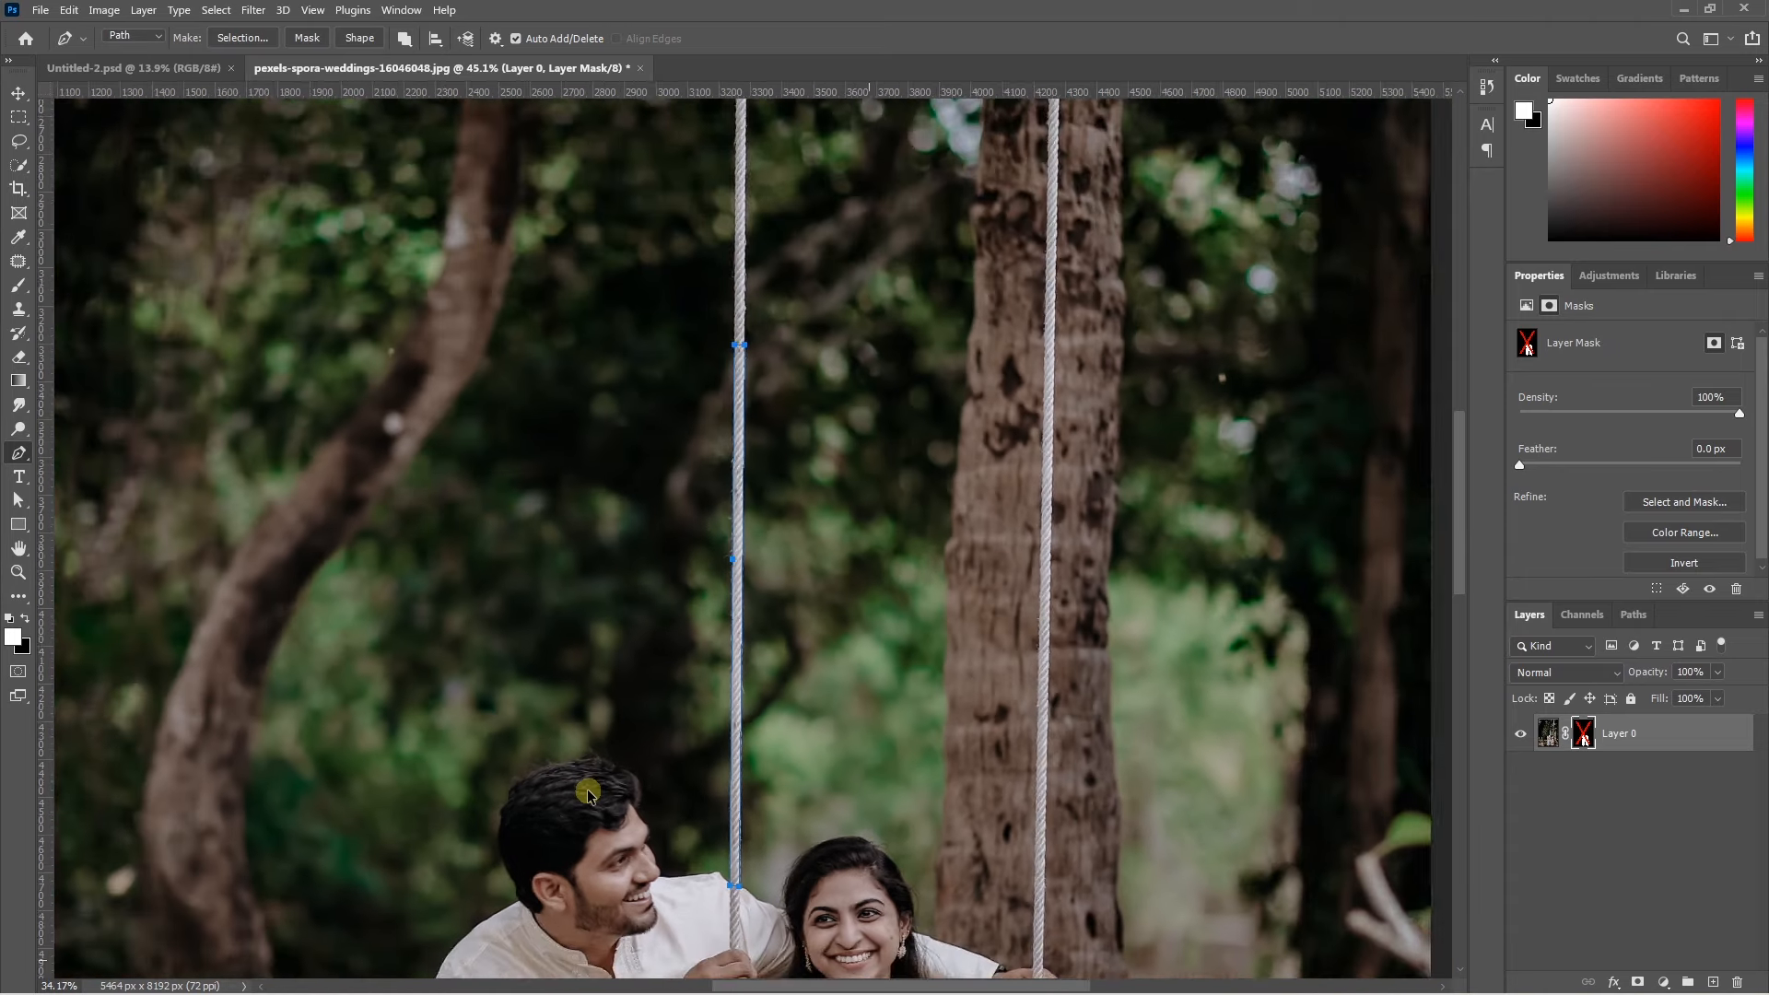
scroll(953, 878, up, 4)
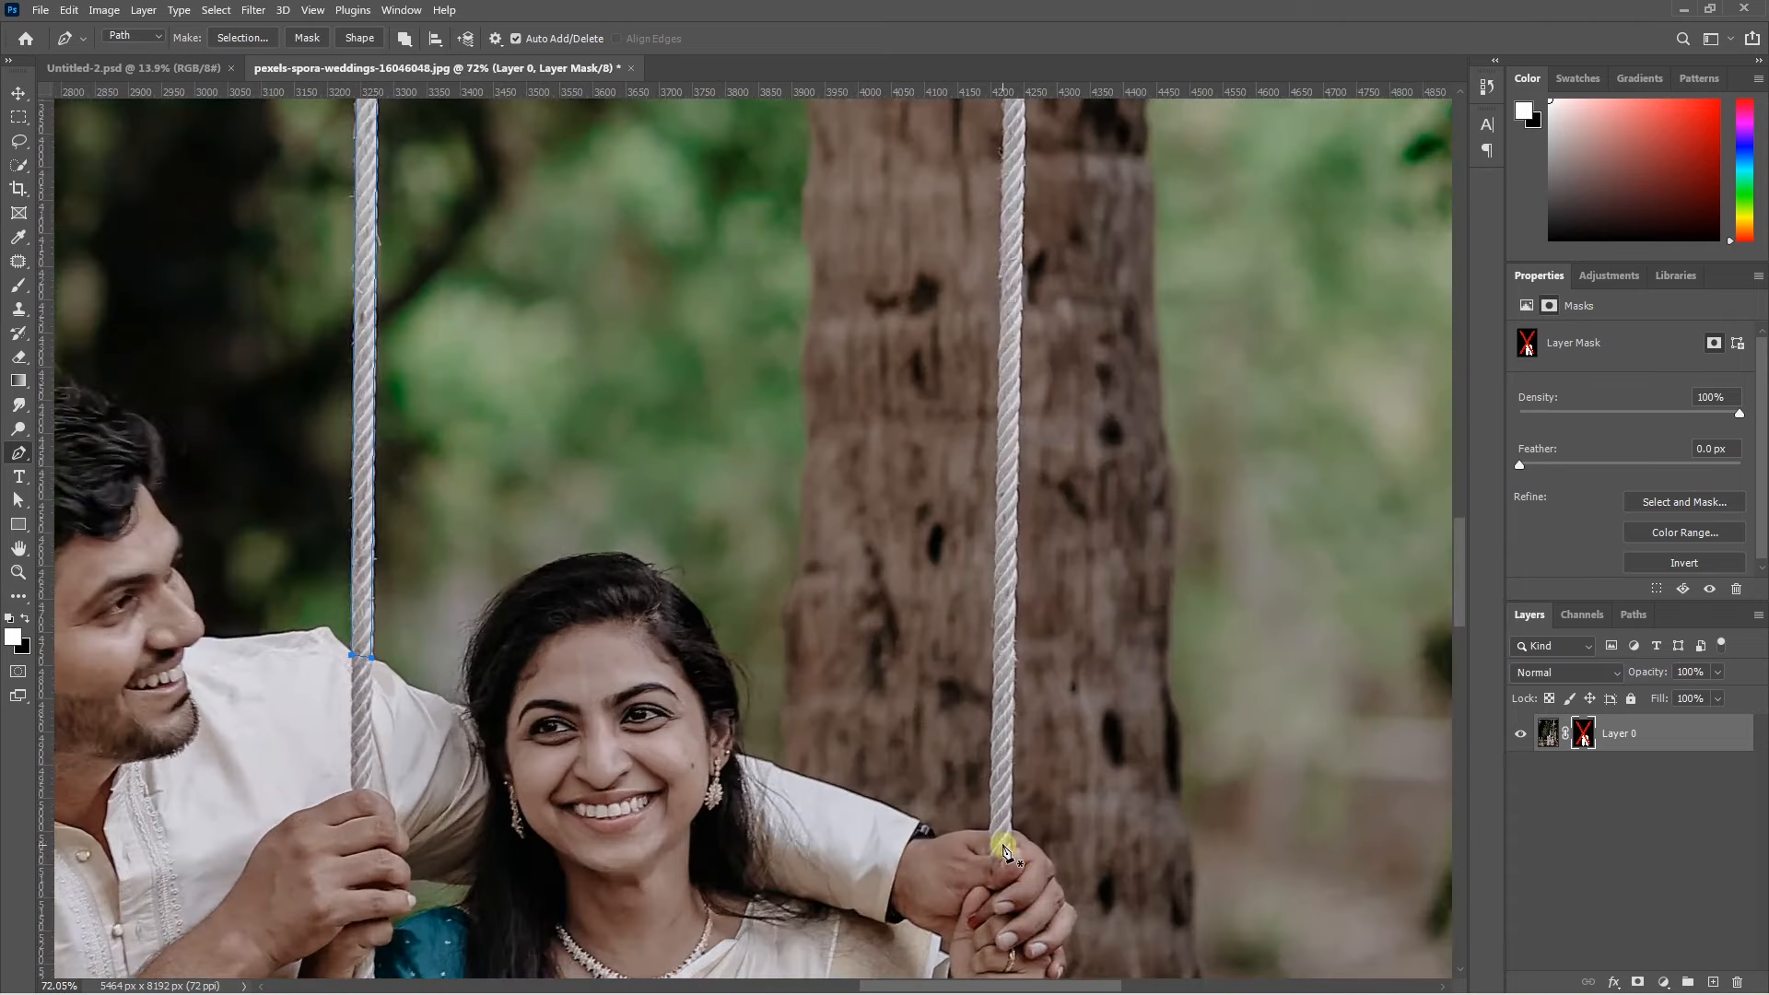
scroll(1011, 807, down, 2)
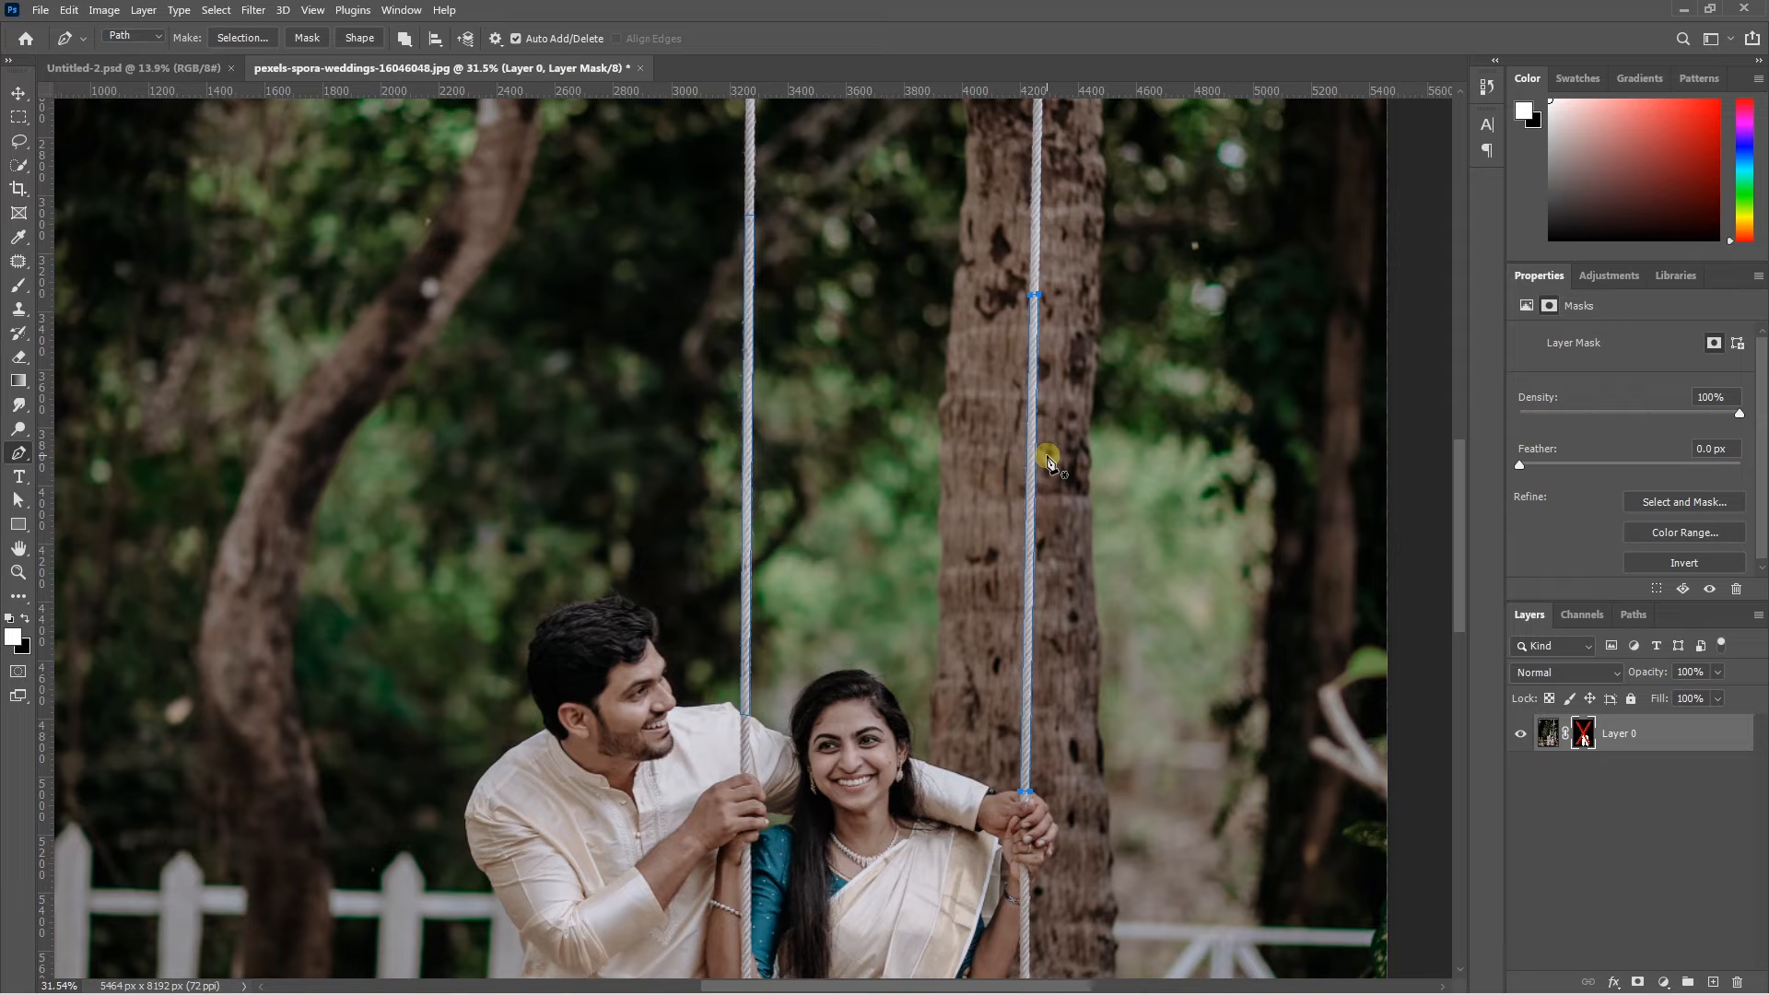
Turn the rope paths into a selection, re-enable the layer mask and reveal the ropes in it.
key(ctrl+Return)
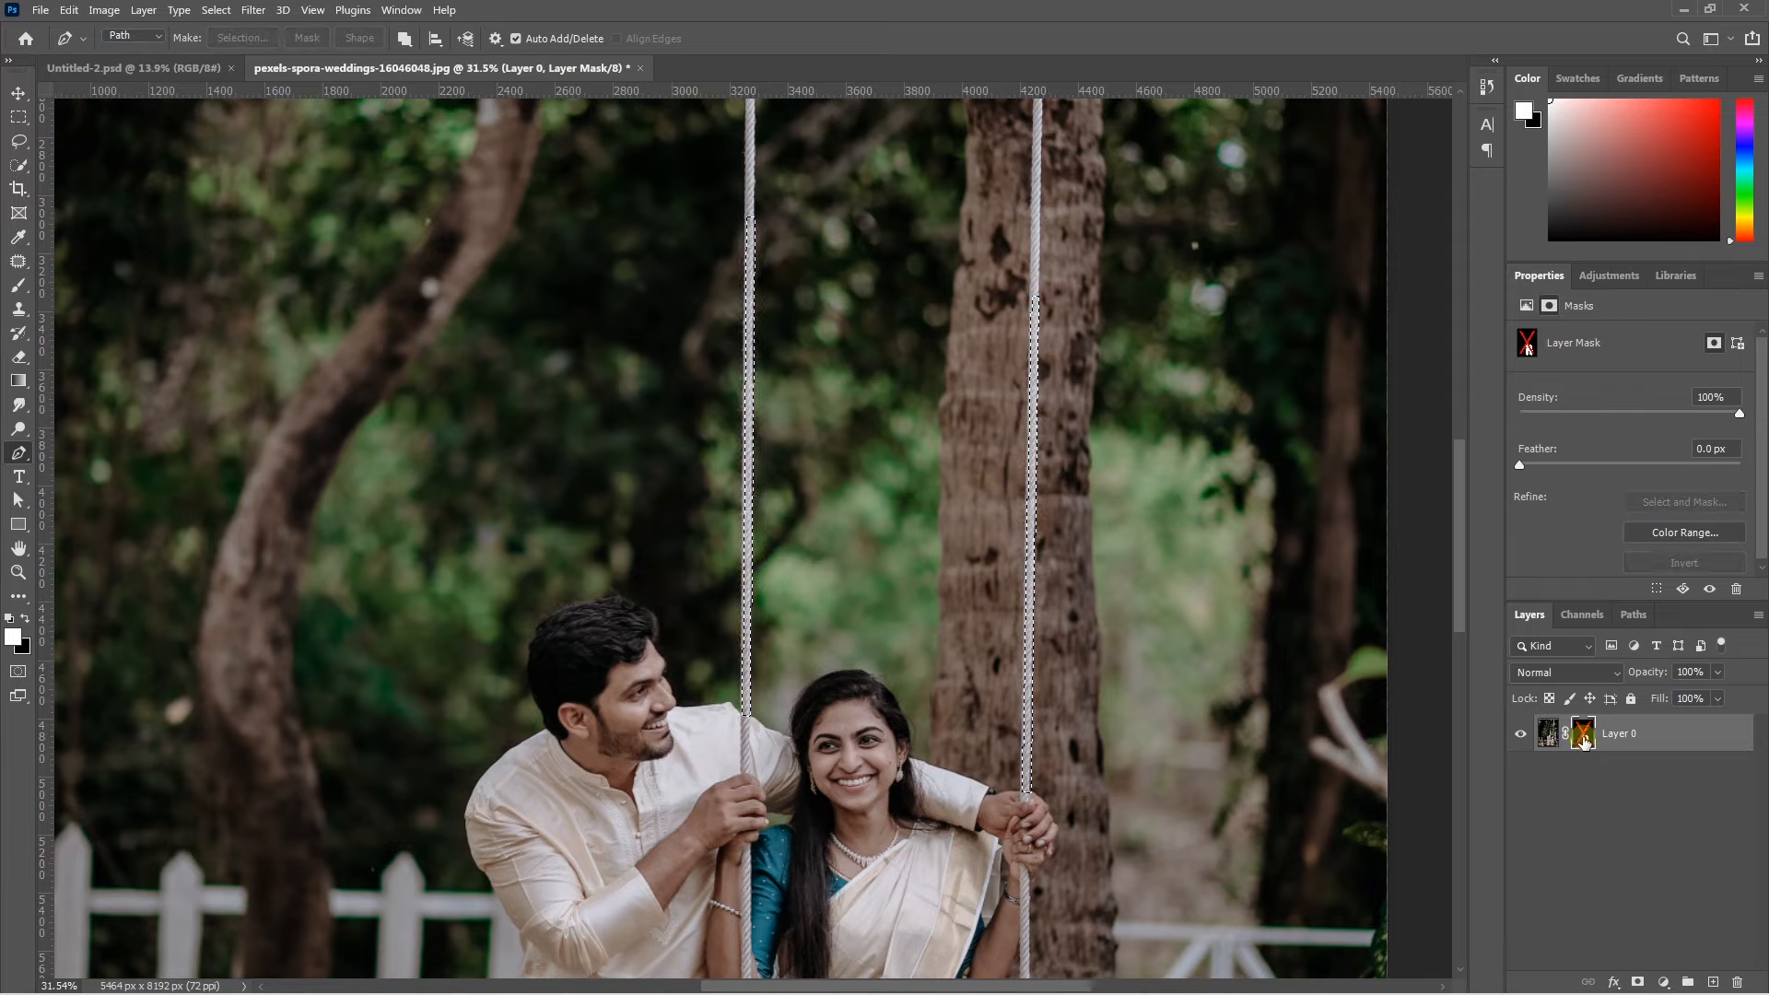
shift+click(1583, 740)
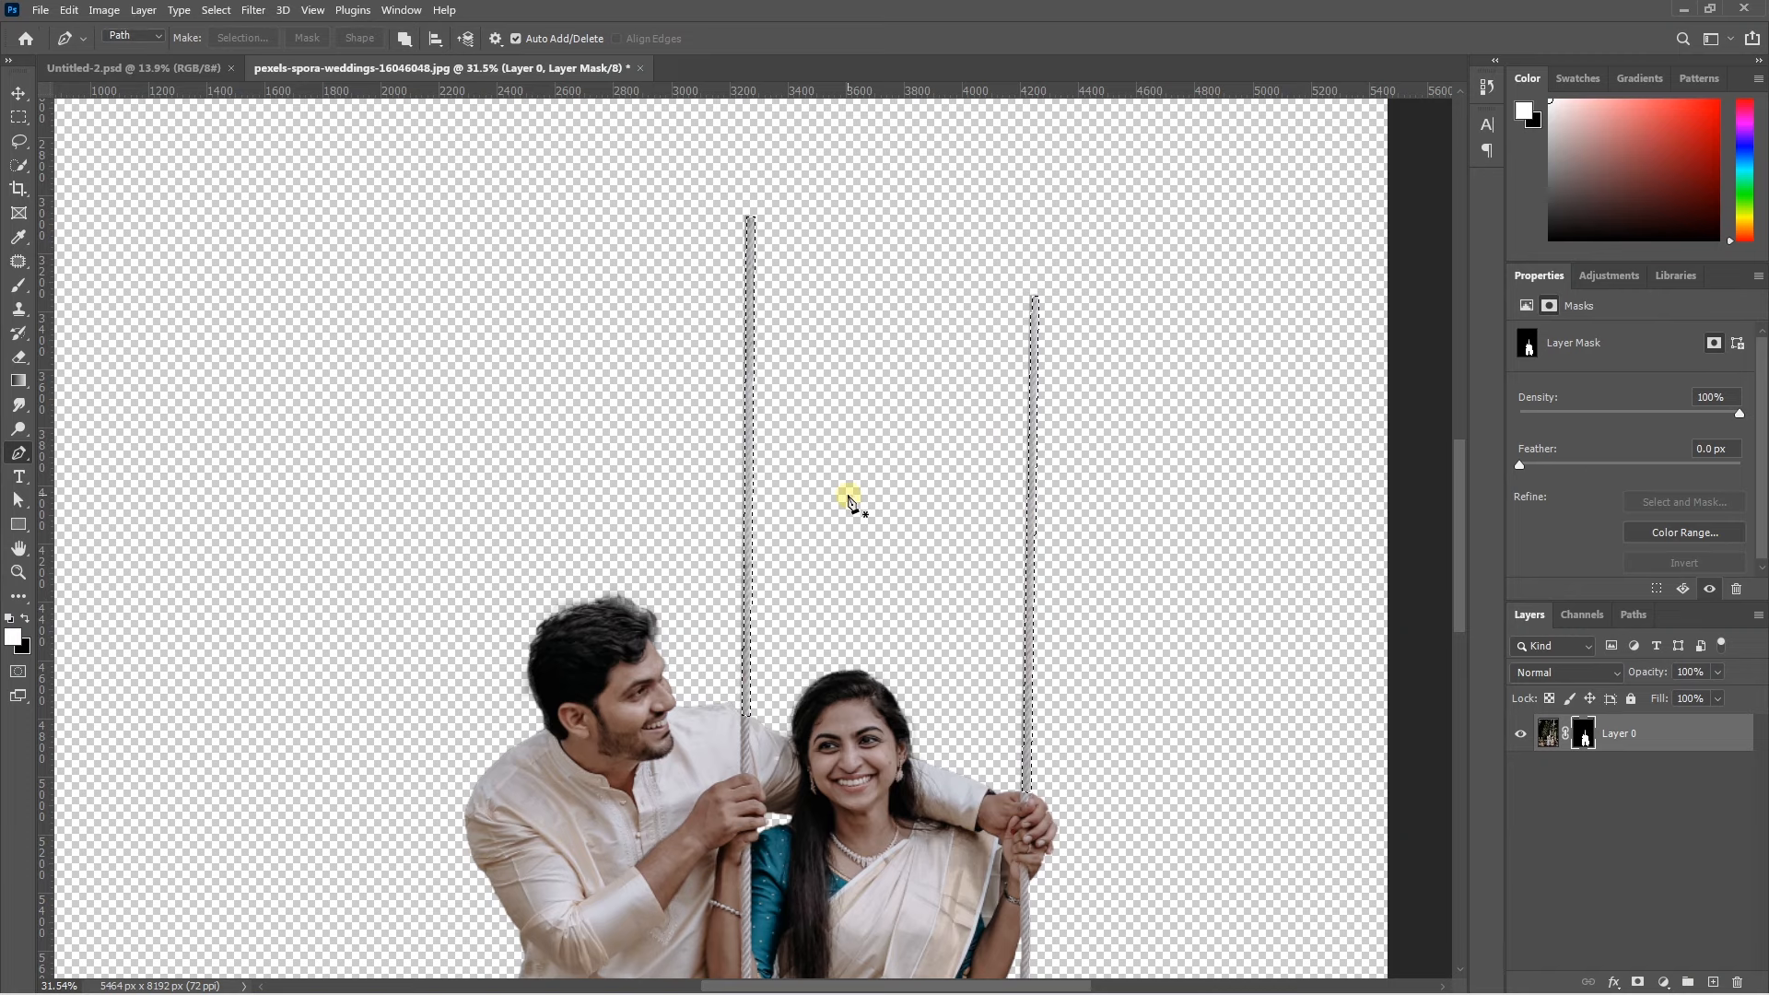
key(ctrl+d)
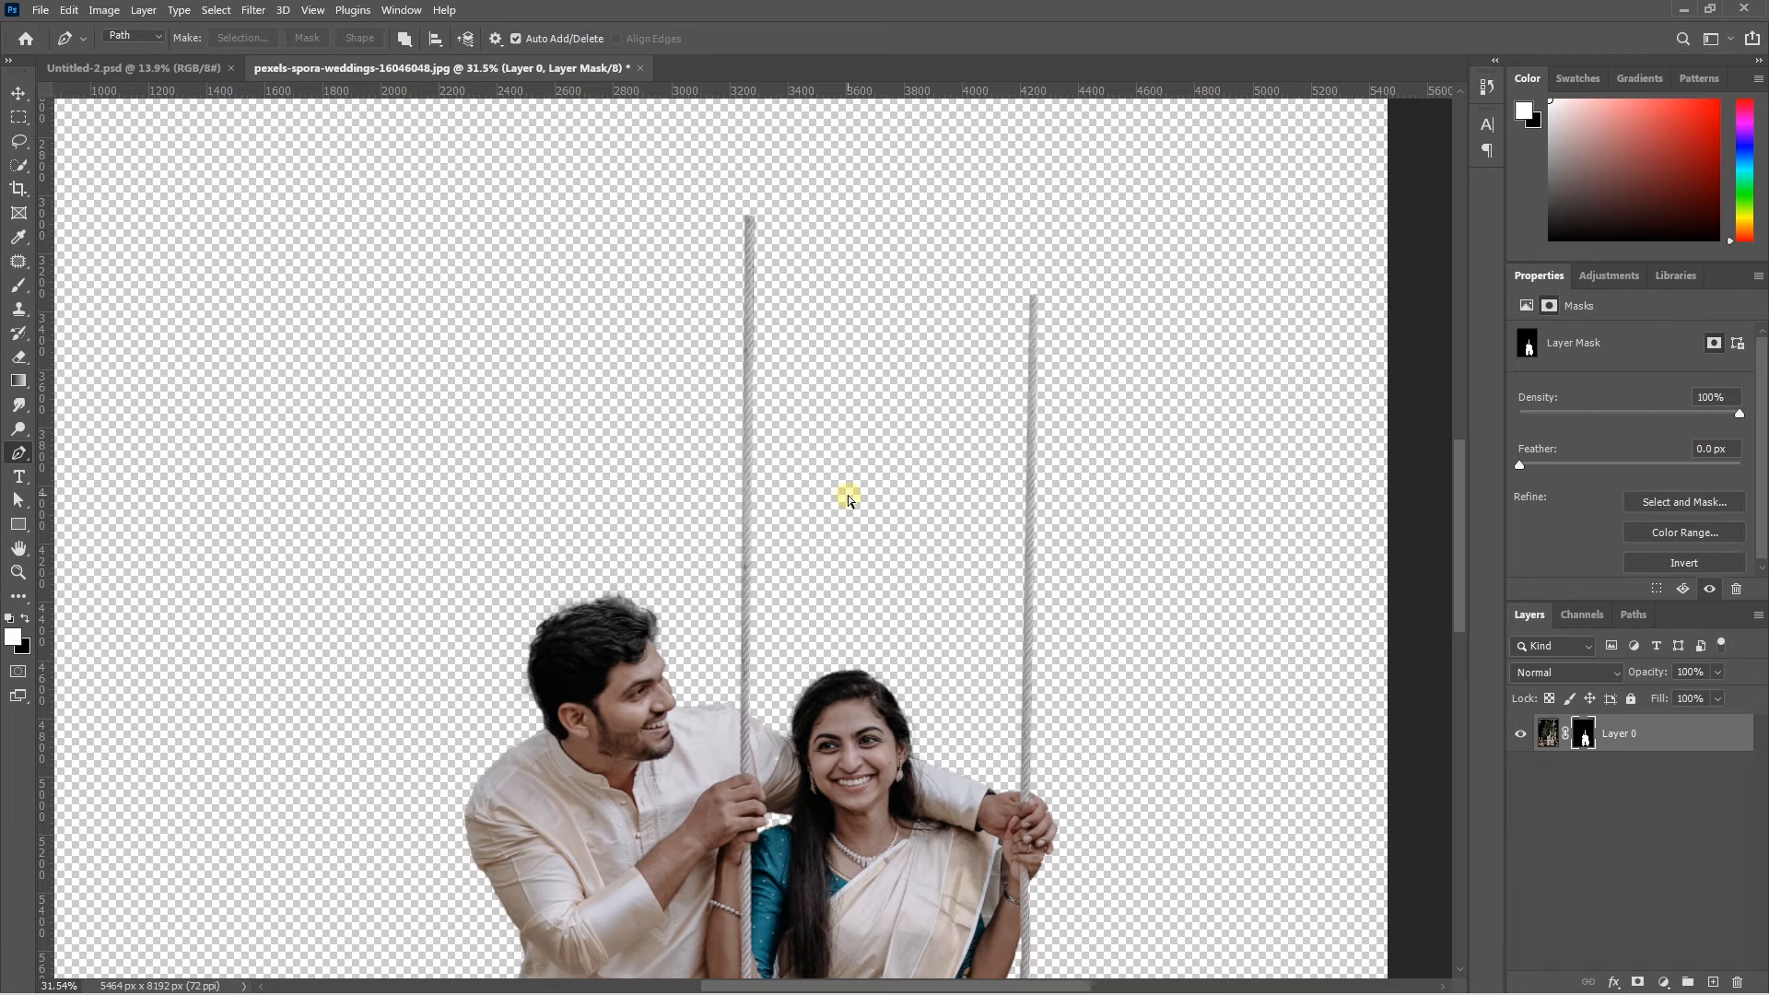
Convert the masked couple layer to a smart object and bring it into the Untitled-2.psd album page.
key(v)
scroll(848, 498, down, 4)
right_click(1638, 733)
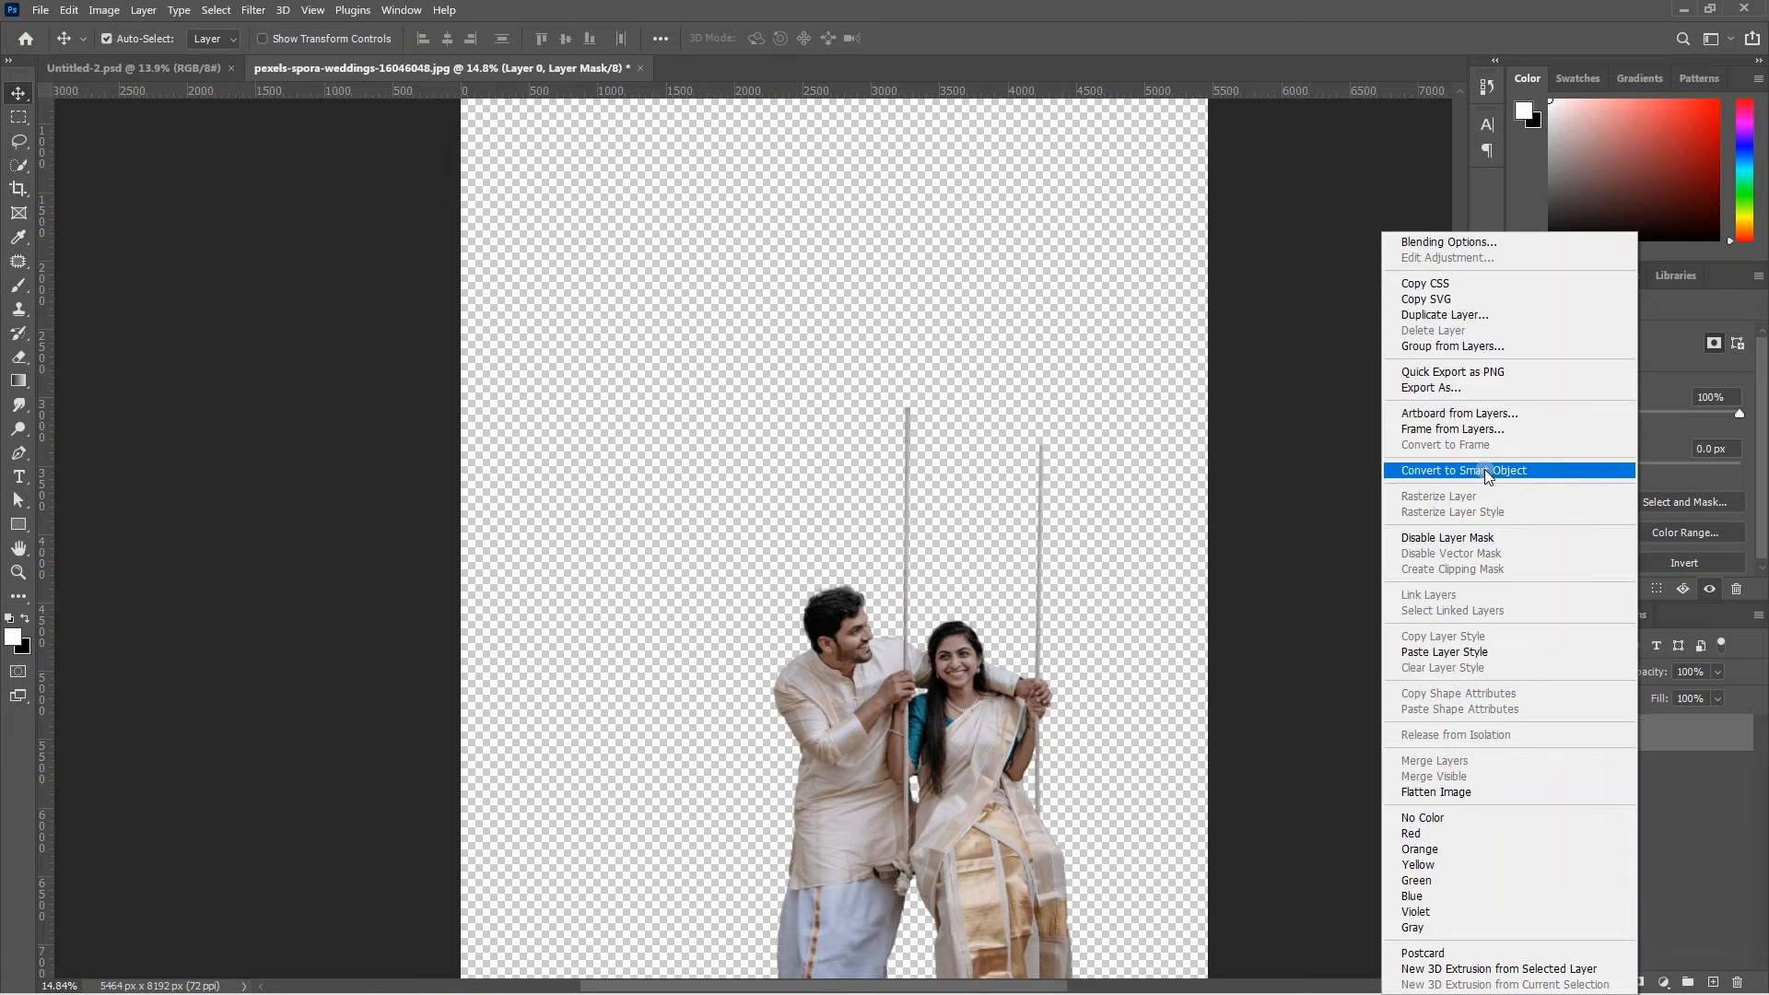
click(1484, 468)
drag(949, 711, 963, 539)
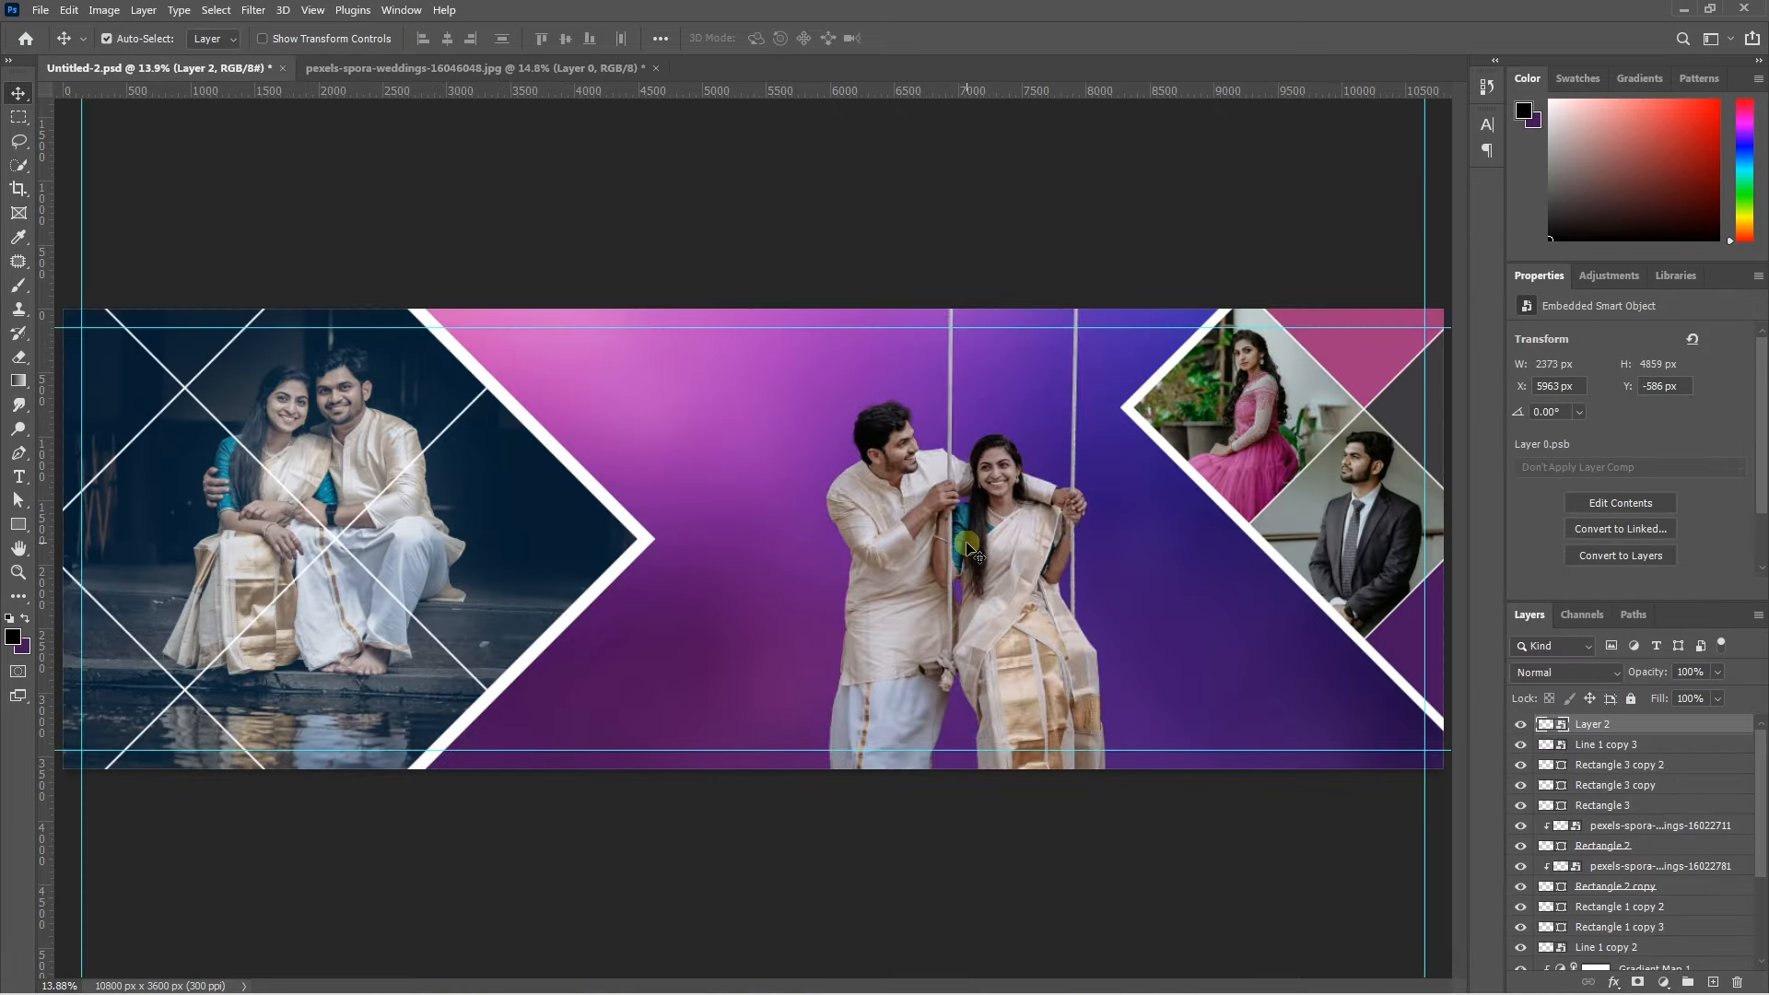
Close the pexels-spora-weddings-16046048 photo without saving its changes.
click(650, 69)
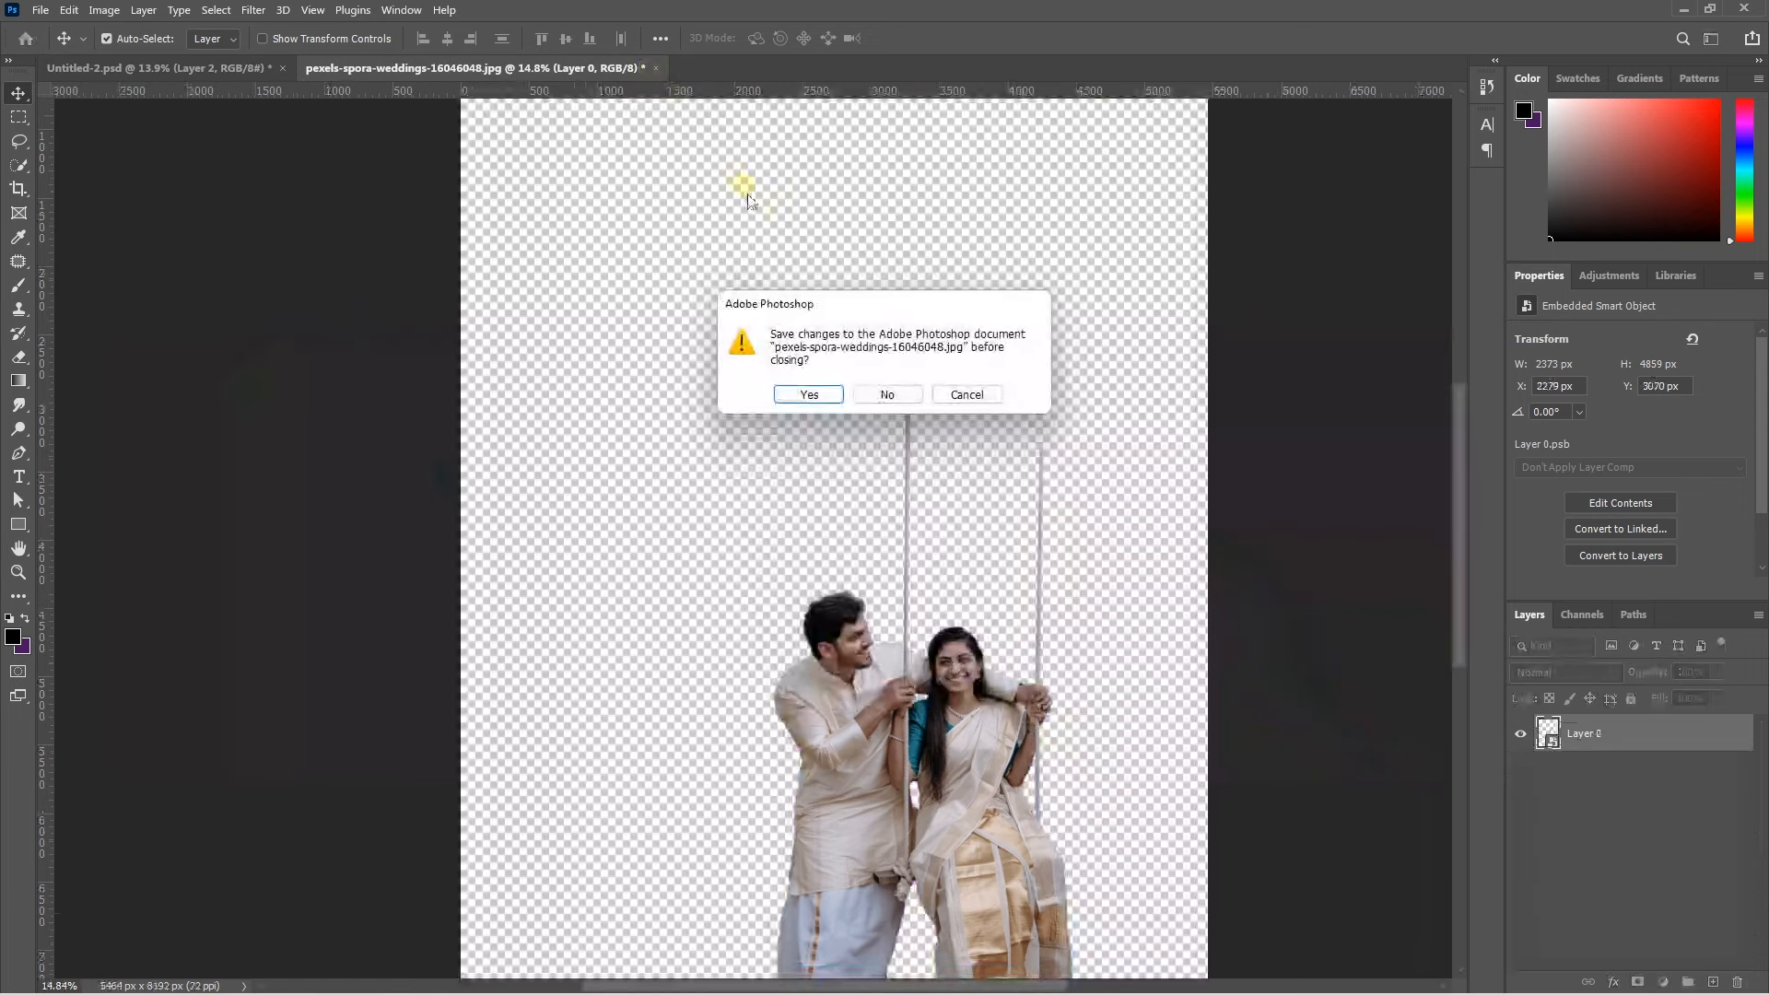
click(884, 390)
key(ctrl)
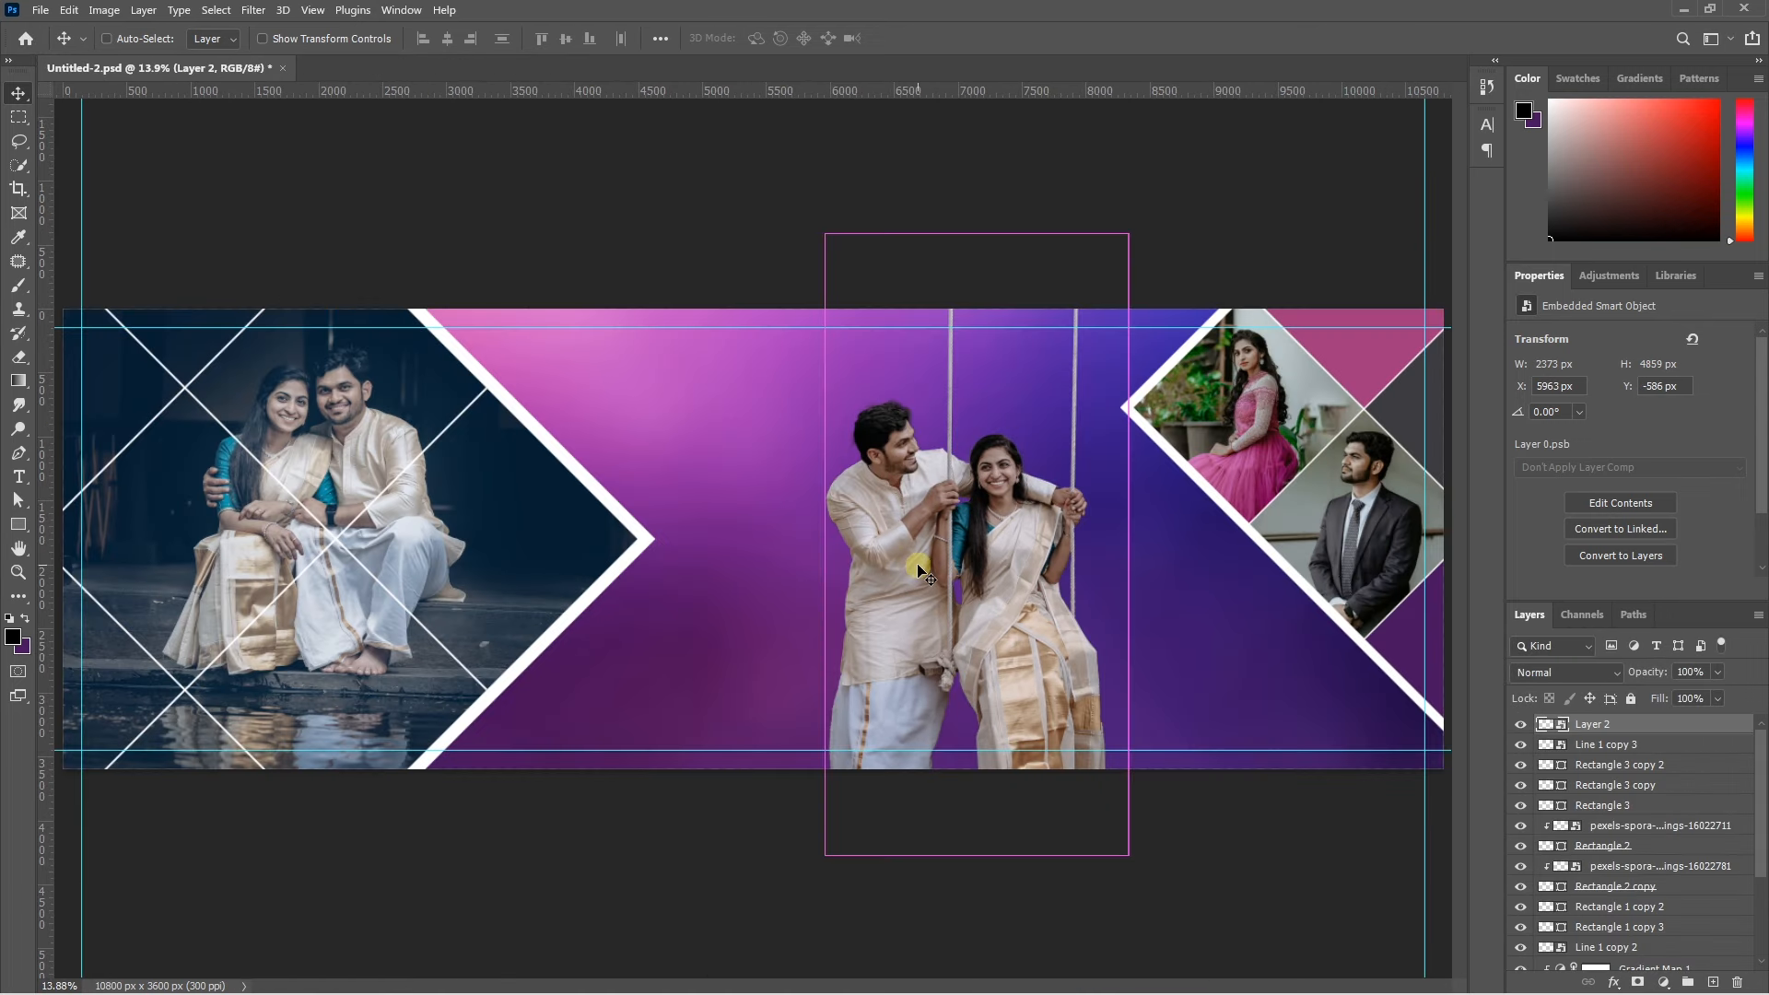
Scale the swing couple cutout down to about 1378 by 2823 px and place it at the page's lower edge beside the diamond photos.
key(ctrl+t)
drag(977, 234, 982, 274)
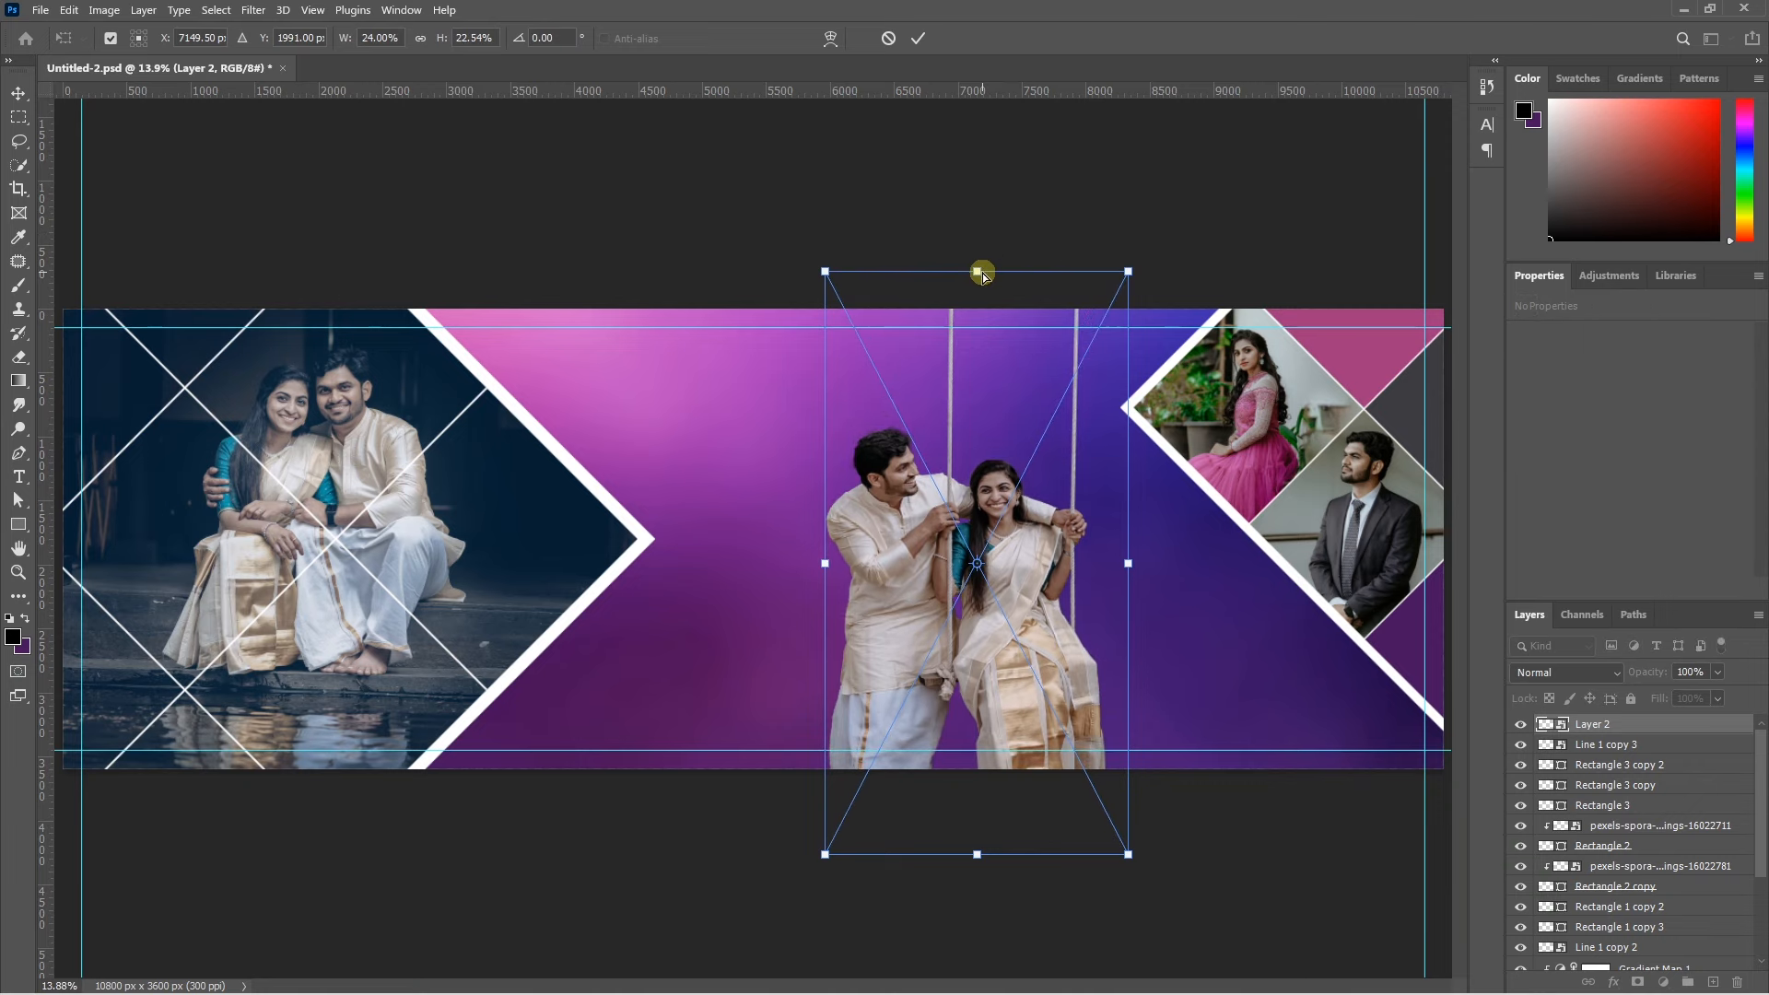
key(ctrl+z)
drag(1128, 234, 1062, 369)
drag(976, 751, 1235, 675)
drag(1323, 289, 1237, 469)
drag(1221, 572, 1283, 612)
drag(1298, 510, 1307, 458)
key(Return)
Add a layer mask to the swing couple cutout and ready the Brush with black over the swing ropes.
scroll(1255, 600, up, 2)
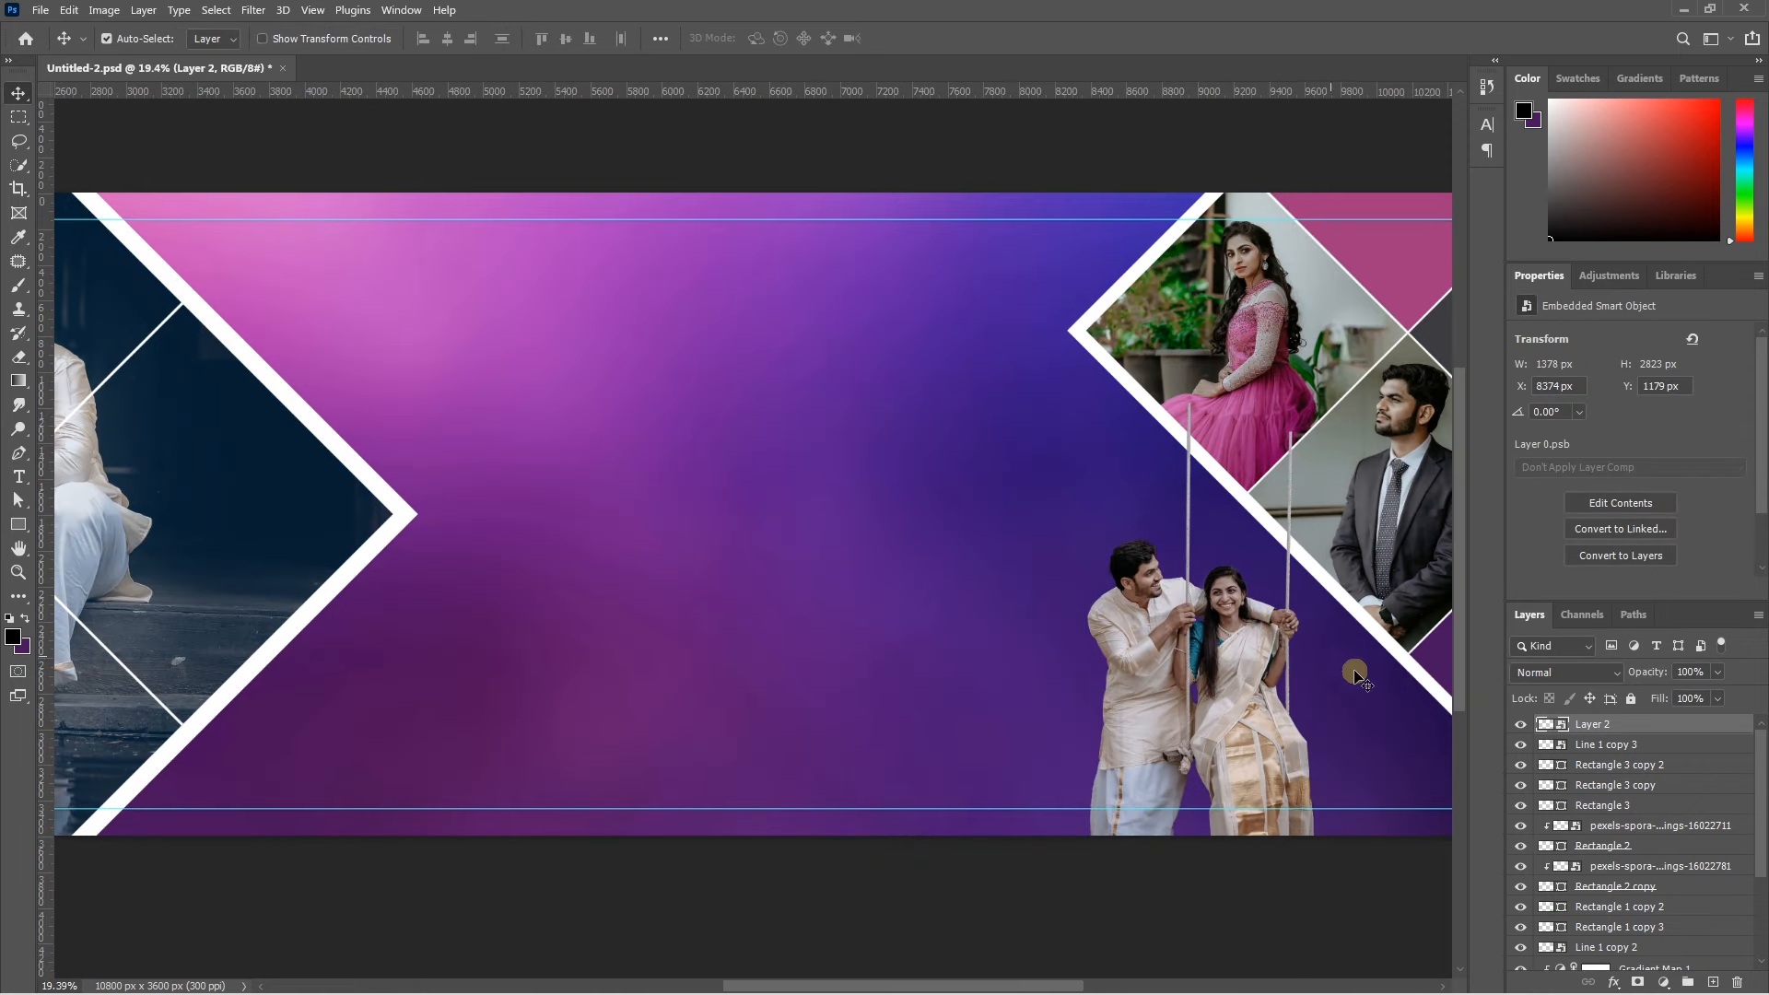
click(1637, 982)
key(d)
key(b)
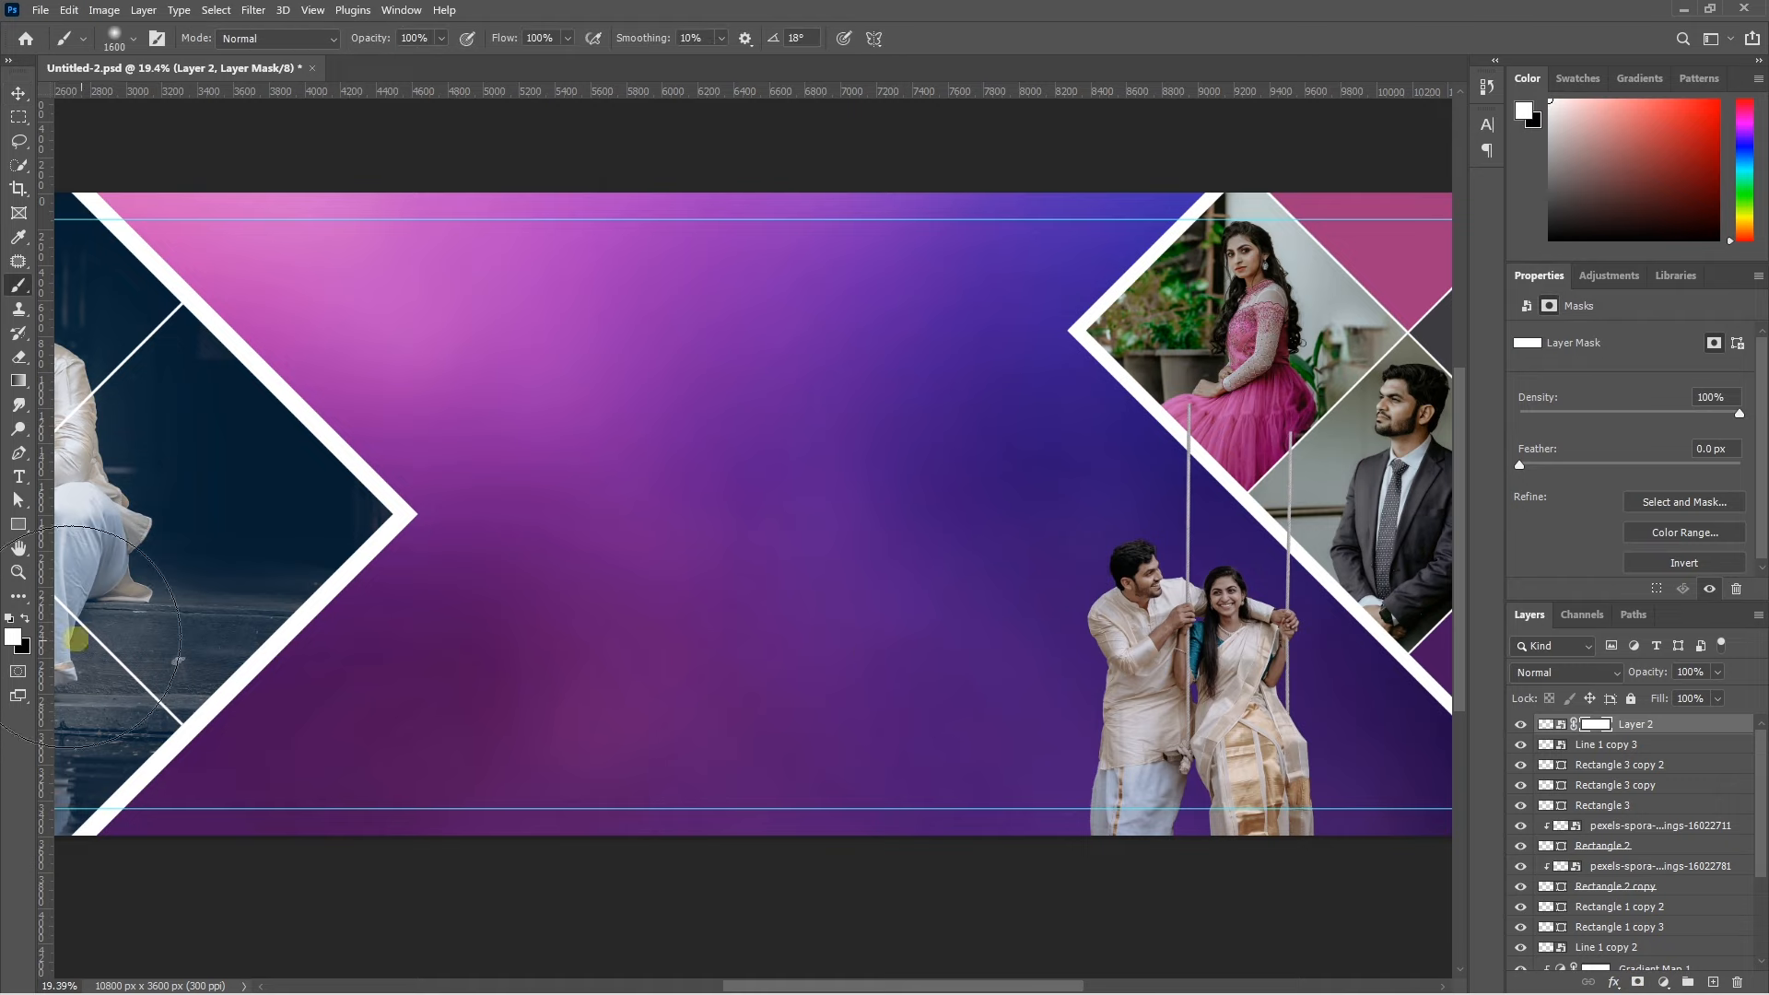
key(x)
scroll(1122, 458, up, 3)
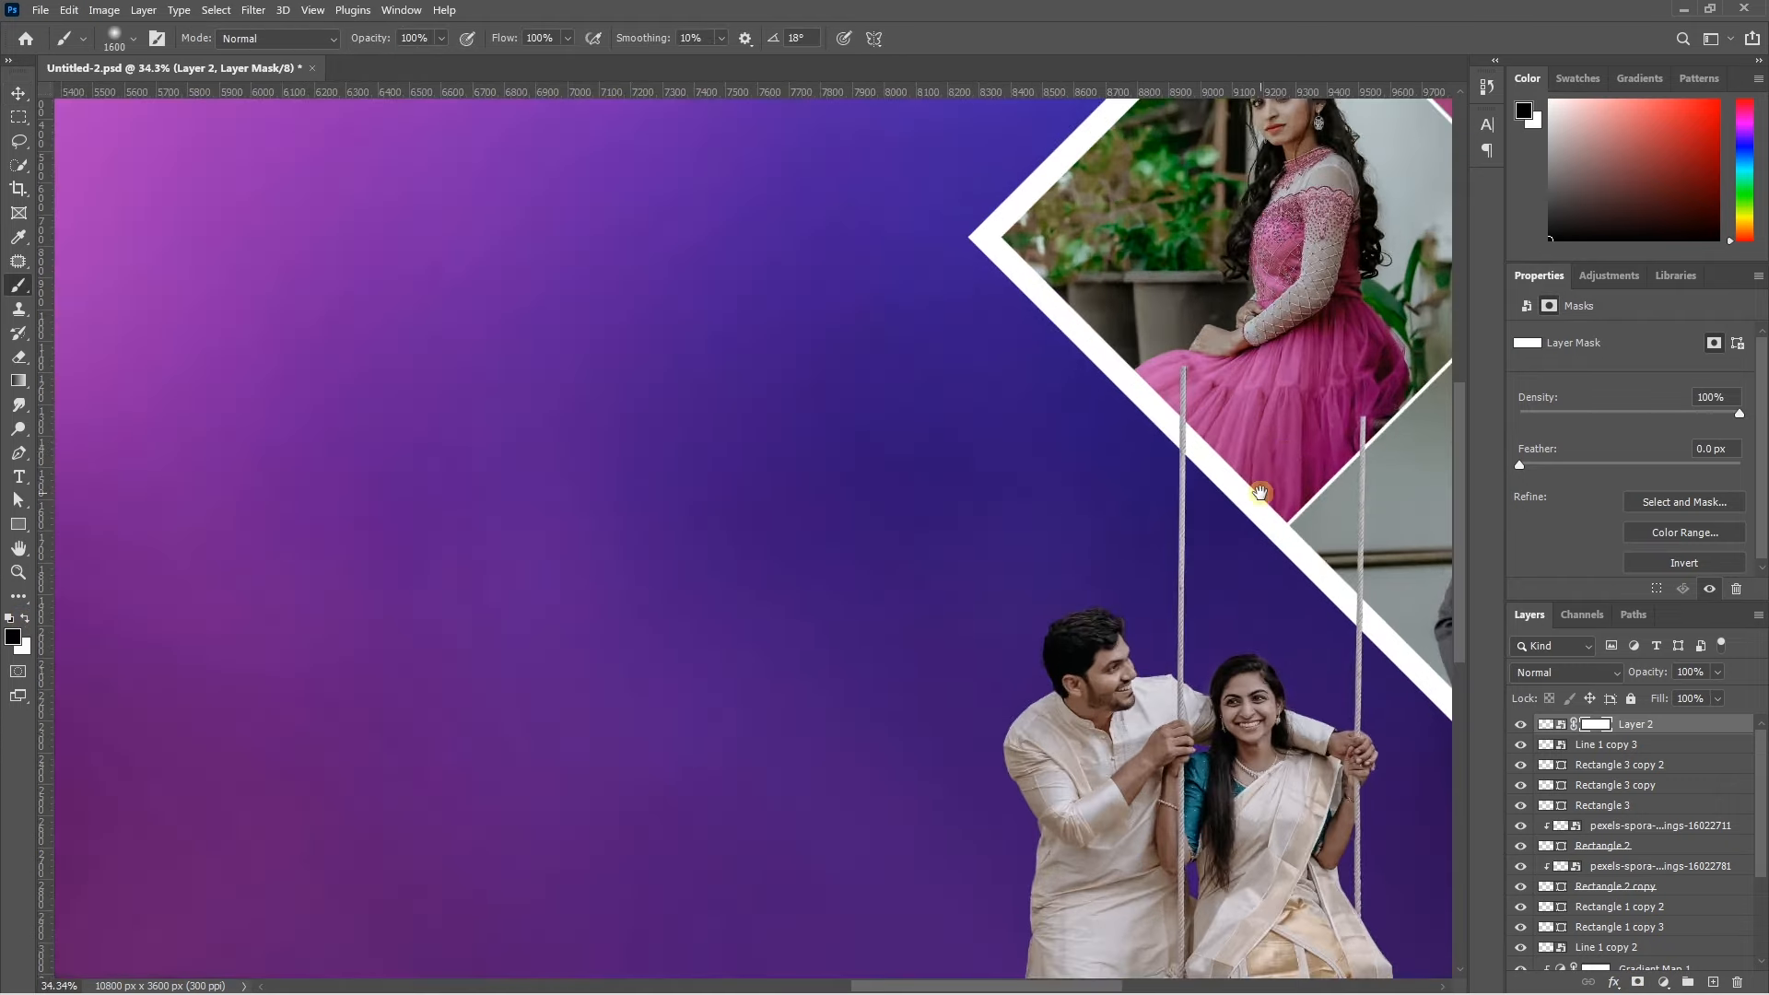
drag(1260, 494, 874, 490)
scroll(873, 490, up, 1)
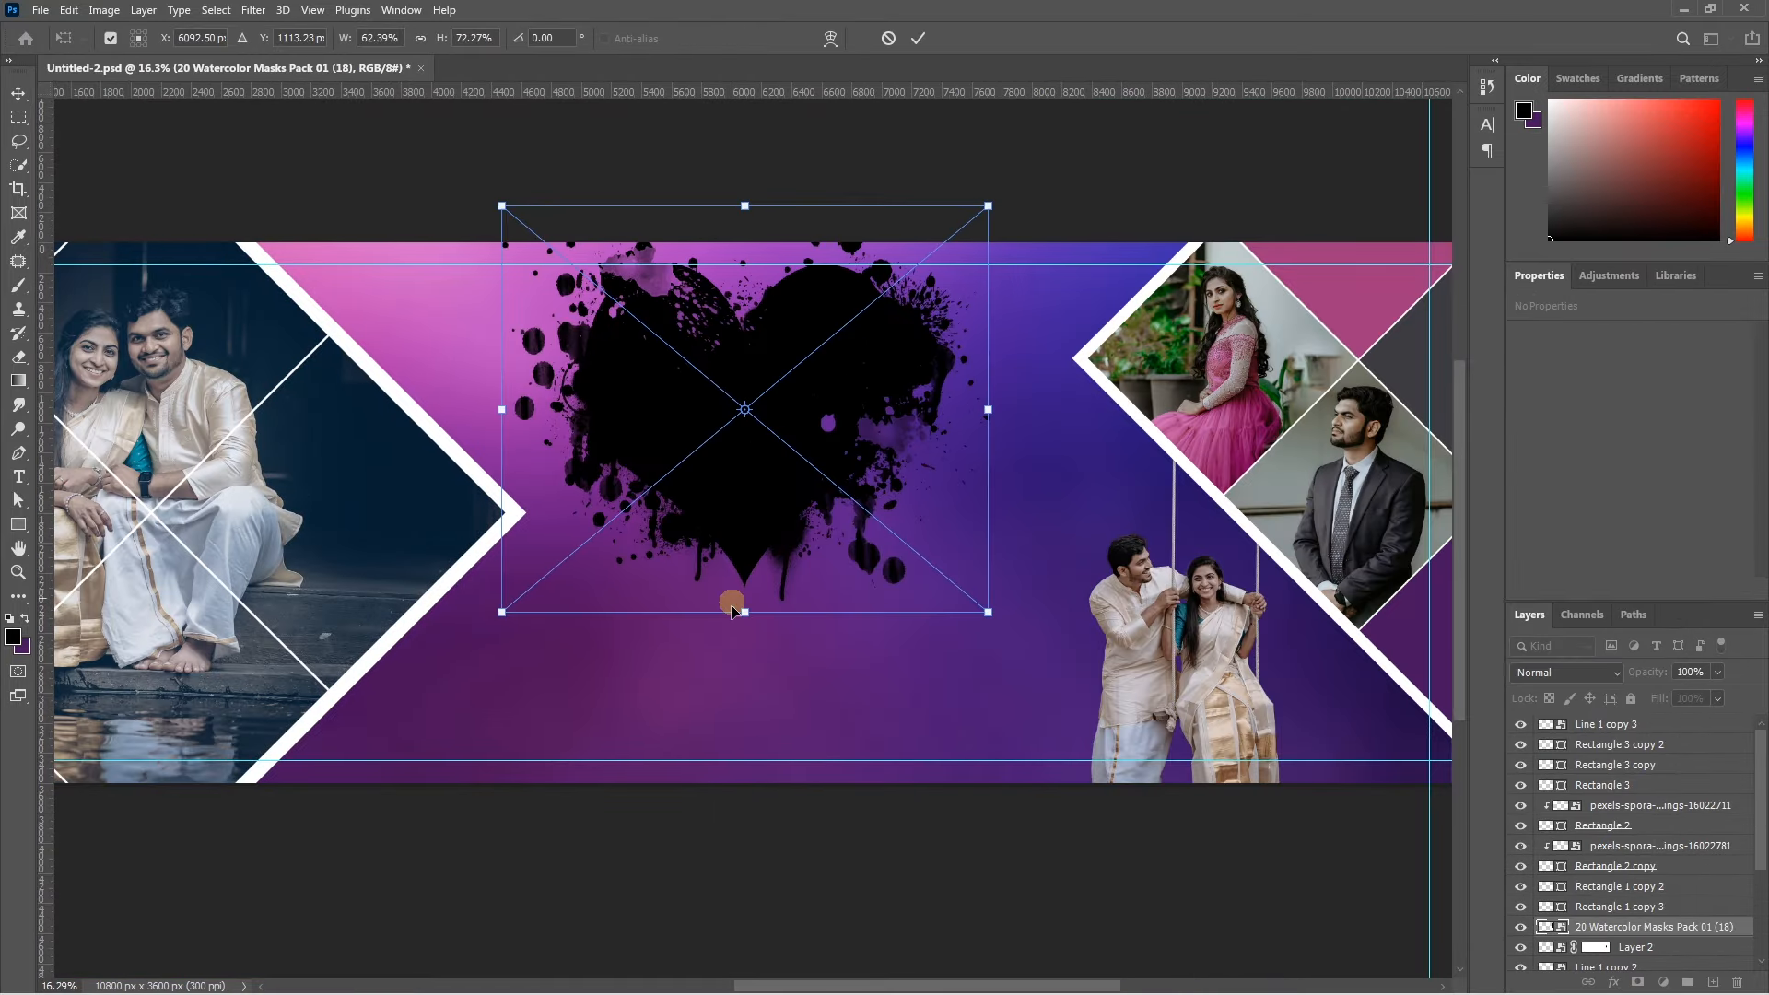
Enlarge the watercolor heart splash across the page's centre and clip the pexels-spora-weddings-16046086 photo into it, centring the couple.
drag(731, 605, 870, 419)
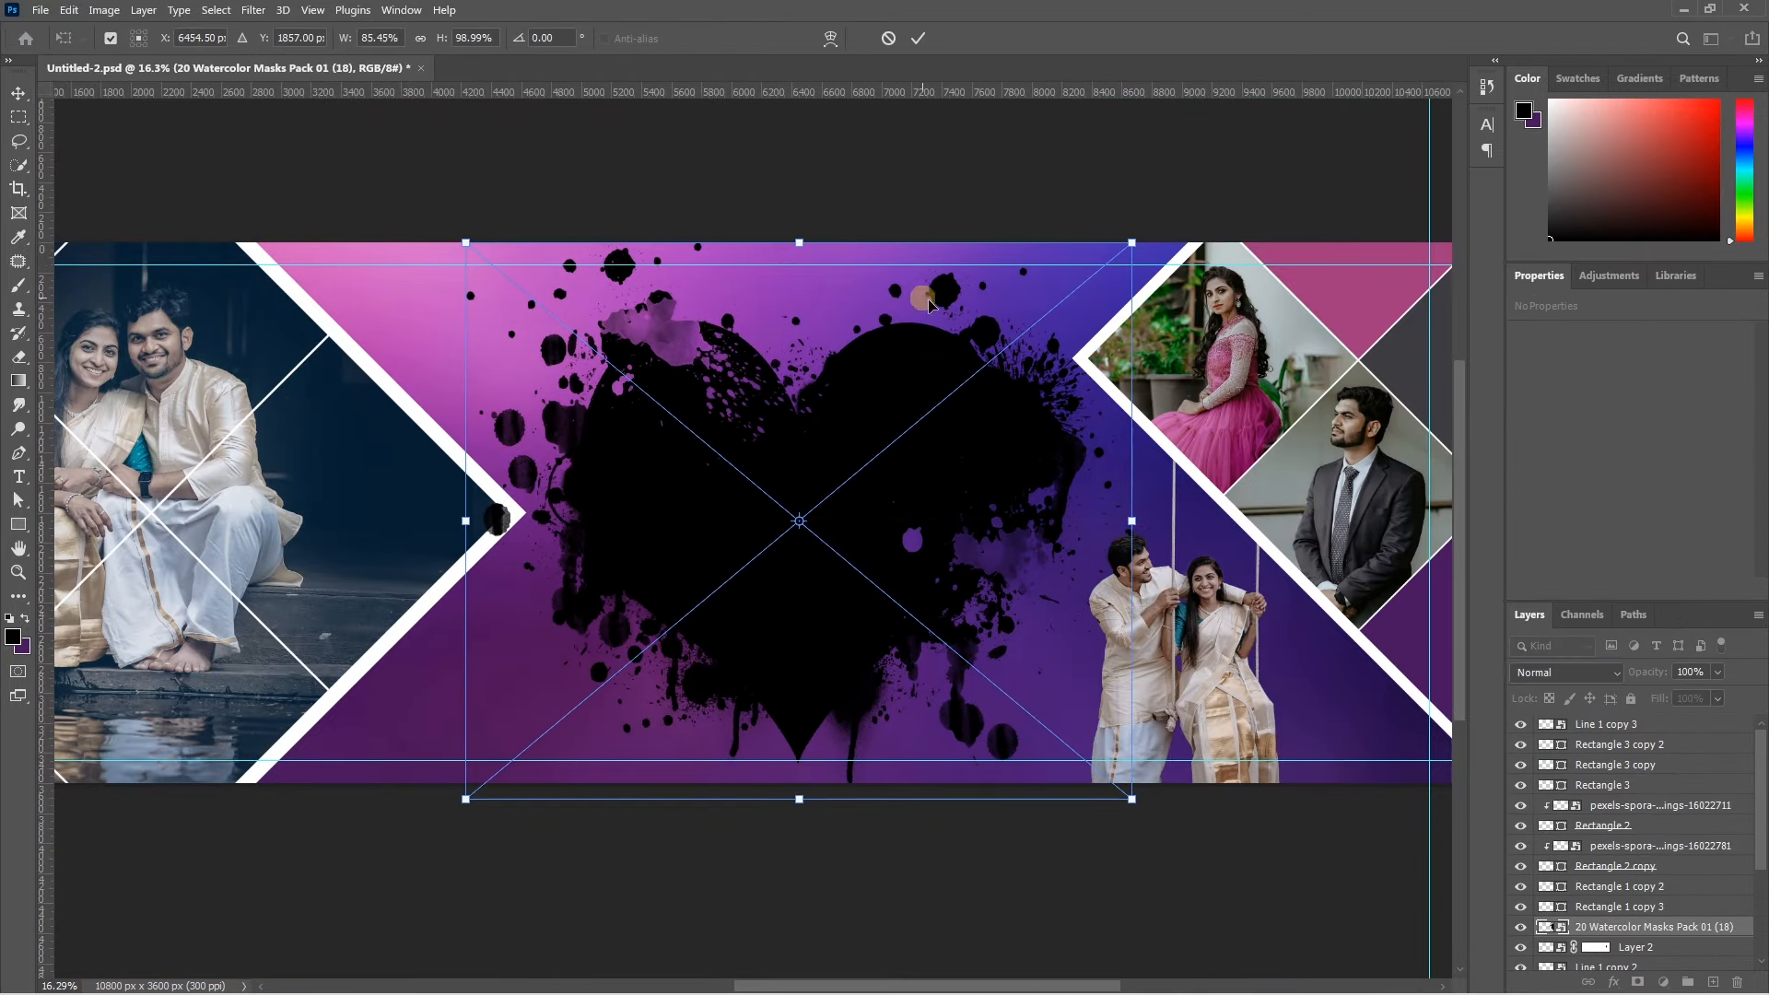
key(Return)
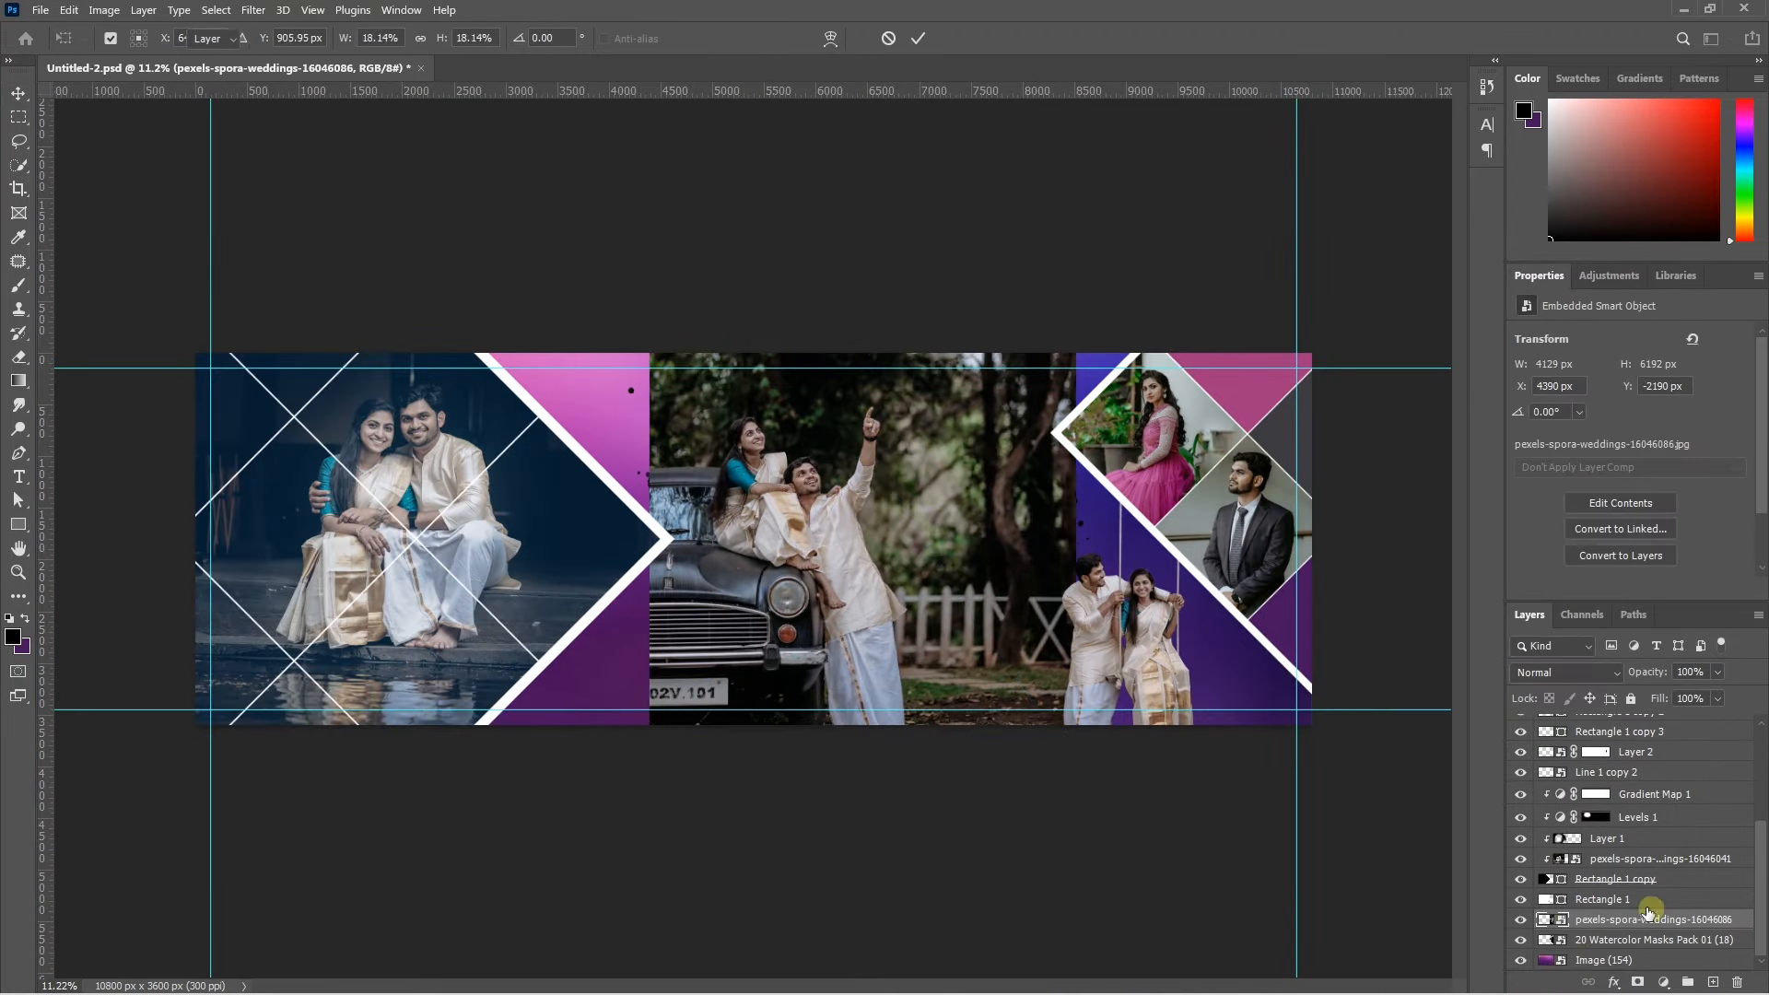
key(ctrl+alt+g)
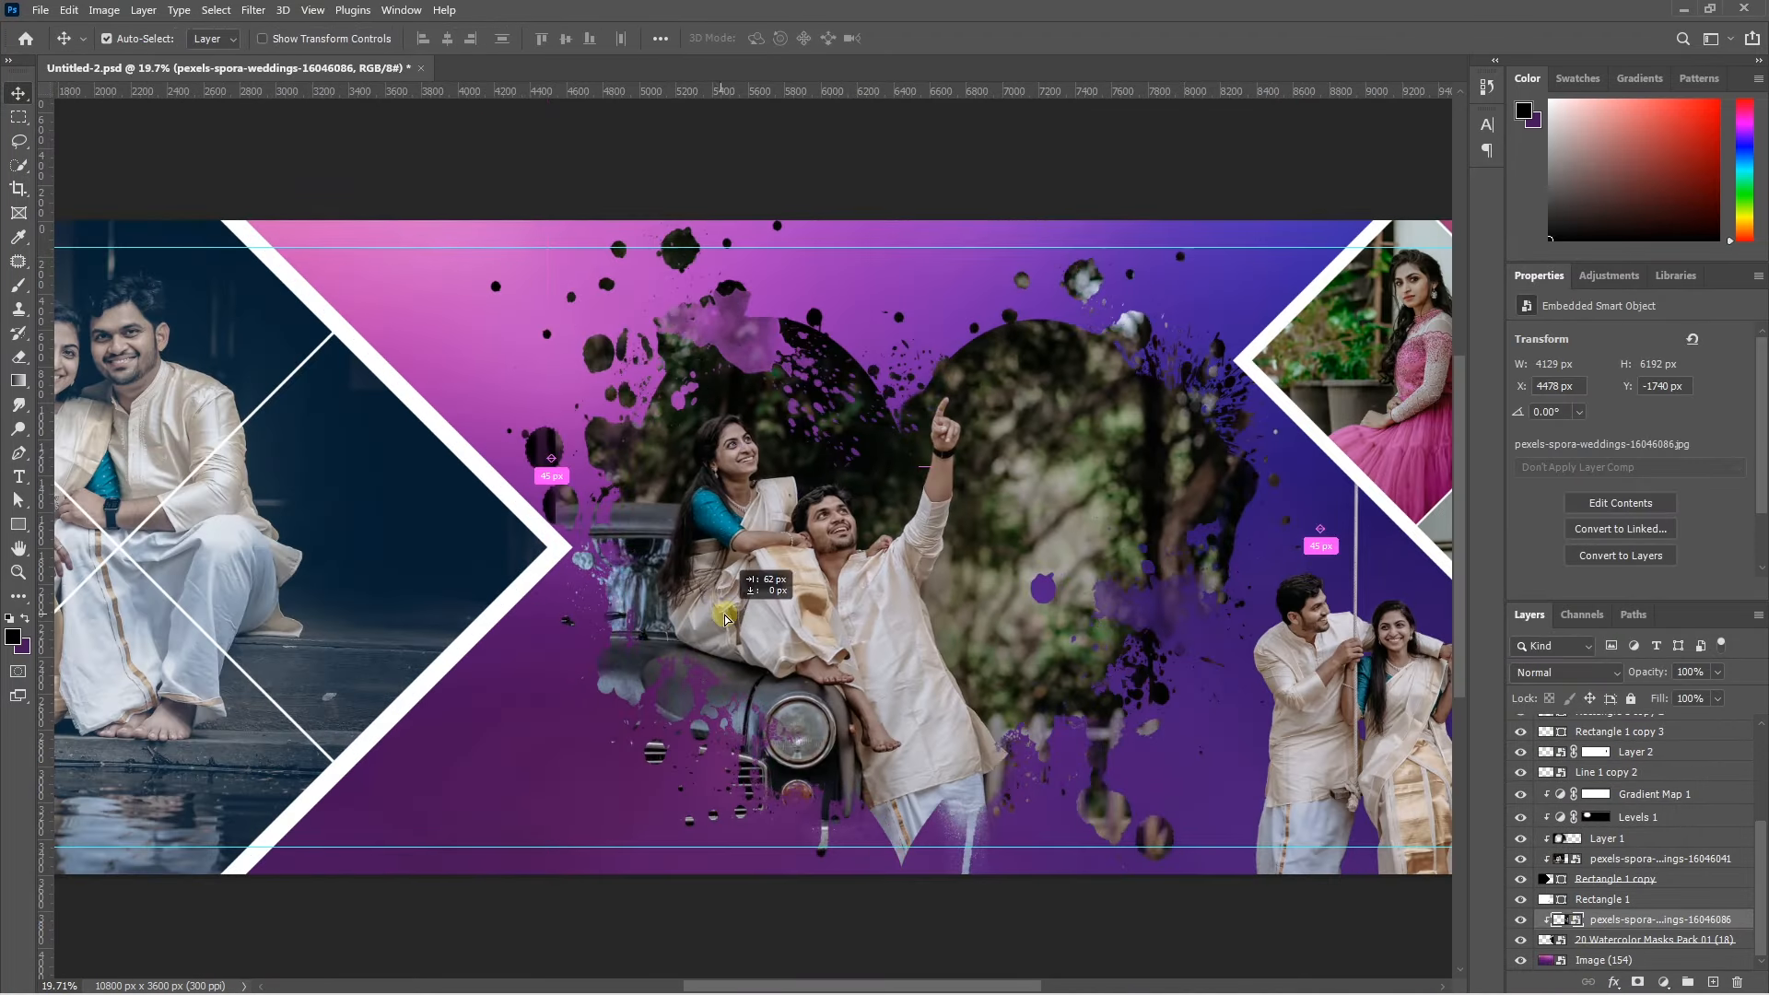
drag(852, 645, 889, 599)
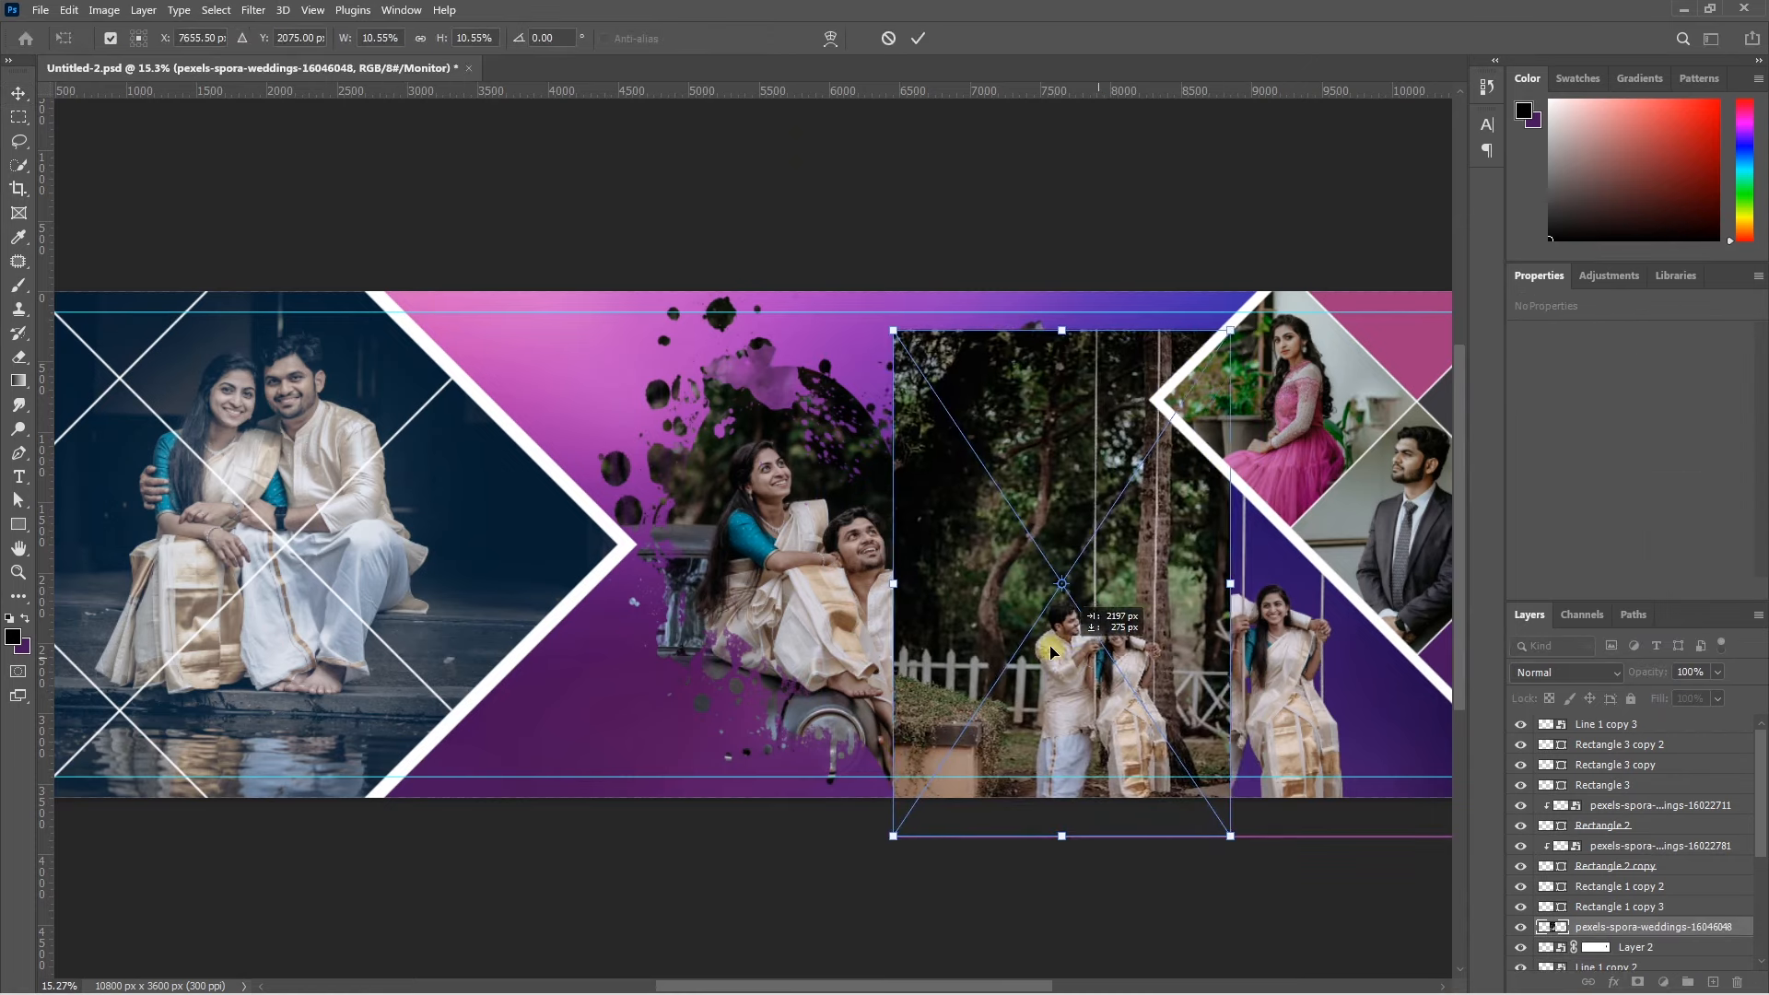
Enlarge the pexels-spora-weddings-16046048 photo to 3426 by 5136 px behind the swing cutout and move its layer below Rectangle 1 copy.
drag(1137, 687, 1054, 672)
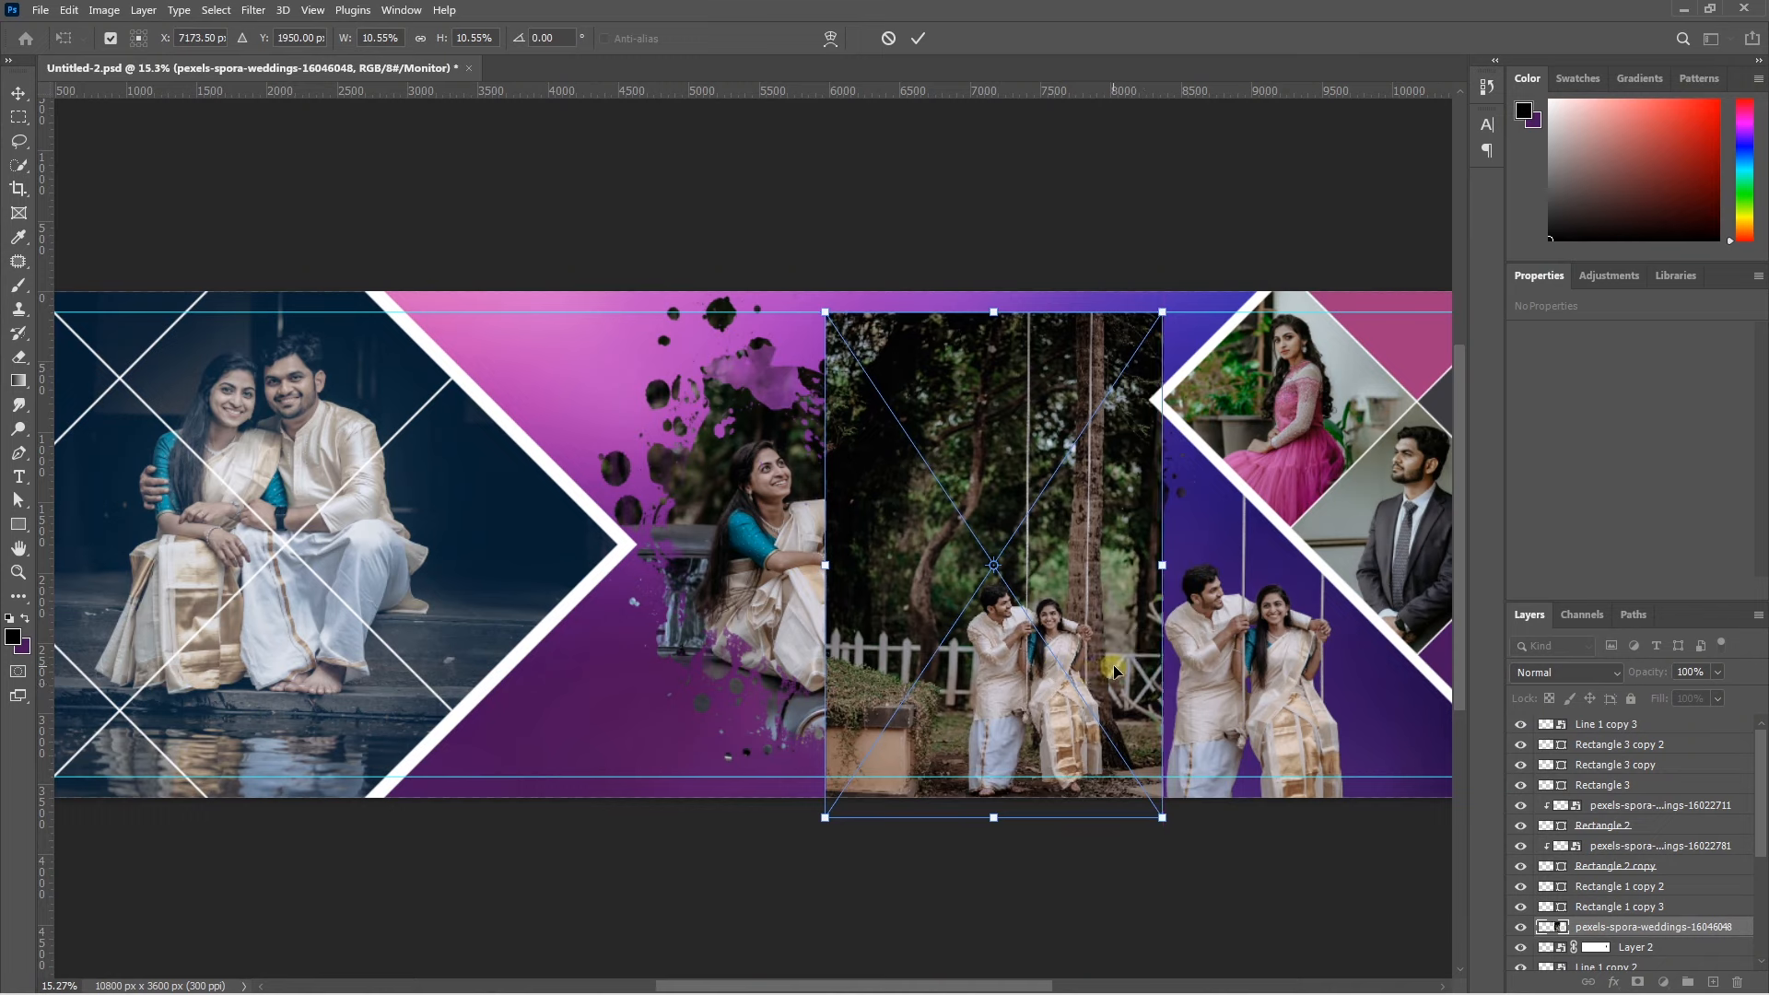
key(Return)
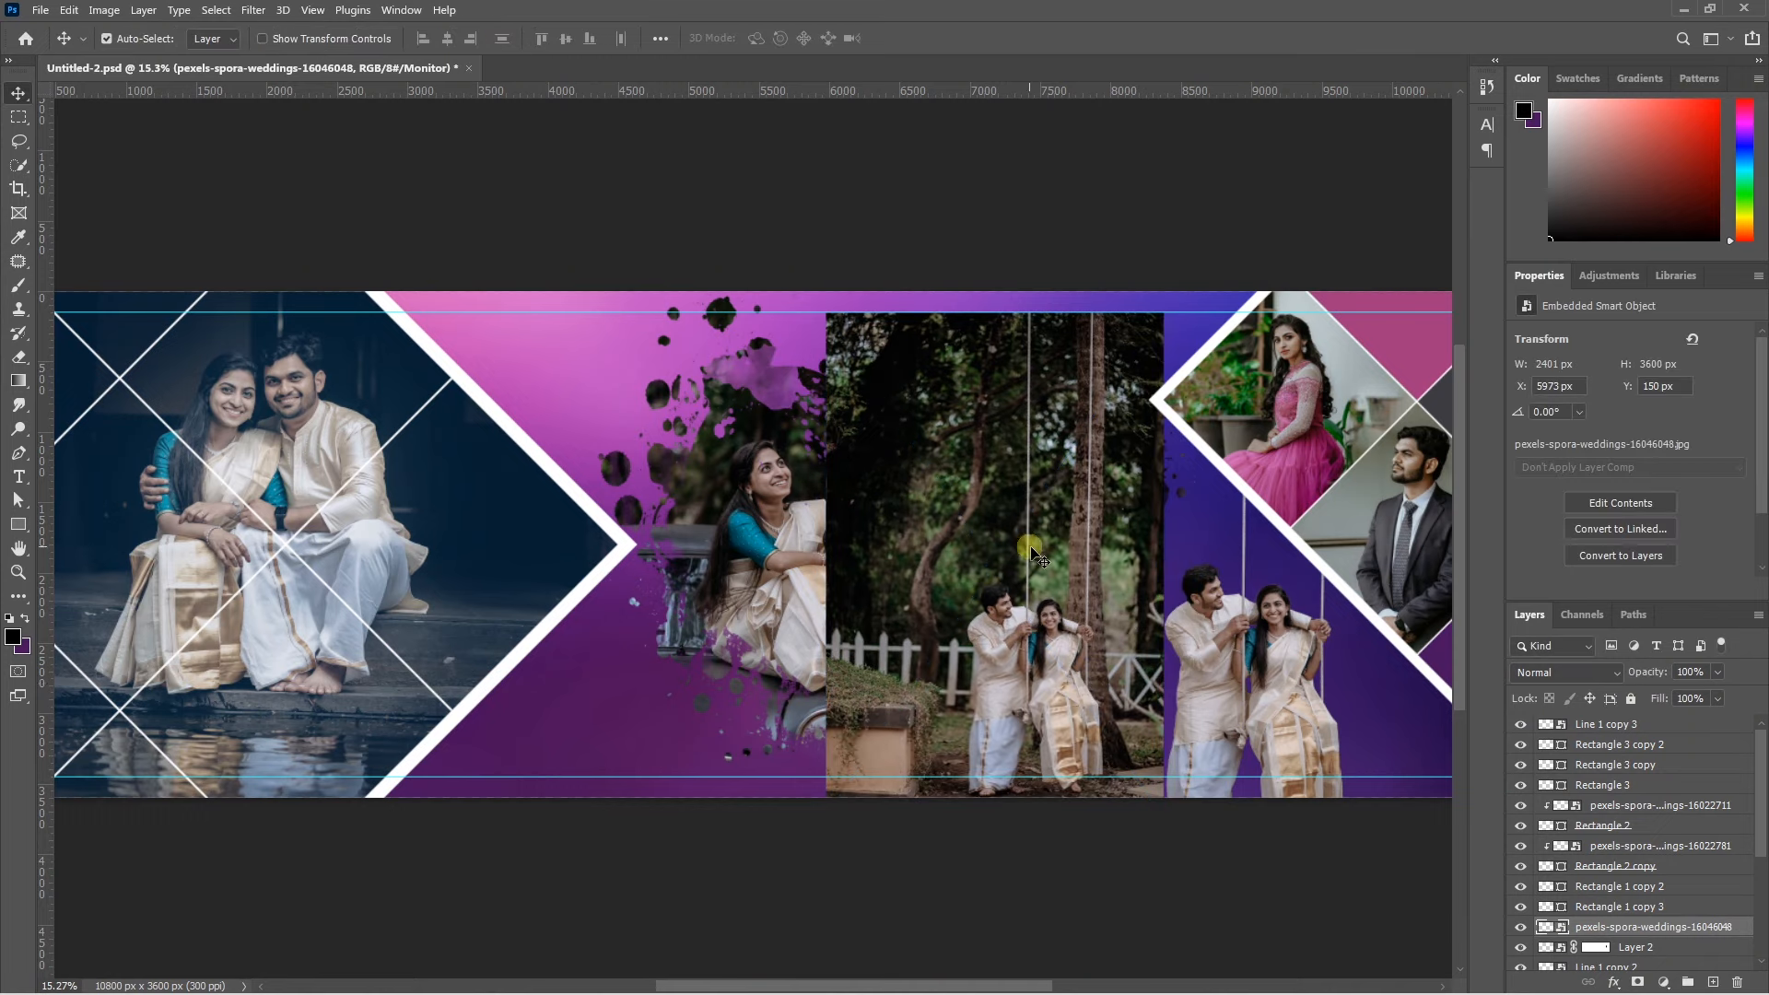
drag(1062, 579, 1176, 613)
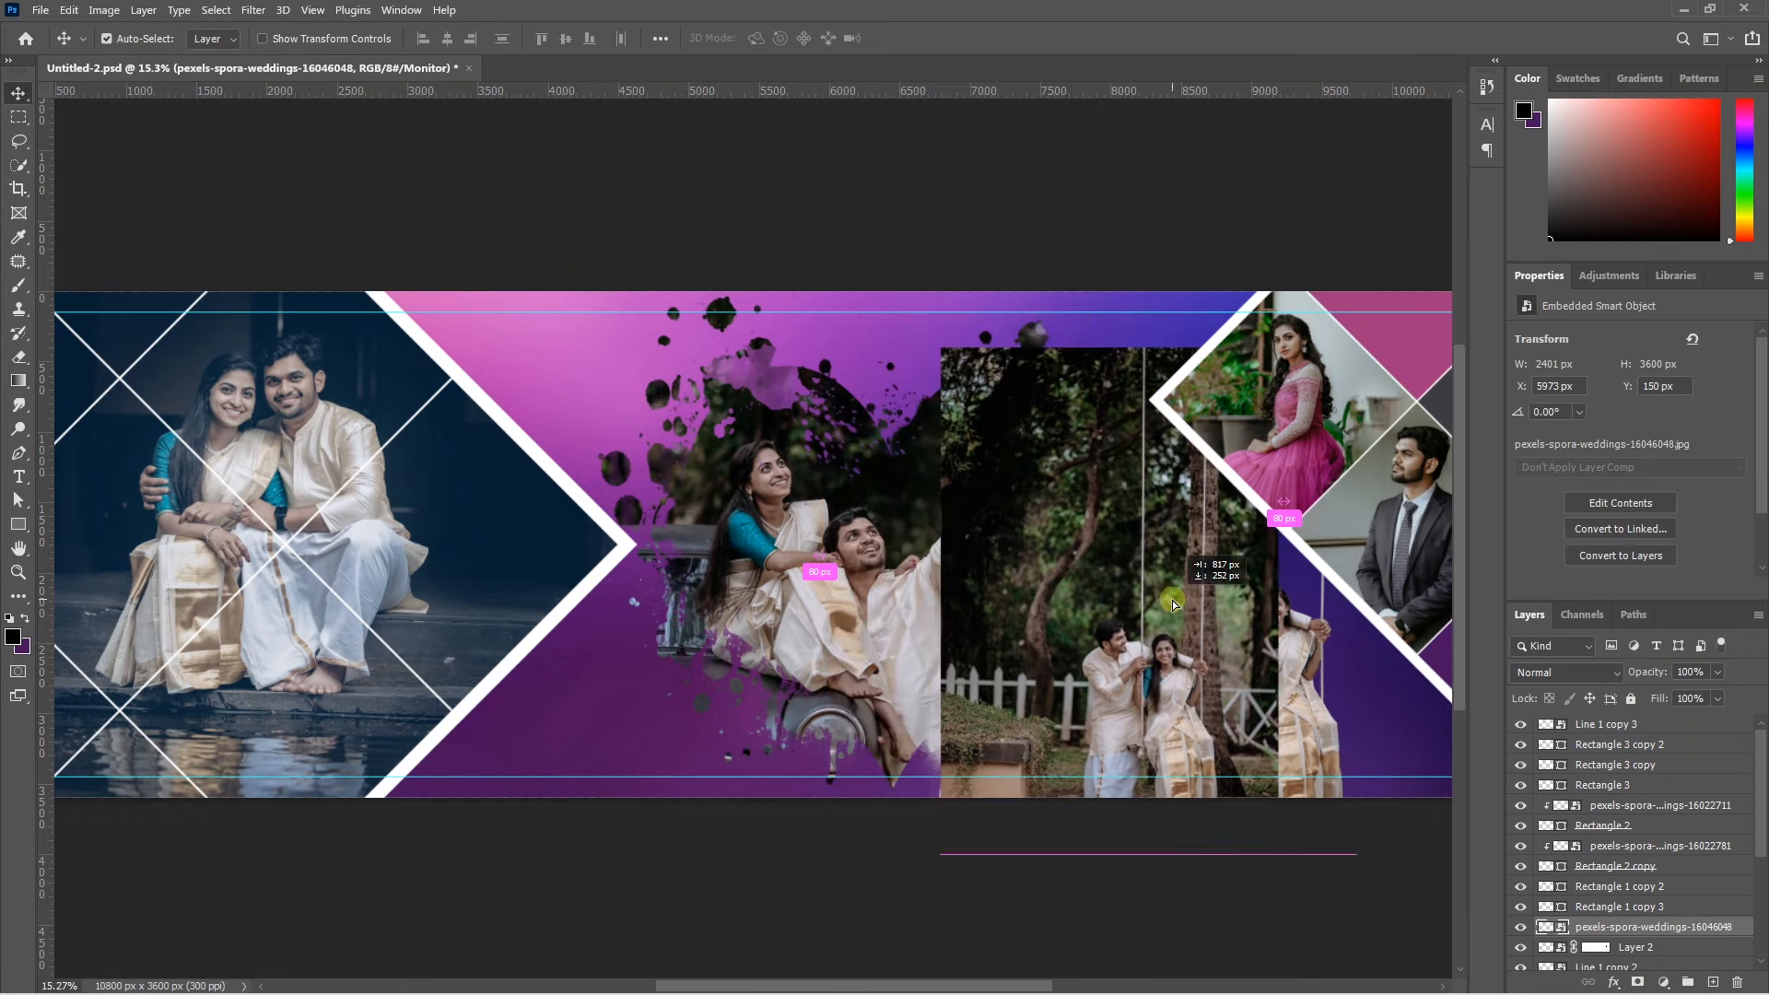
scroll(1607, 848, down, 3)
drag(1608, 833, 1619, 937)
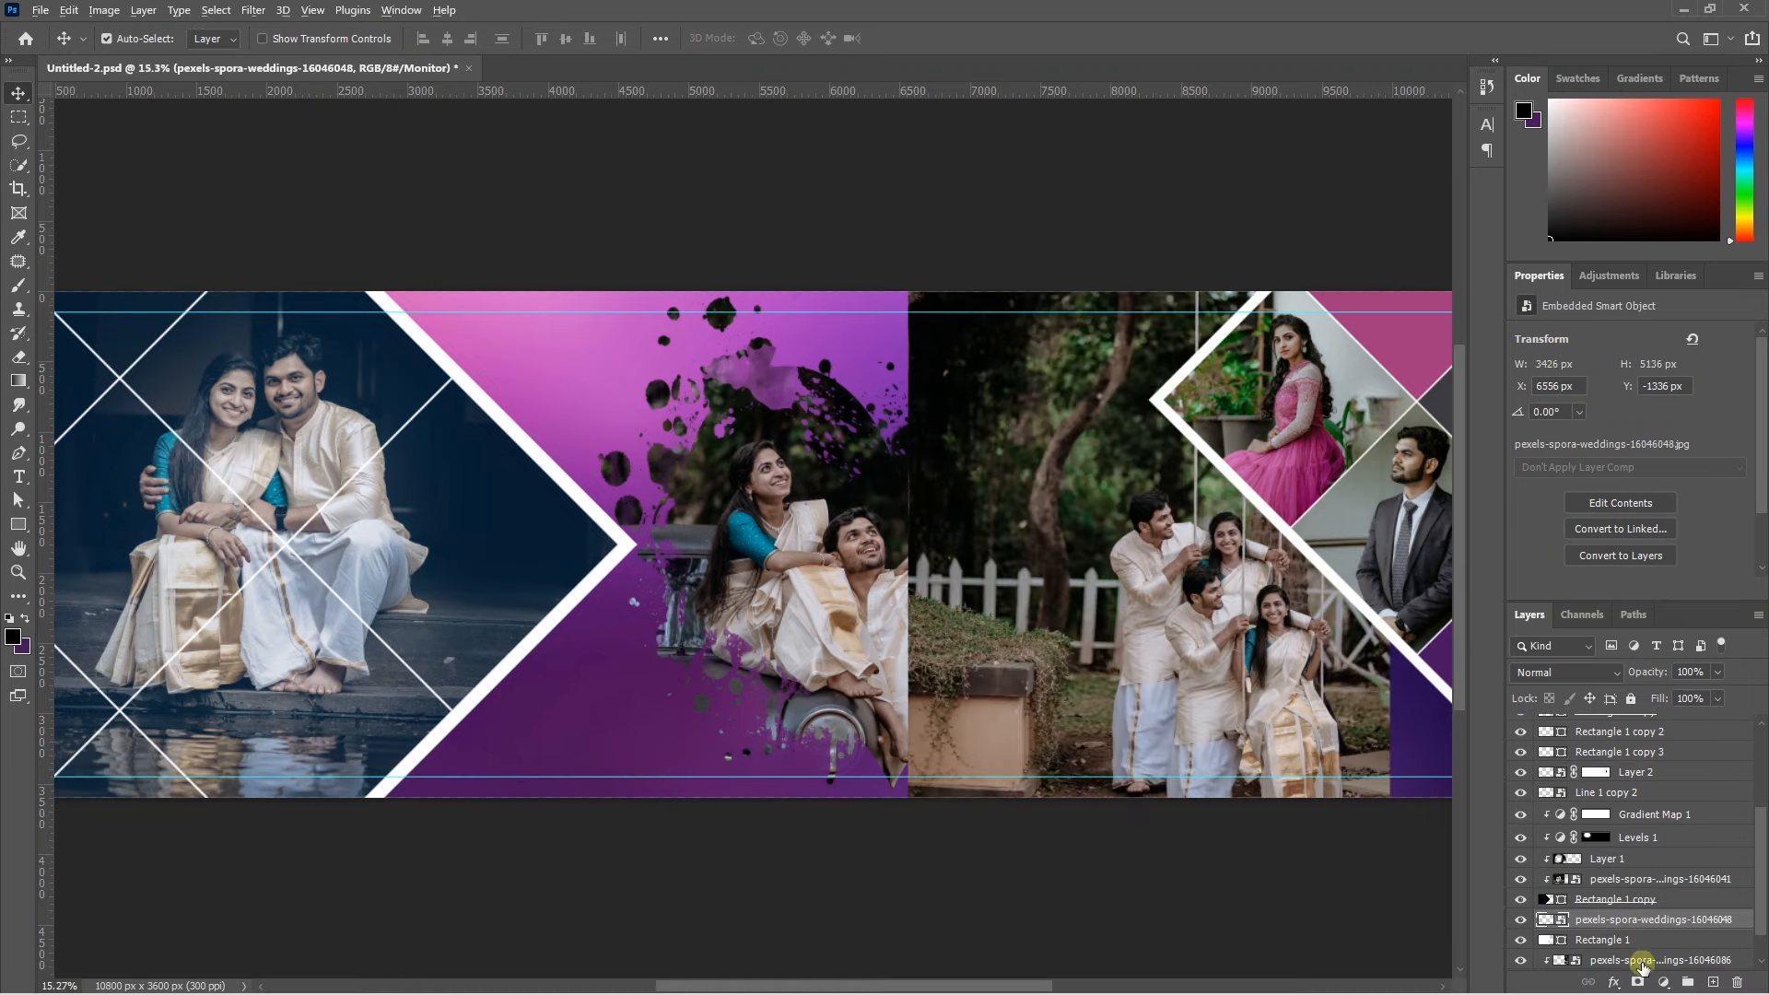
Hide the enlarged swing photo with a black mask and reveal the couple behind the cutout with a white 1100 px brush.
alt+click(1639, 982)
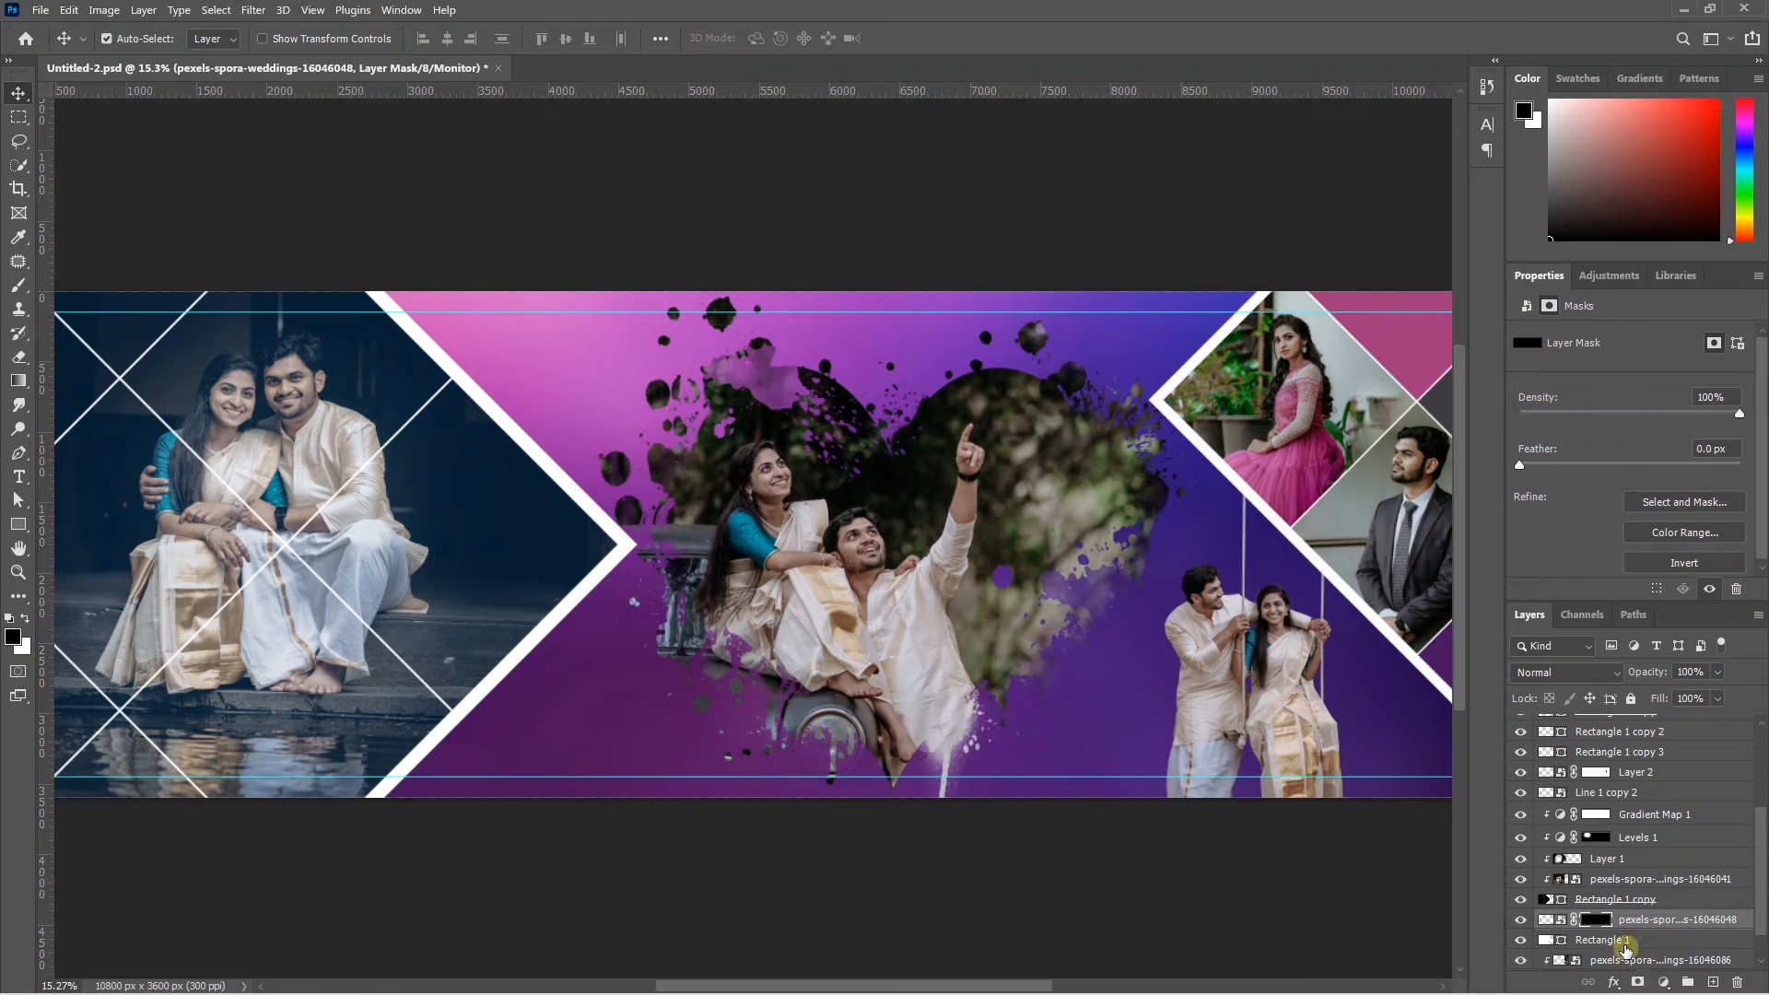
key(b)
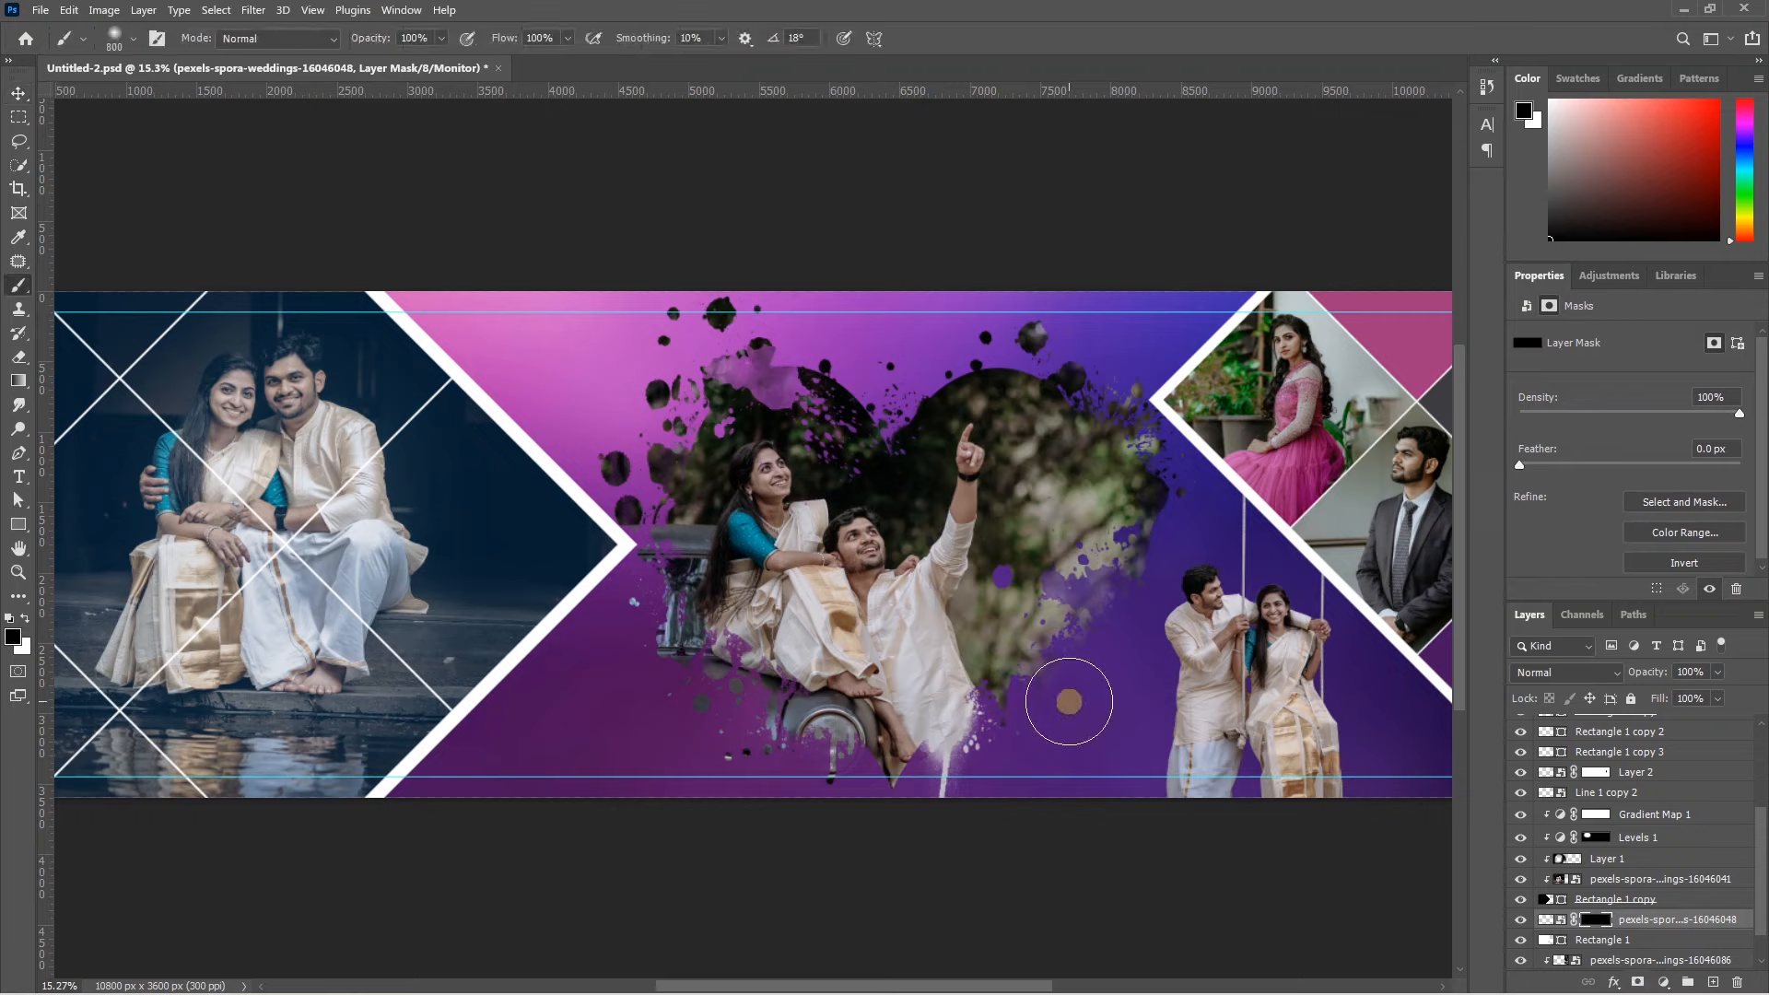
click(25, 618)
key(bracketright)
key(bracketright)
key(bracketright)
key(bracketright)
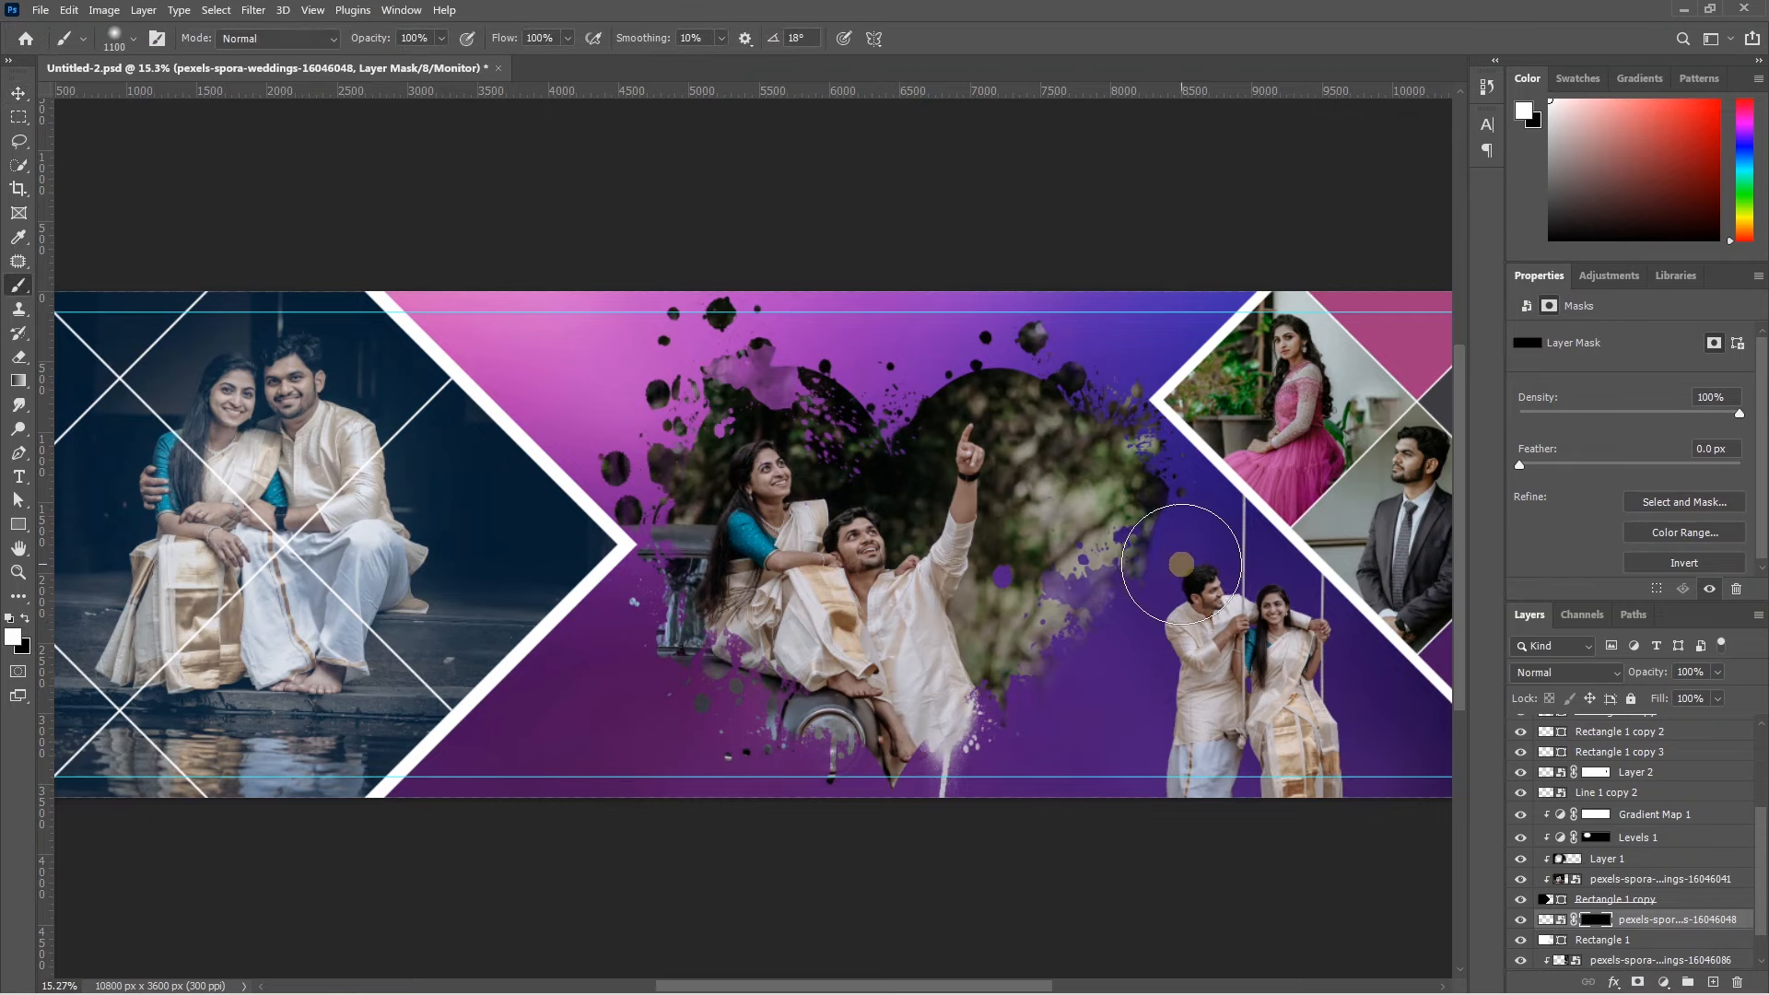
click(1189, 559)
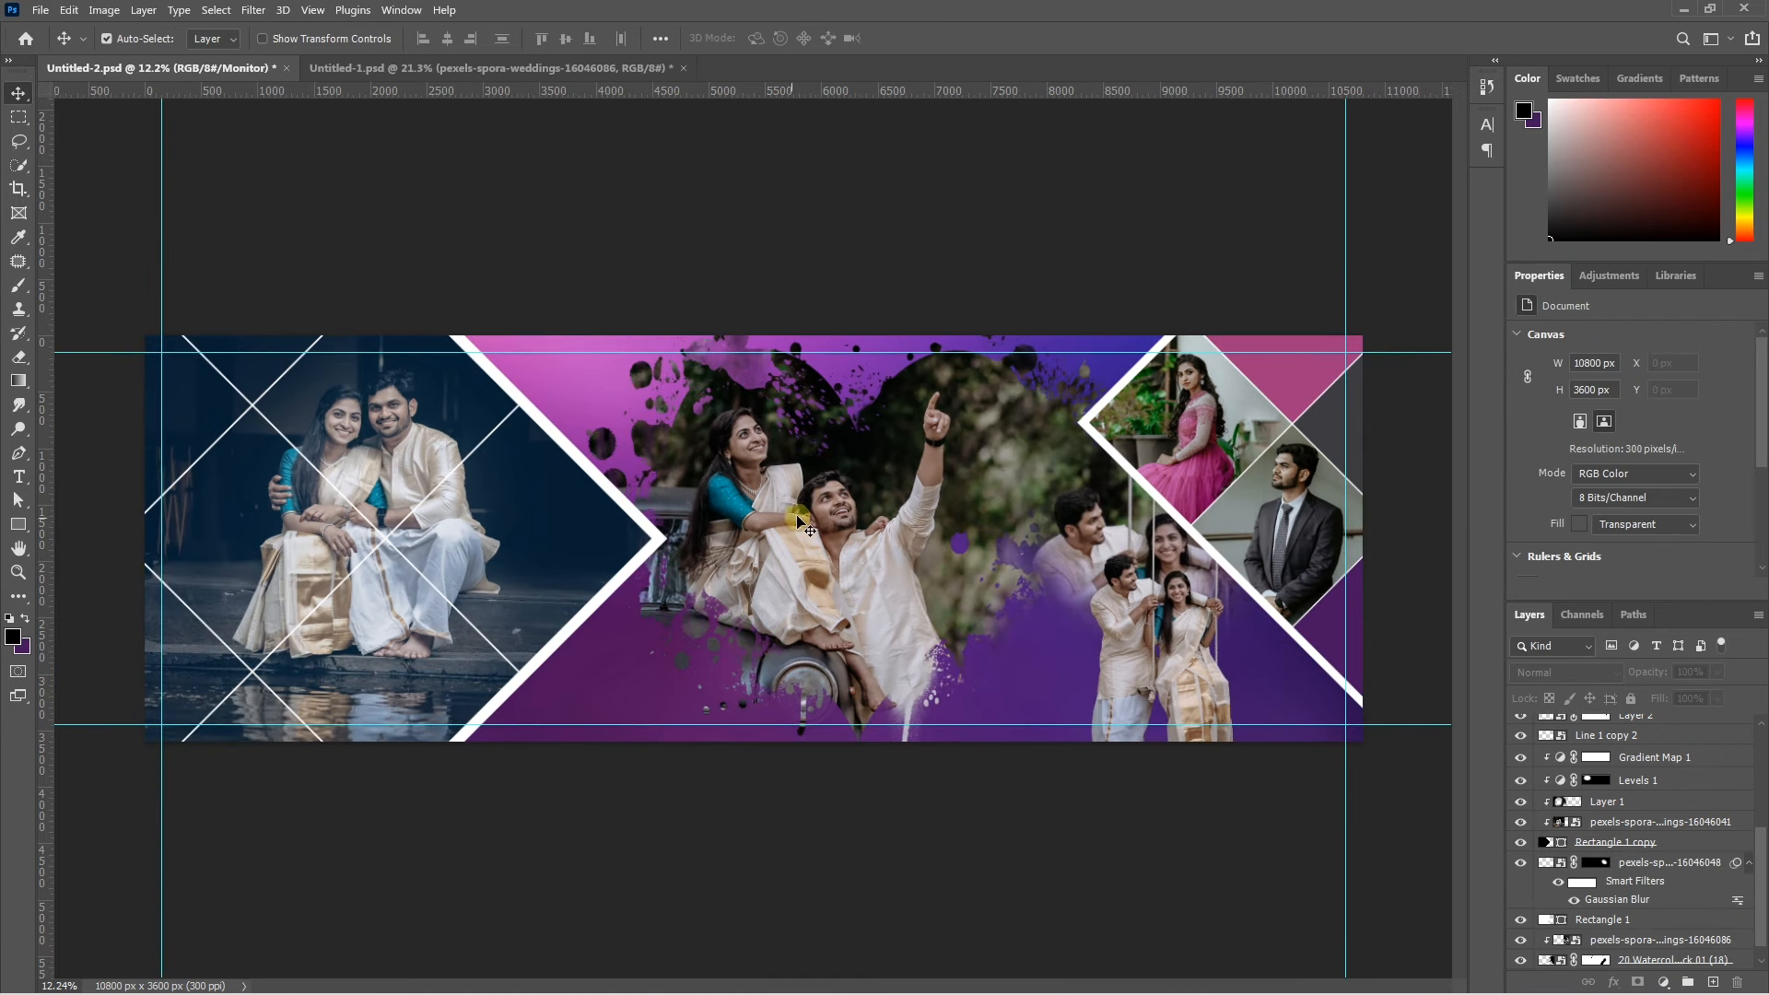
Add a Black & White adjustment layer above the swing couple cutout and clip it to that layer.
click(1142, 656)
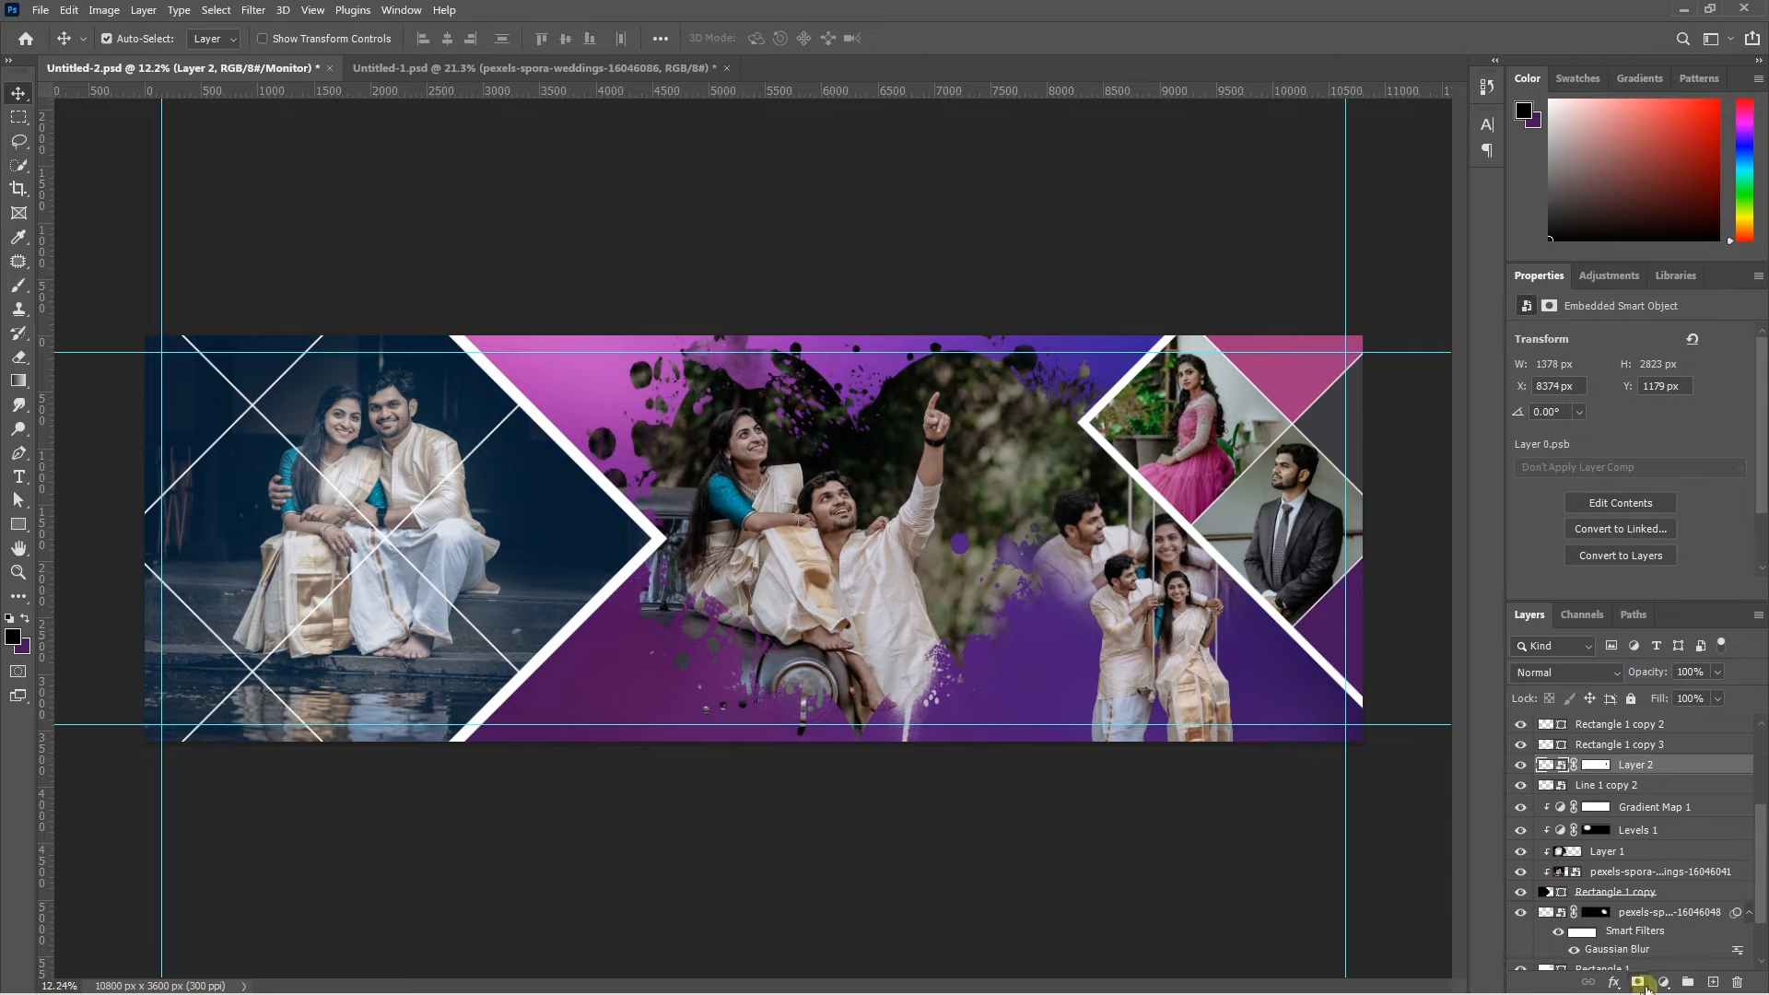
click(1664, 982)
click(1640, 841)
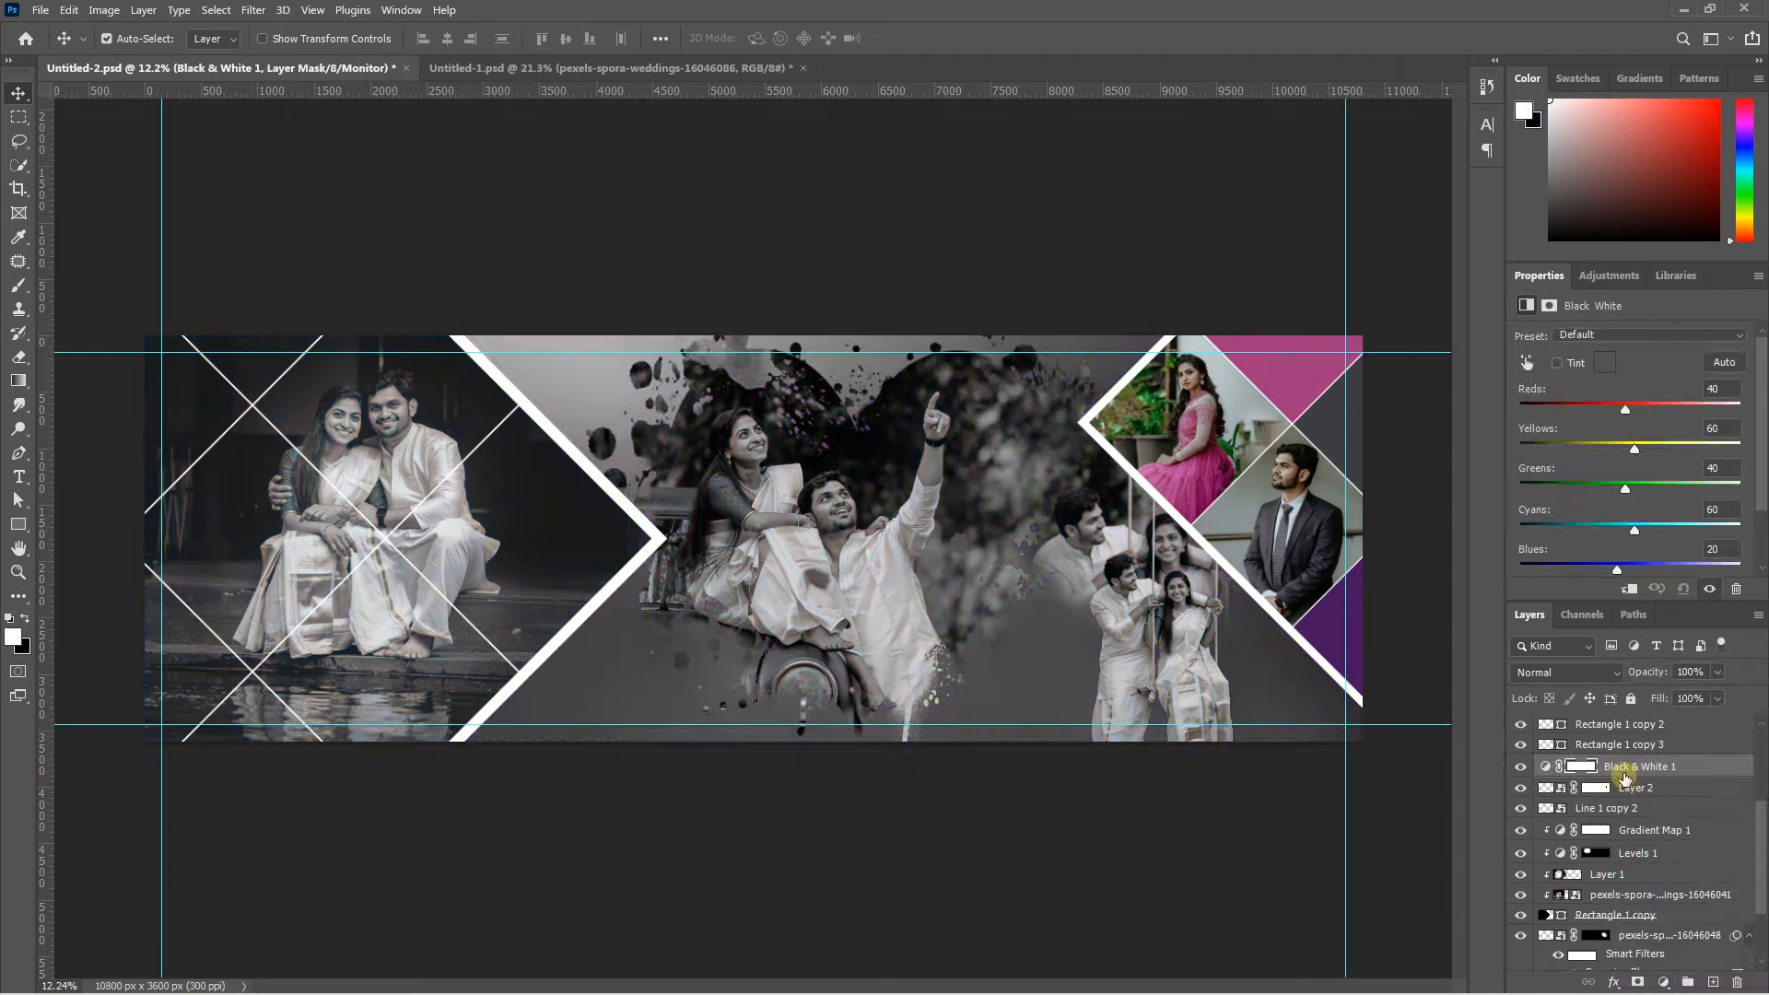
alt+click(1616, 788)
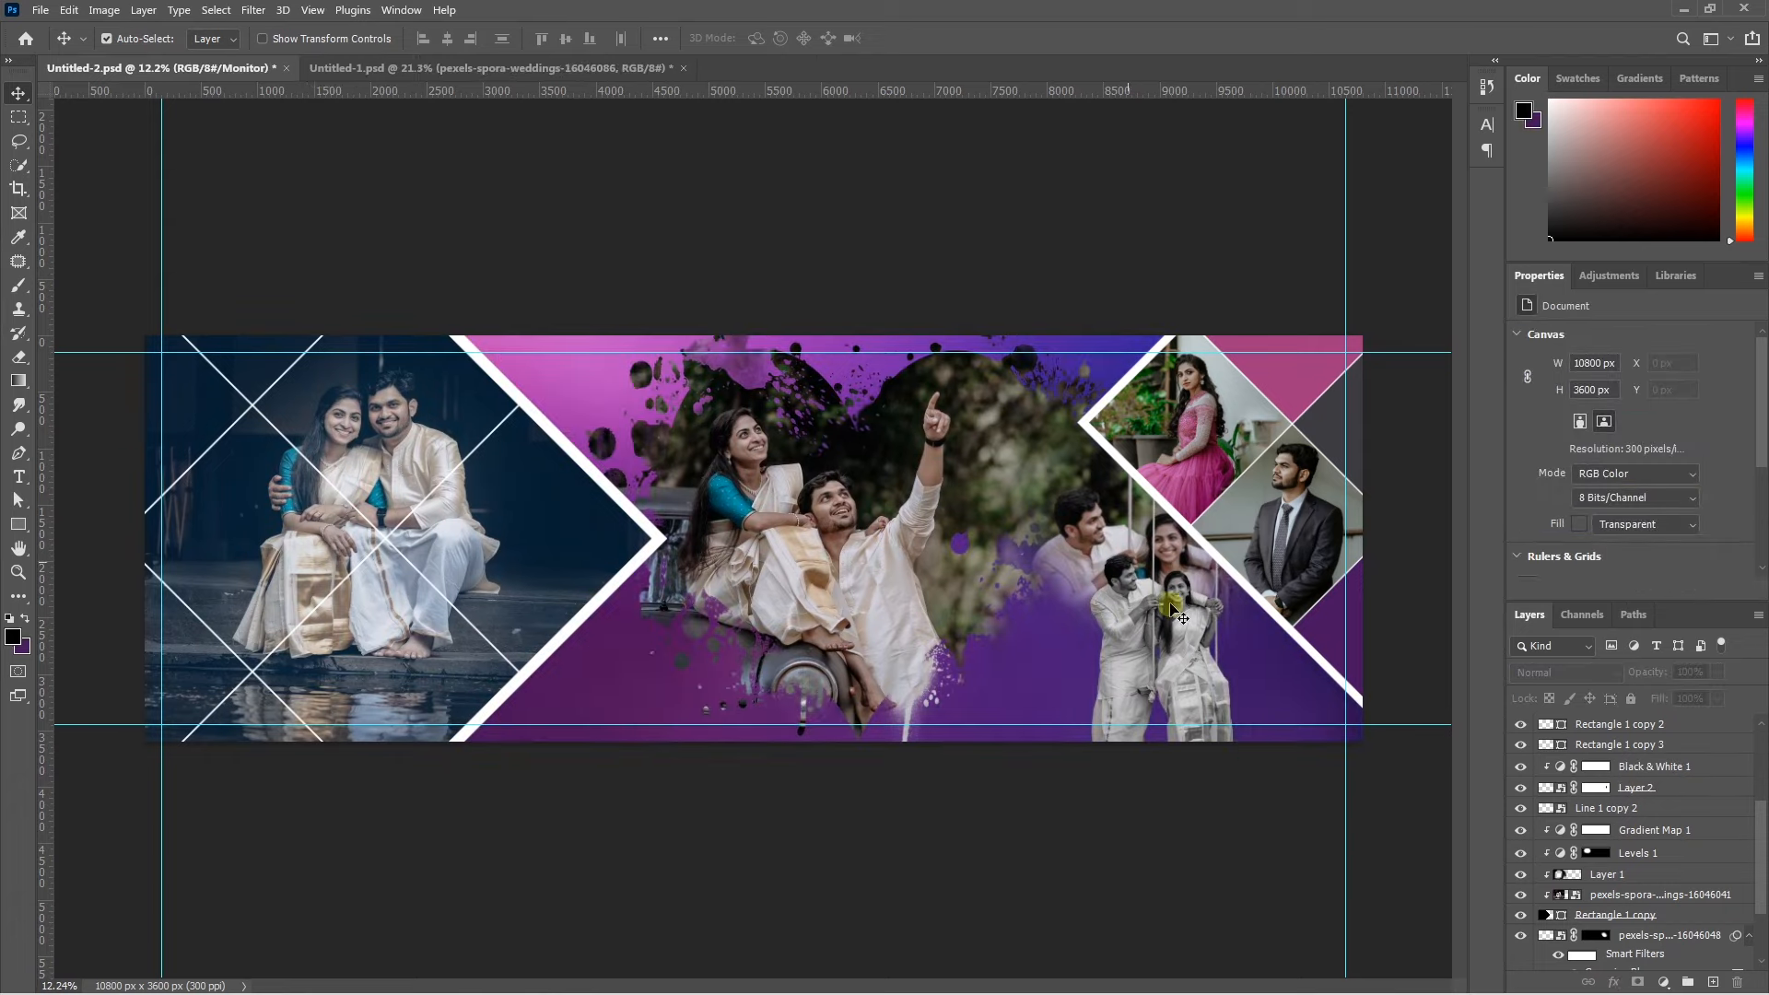
Create a new empty layer above Line 1 copy 3 and choose orange as the brush colour.
scroll(1597, 785, up, 3)
click(1612, 728)
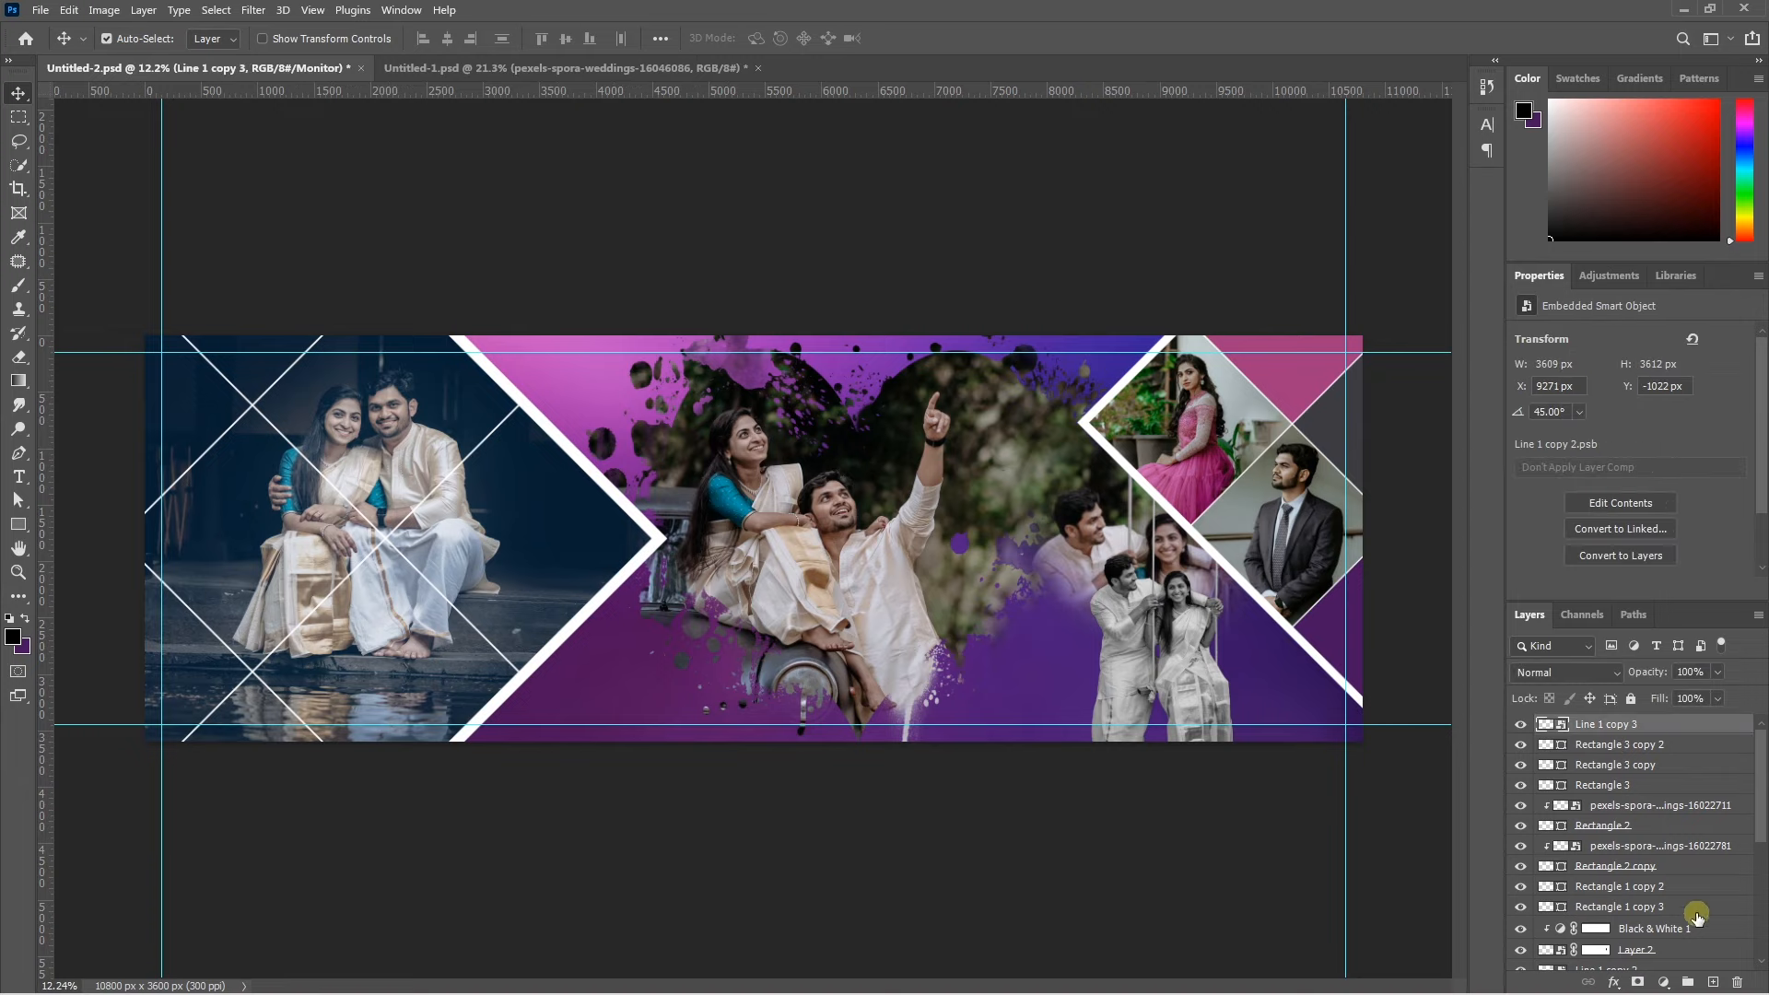
click(1713, 982)
key(b)
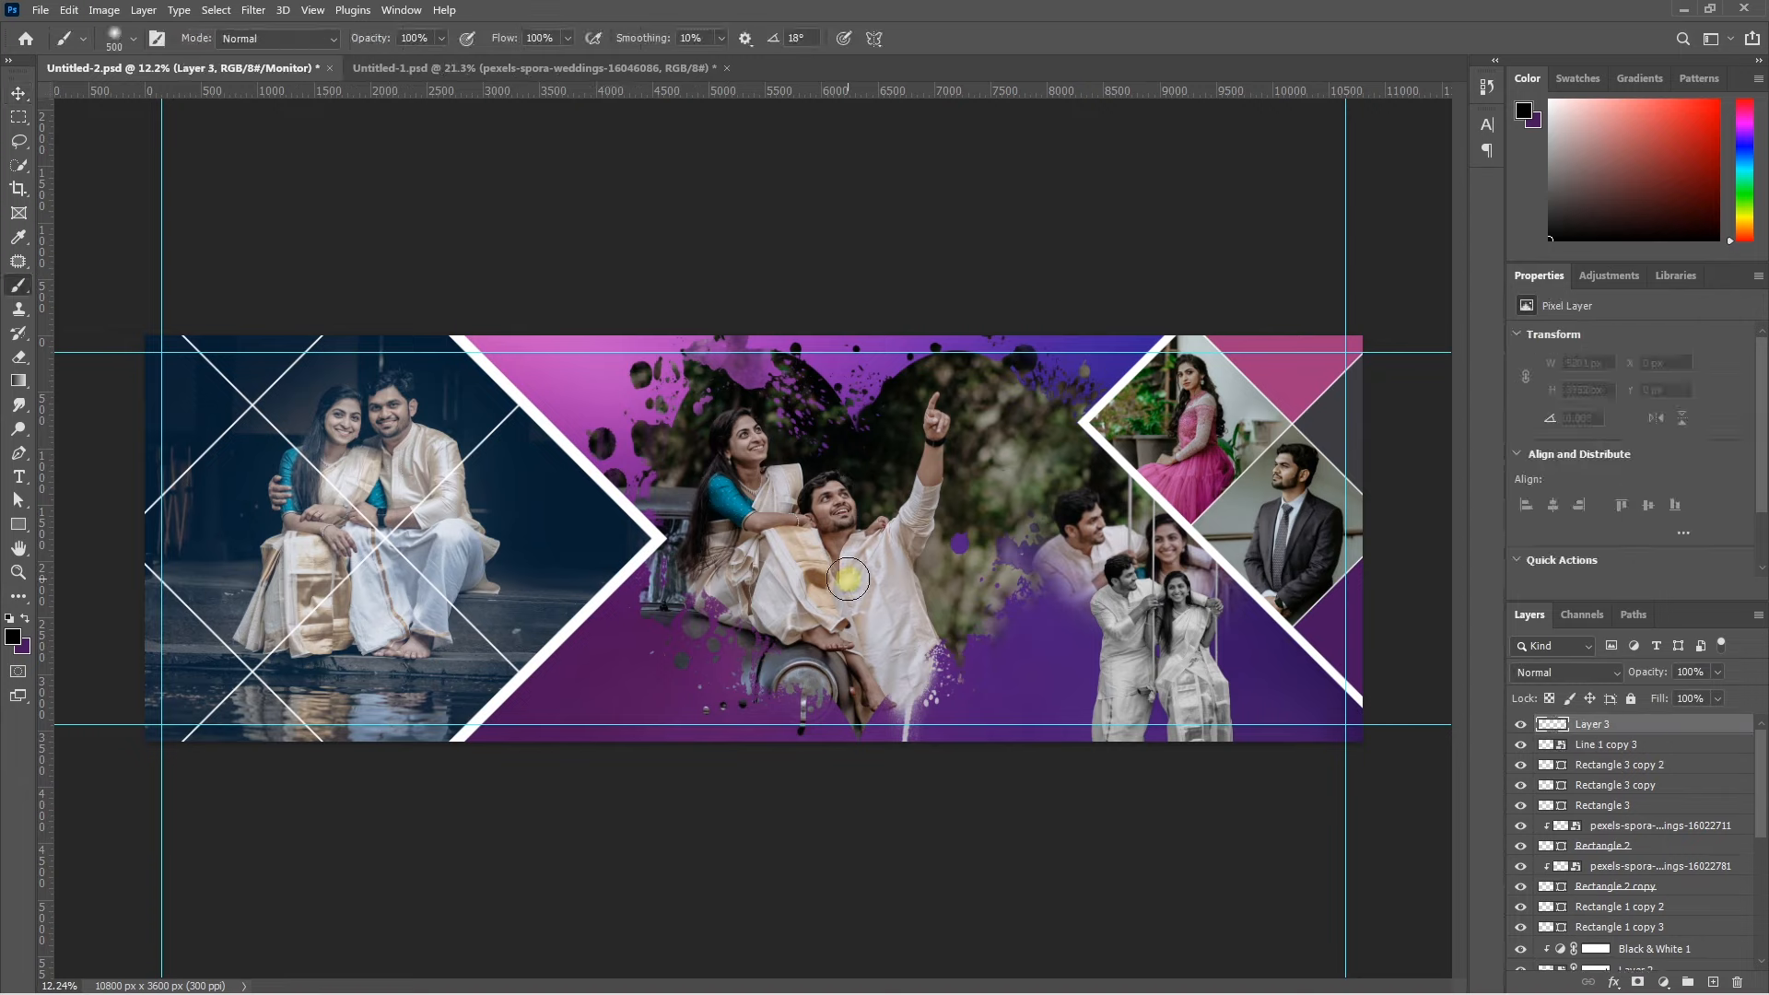
drag(1729, 188, 1750, 232)
mouse_move(1700, 147)
mouse_down()
mouse_move(1706, 86)
mouse_move(1736, 63)
mouse_up()
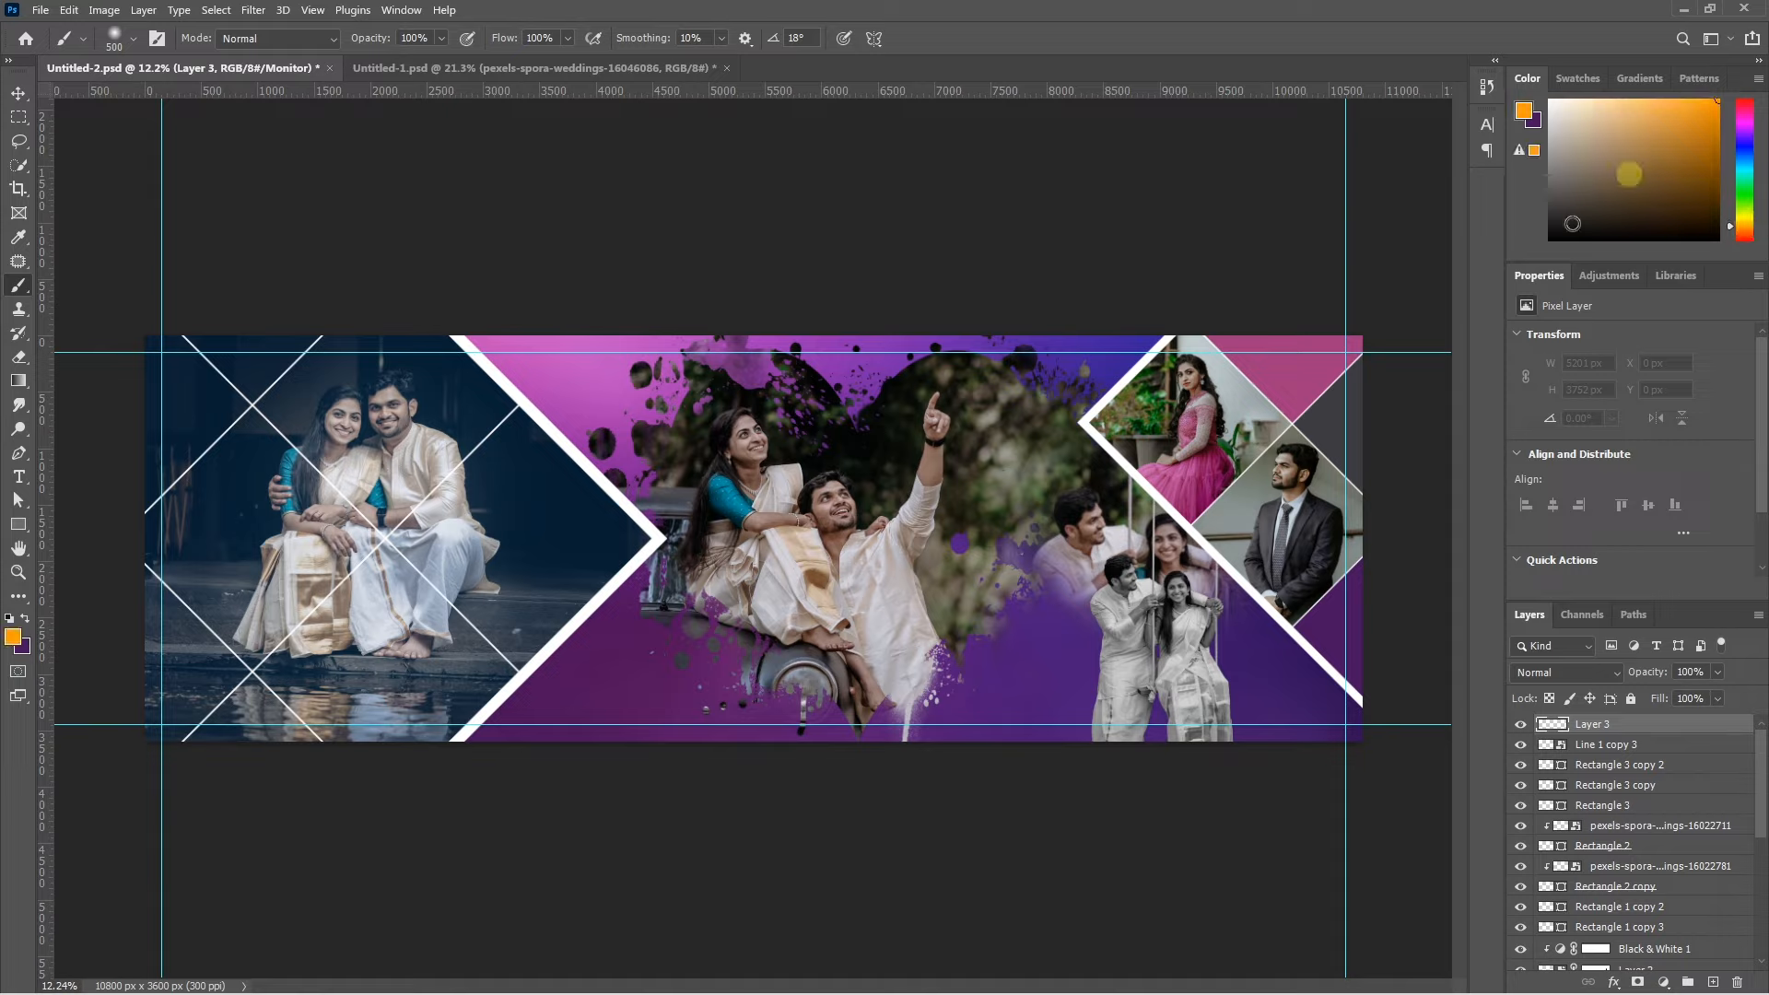
Paint two soft orange spots with a 900 px brush, one above the pointing hand and one on the car headlight.
key(bracketright)
key(bracketright)
key(bracketright)
key(bracketright)
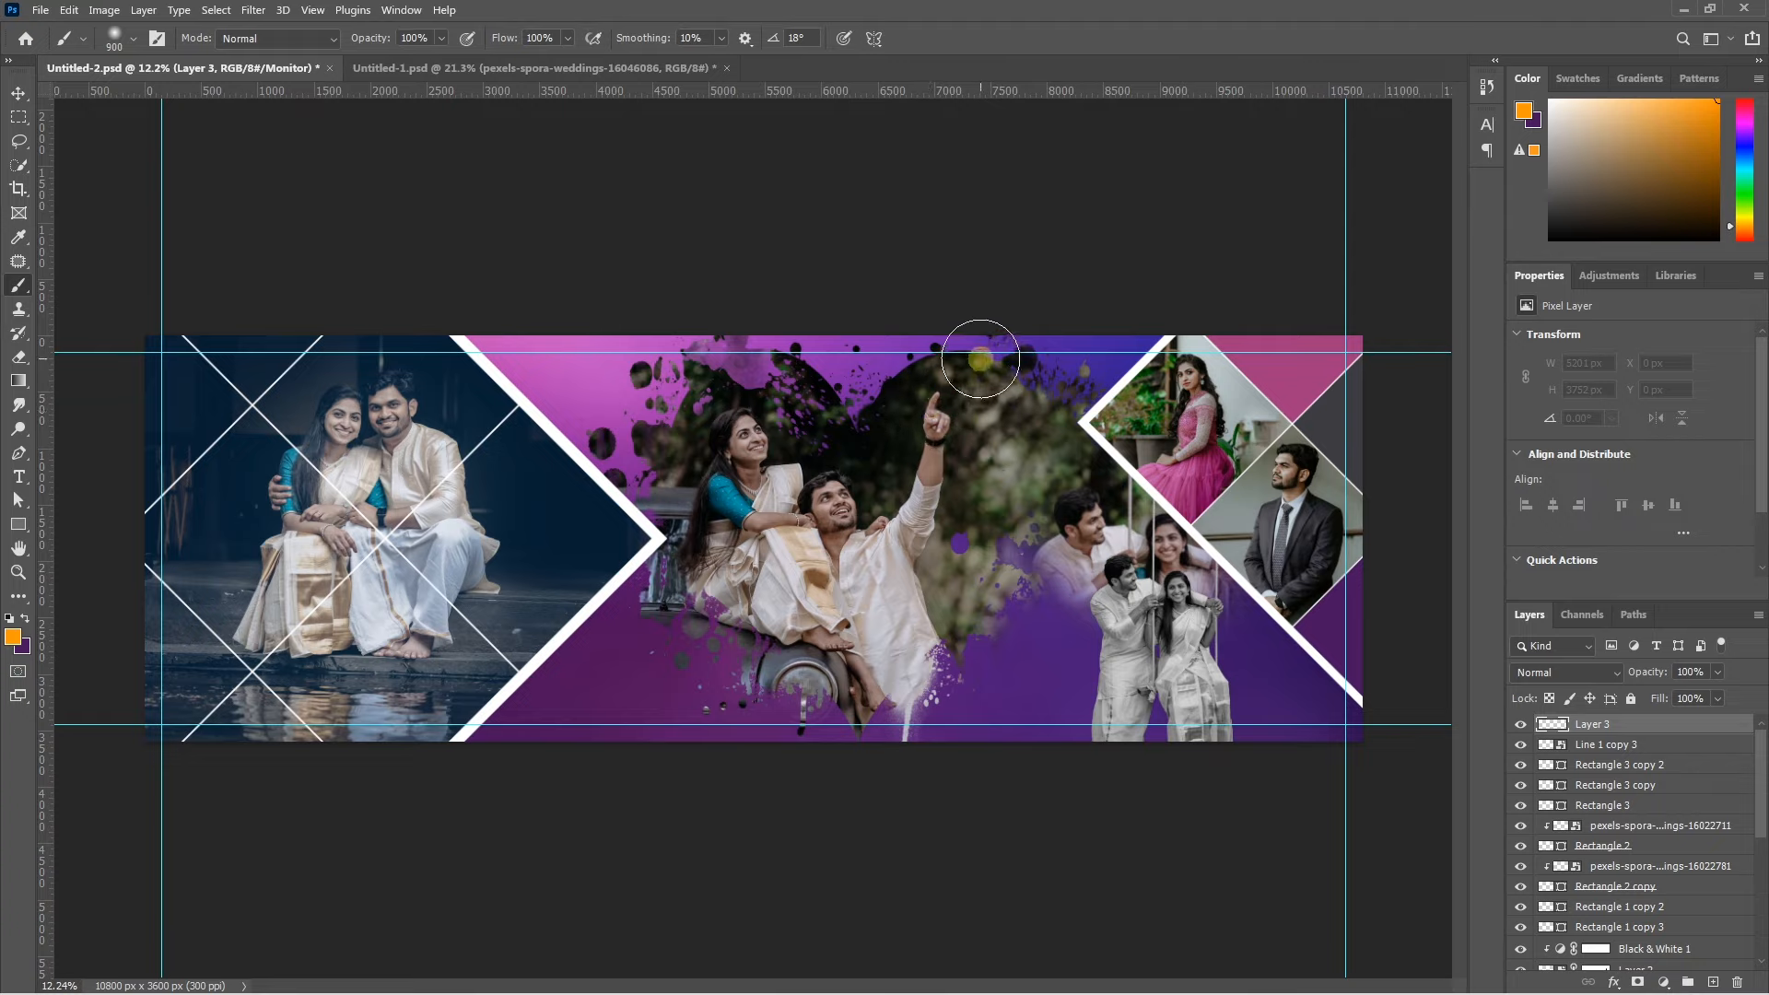
click(980, 357)
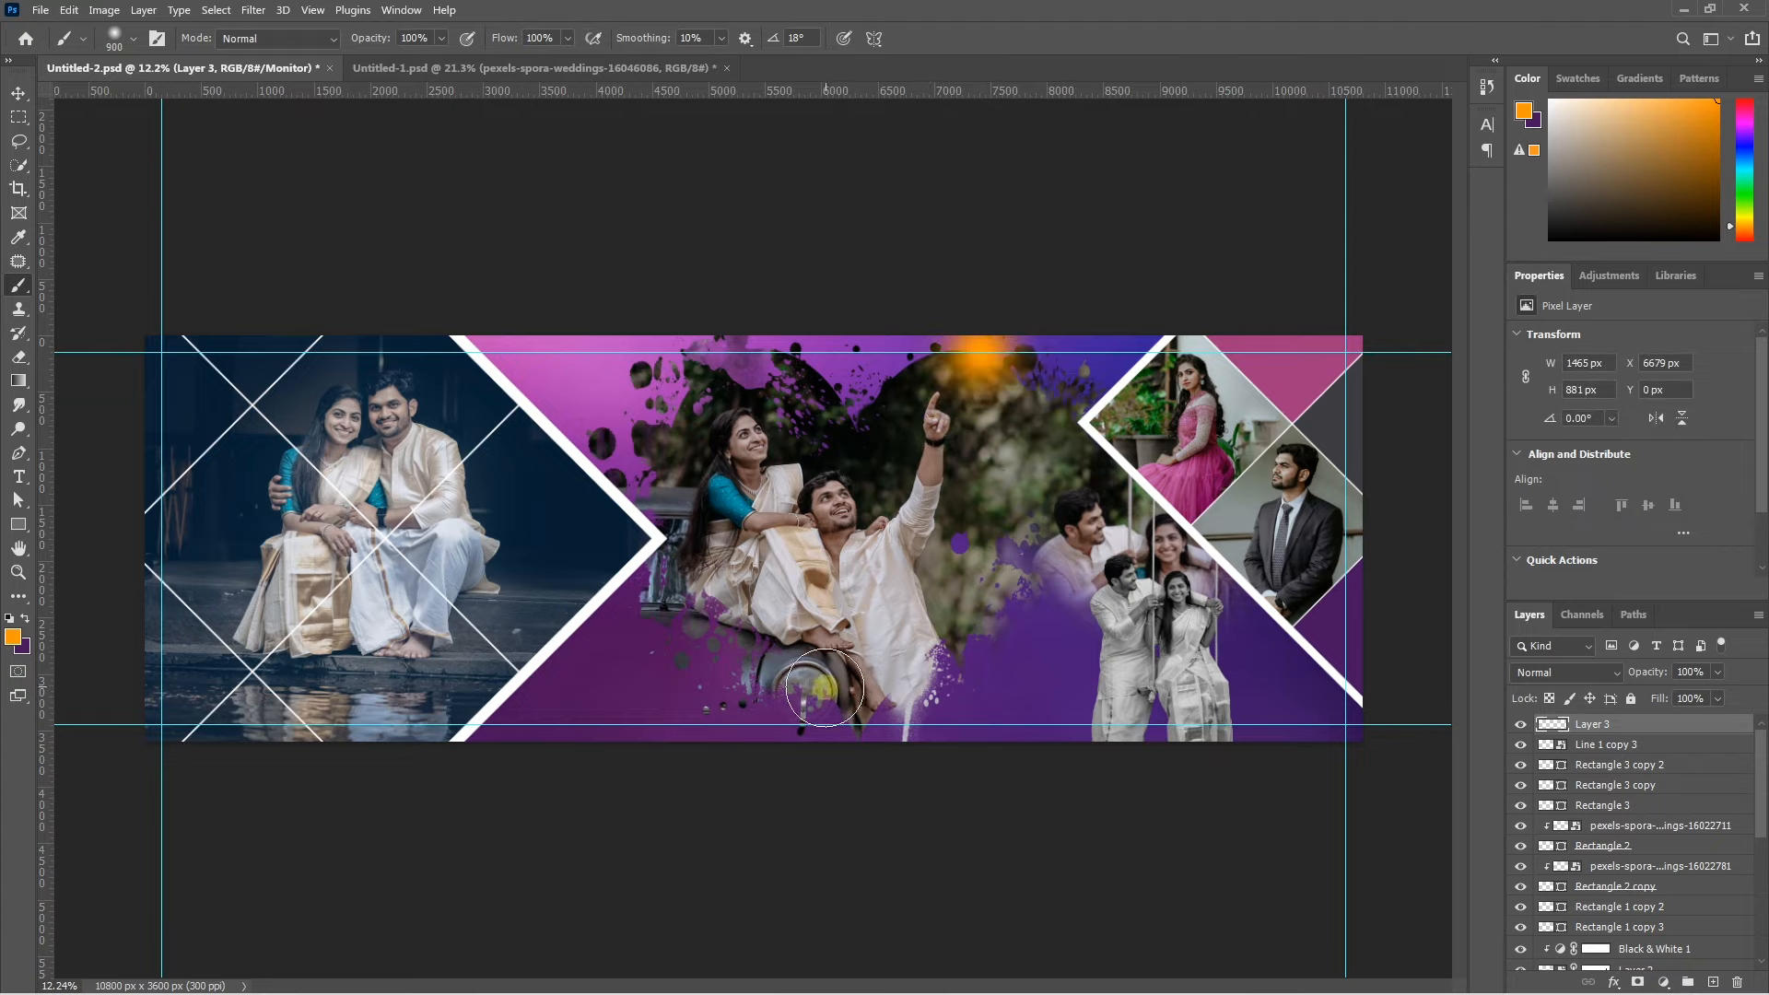
click(807, 692)
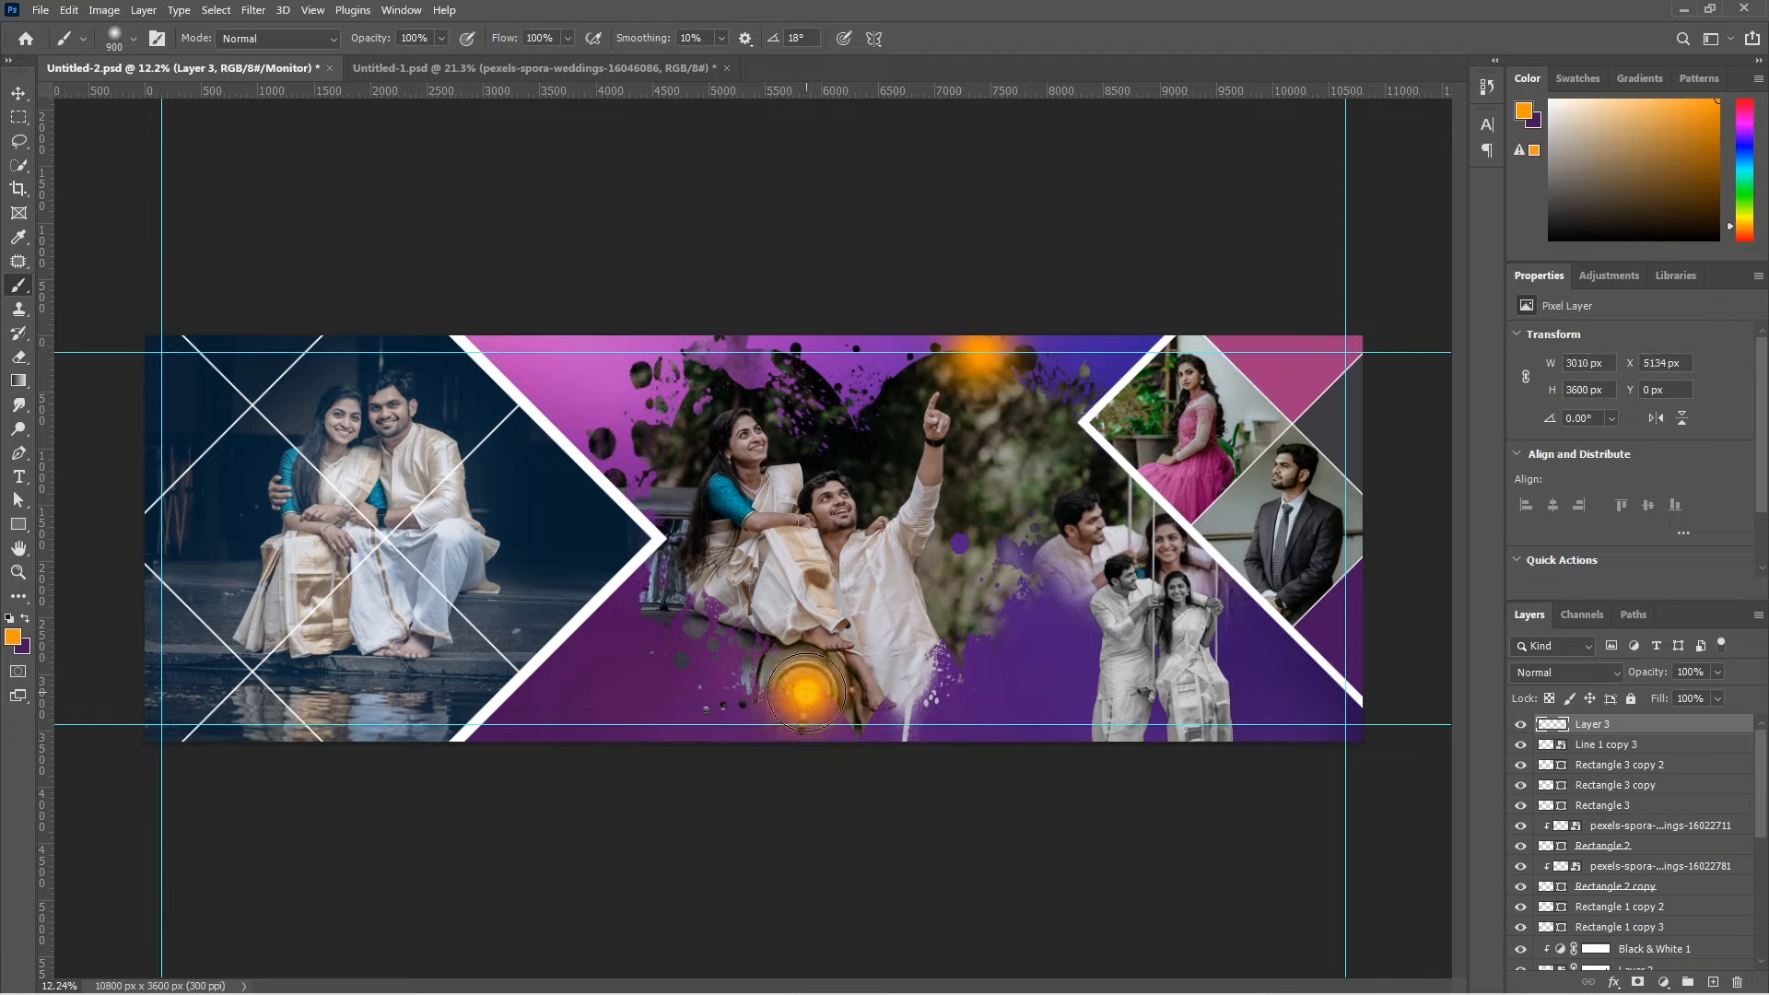
Set the orange spots layer's blend mode to Linear Dodge (Add) to turn the spots into light glows.
click(1559, 672)
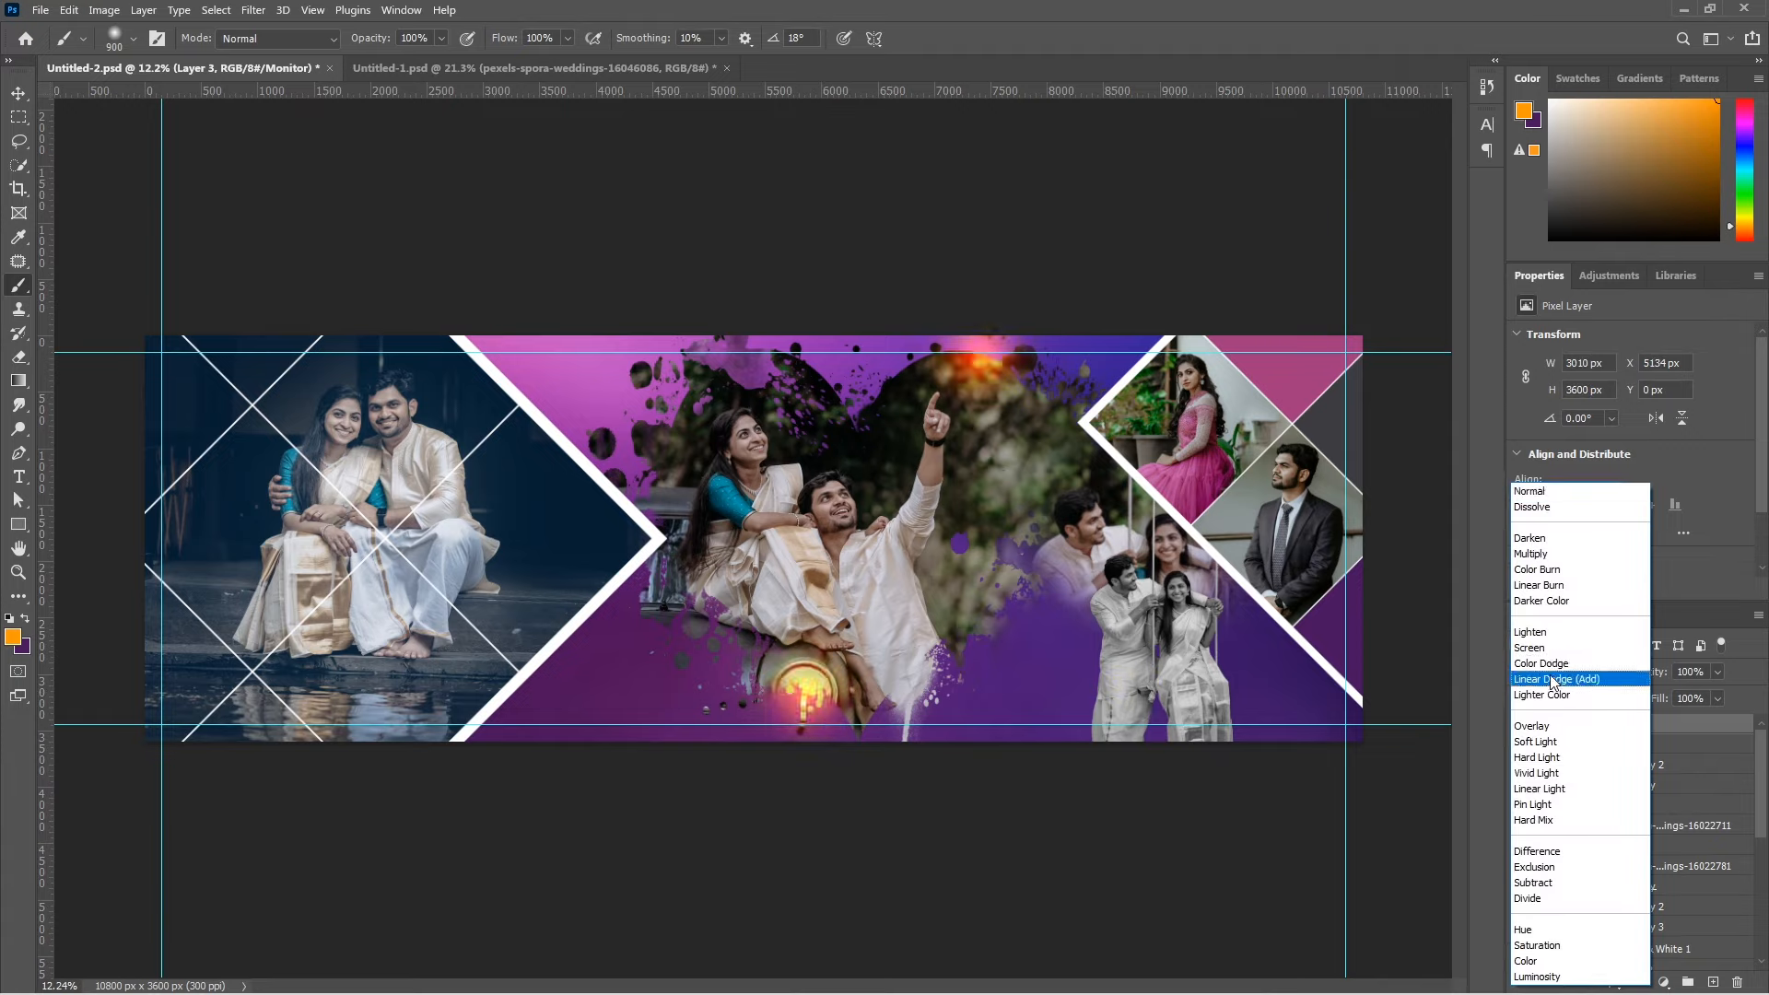
click(1549, 680)
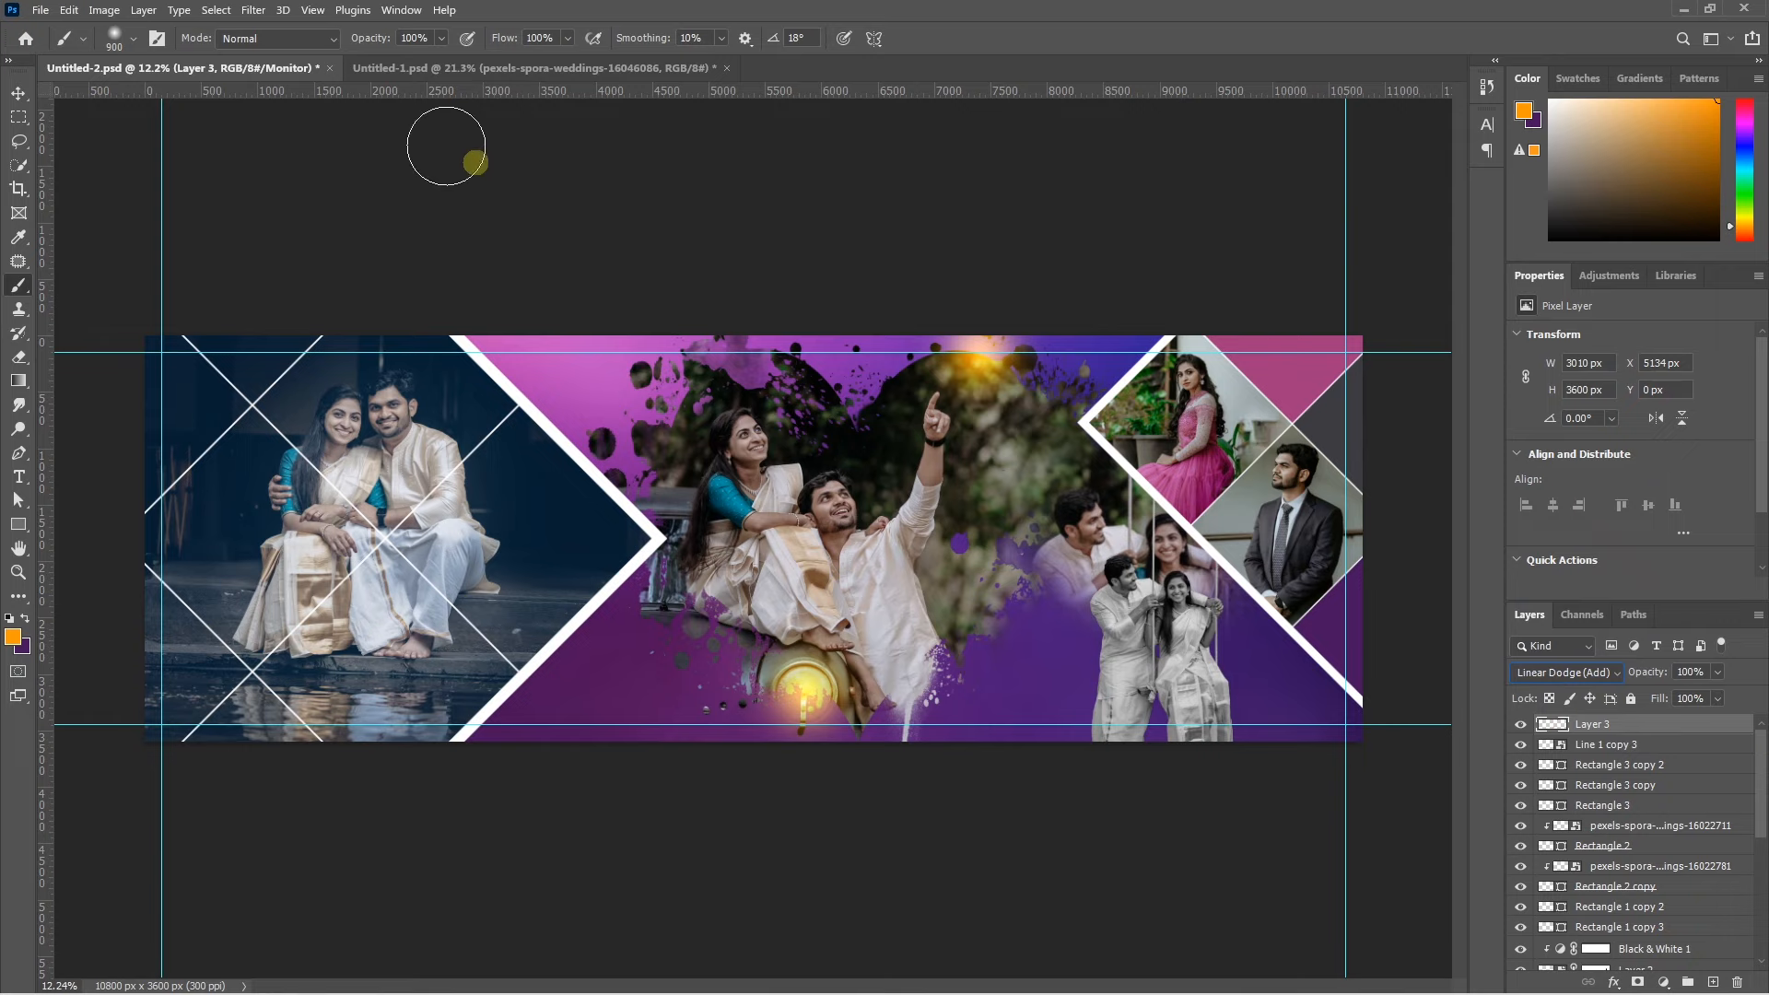
key(v)
click(448, 147)
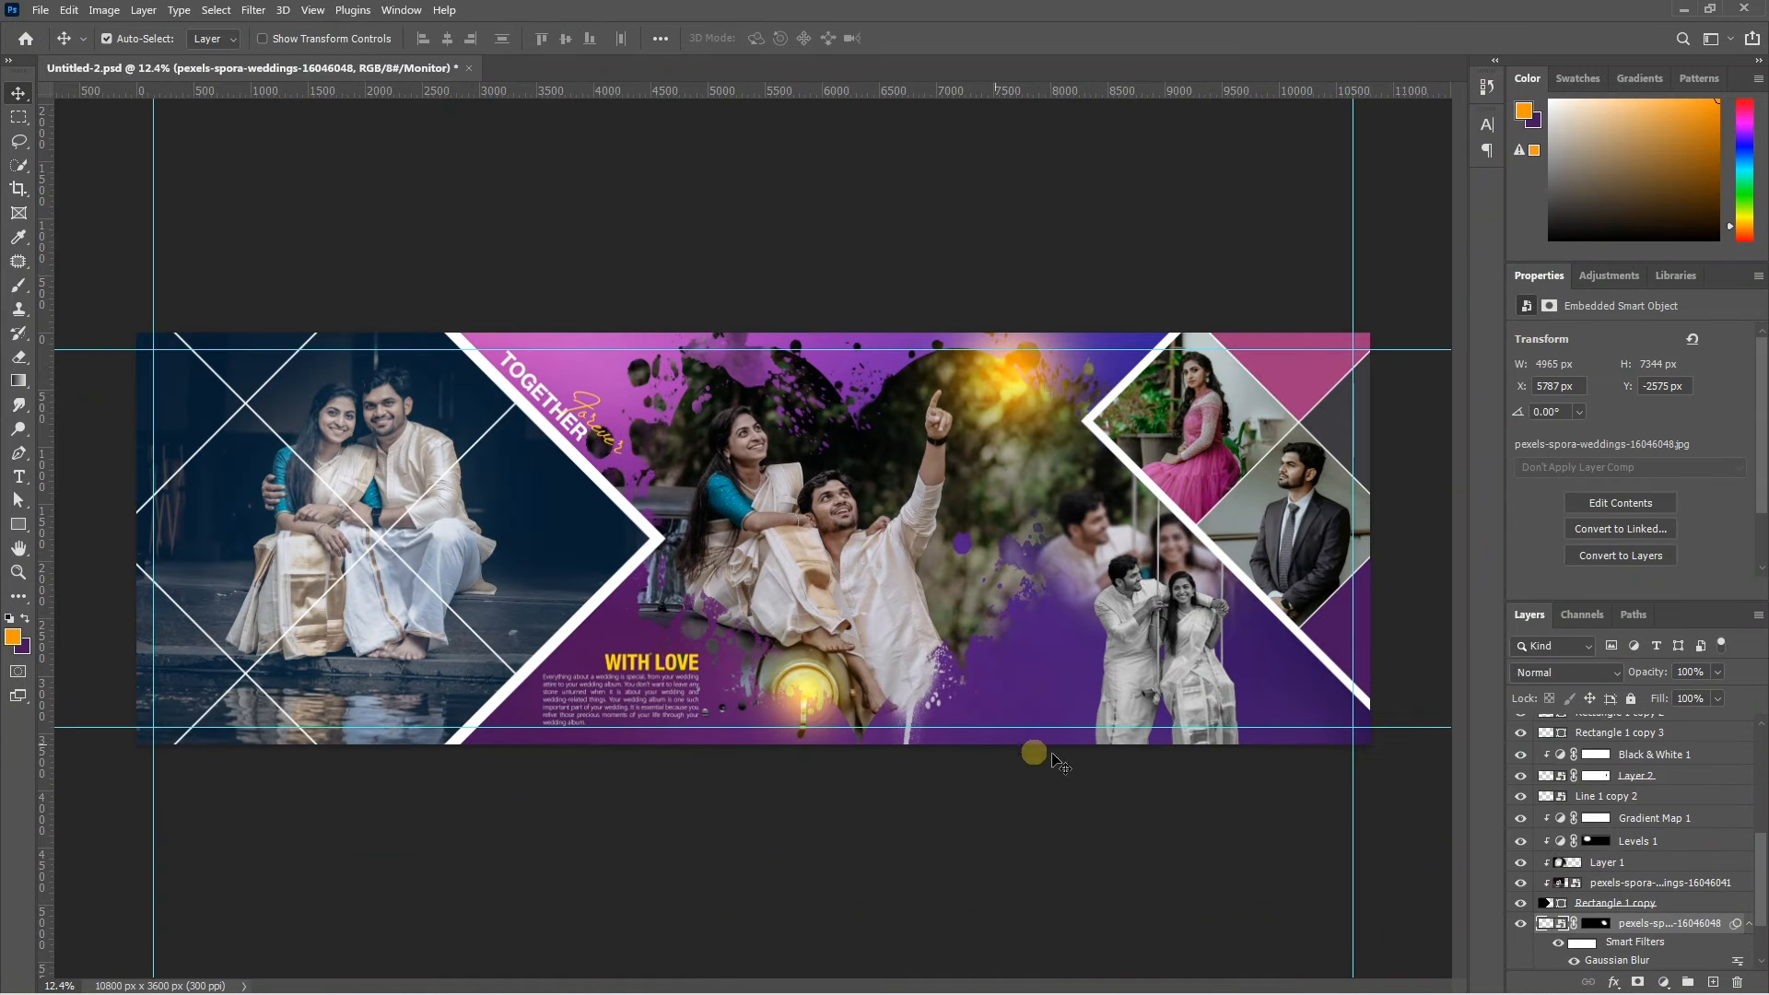
Add purple Cherish text behind the swing couple's feet and bring a duplicate of it to the front of the layer stack.
key(t)
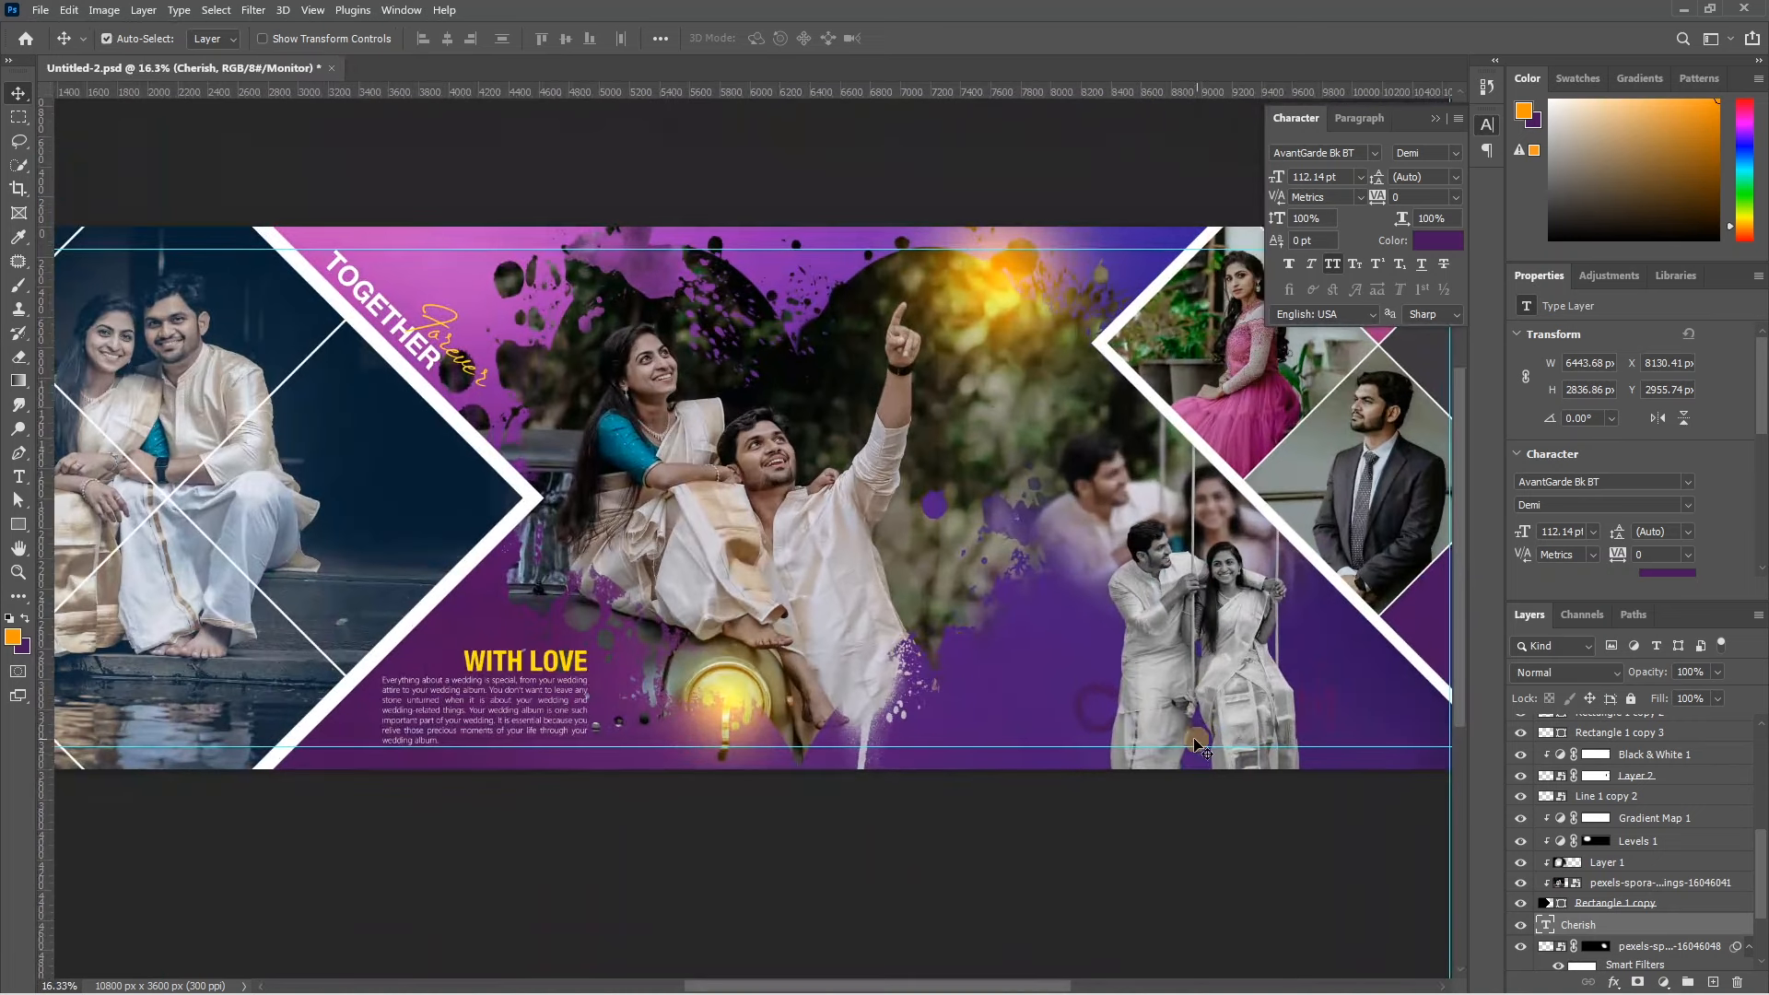
drag(1196, 744, 1195, 714)
key(ctrl+j)
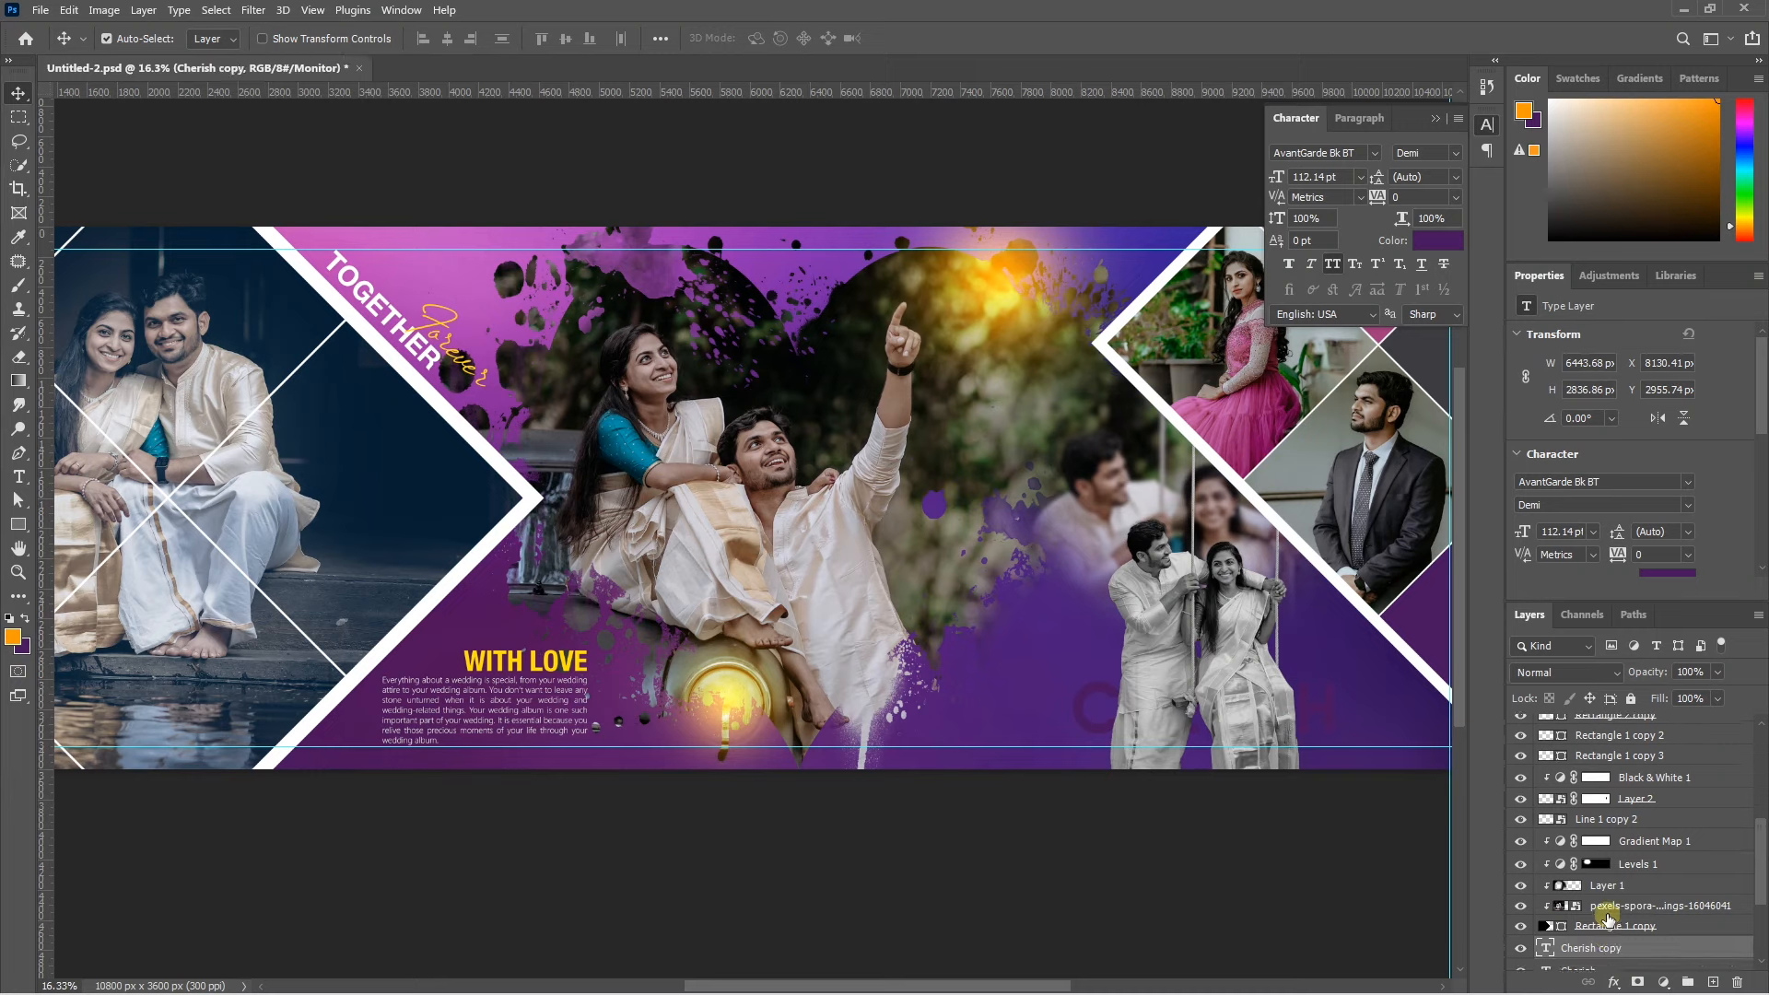
key(ctrl+shift+bracketright)
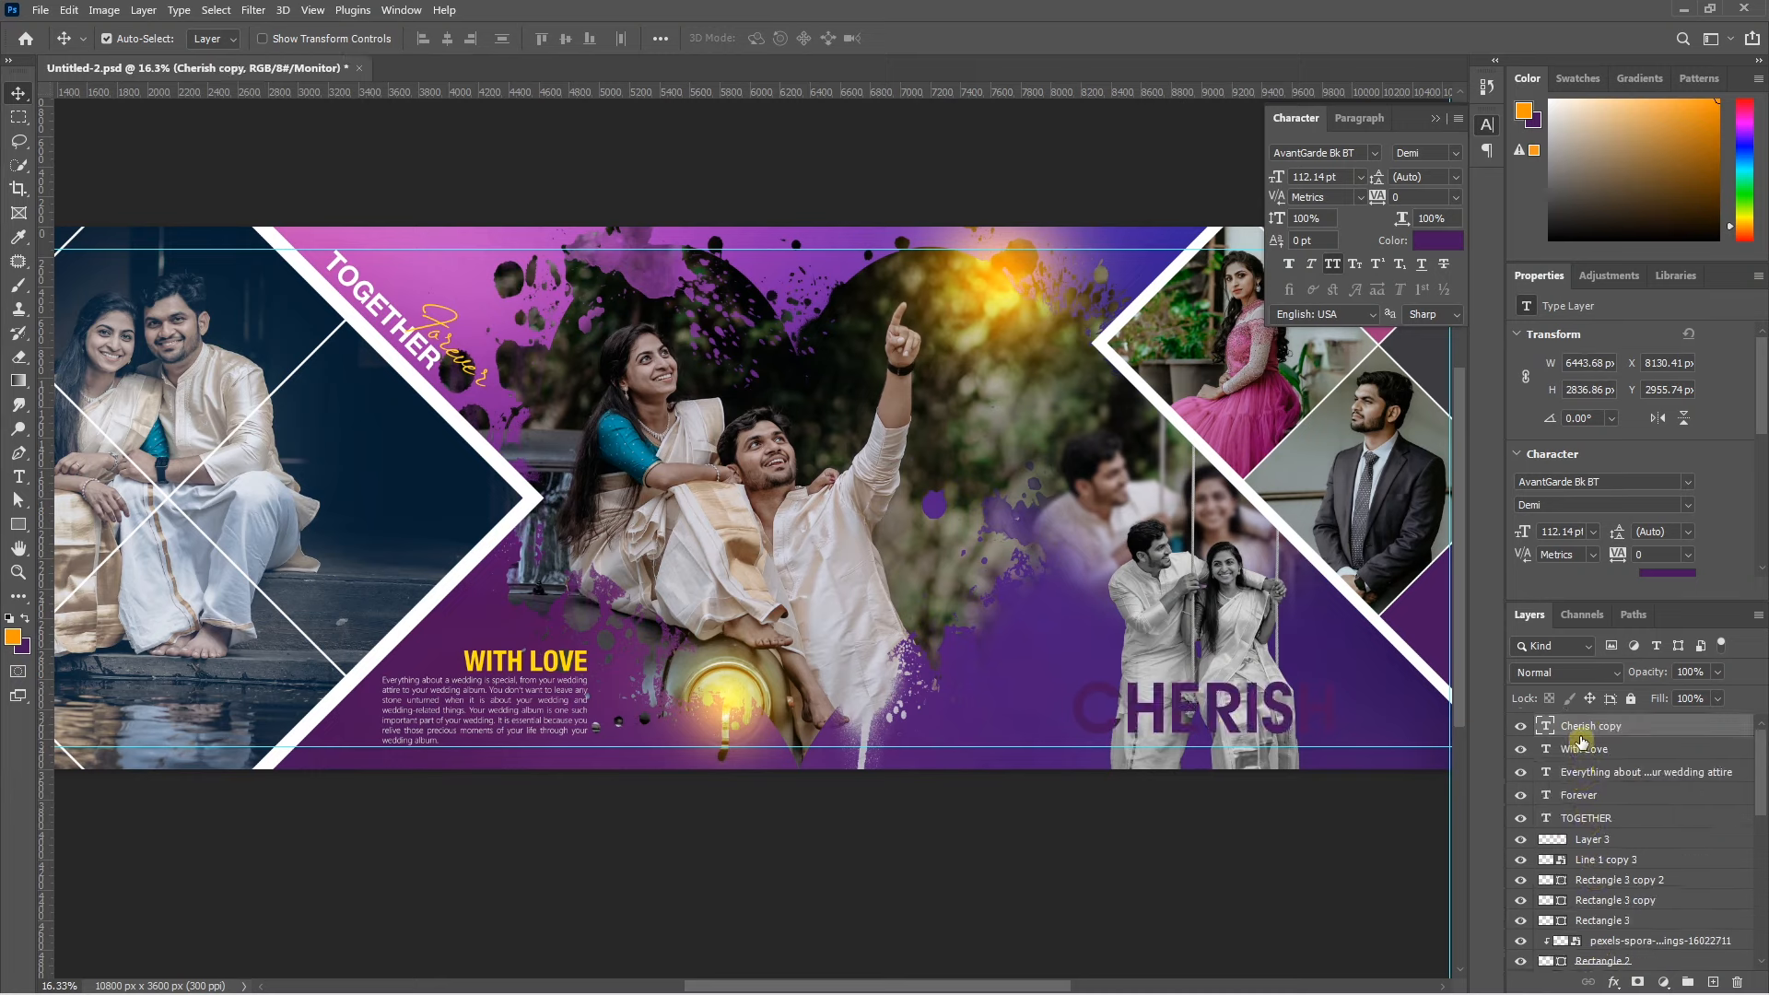
Set the Cherish copy layer's fill to 0% and outline it with an 8 px white outside stroke.
drag(1715, 699, 1612, 732)
click(1613, 982)
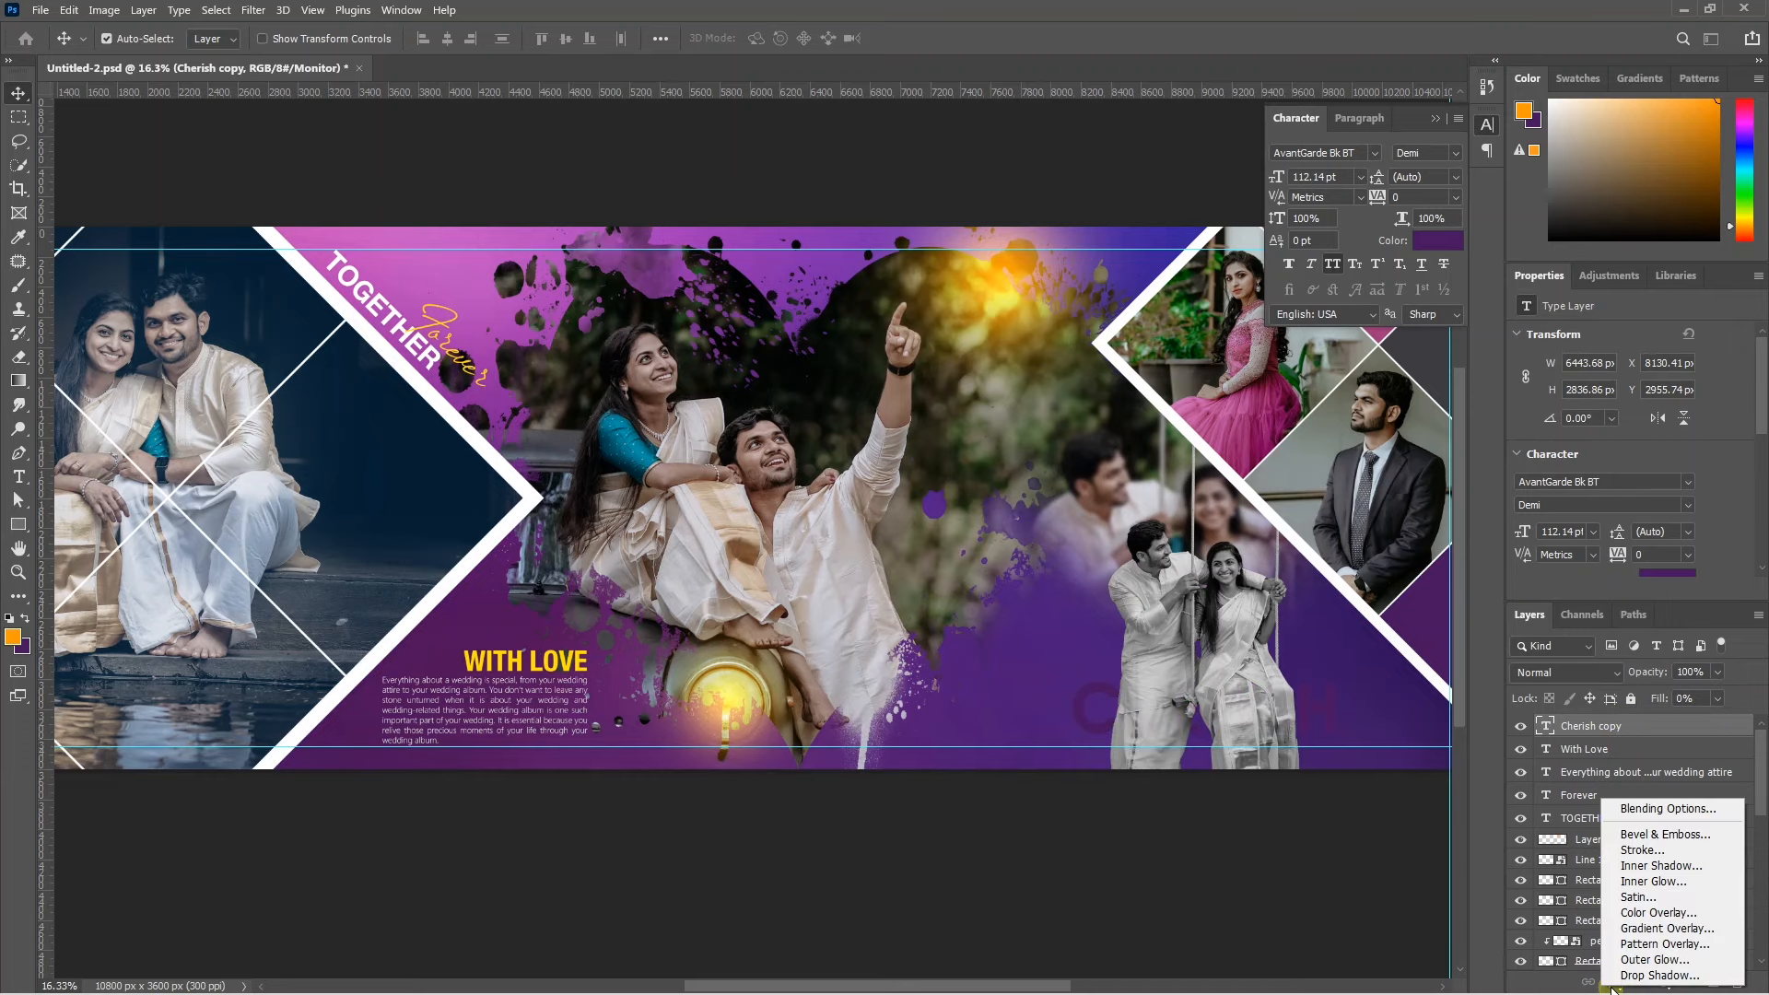
click(1646, 850)
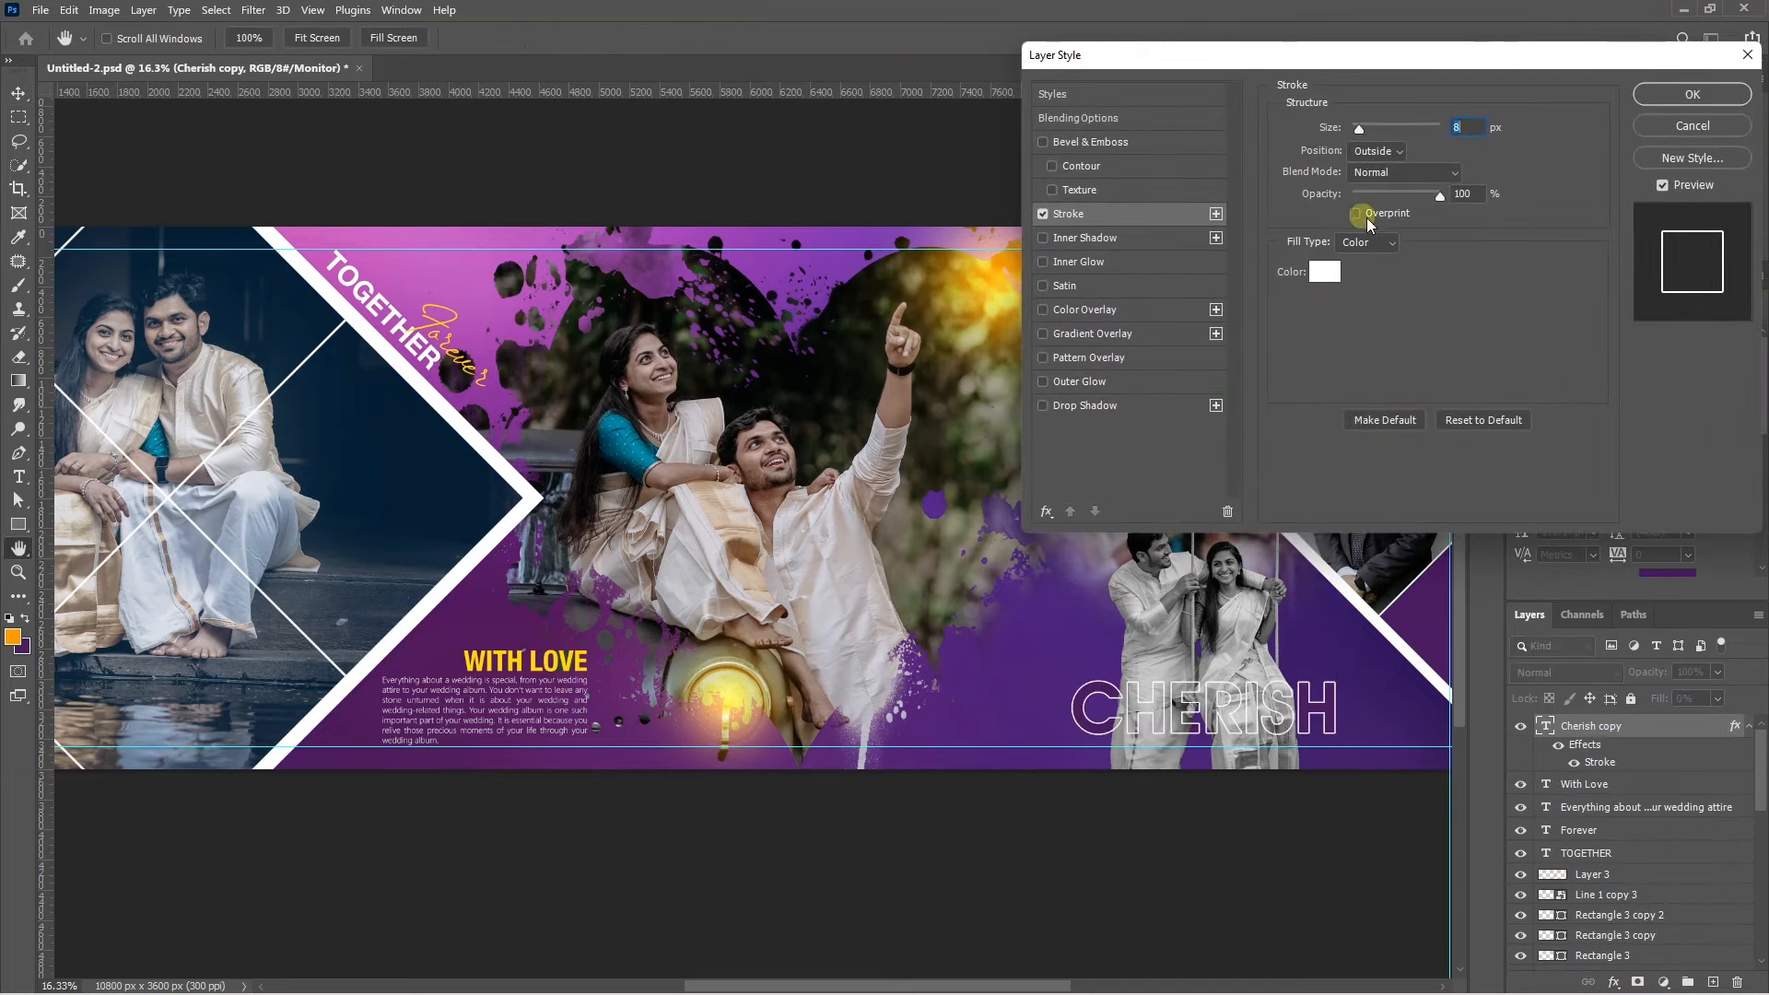
double_click(1477, 128)
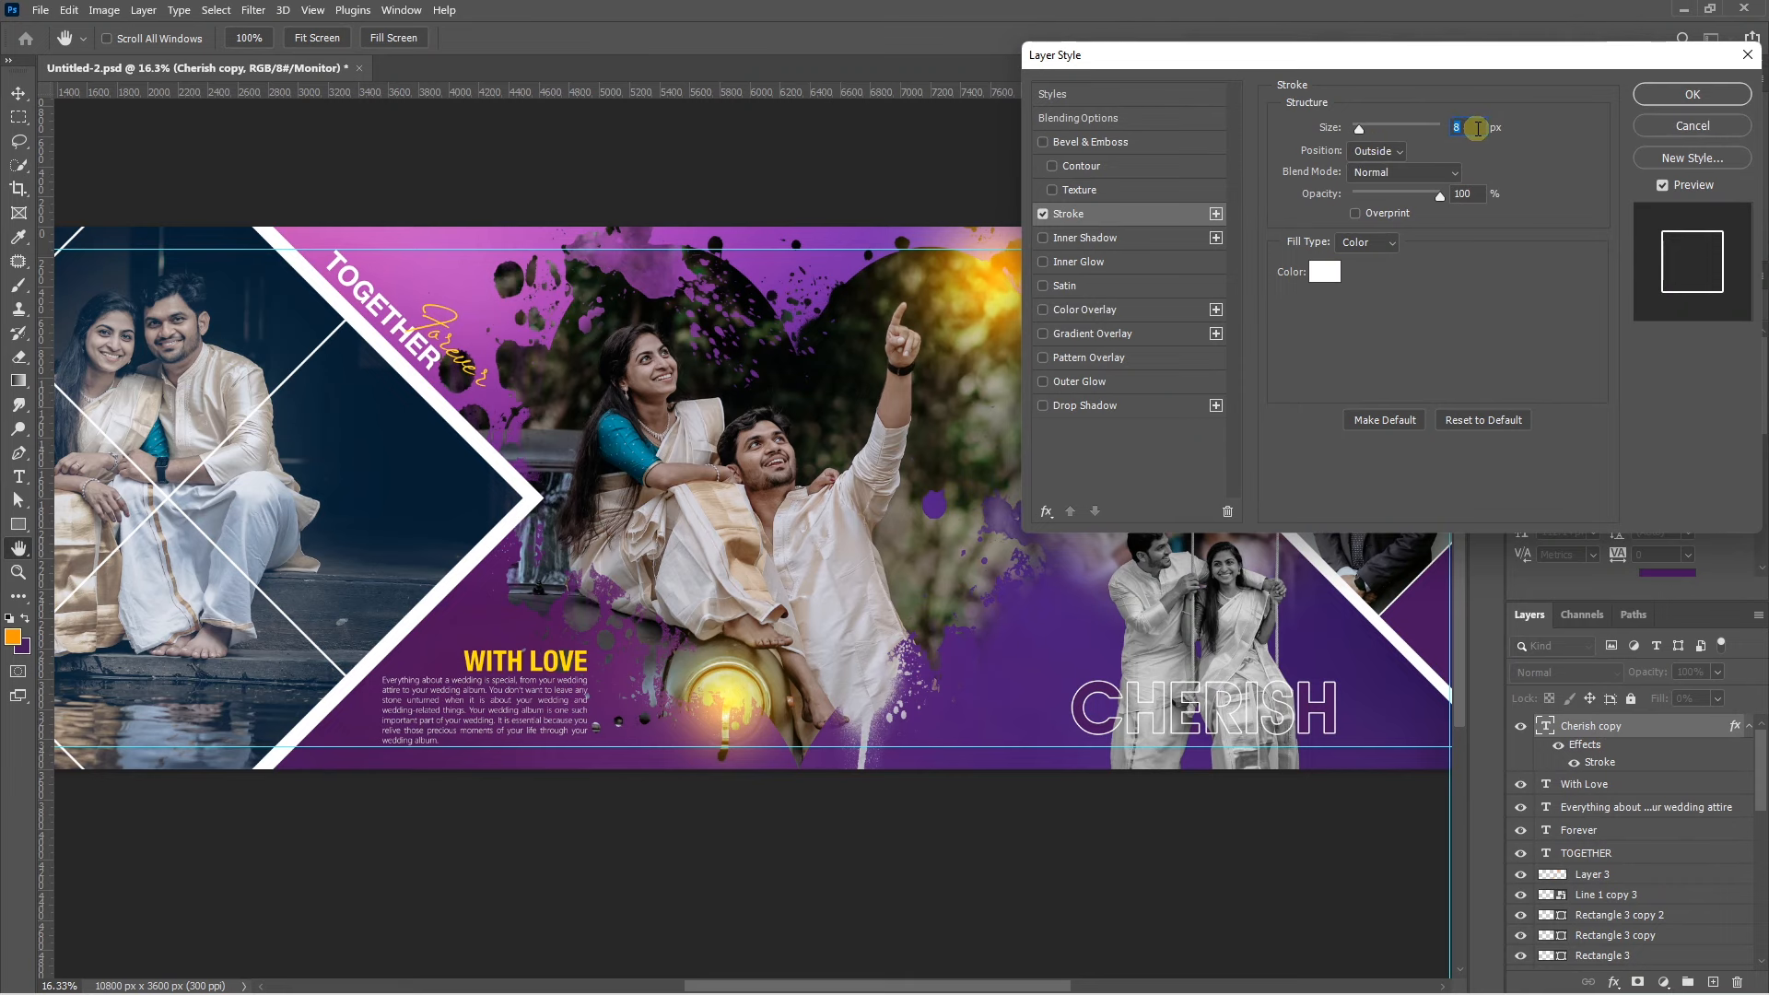
click(1691, 94)
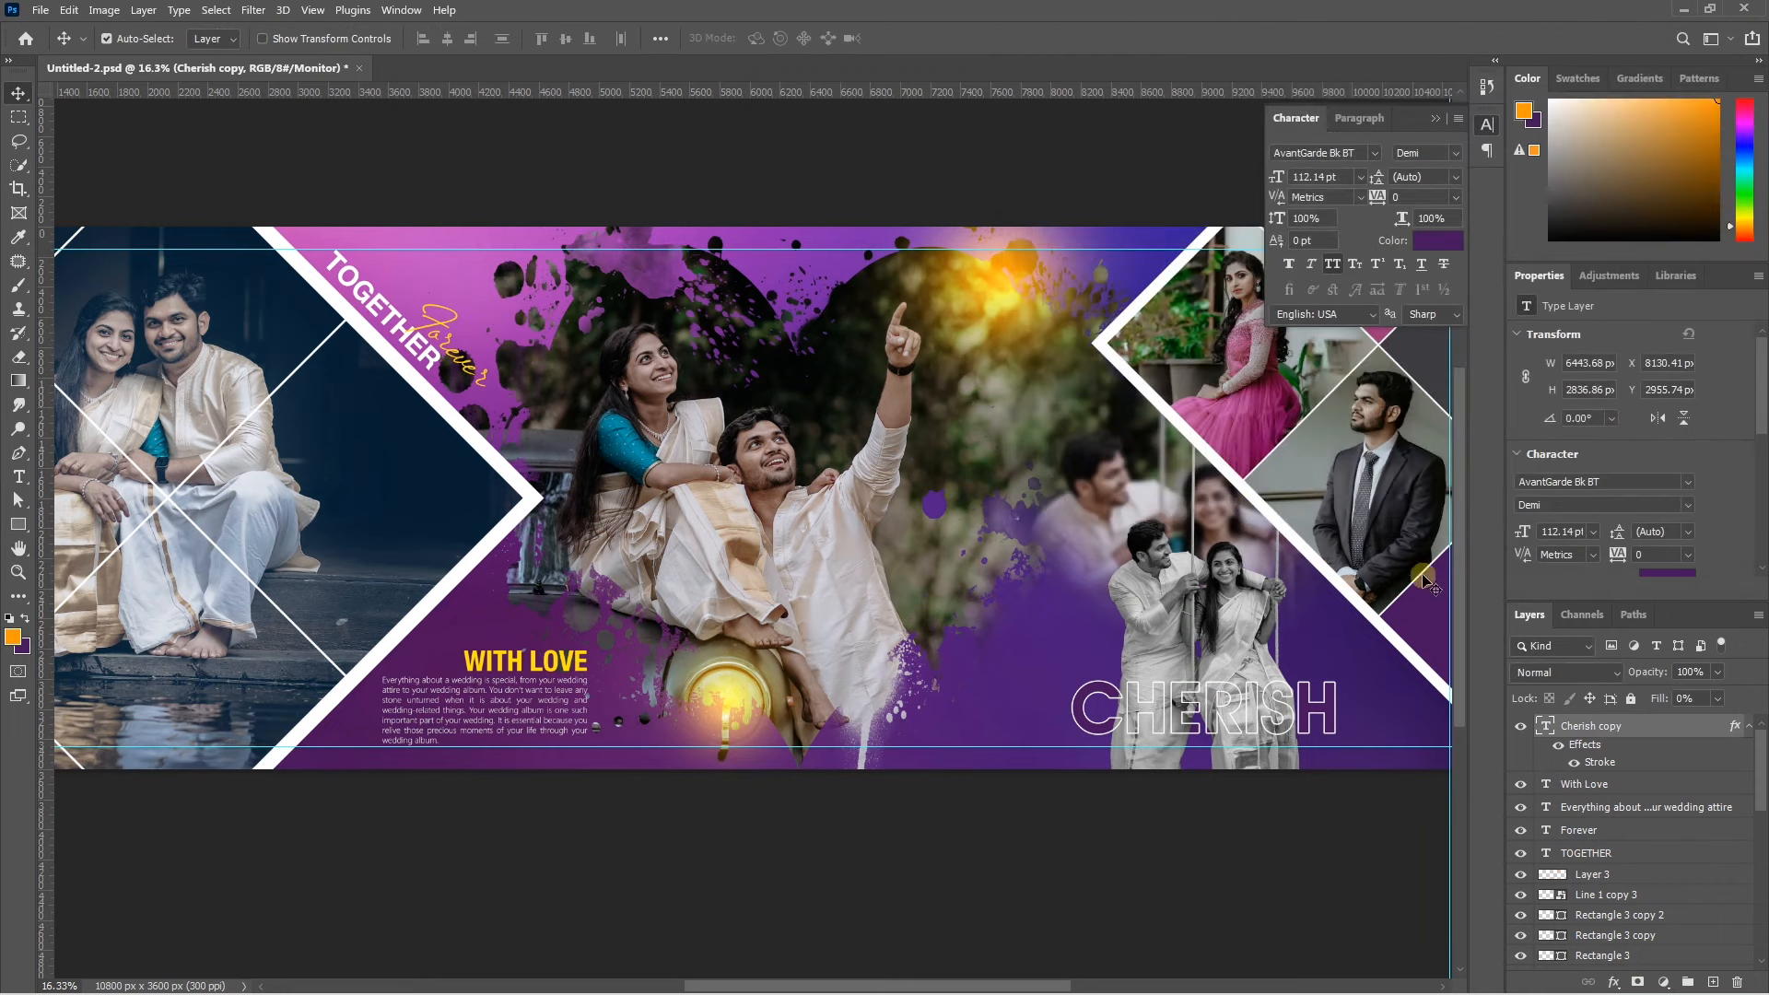
Add a Color Balance adjustment layer above everything, with Highlights at Cyan-Red +17, Magenta-Green -6 and Yellow-Blue +7.
scroll(1280, 700, up, 3)
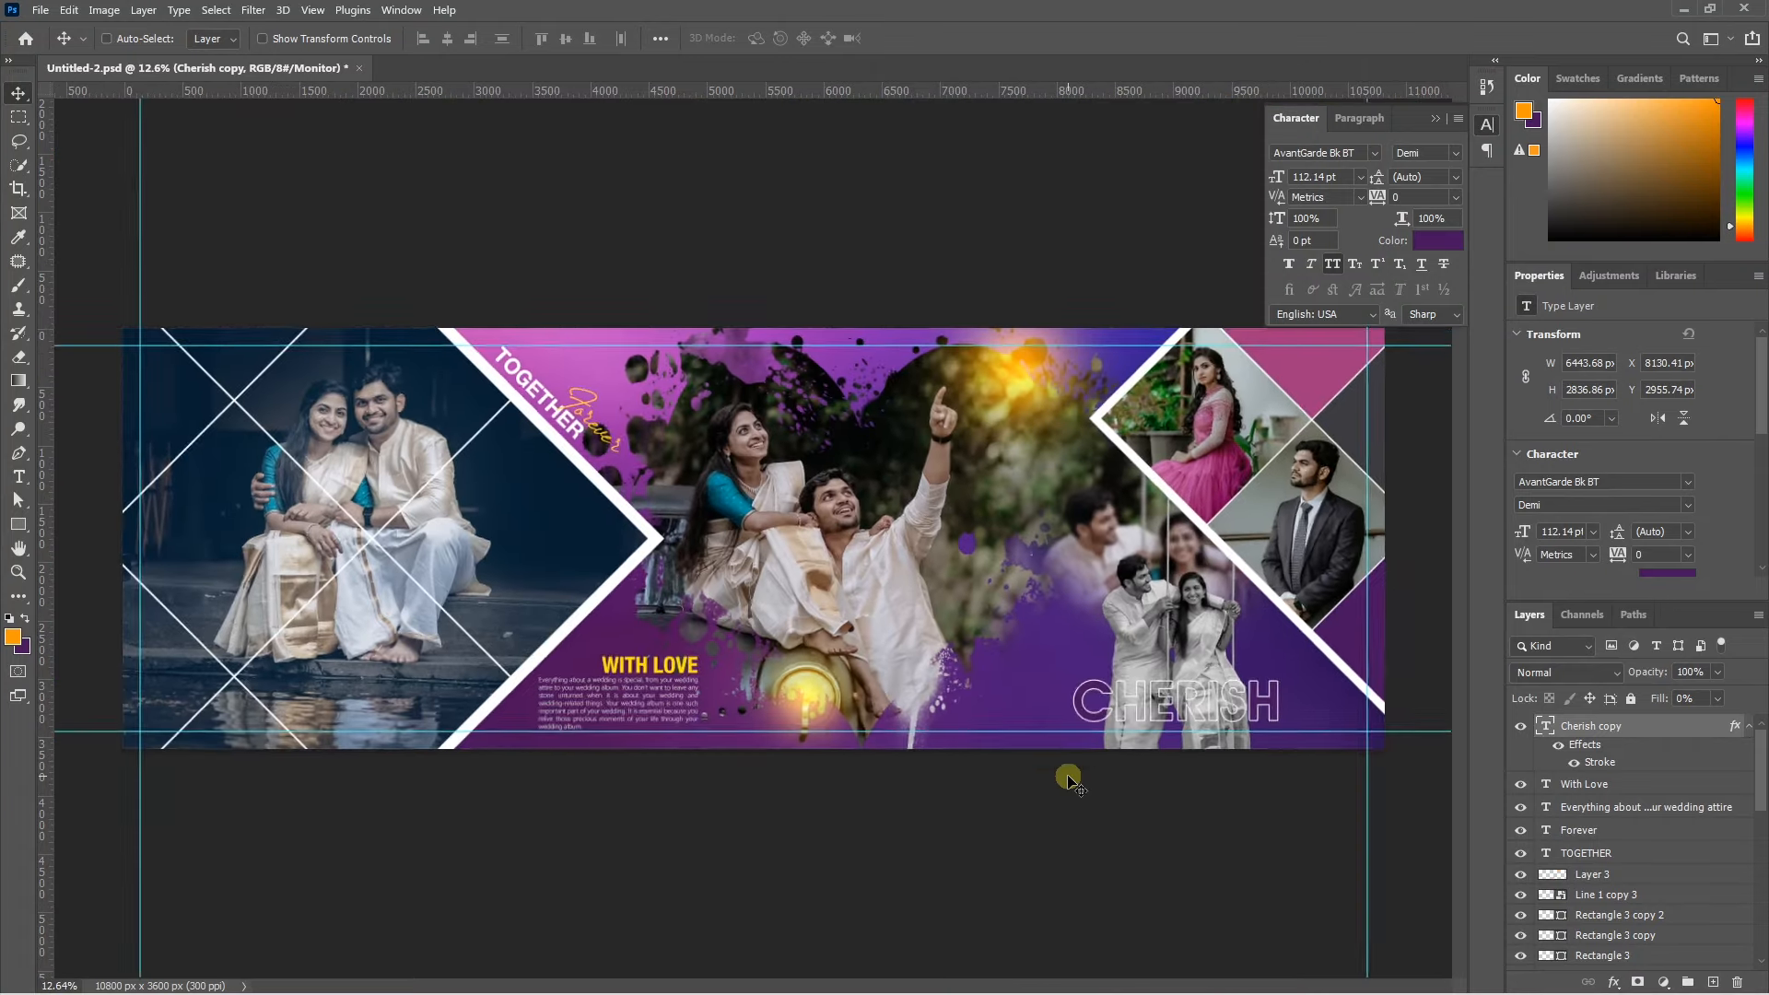
scroll(1066, 777, down, 4)
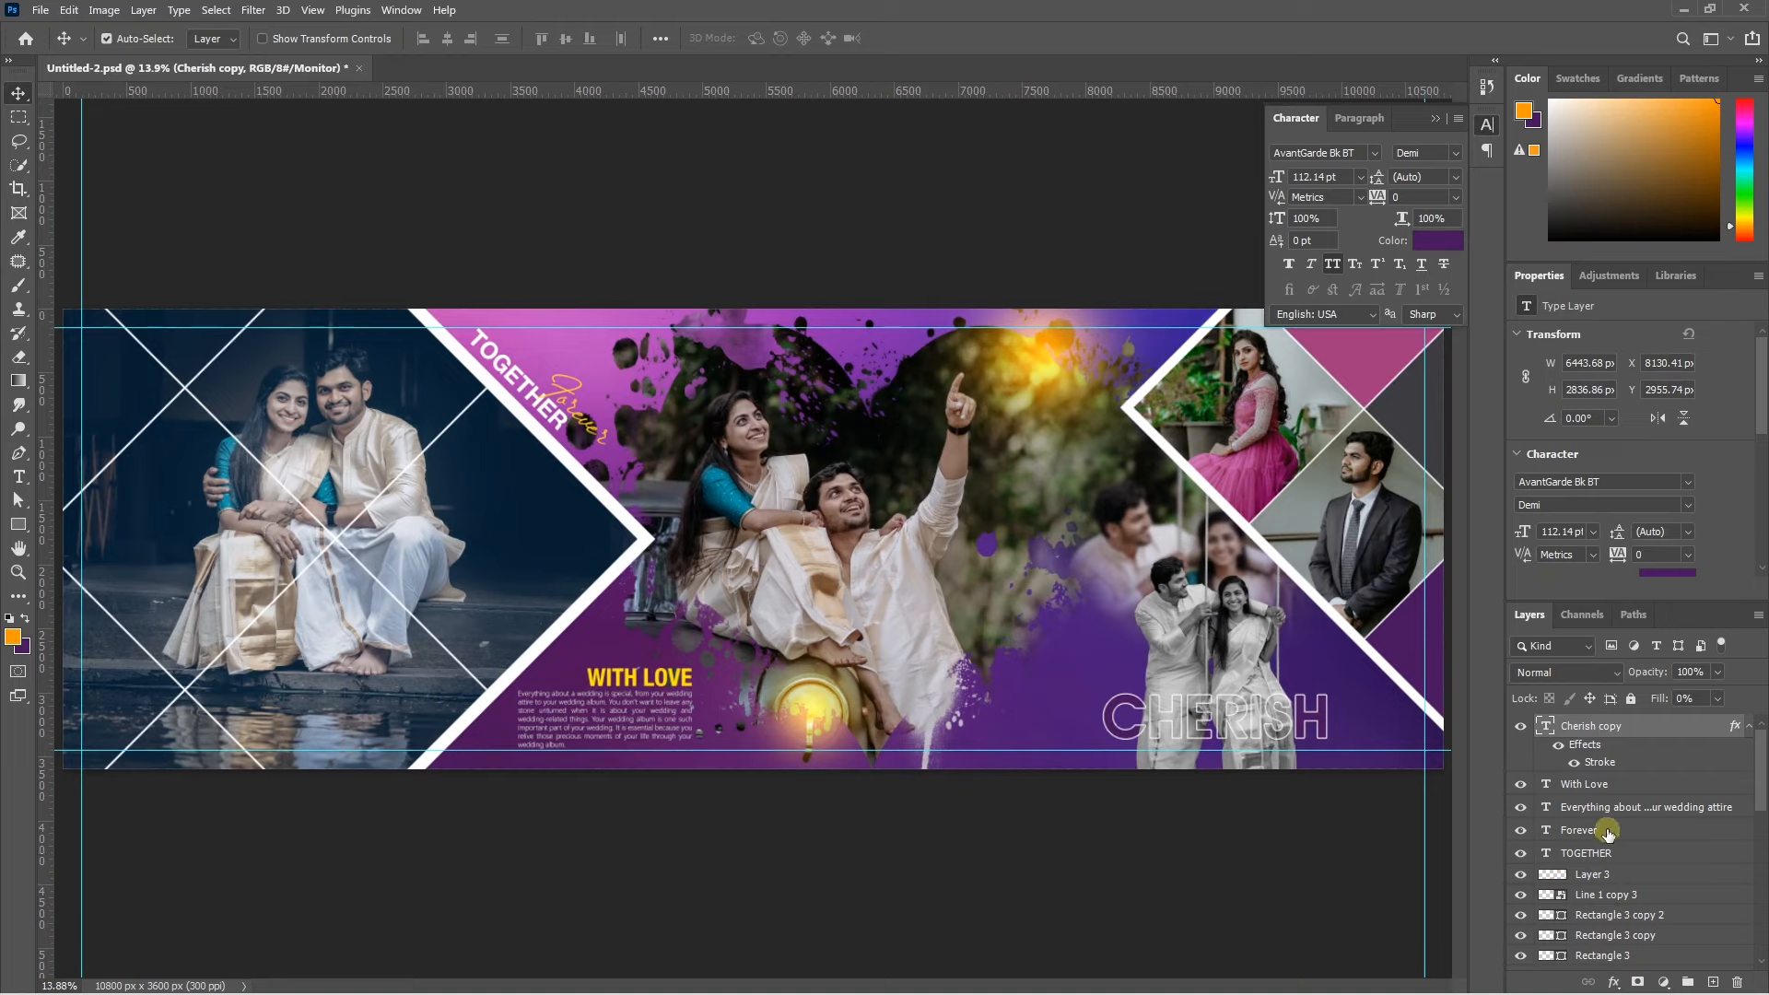
click(1664, 983)
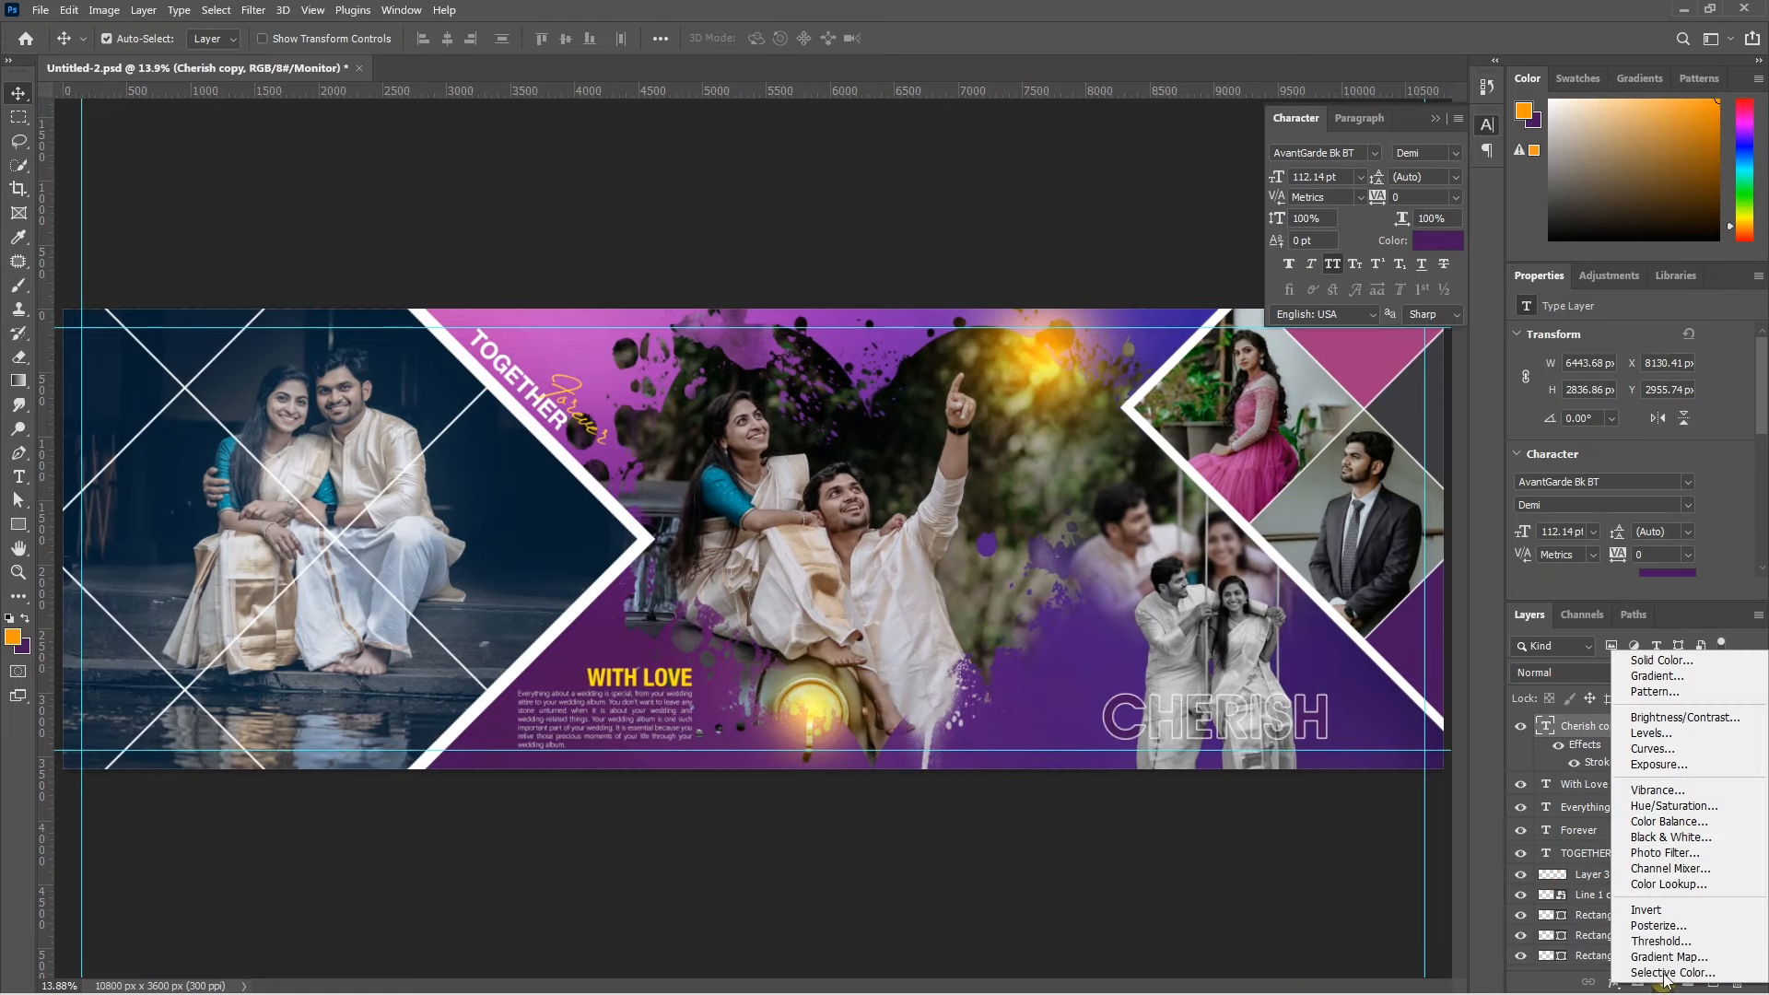
click(1668, 821)
drag(1607, 379, 1621, 380)
drag(1607, 406, 1620, 382)
key(alt+1)
click(1644, 338)
click(1584, 387)
Add a Levels adjustment layer above Color Balance 1 and adjust its shadow input level.
click(1662, 982)
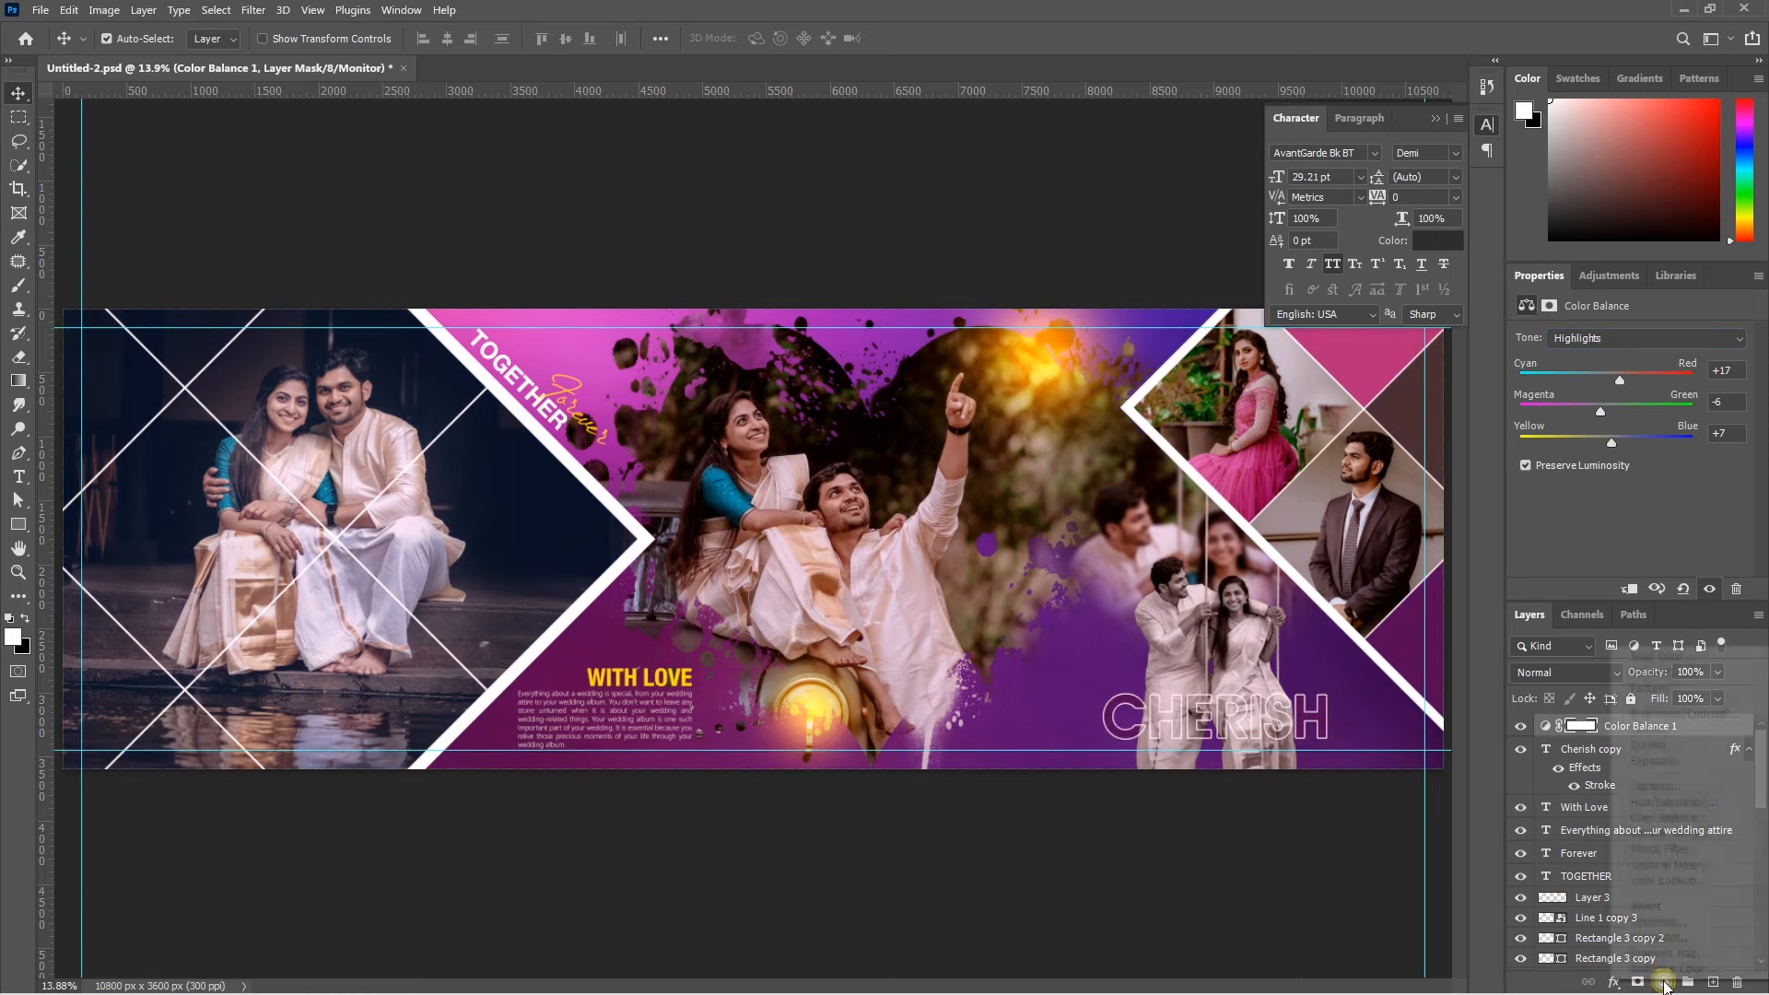
click(1649, 729)
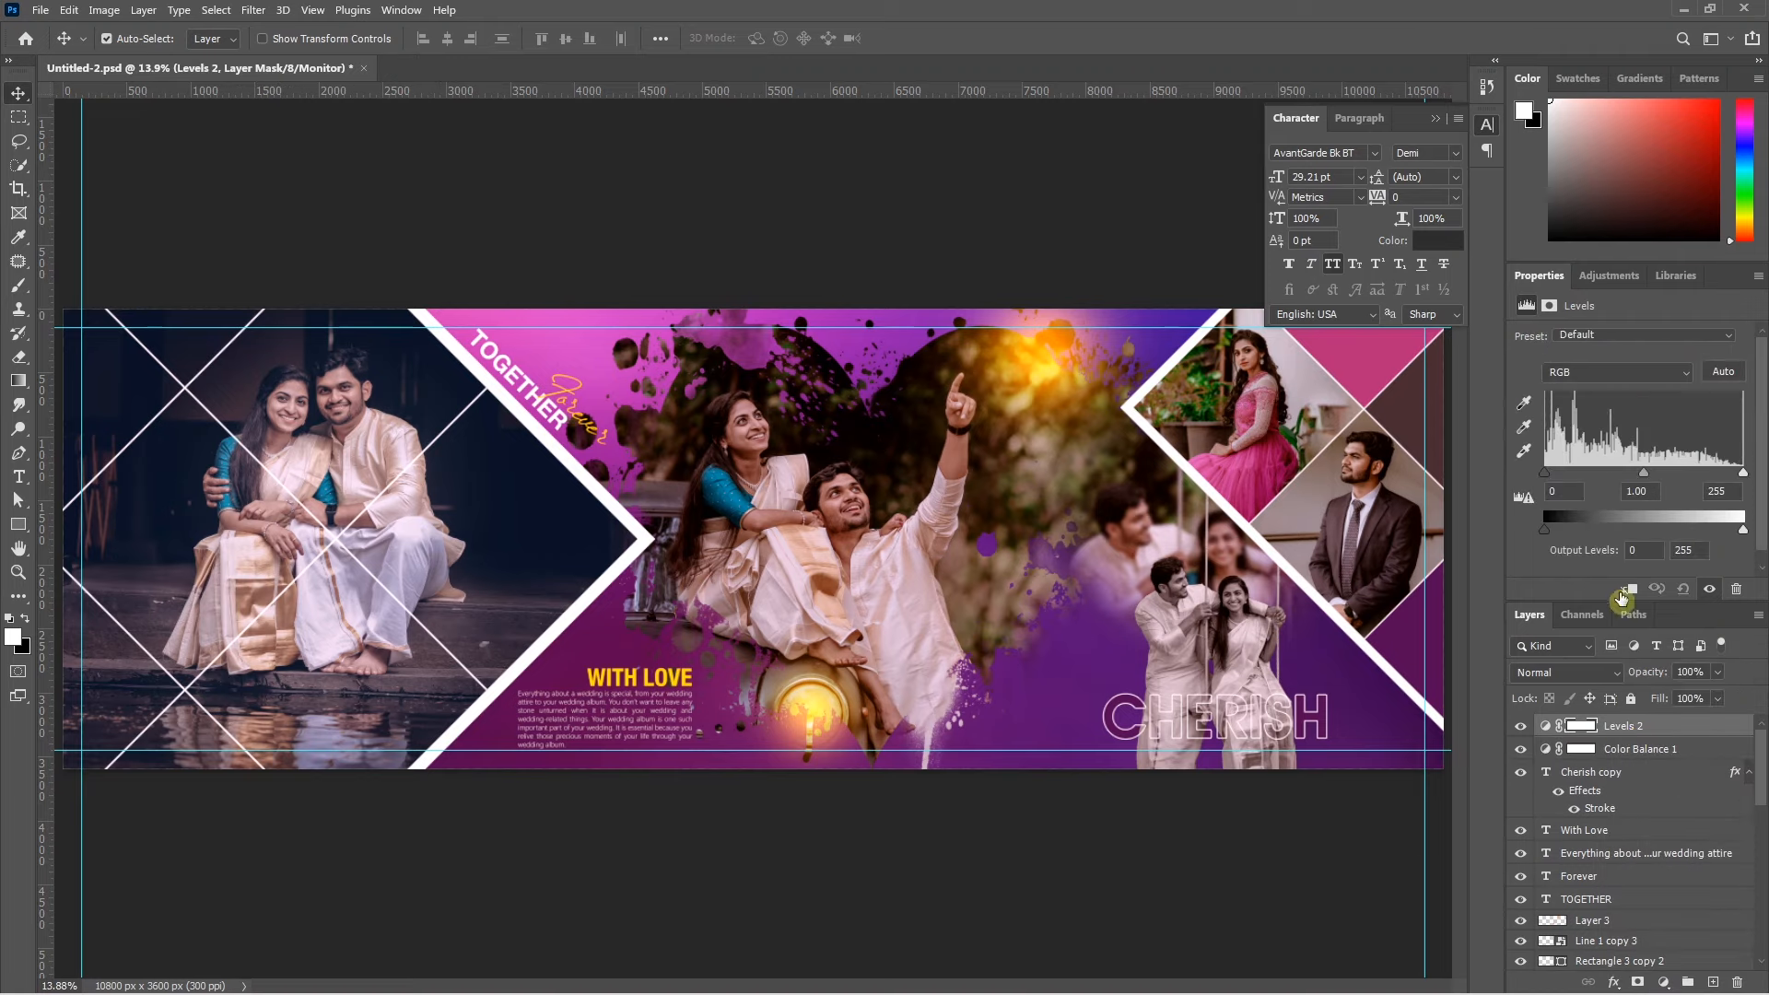
drag(1550, 476, 1575, 474)
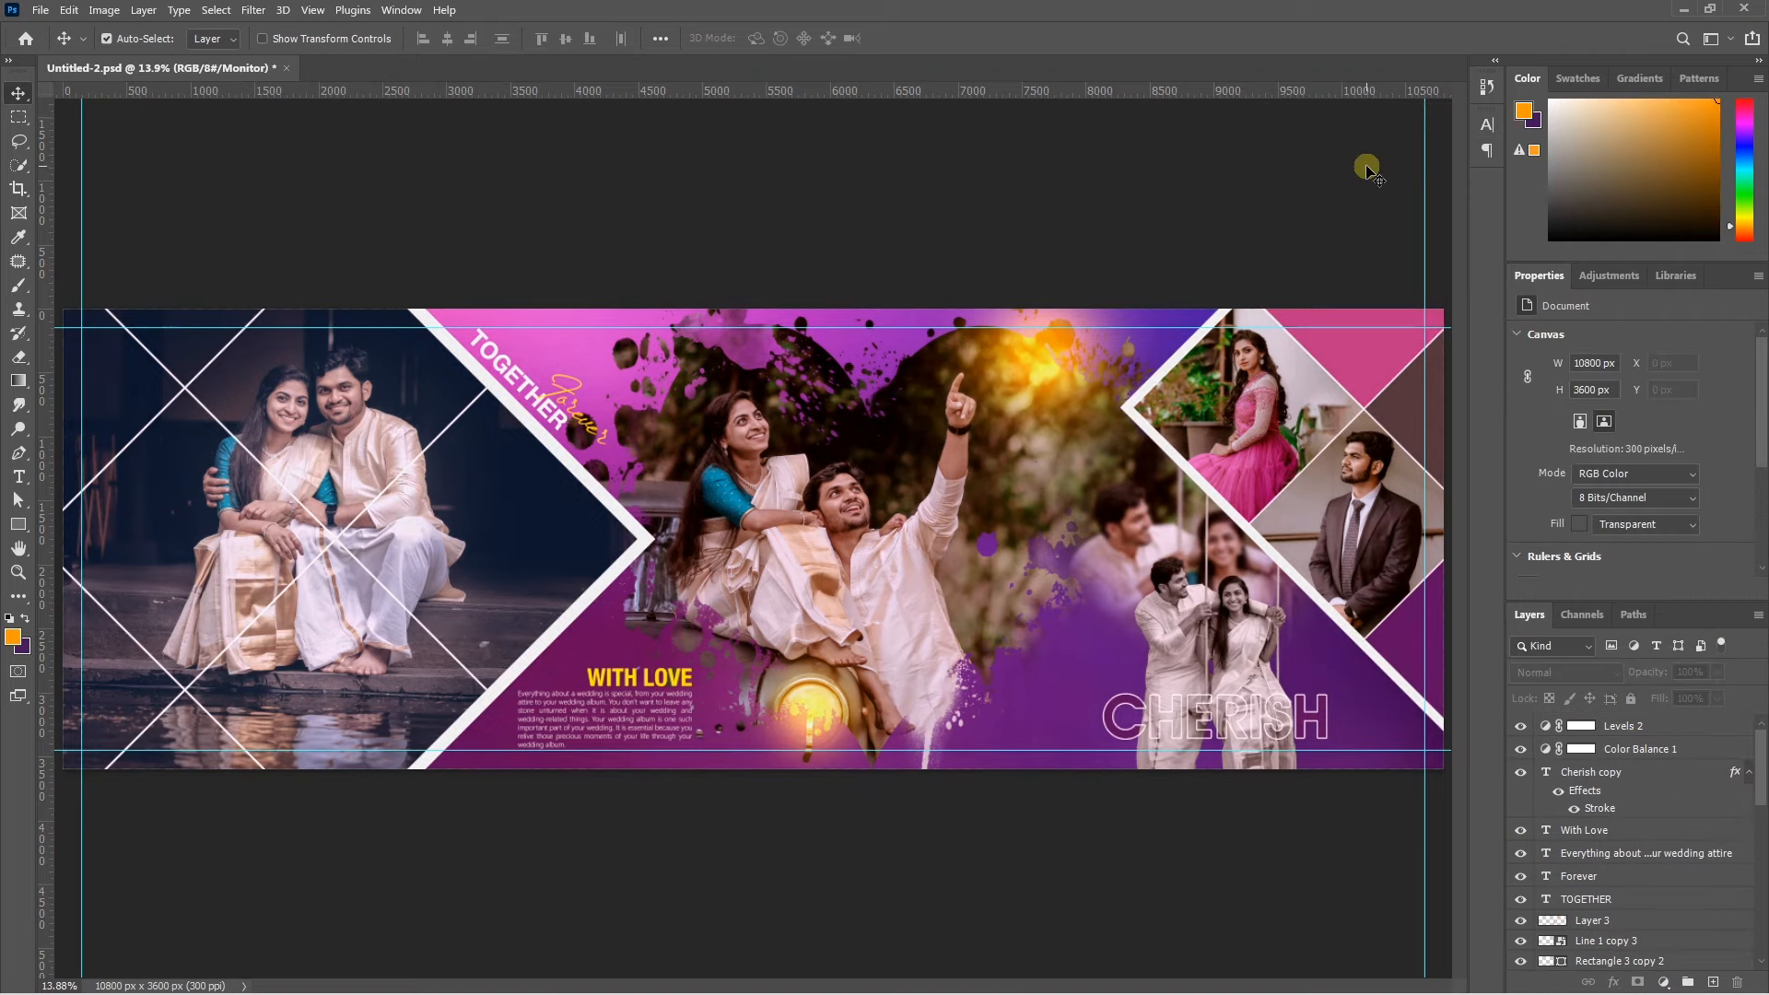